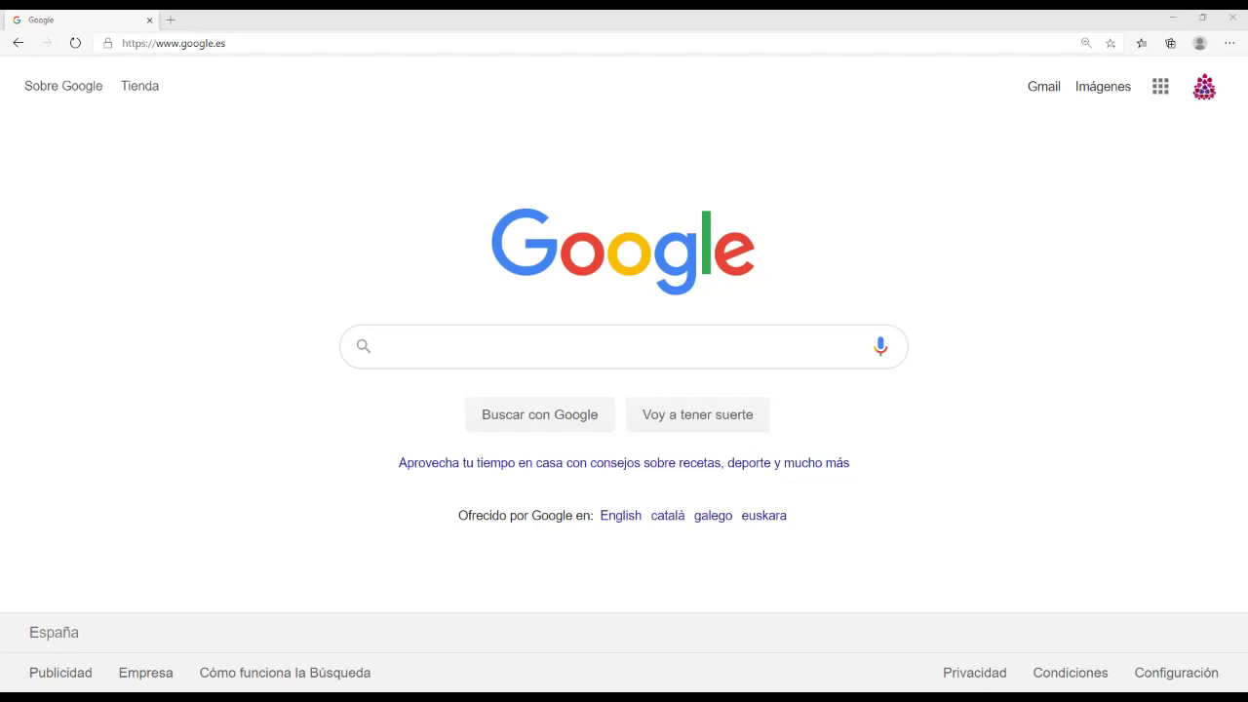
Step: Enter drive.google.com in Edge's address bar to load Google Drive
key("ctrl+l")
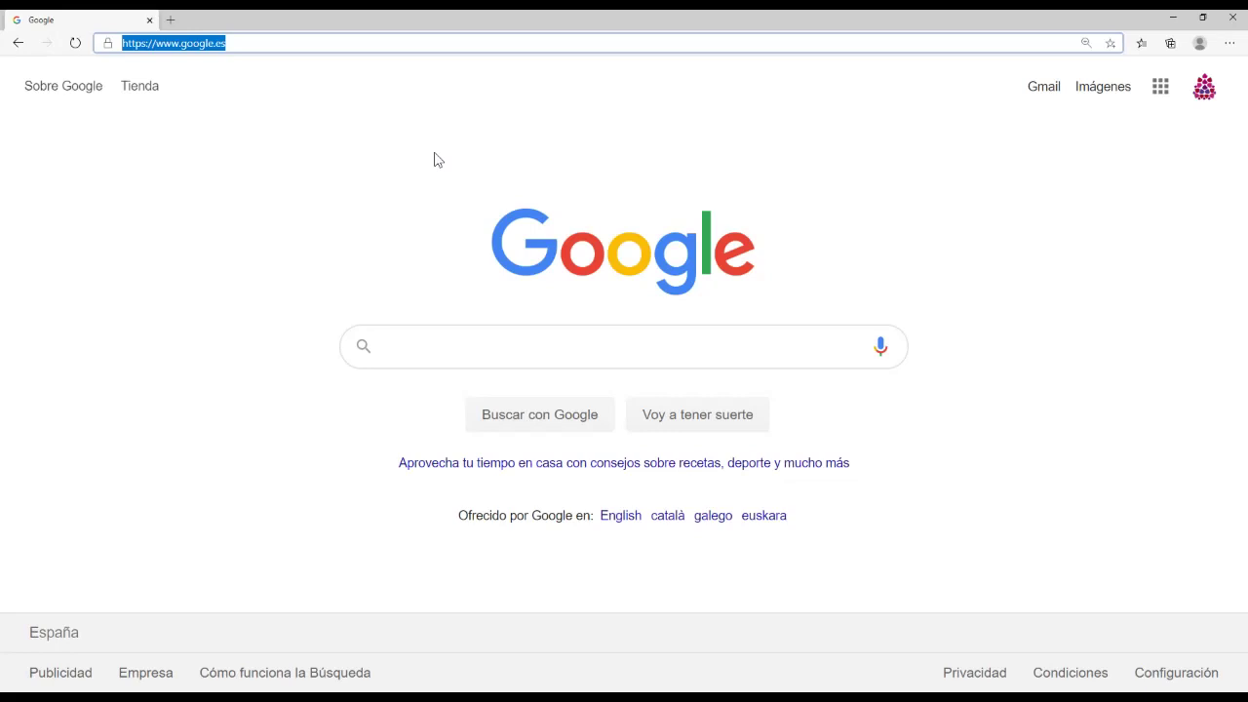
type("drive.")
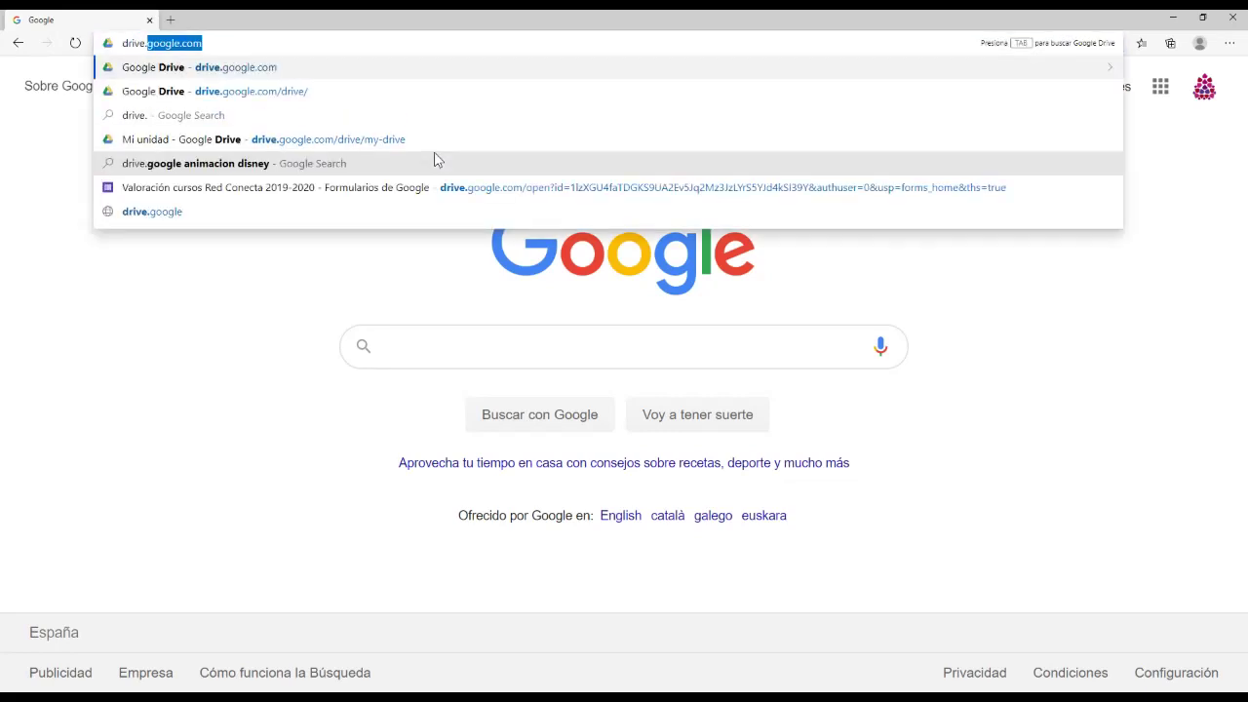
type(".")
key("BackSpace")
key("BackSpace")
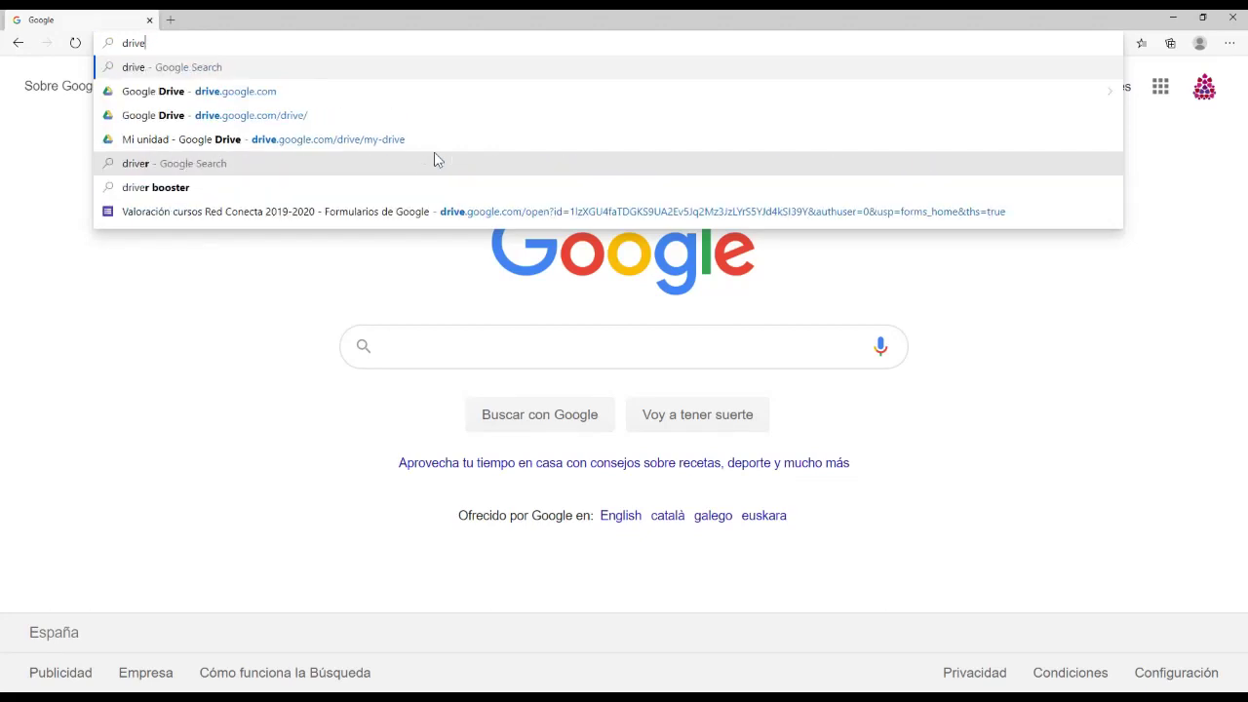
type(".google.com")
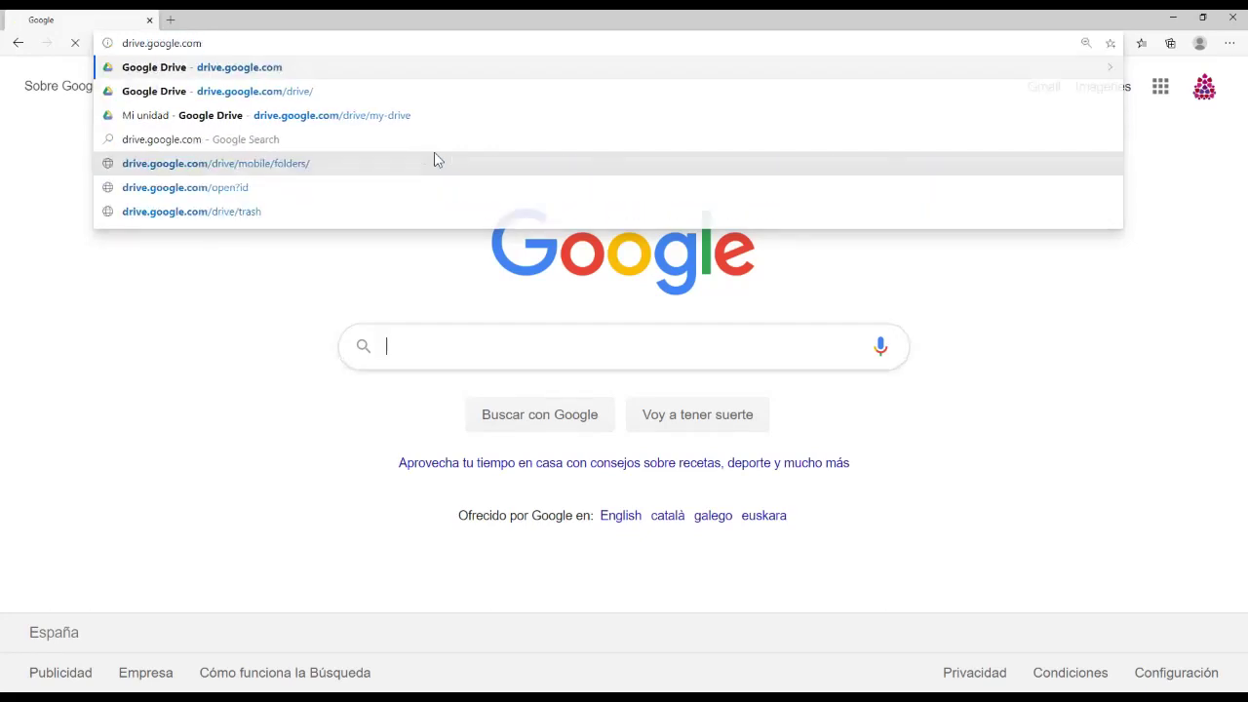
key("Return")
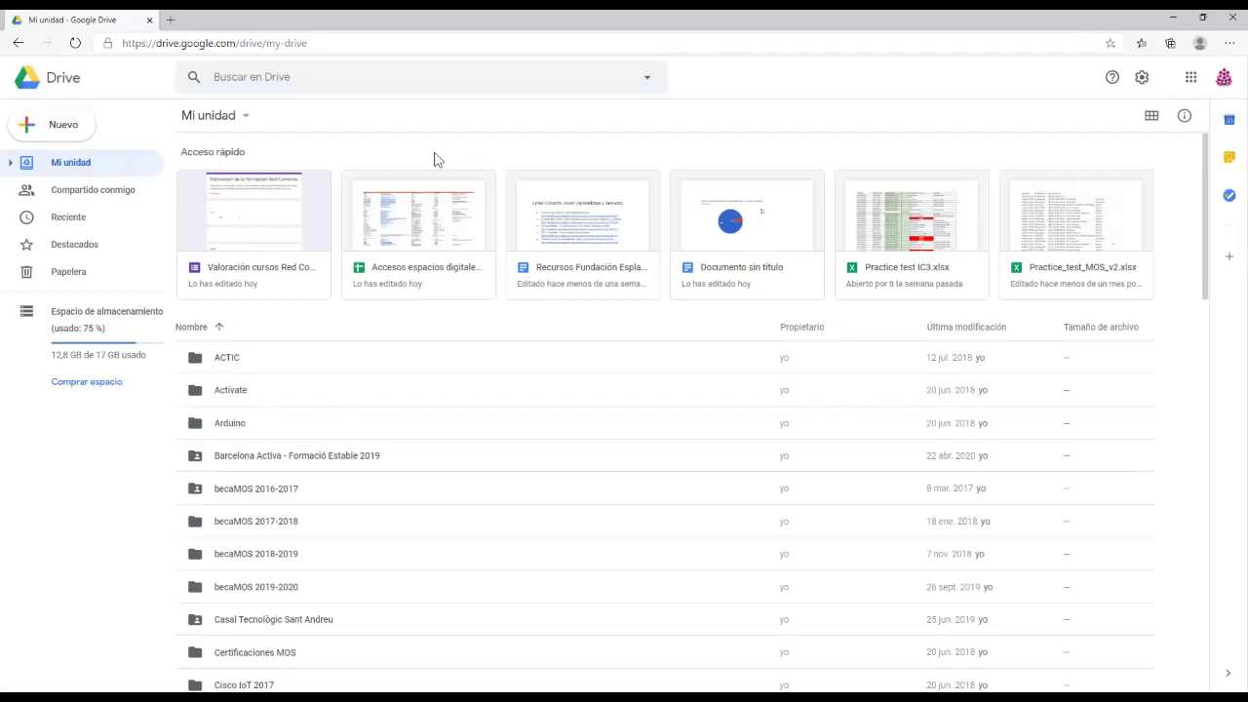
Step: Create a blank Google Form via Nuevo > Más, close it, then reopen the Formularios de Google submenu
left_click(65, 127)
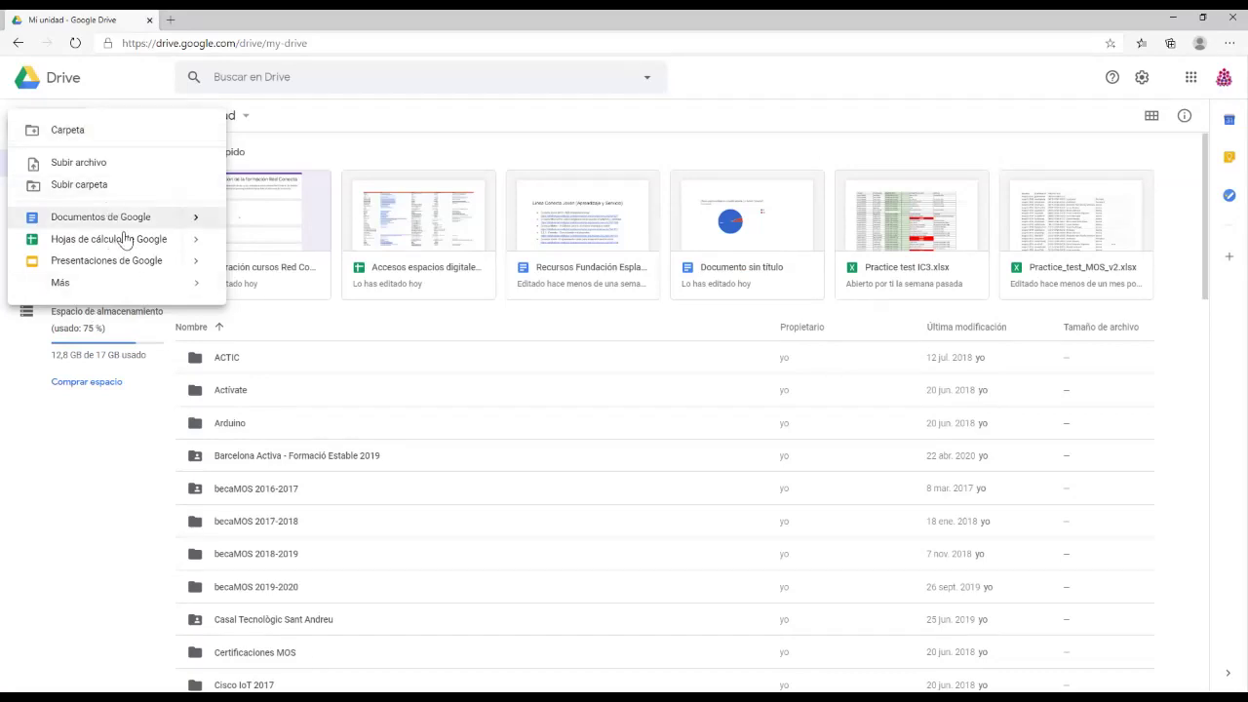
mouse_move(127, 294)
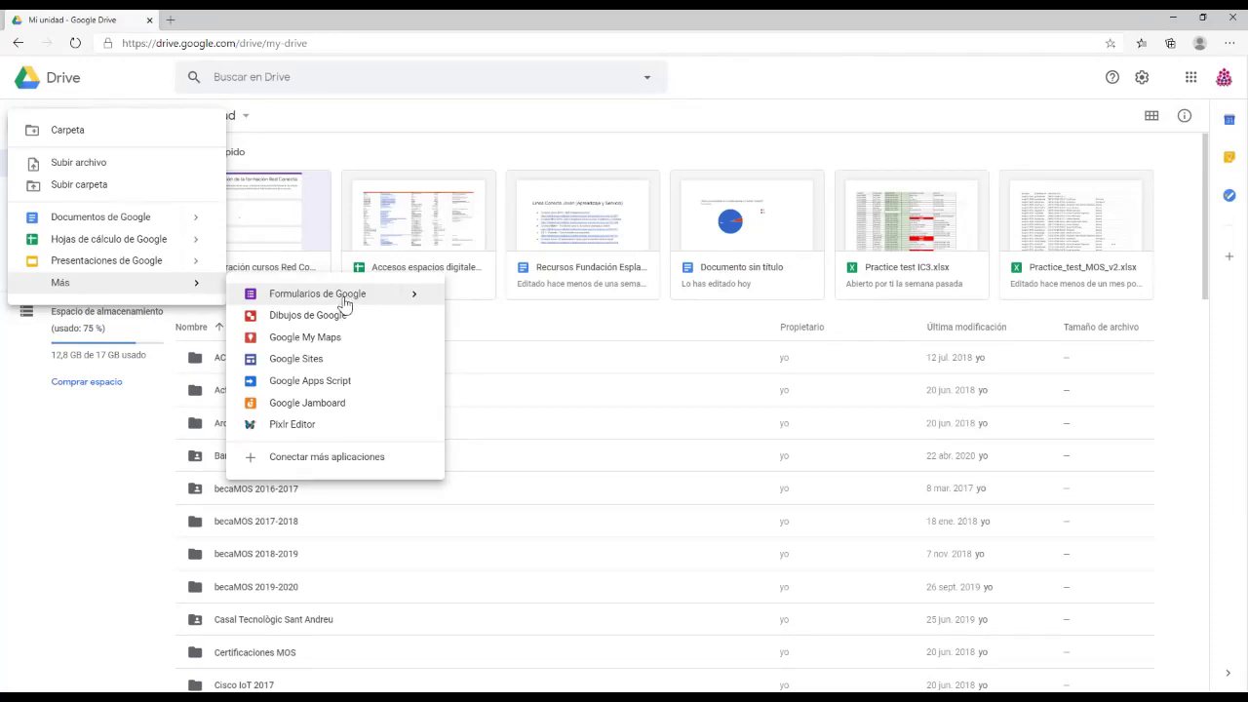
left_click(345, 304)
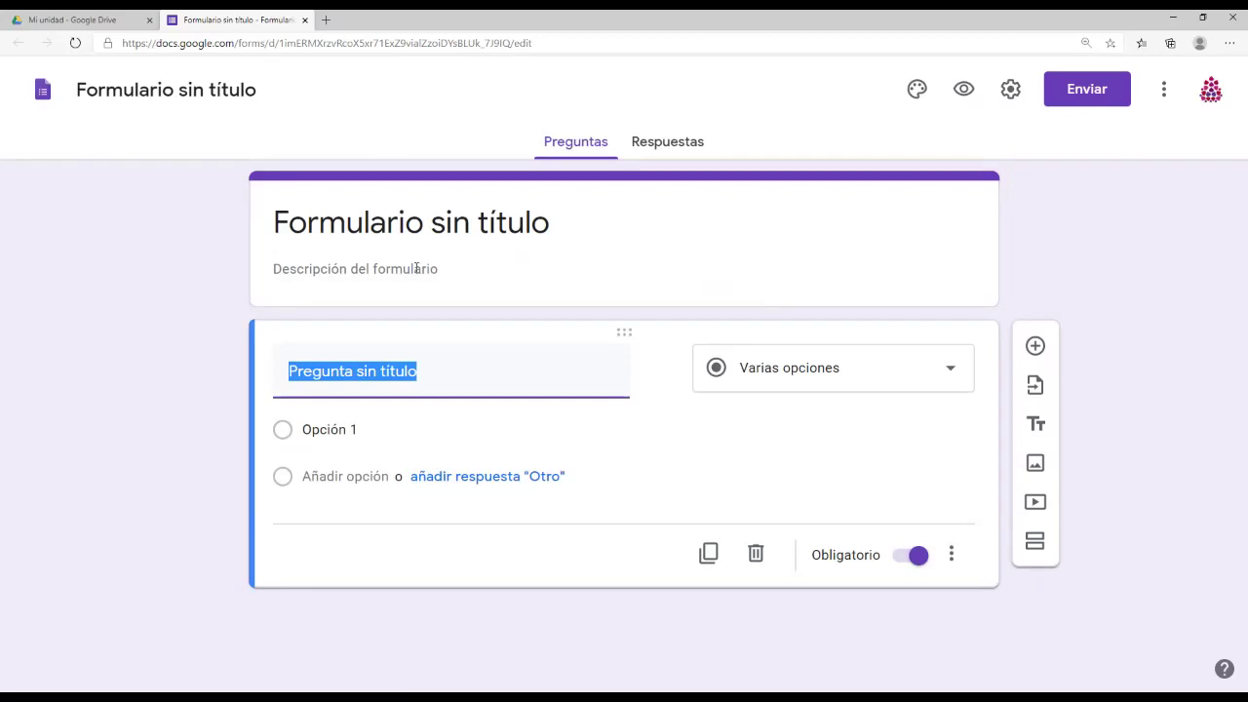
left_click(303, 20)
left_click(75, 127)
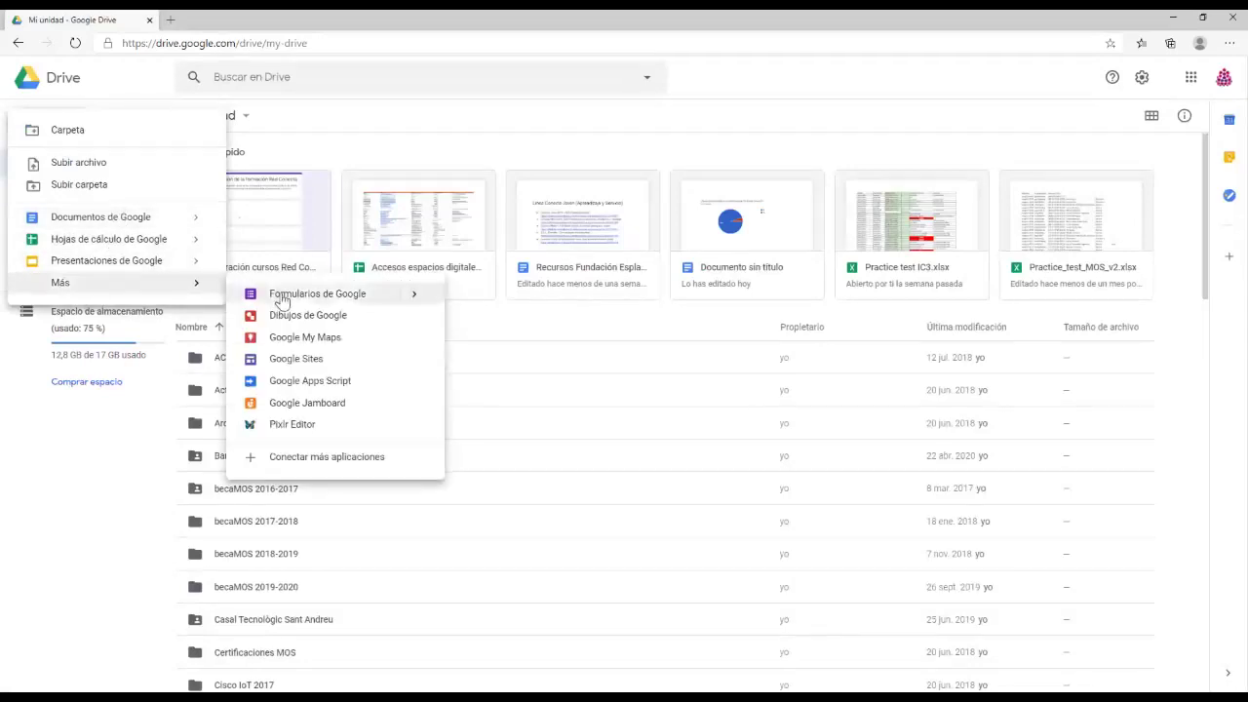
mouse_move(412, 292)
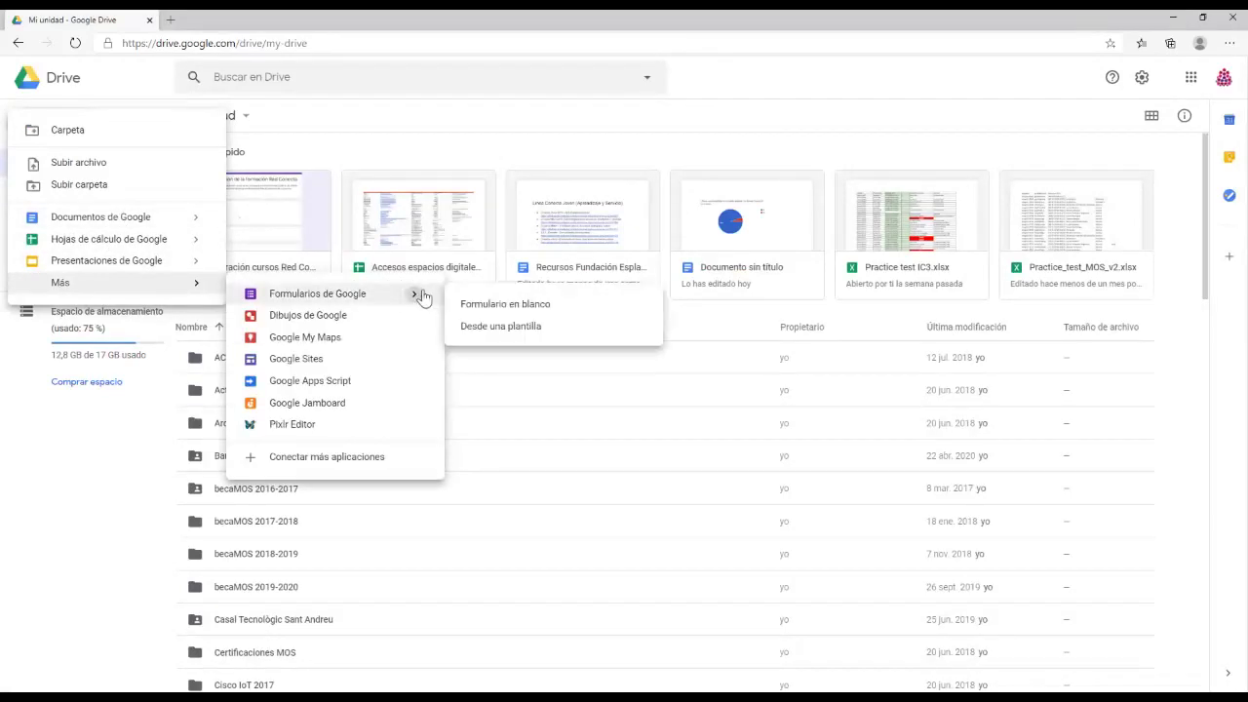
Step: Browse the Personal, Trabajo and Educación templates in the Forms template gallery, then close it
left_click(521, 331)
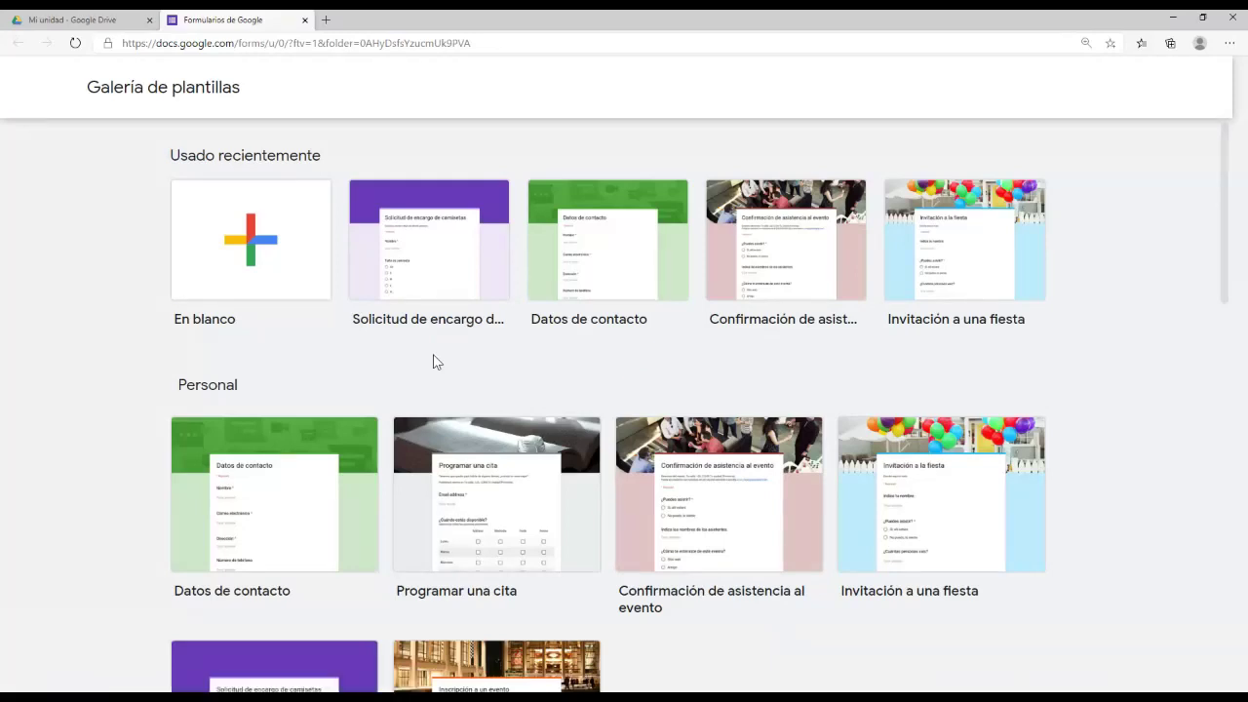
scroll(413, 361, "down", 1)
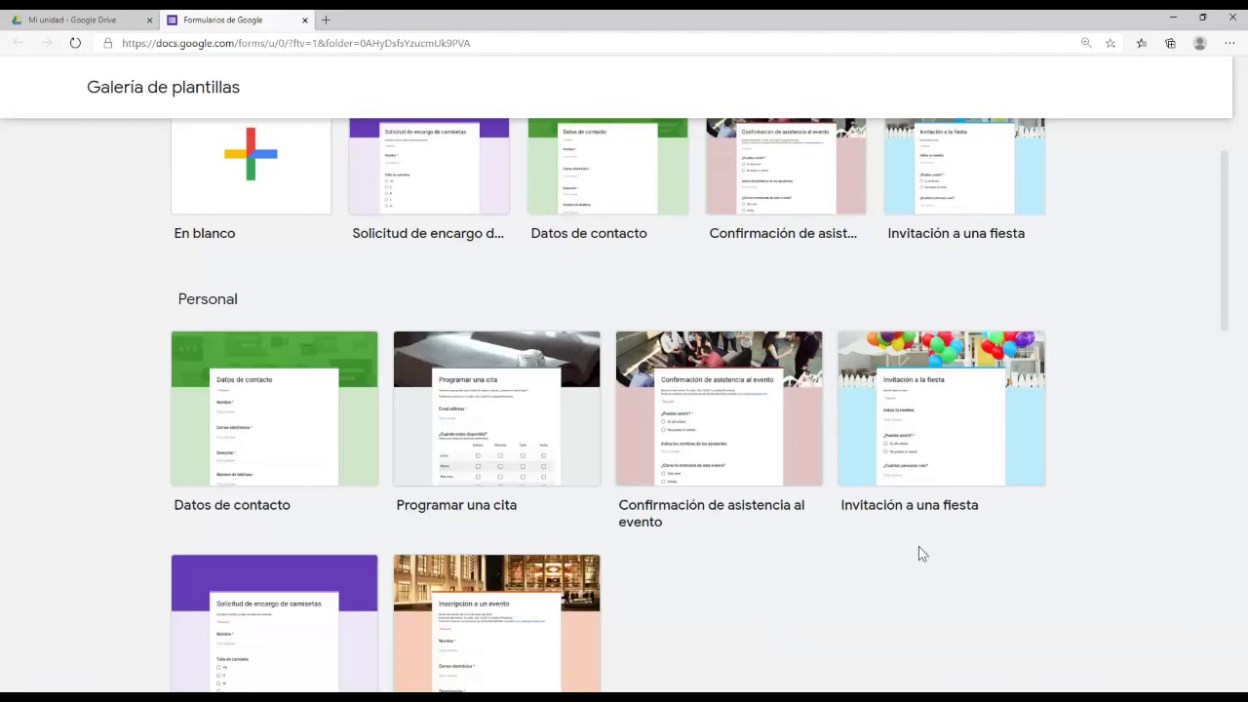
scroll(585, 555, "down", 5)
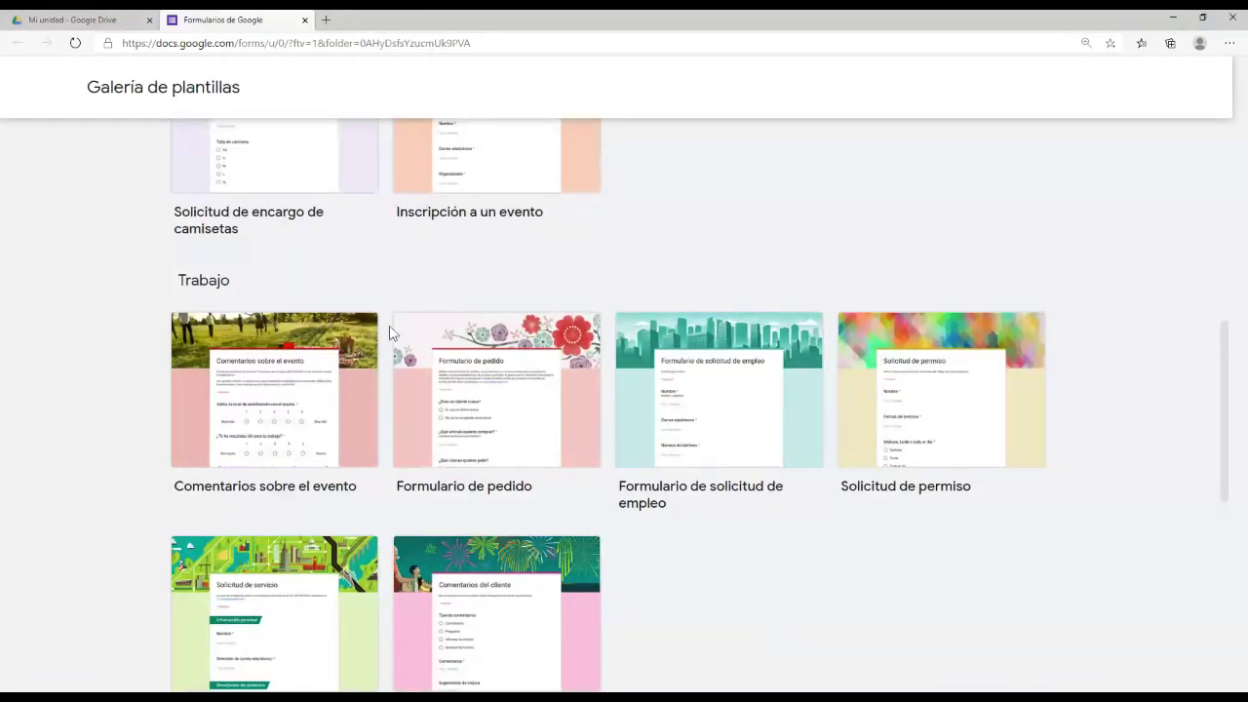
scroll(387, 335, "down", 4)
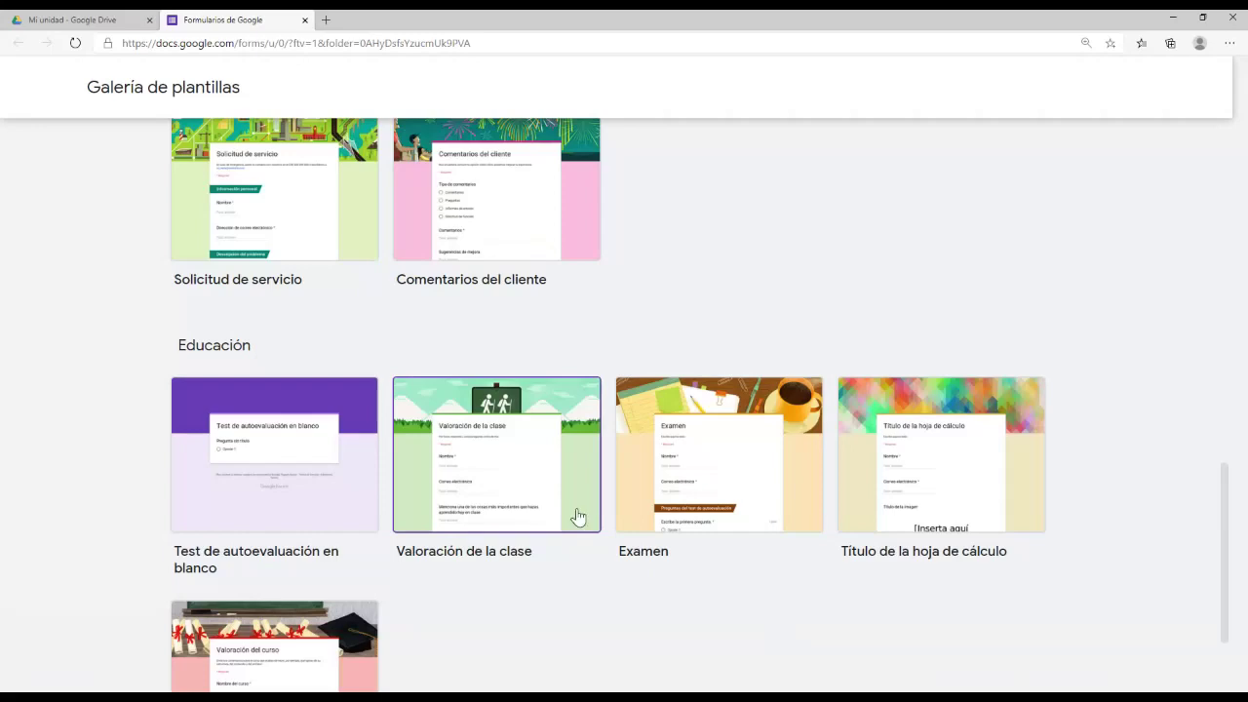
scroll(564, 453, "up", 5)
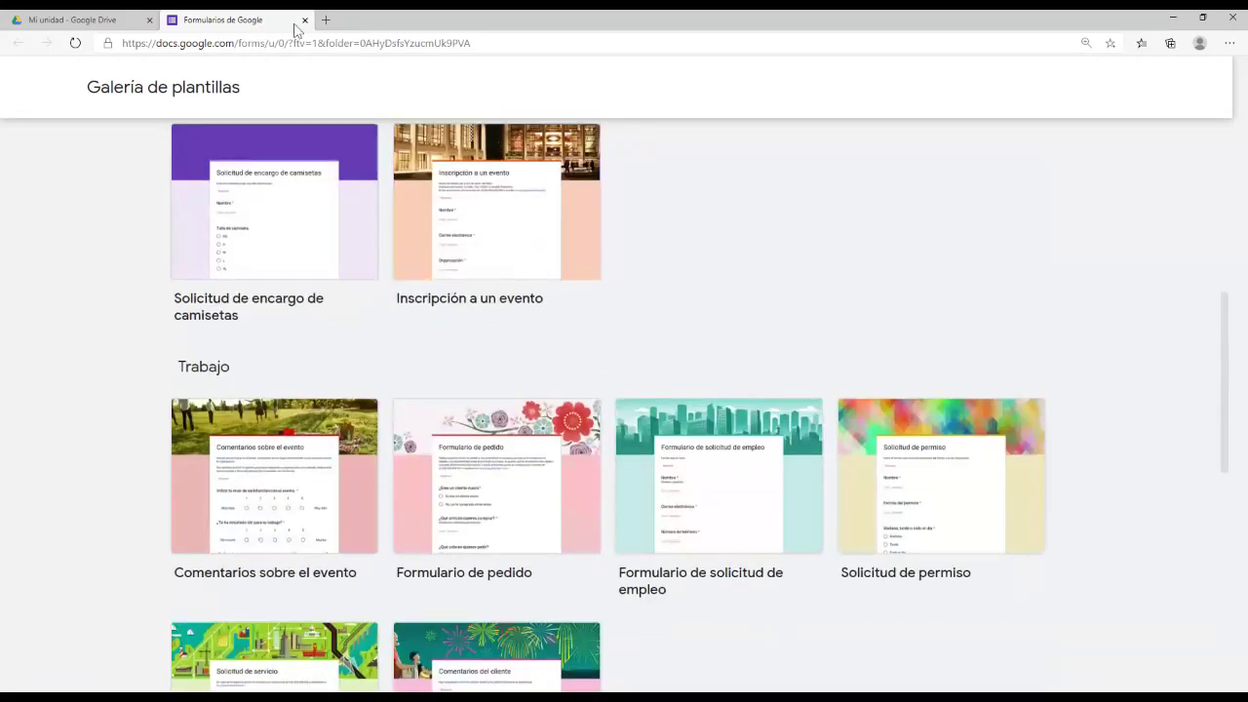
left_click(304, 19)
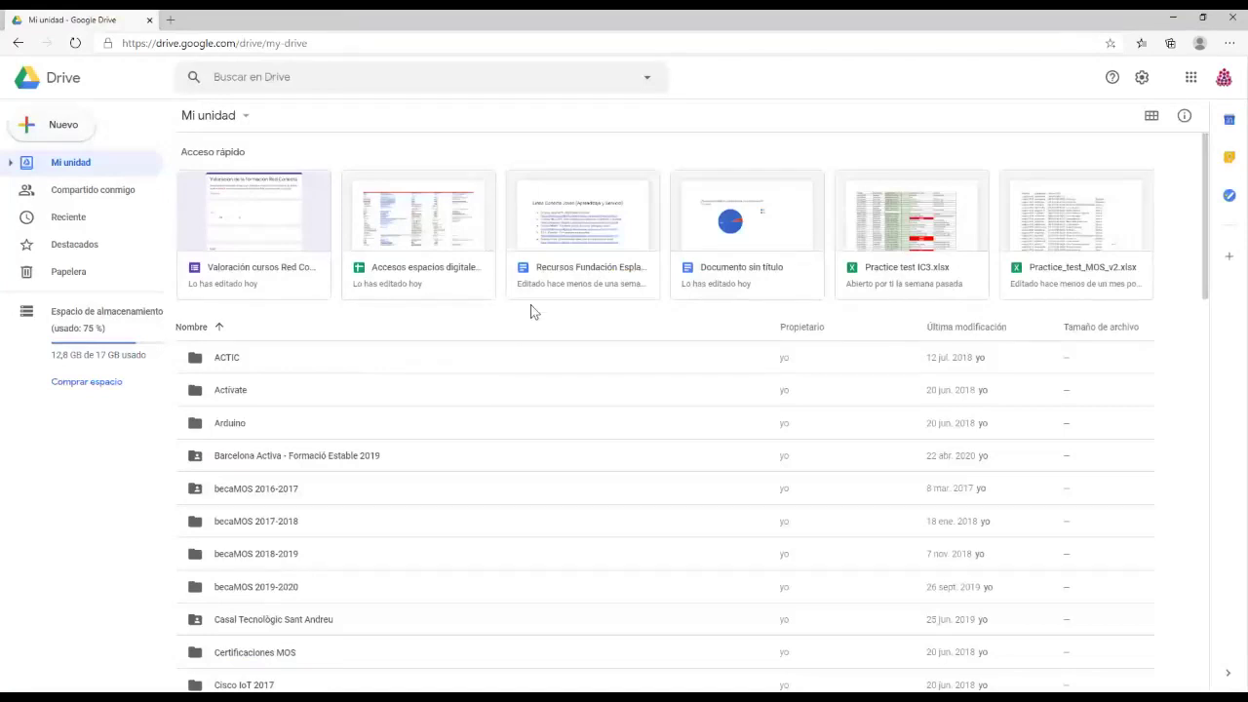
Step: Go to forms.google.com to reach the Google Forms home page
left_click(371, 43)
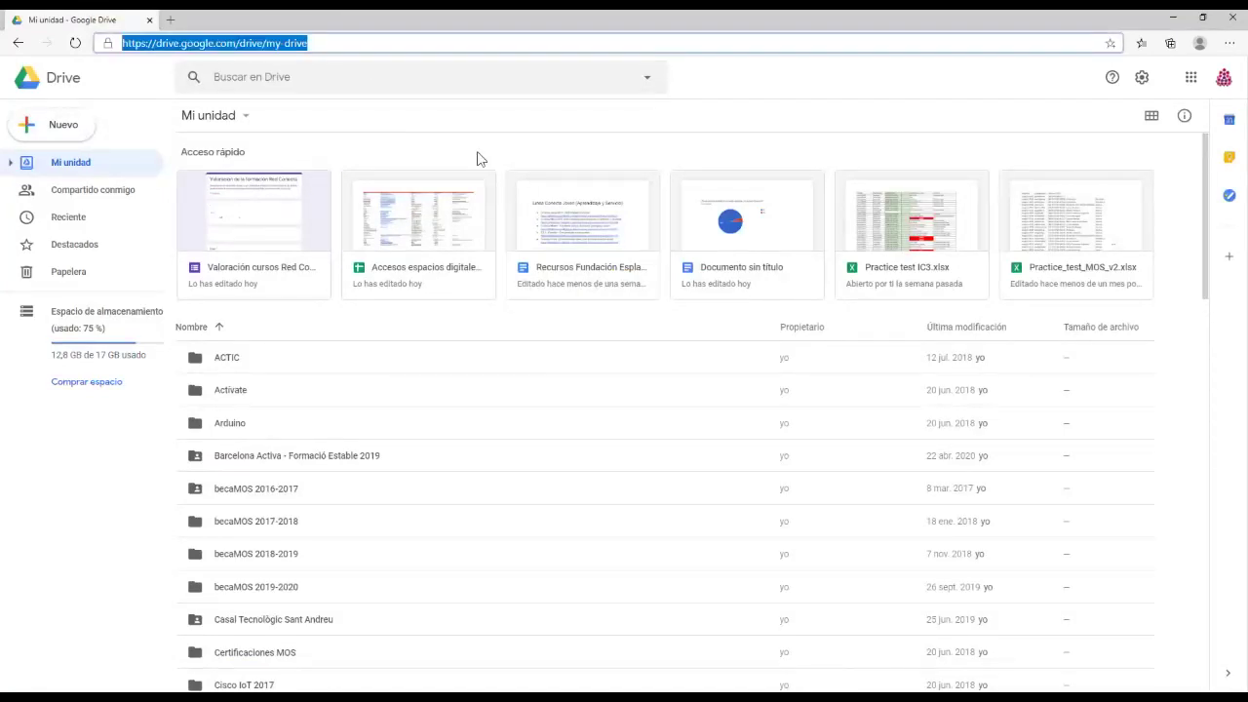
type("forms.goog")
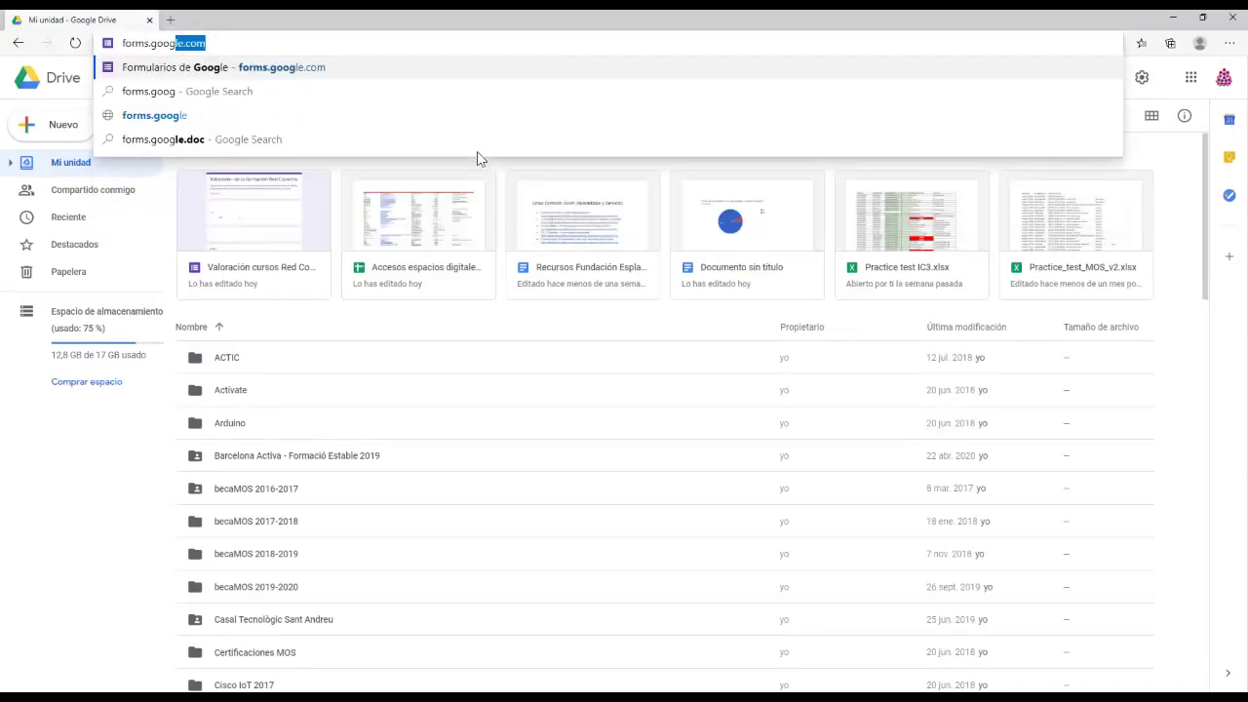
type("le.com")
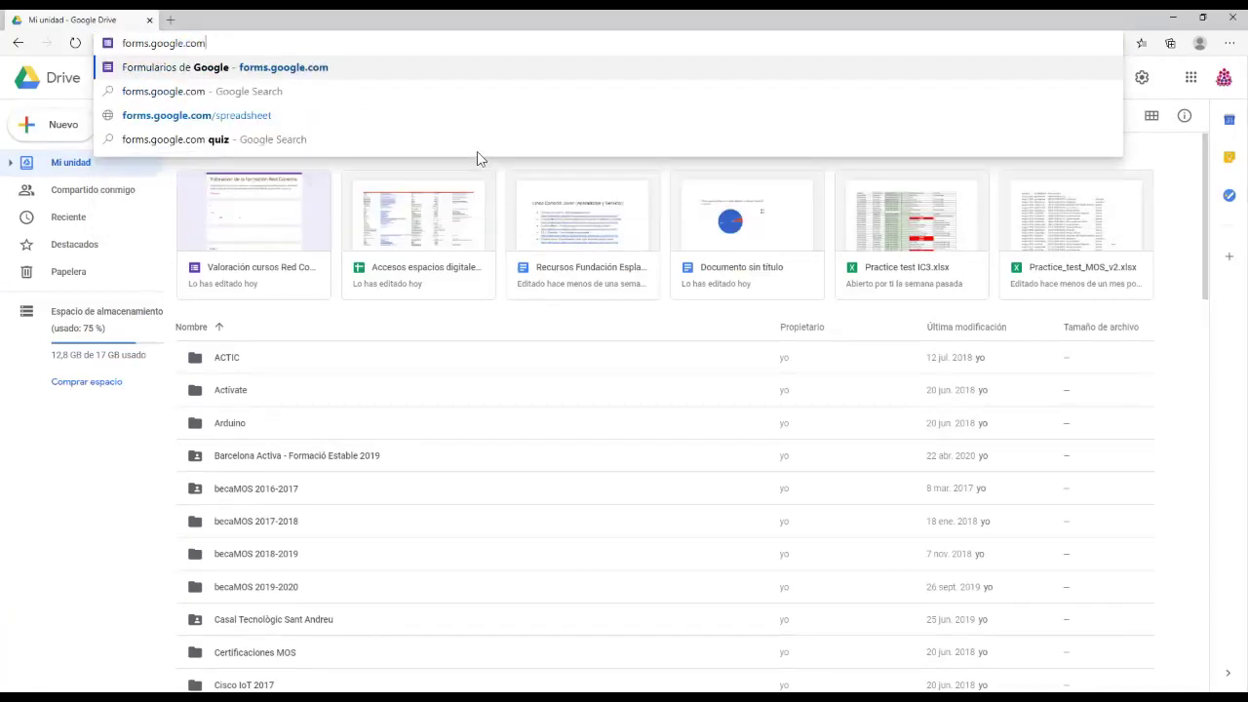
key("Return")
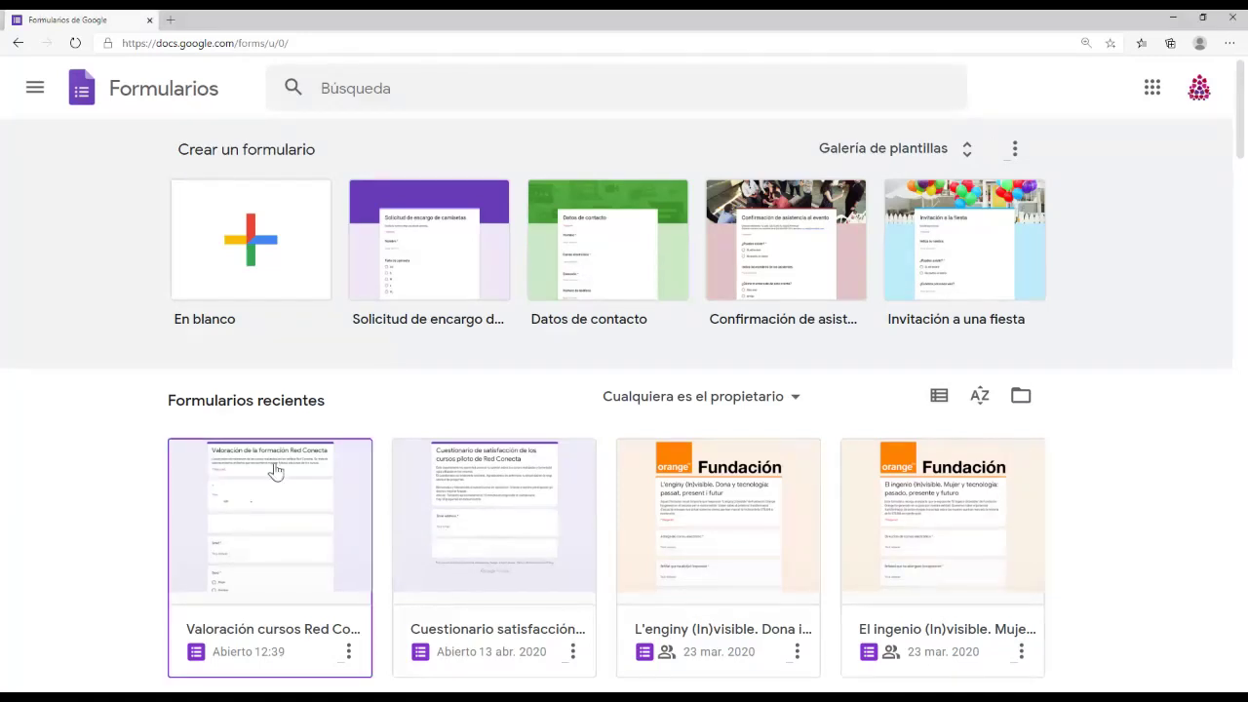
Step: Start a new form from the 'En blanco' tile
left_click(270, 251)
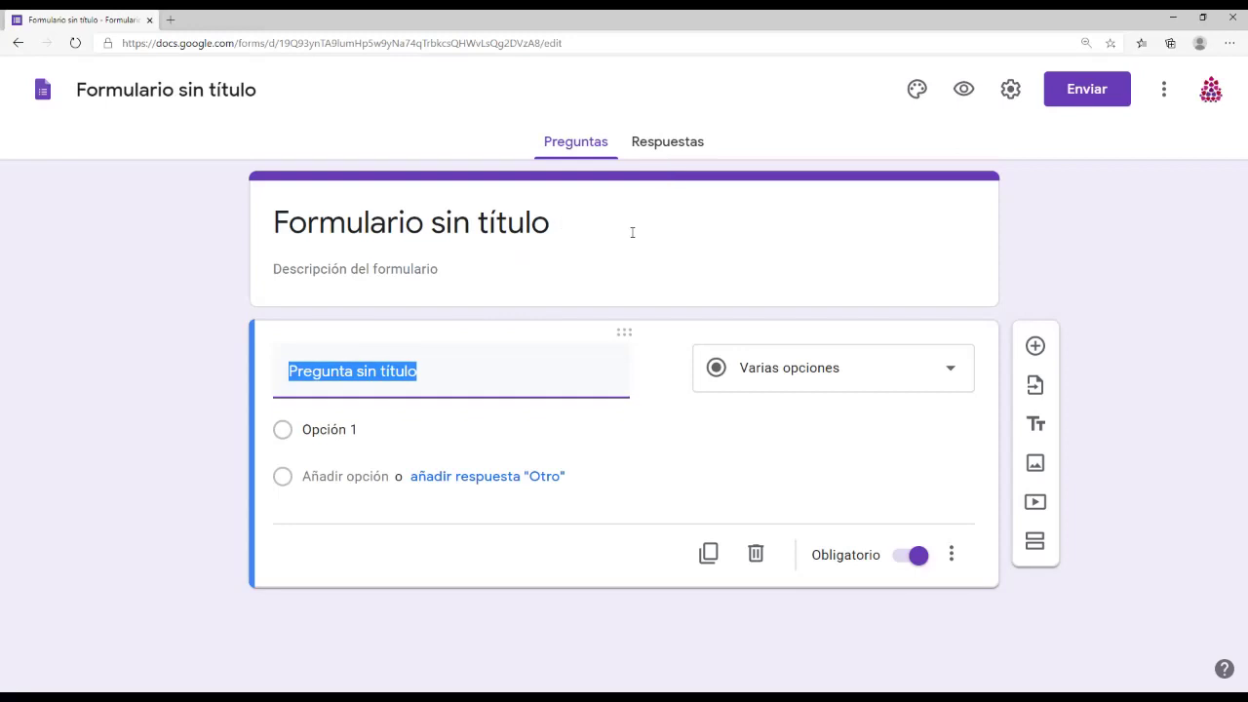
Step: Title the form 'Valoración del webinar sobre Google Forms', add its description, then check Respuestas
left_click(521, 230)
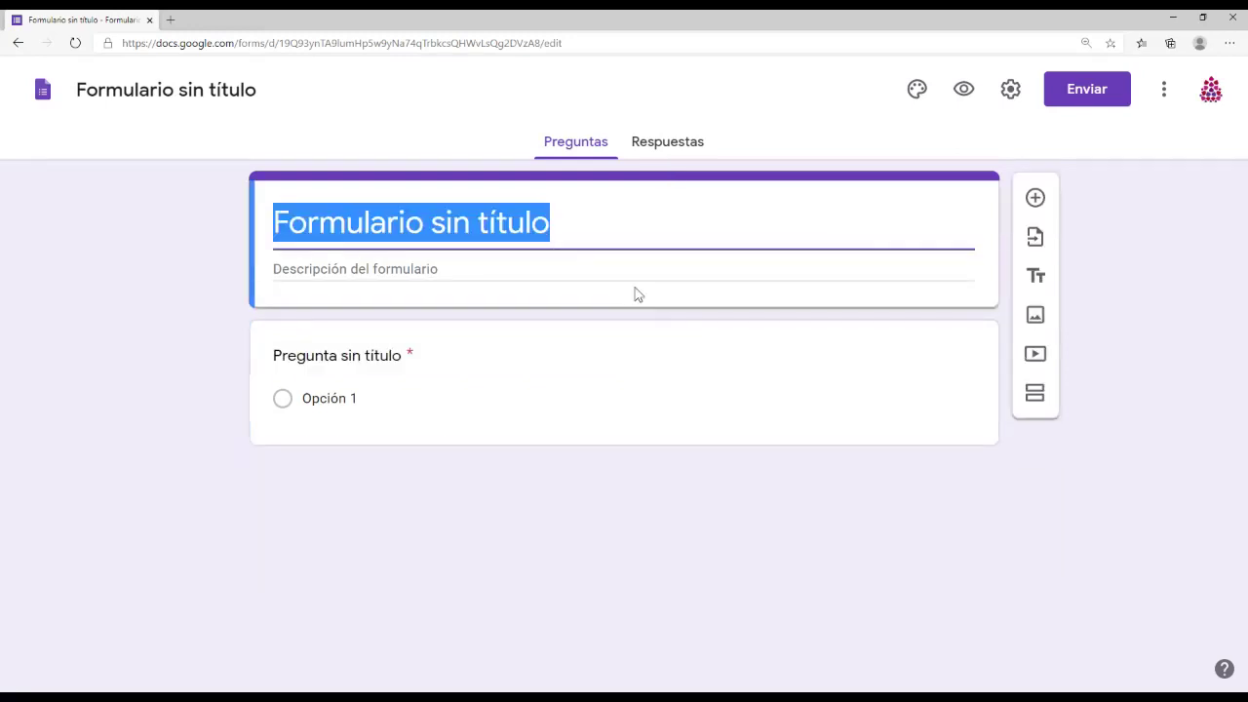
type("Valorac")
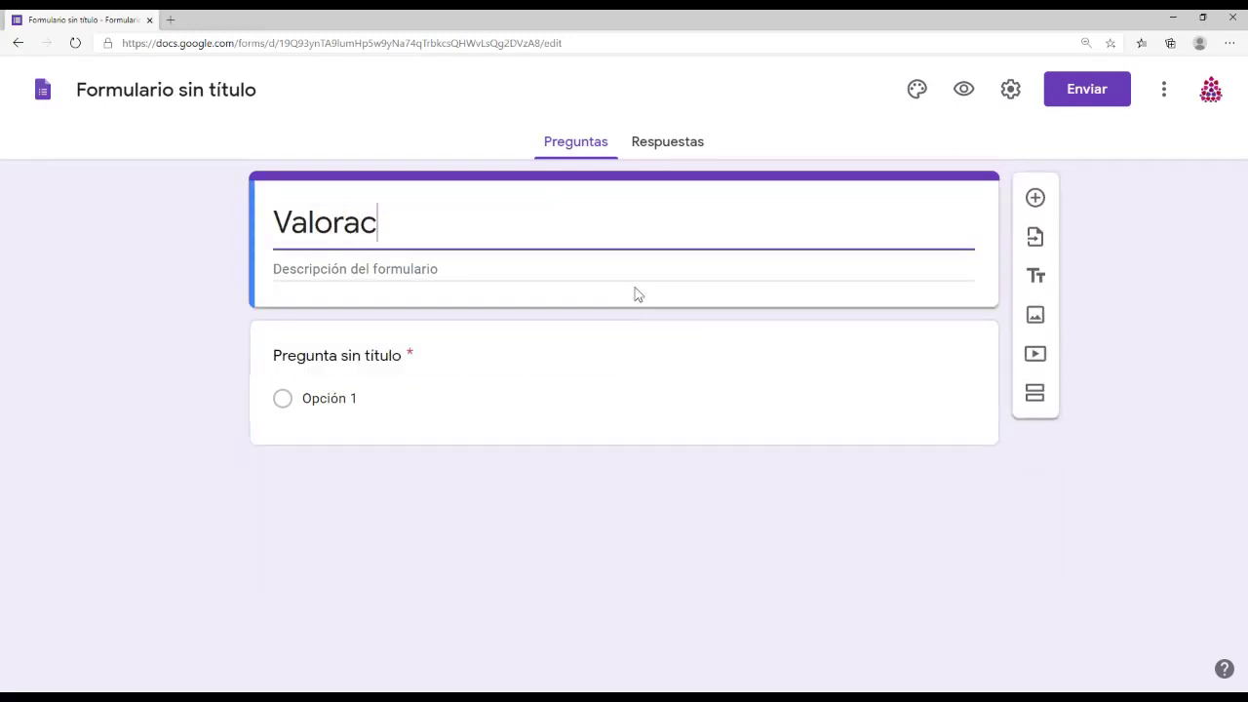
type("ión del webinar ")
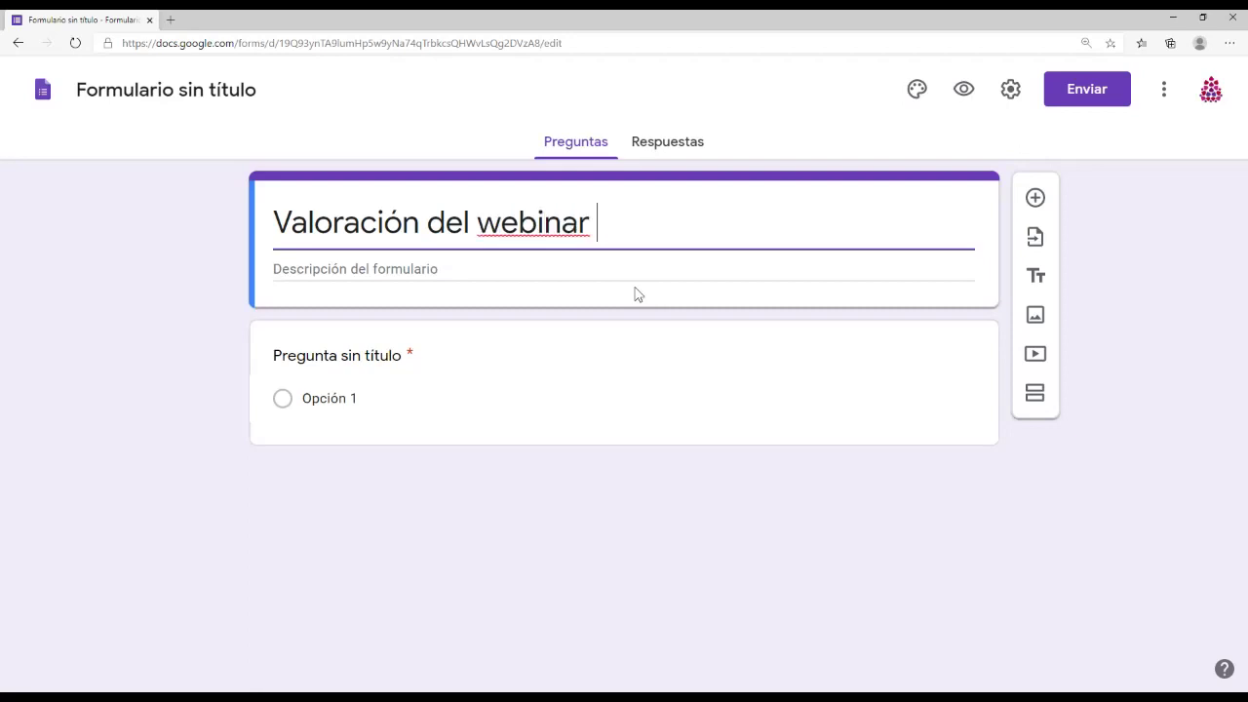
type("sobre Google Forms")
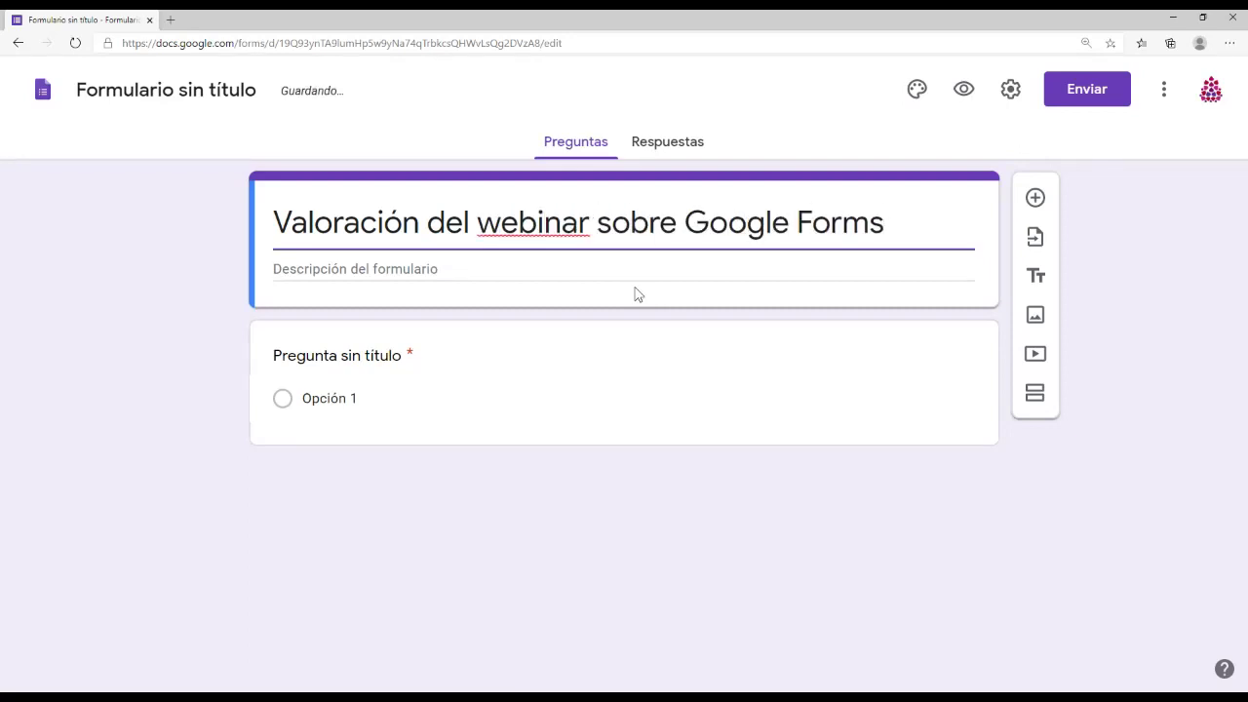
left_click(480, 270)
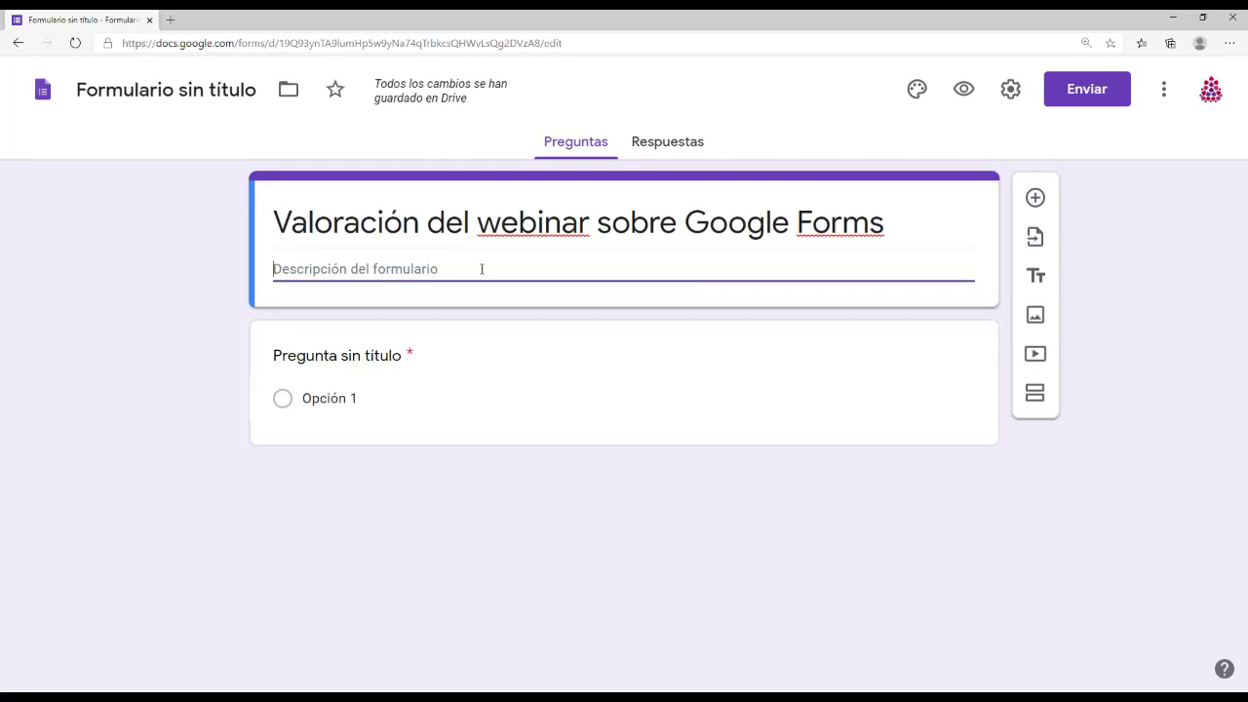
type("Cuestionario d")
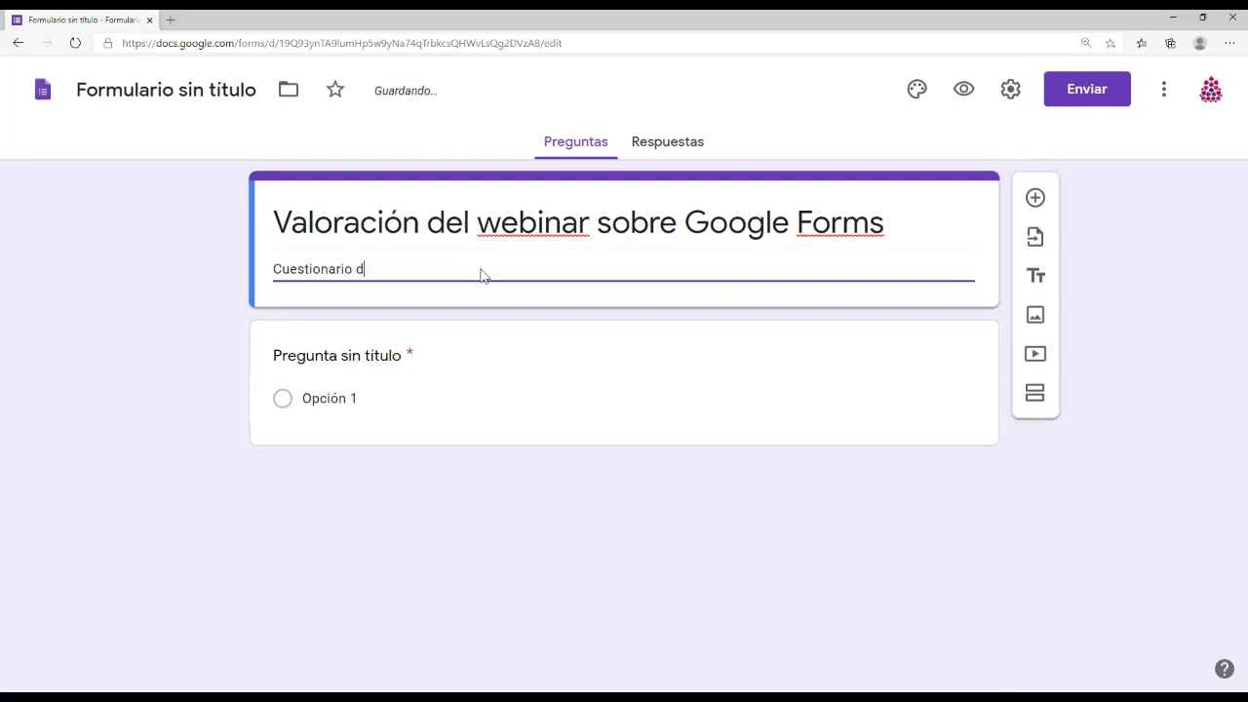
type("e valoración del webinar re")
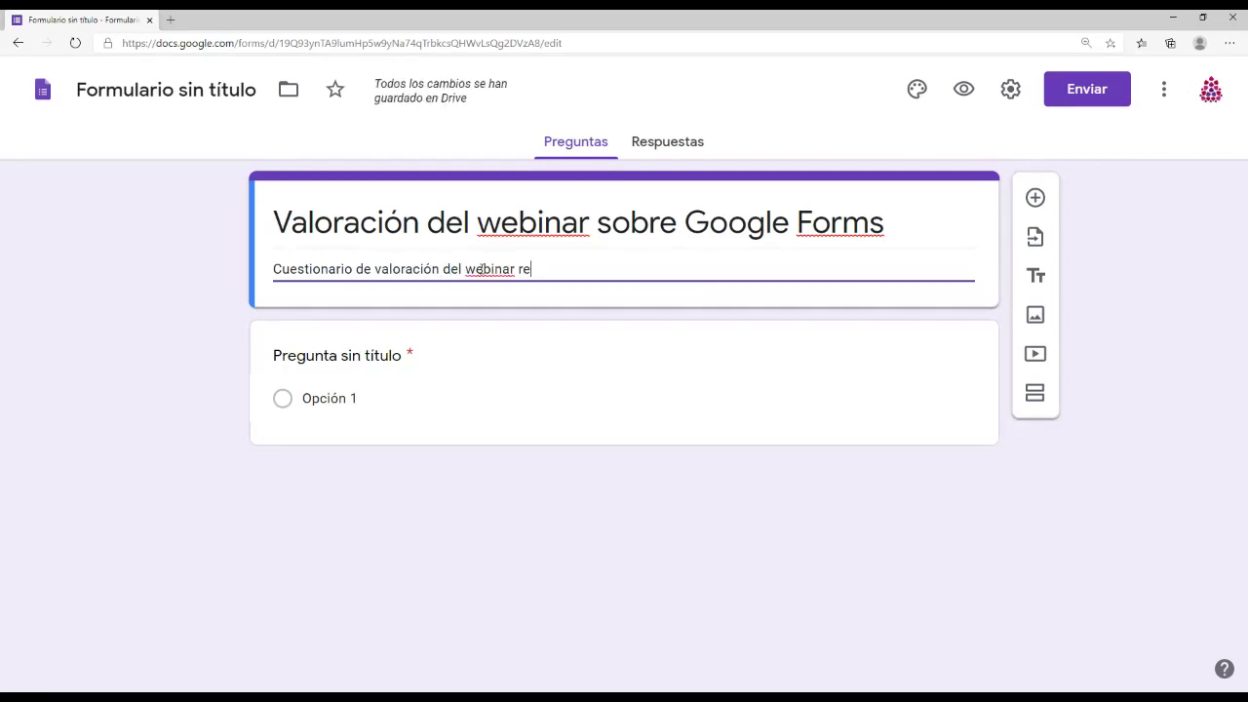
type("alizado el pasado....")
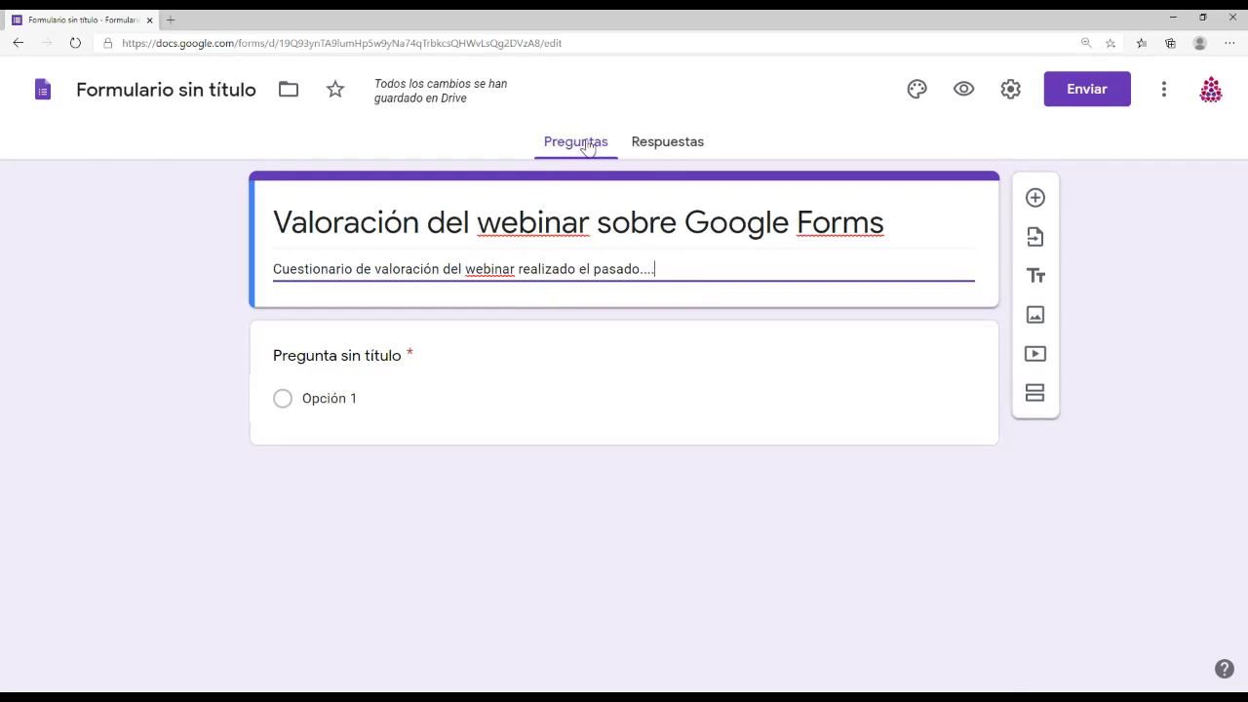
left_click(684, 153)
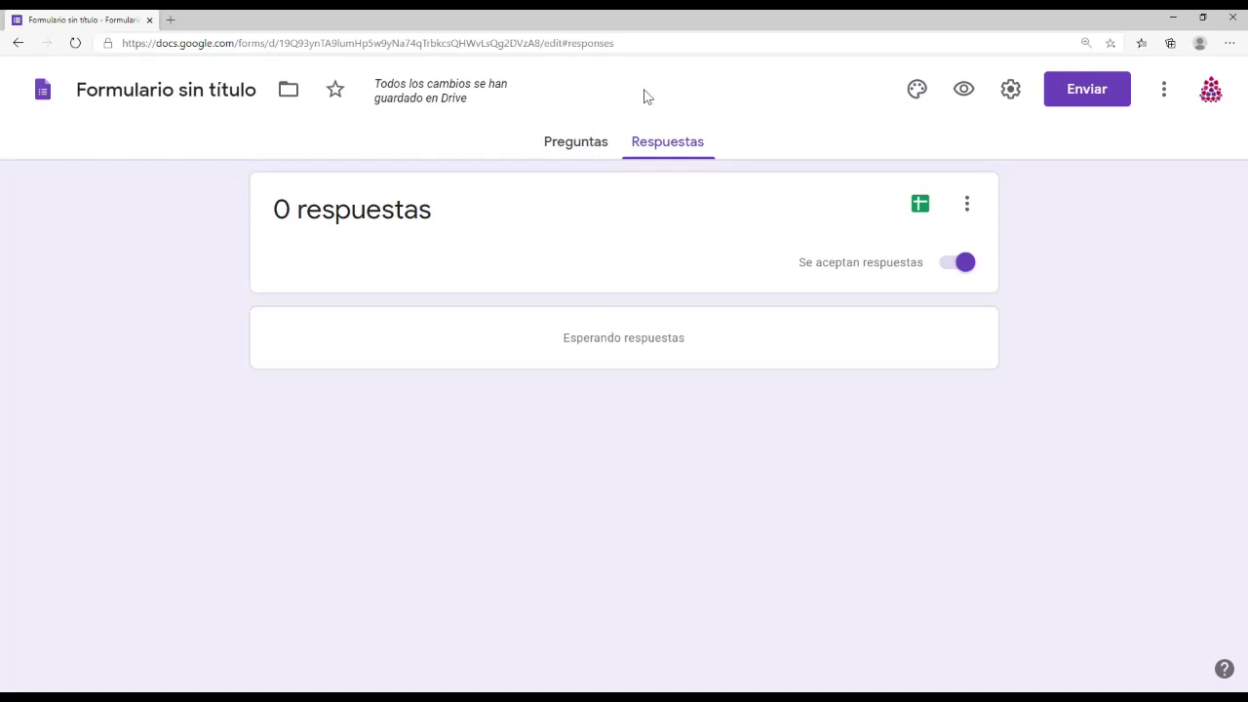
Step: Switch back to the Preguntas tab to edit the form's questions
left_click(586, 151)
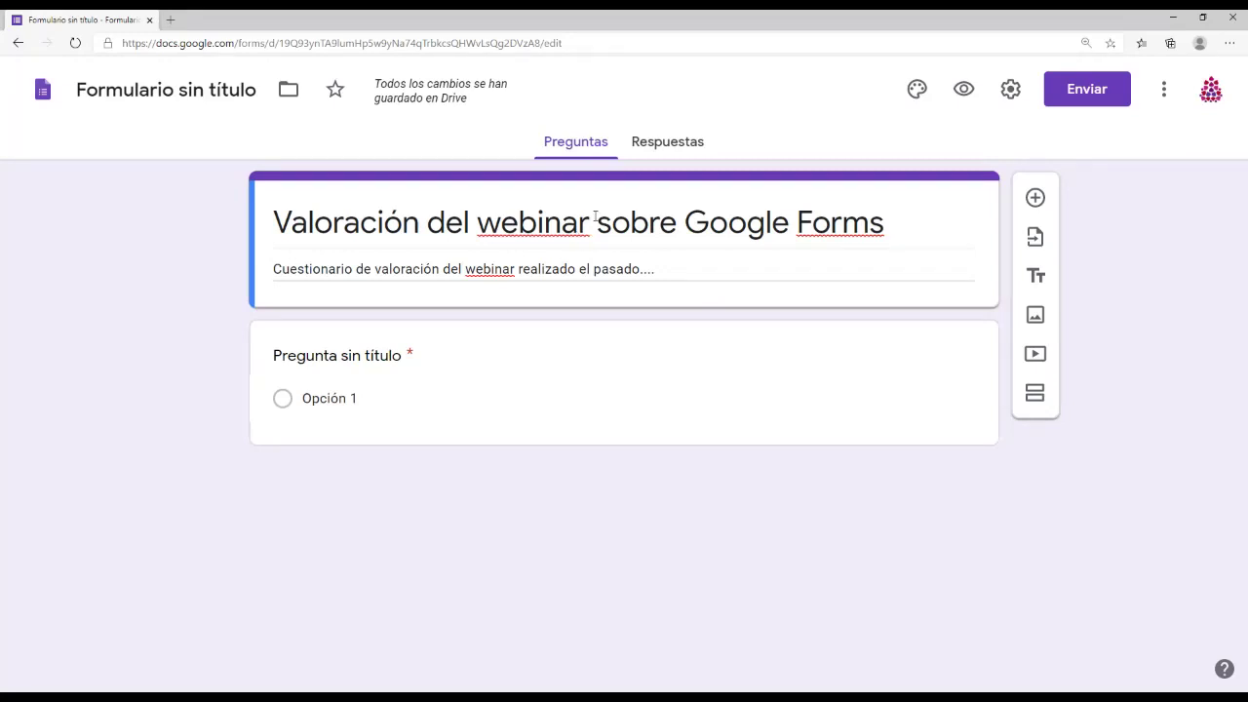
Step: Keep the theme colour at Morado #673ab7 after trying indigo and teal
left_click(917, 93)
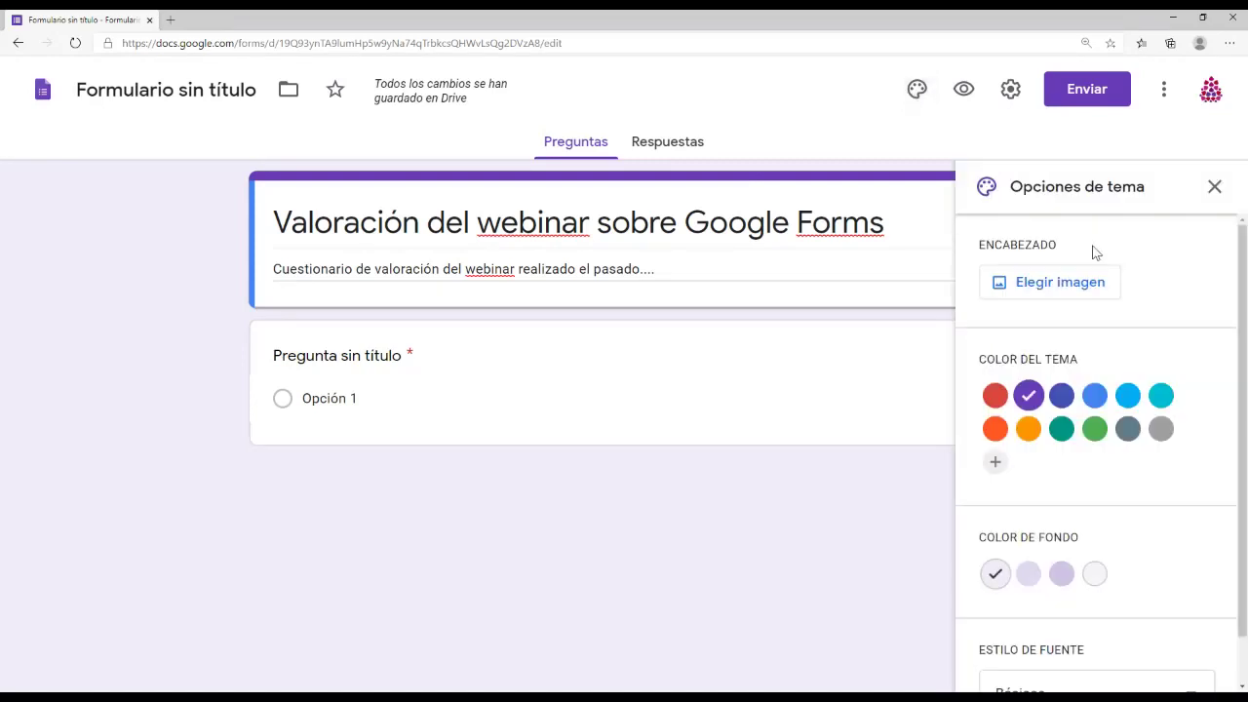
left_click(1055, 284)
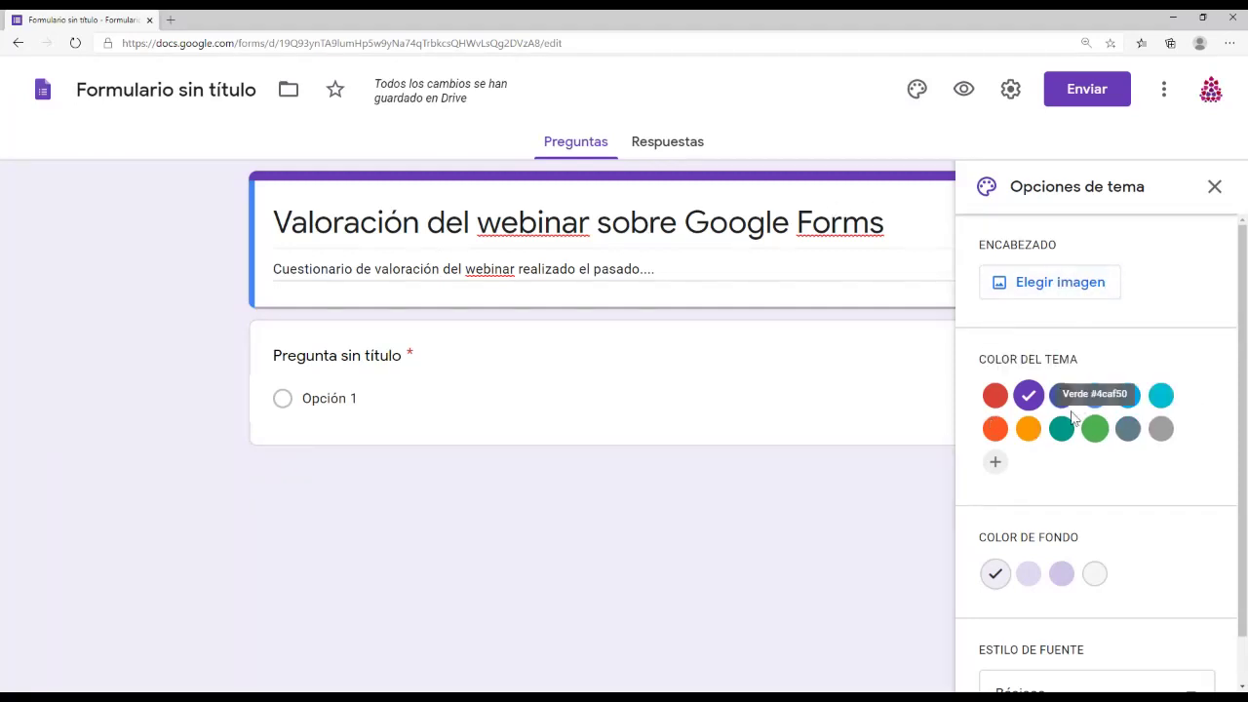
left_click(1063, 408)
left_click(1062, 430)
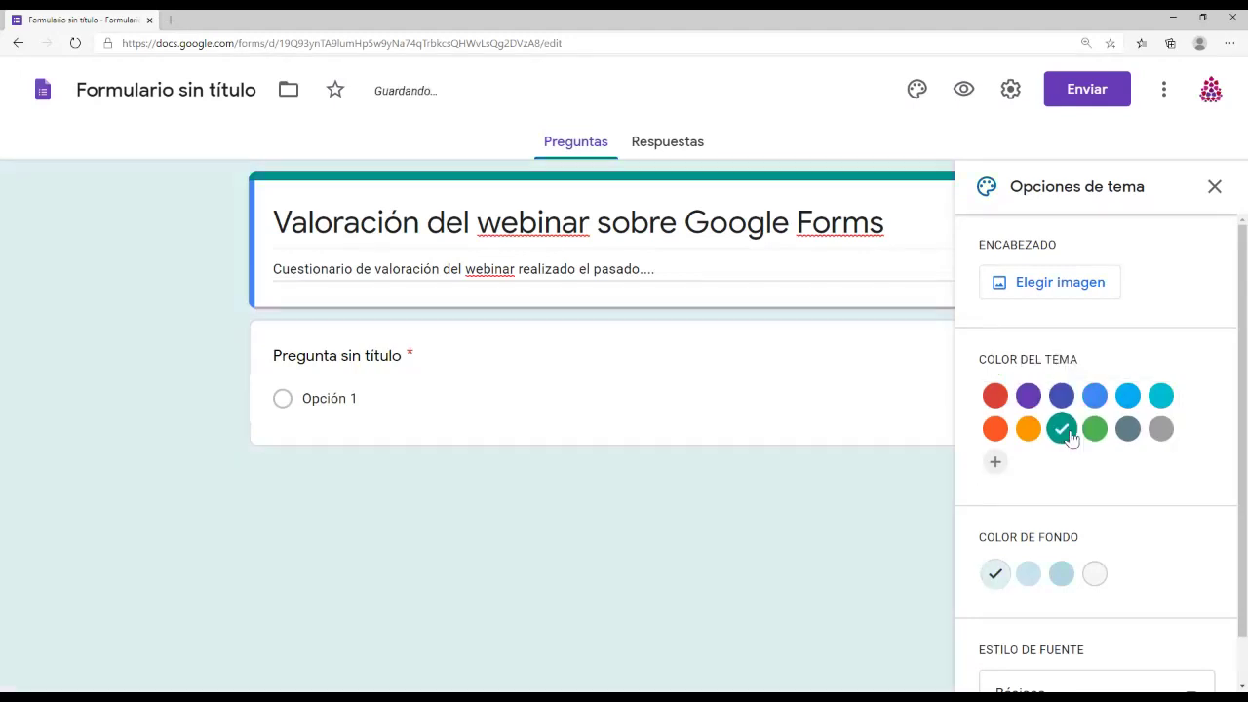
left_click(1028, 396)
Step: Apply the darkest lavender shade as the form's background colour
scroll(1101, 536, "down", 1)
left_click(1062, 521)
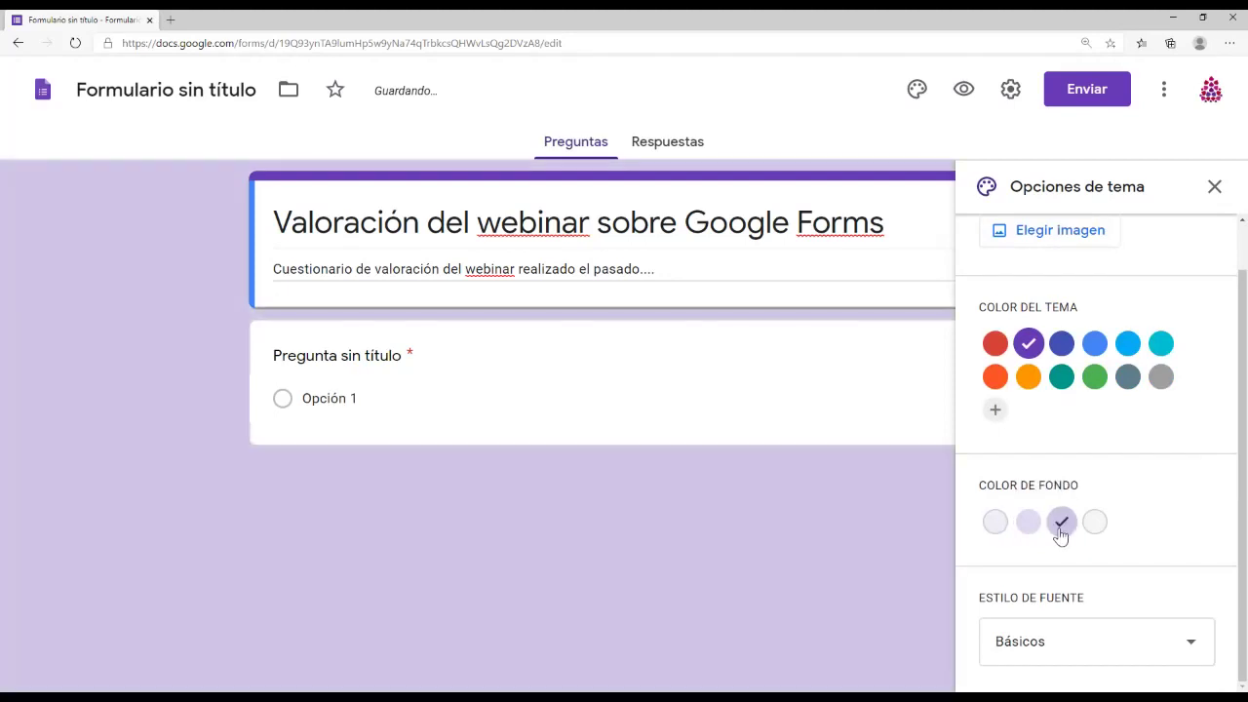
left_click(1031, 525)
left_click(998, 527)
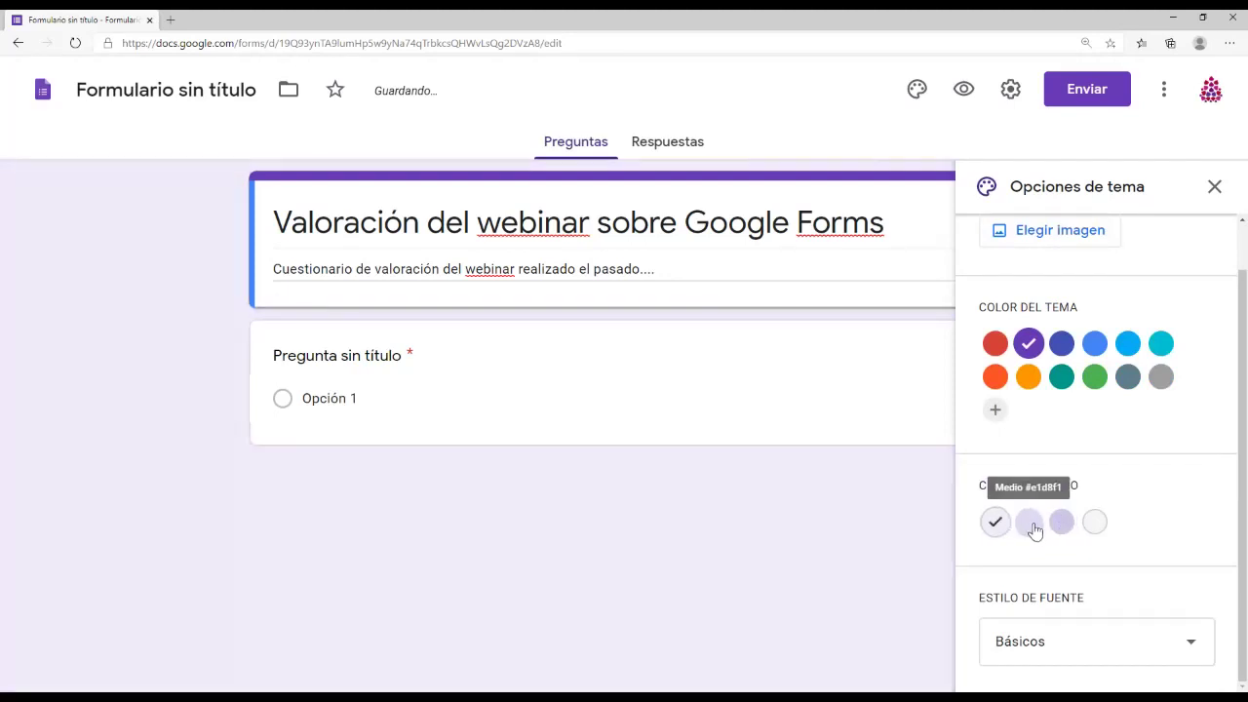
left_click(1030, 527)
left_click(1060, 527)
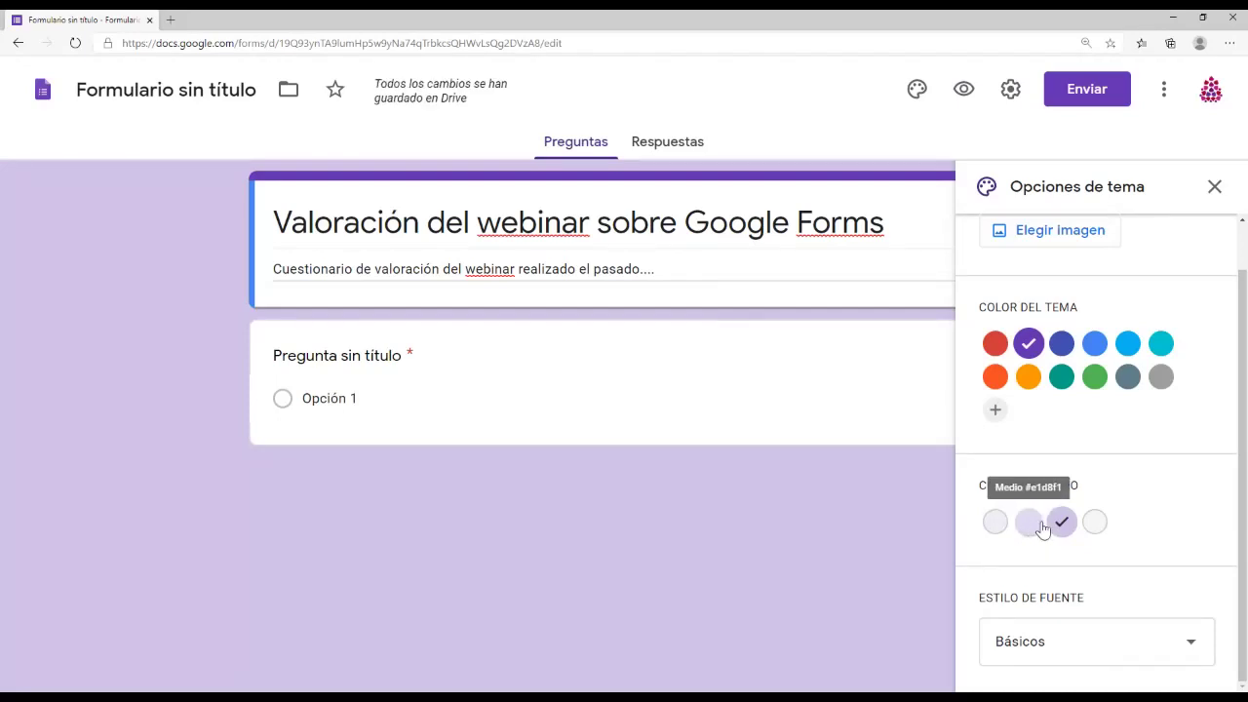
scroll(1019, 409, "up", 1)
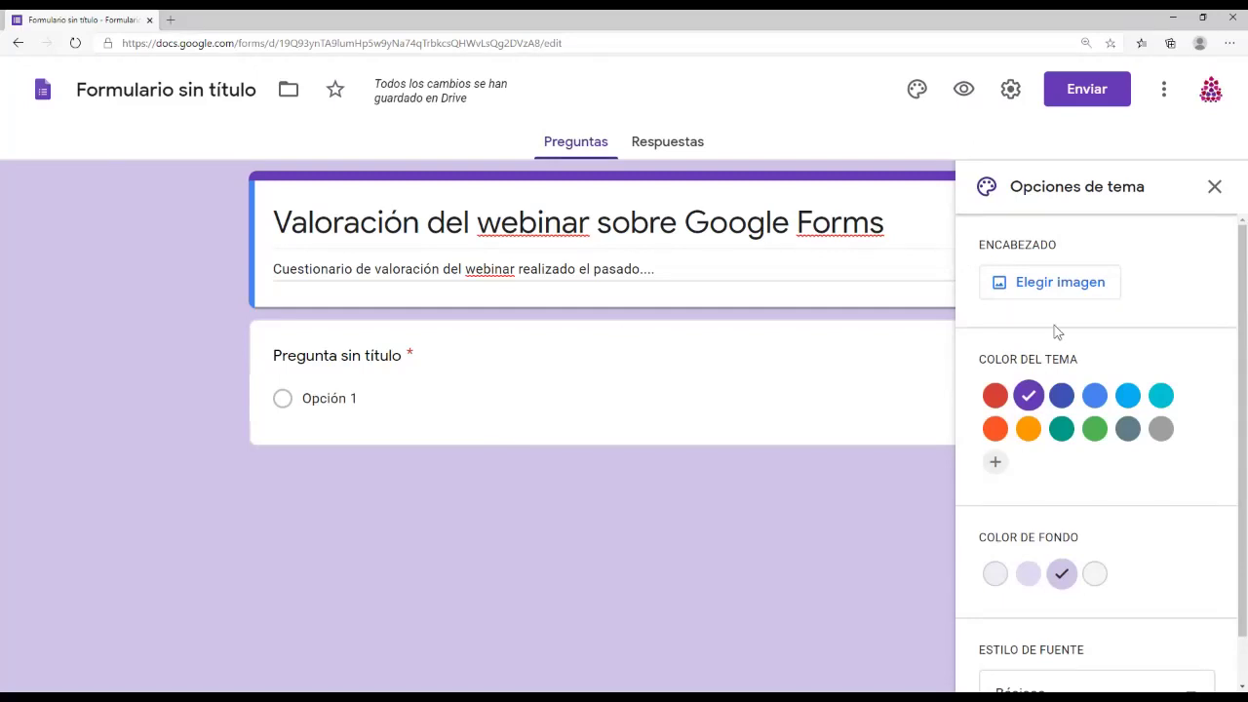
Step: Insert the colourful candy photo from Temas > Trabajo y escuela as the header image
left_click(1060, 292)
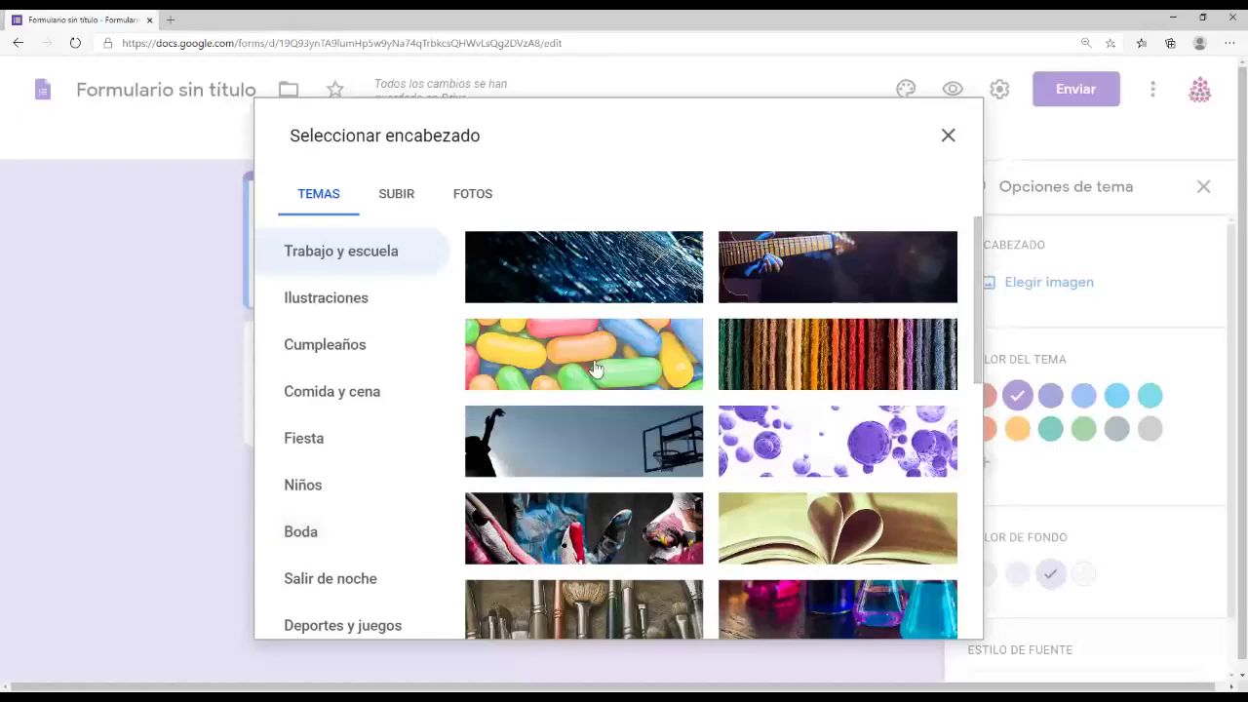
left_click(560, 388)
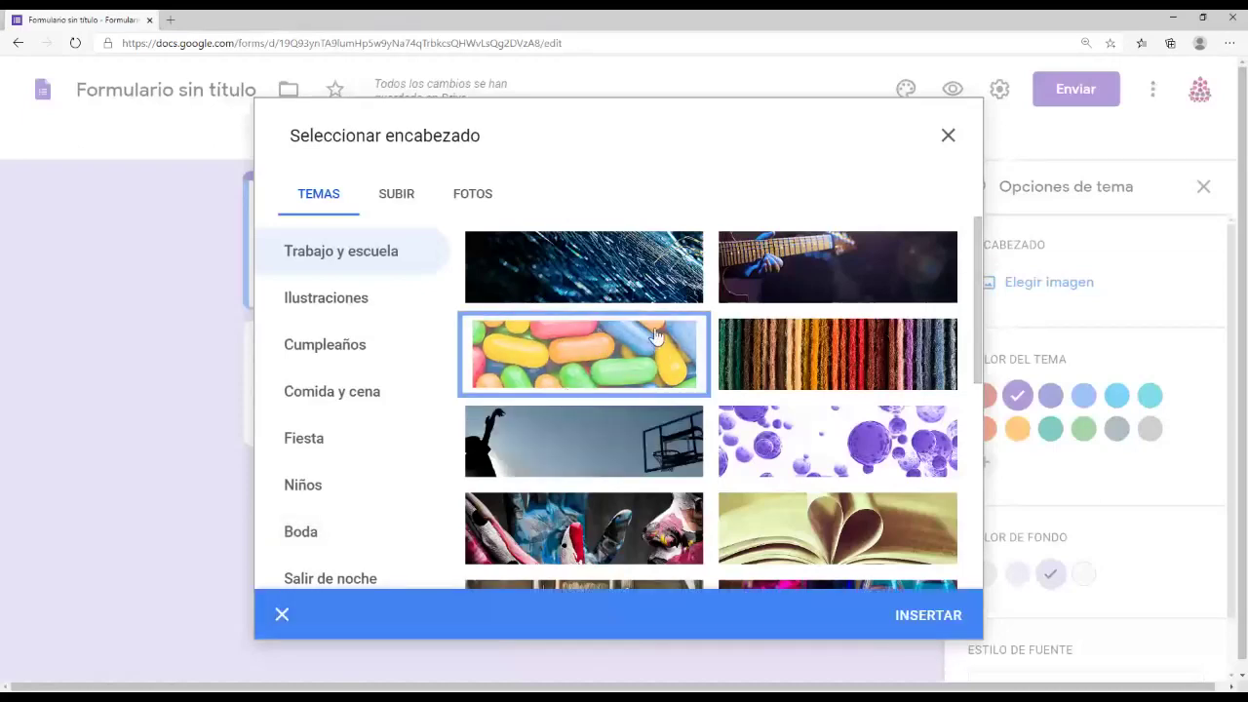
left_click(931, 615)
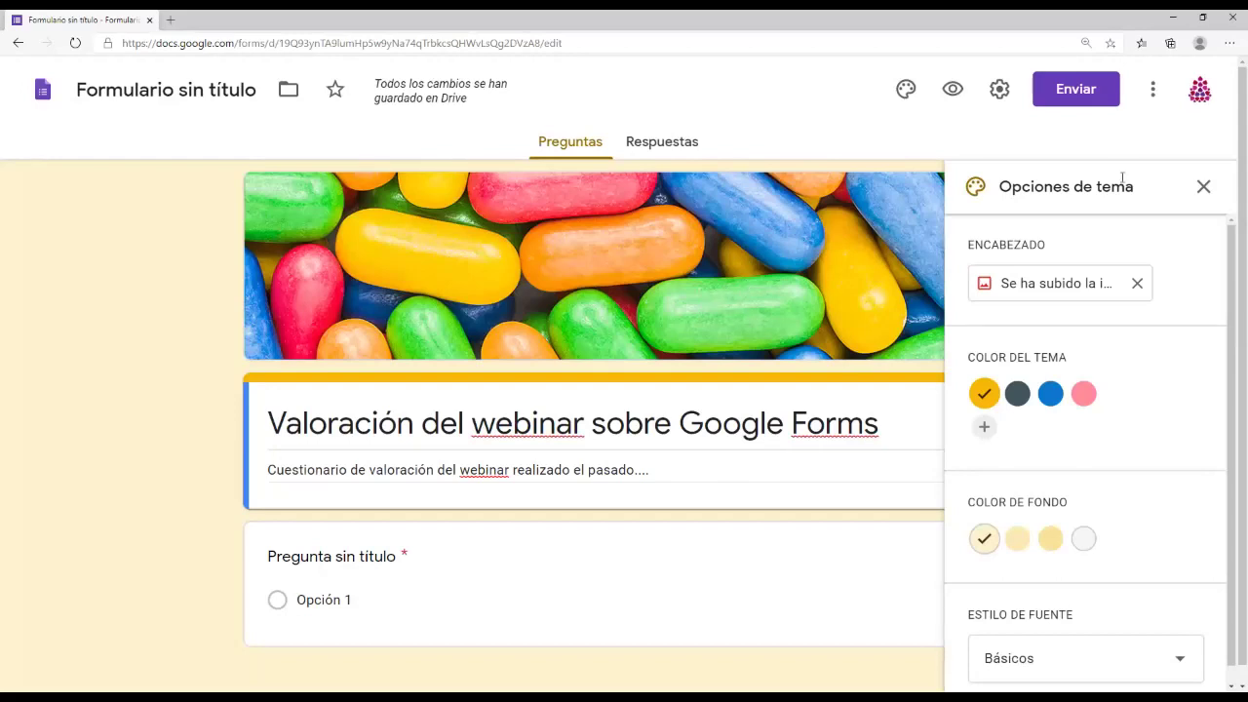
Step: Close the theme panel, preview the form as a respondent, then close the preview
left_click(1203, 187)
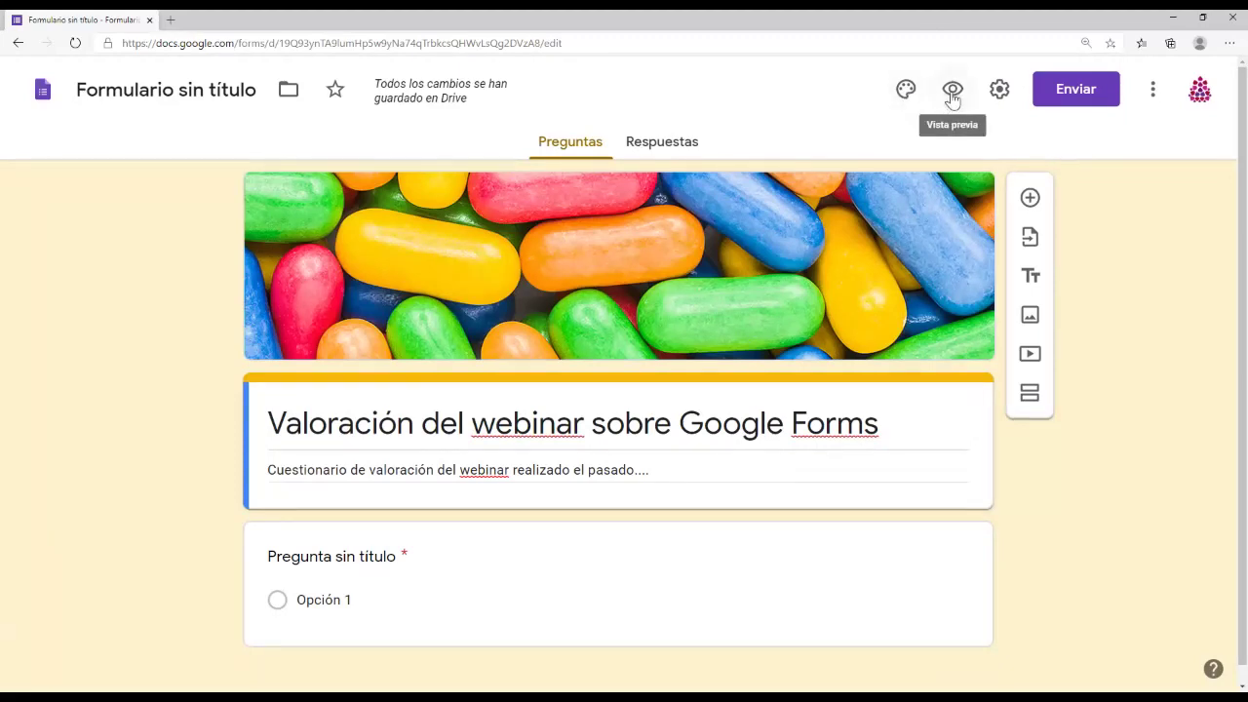
left_click(952, 90)
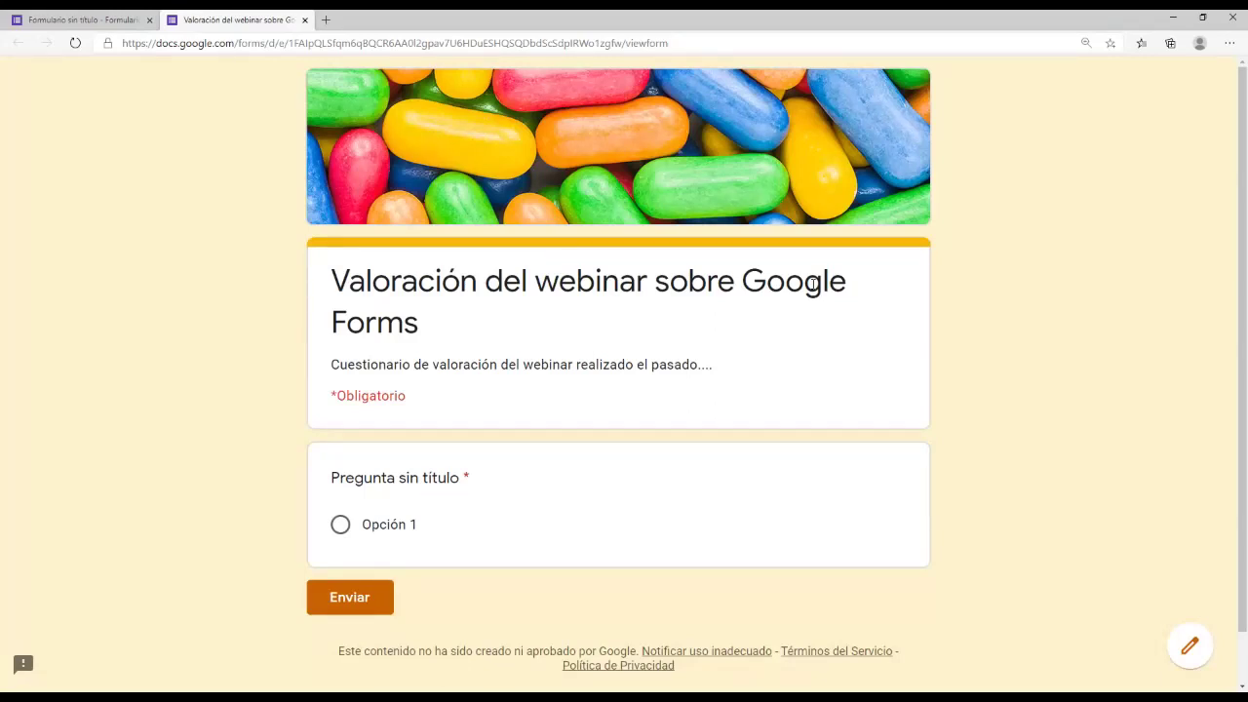
left_click(305, 20)
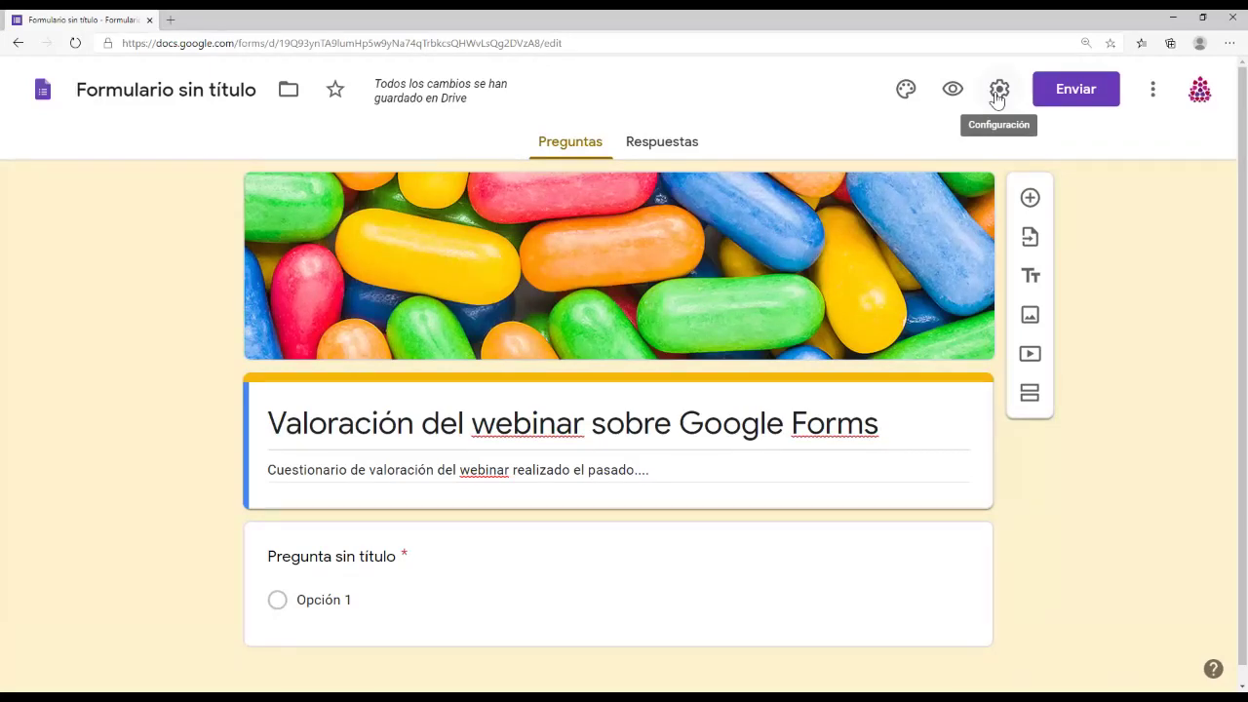
Step: In the form settings, turn on e-mail address collection and response receipts
left_click(999, 90)
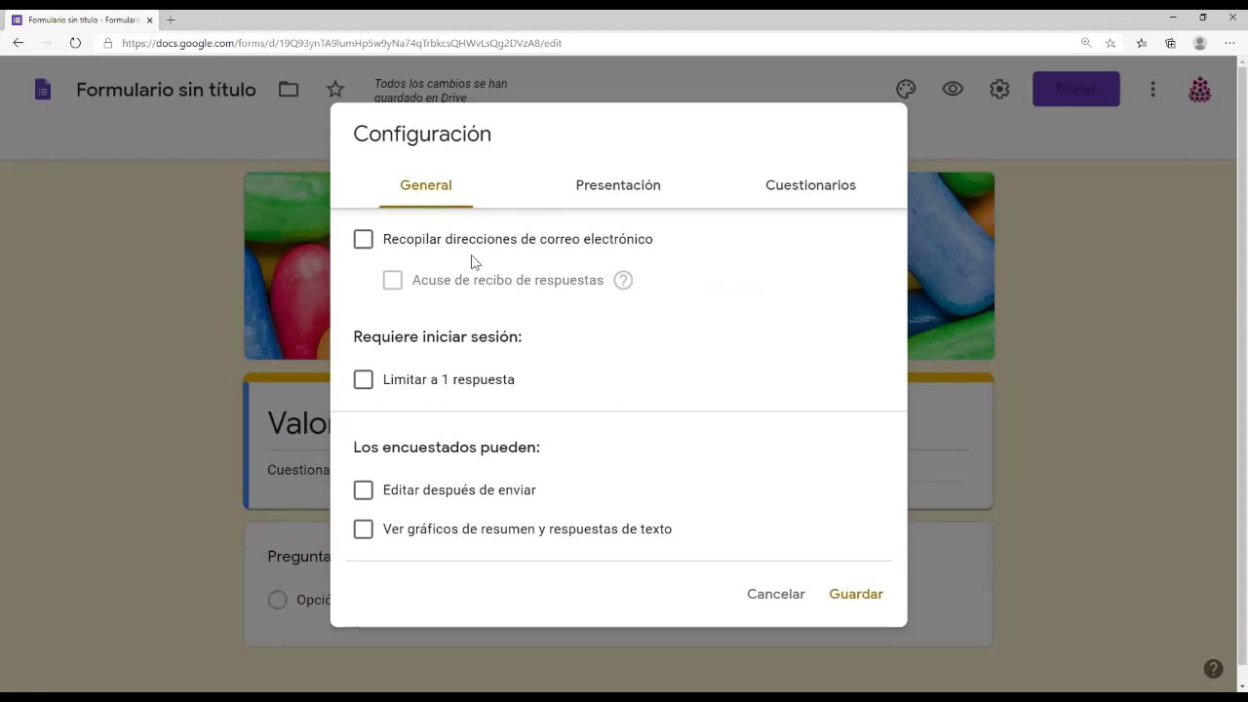
left_click(364, 244)
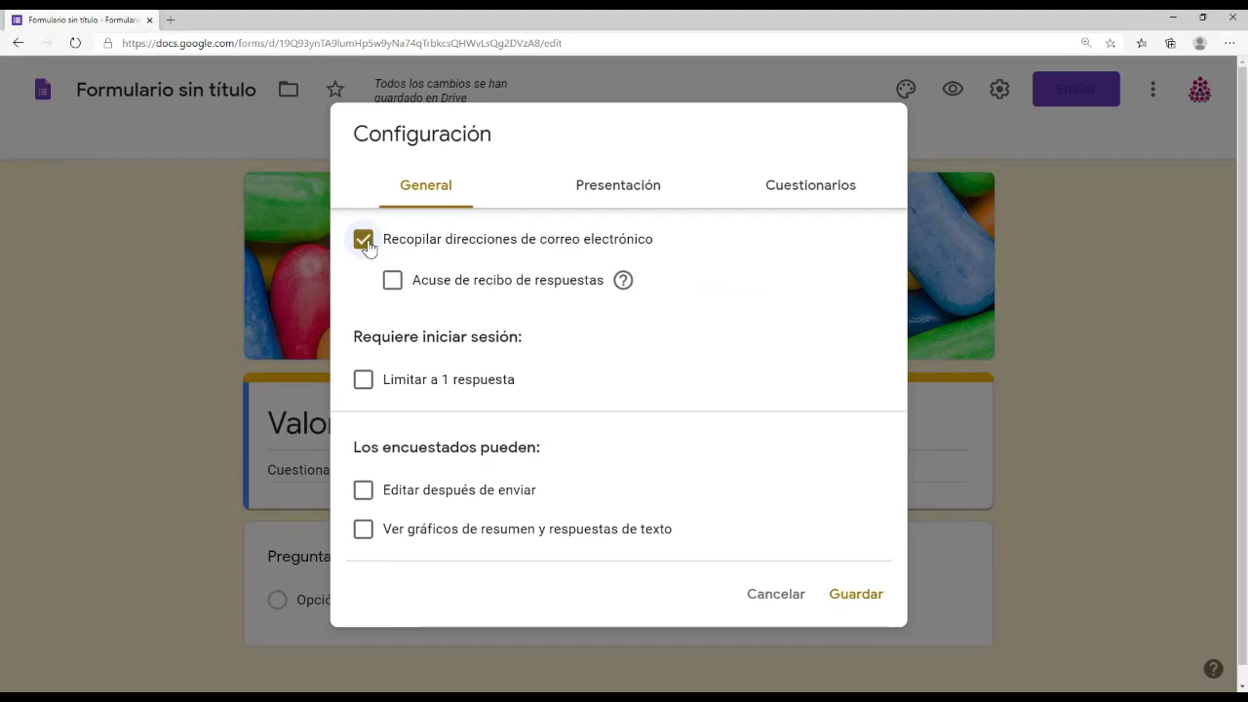
left_click(394, 283)
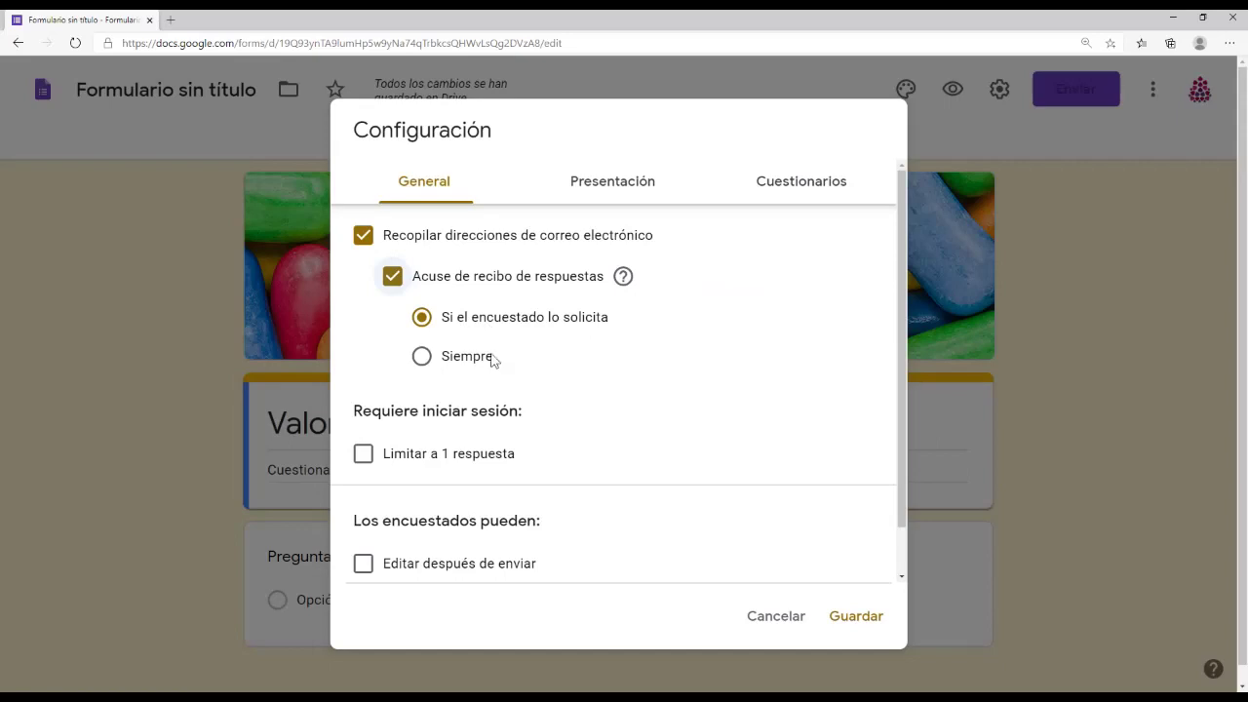
Step: Set response receipts to Siempre and save the settings
left_click(429, 359)
scroll(594, 387, "down", 2)
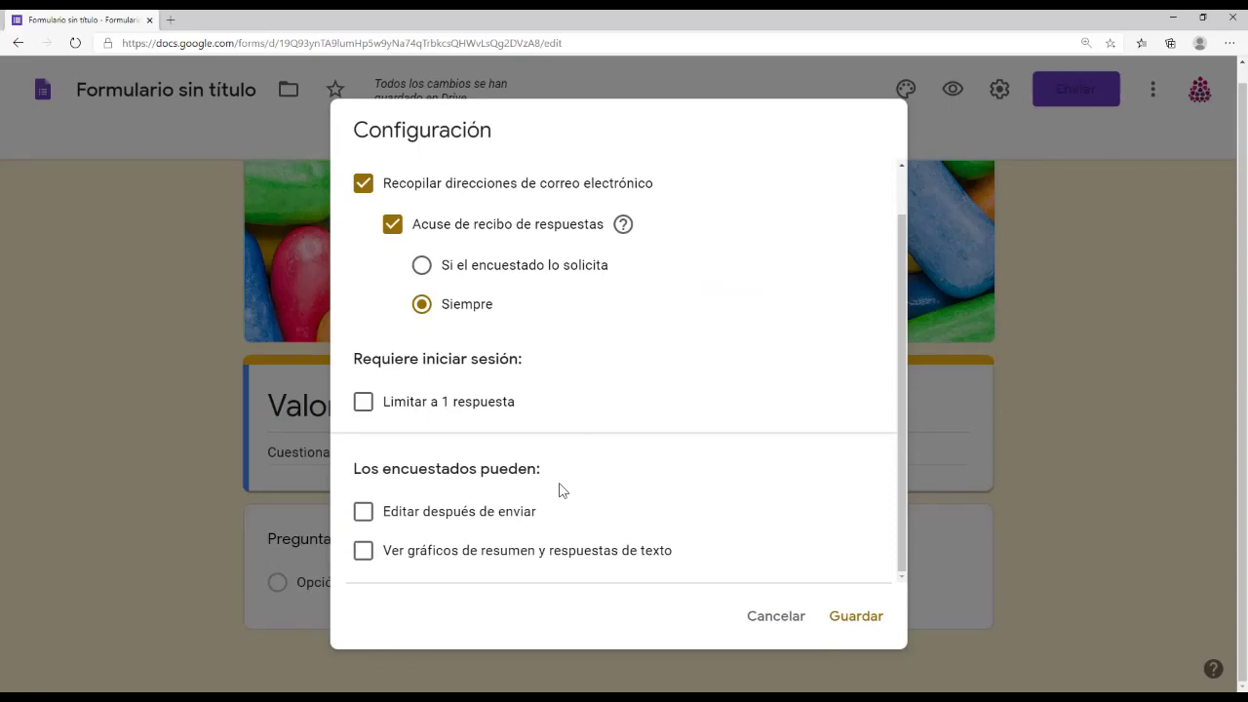
left_click(855, 617)
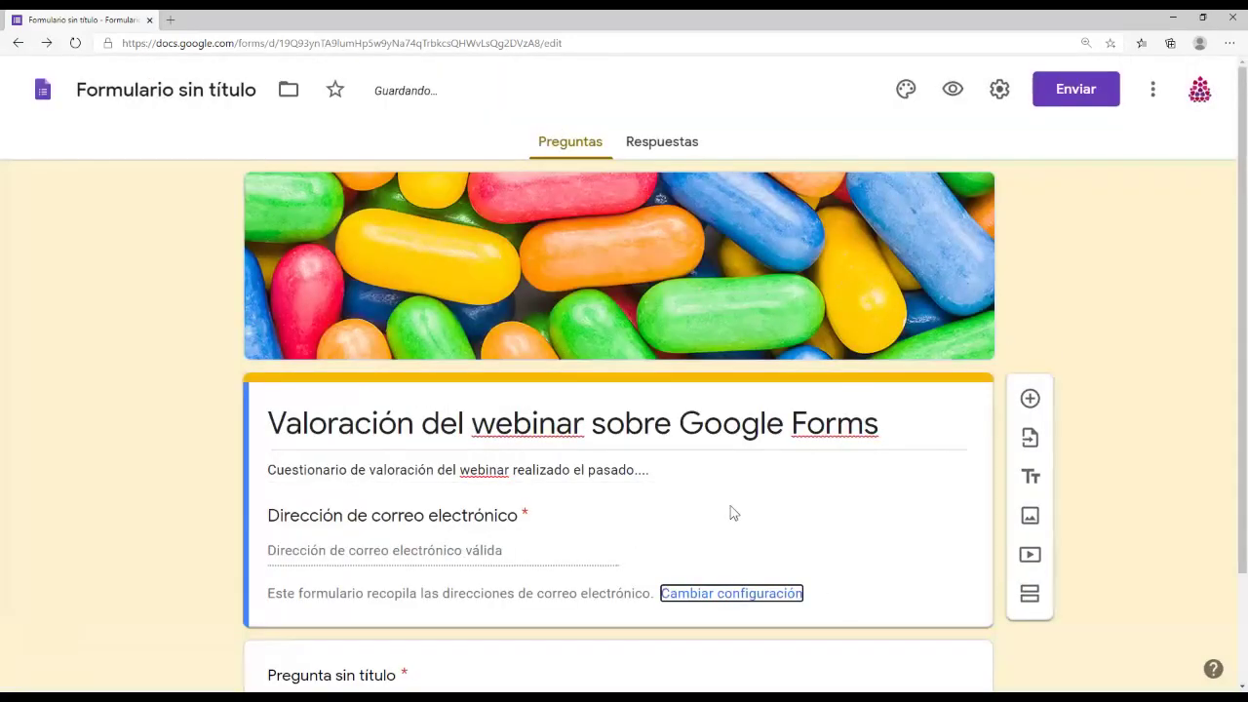
Step: Reopen the form settings on the Presentación tab
left_click(998, 91)
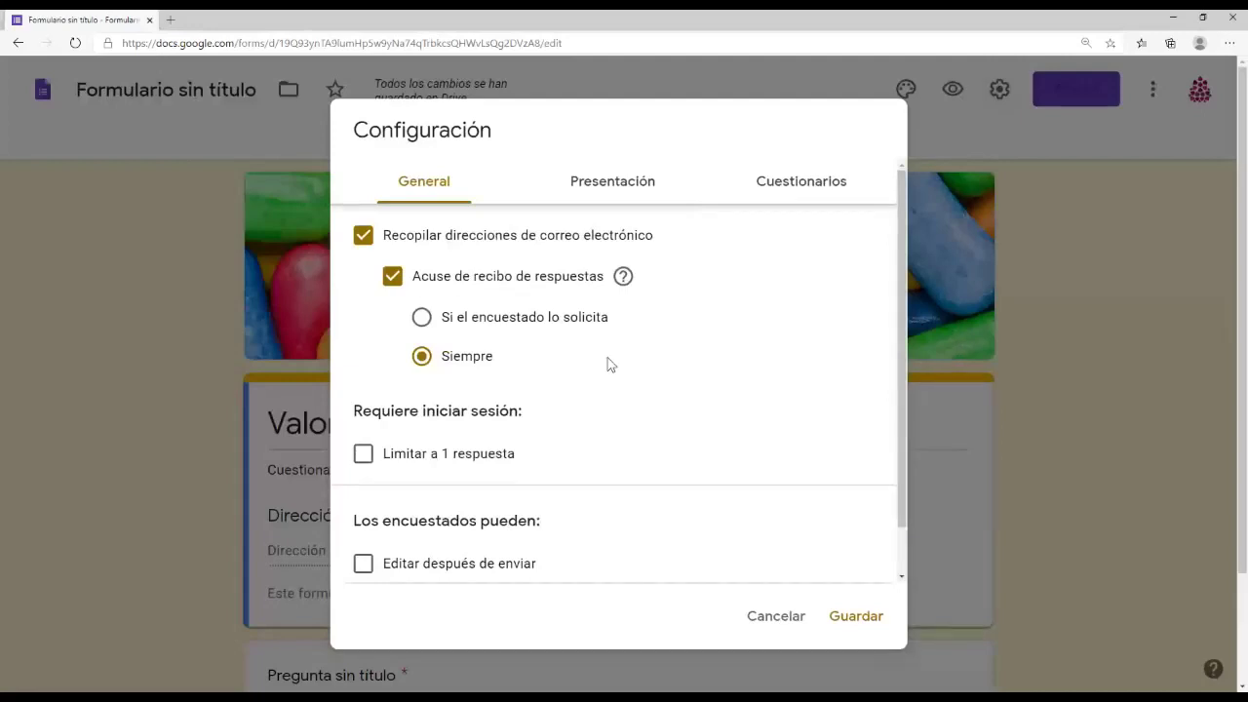
left_click(631, 202)
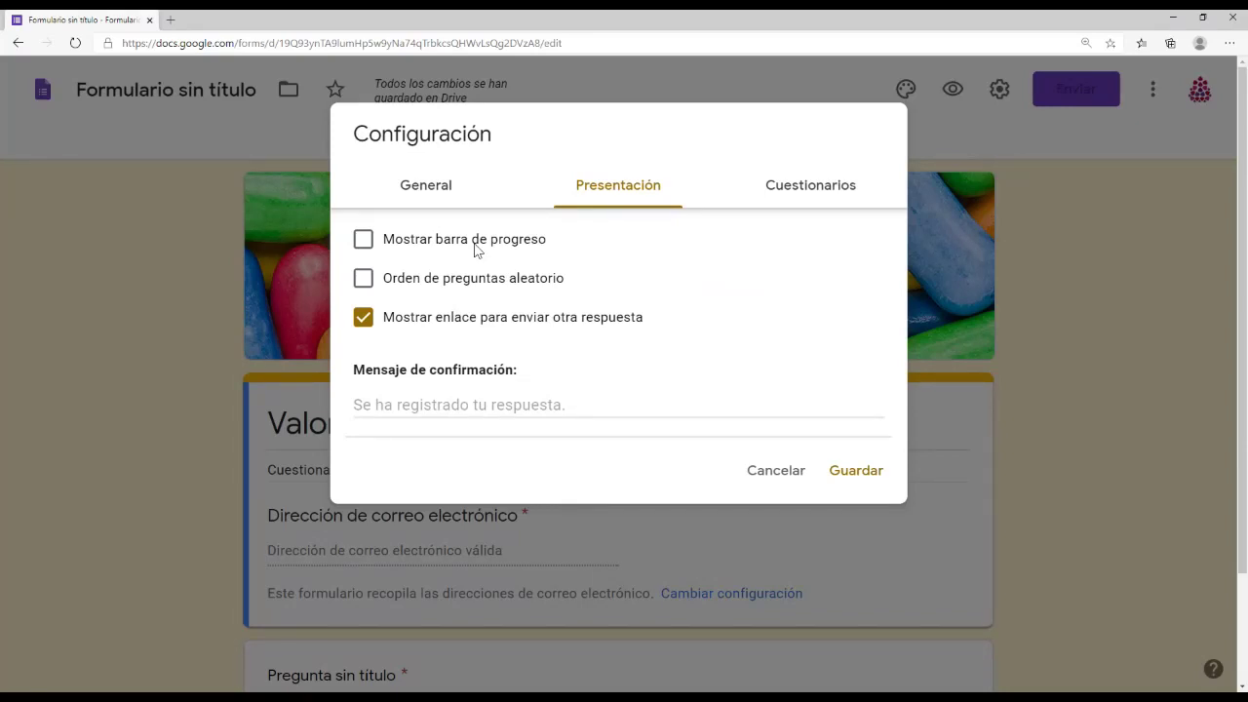
Step: Tick 'Mostrar barra de progreso' in the presentation settings
left_click(366, 243)
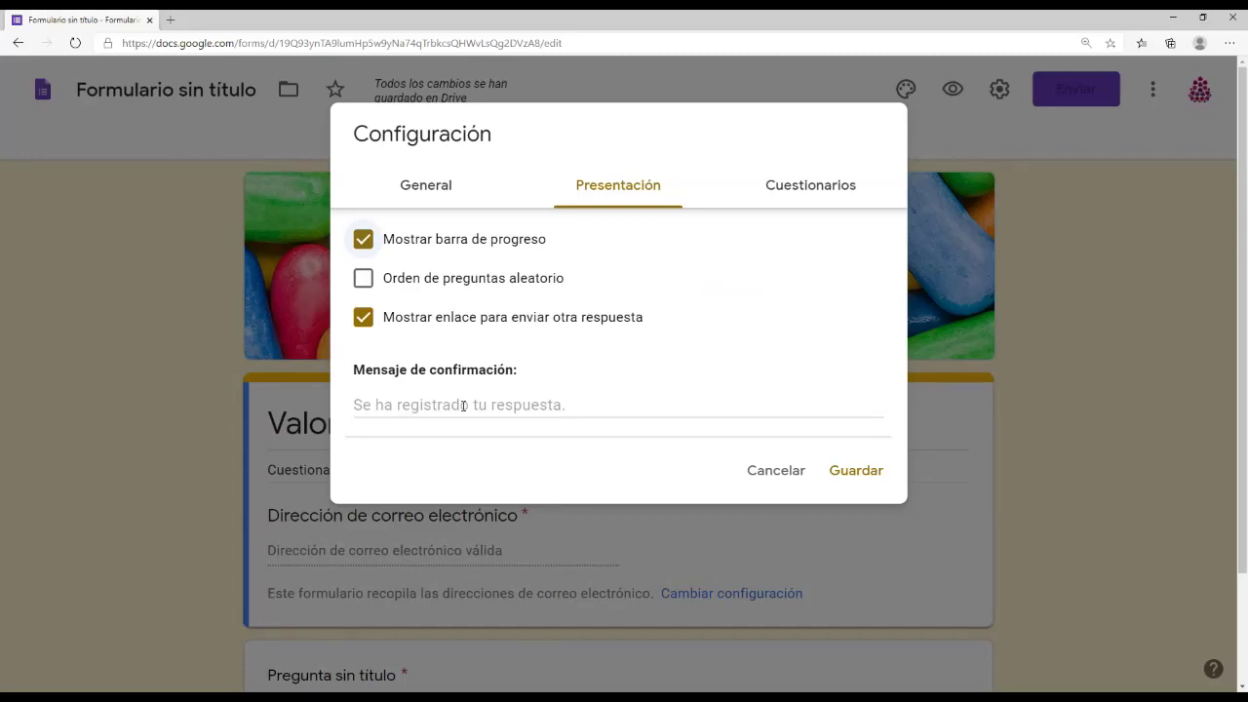
Step: Set the confirmation message to 'Muchas gracias por tu tiempo. Tus comentarios nos....'
left_click(463, 405)
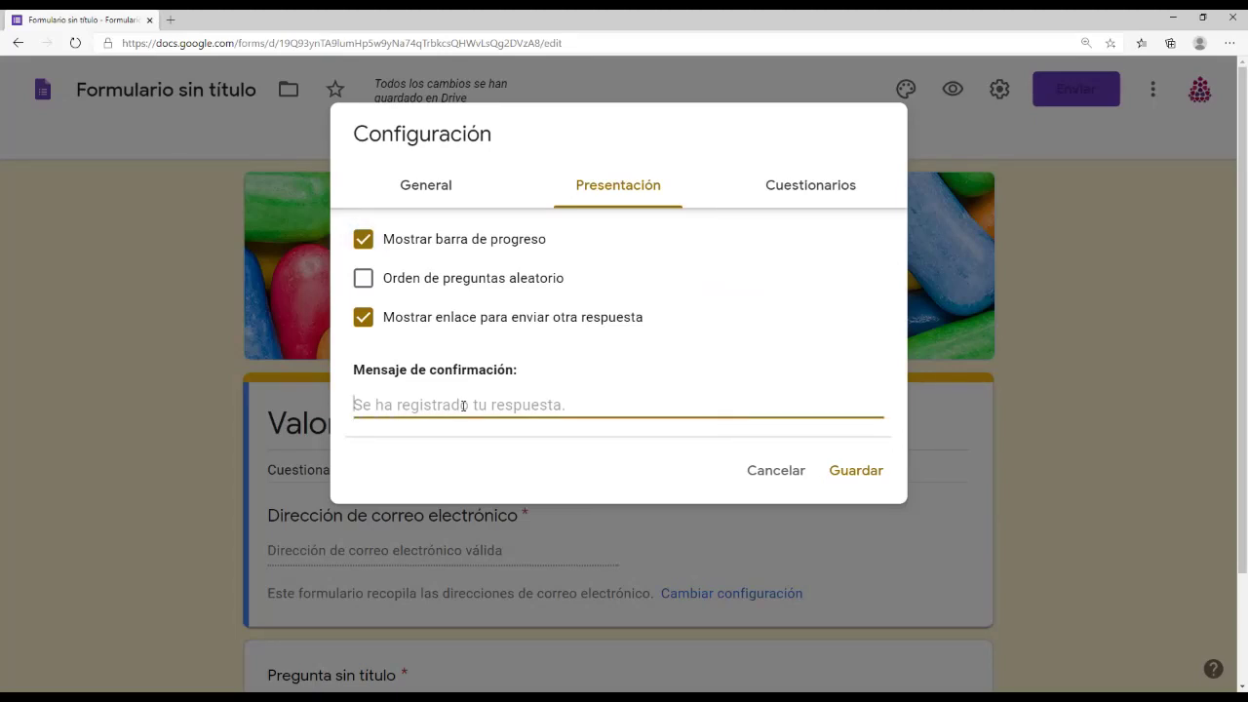
type("Muchas gracia")
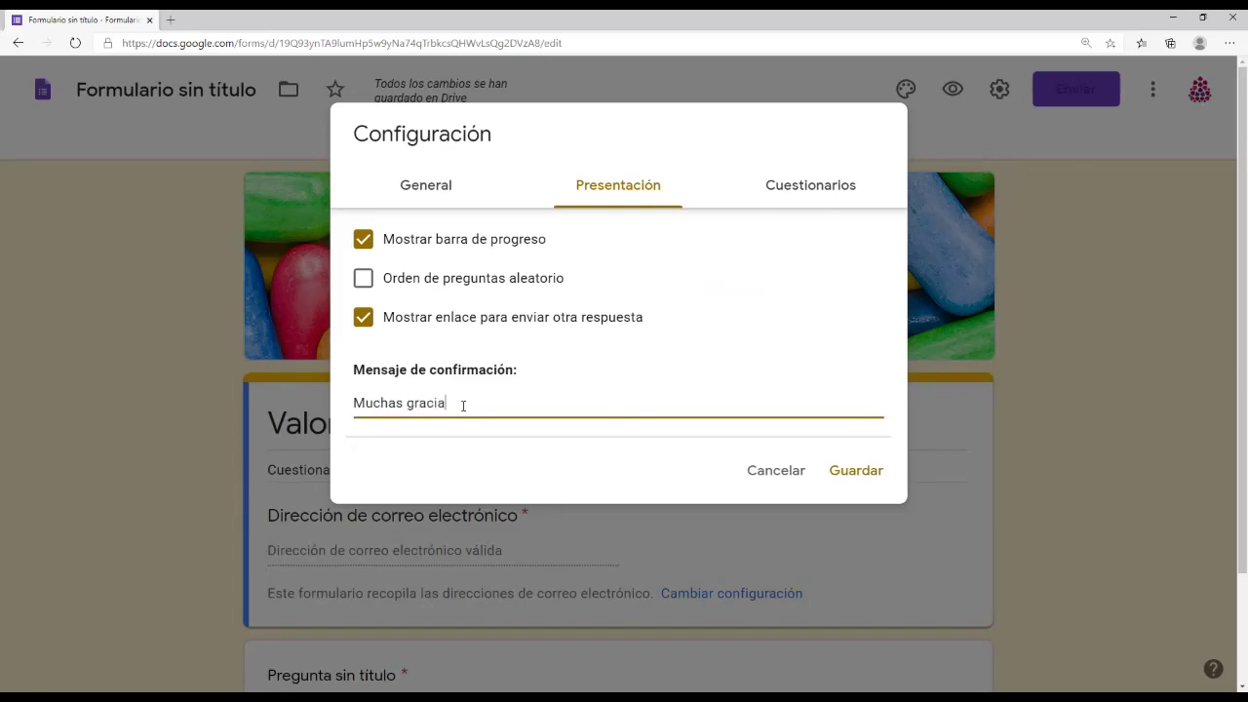
type("s por tu tiempo. Tus cometnarios")
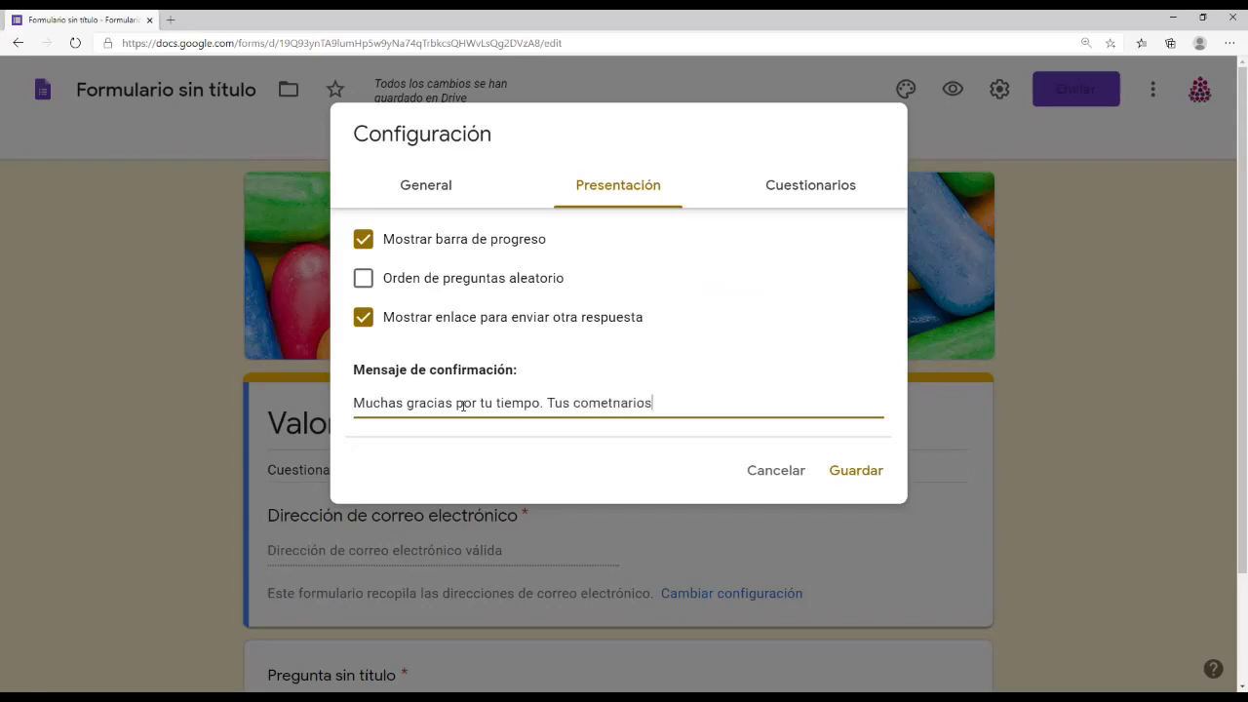
key("BackSpace")
key("BackSpace")
key("BackSpace")
key("BackSpace")
key("BackSpace")
key("BackSpace")
key("BackSpace")
type("ntarios nos....")
Step: Save the presentation settings, then reopen settings and browse the General and Presentación tabs
left_click(852, 481)
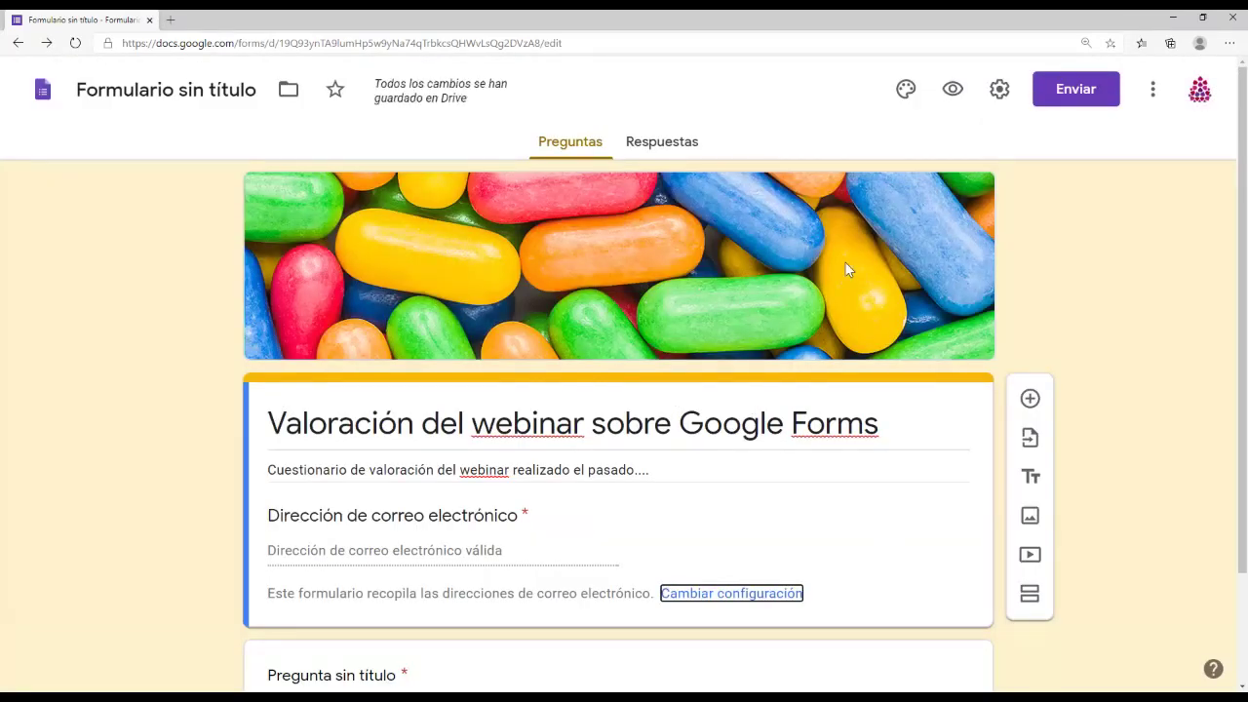
left_click(998, 94)
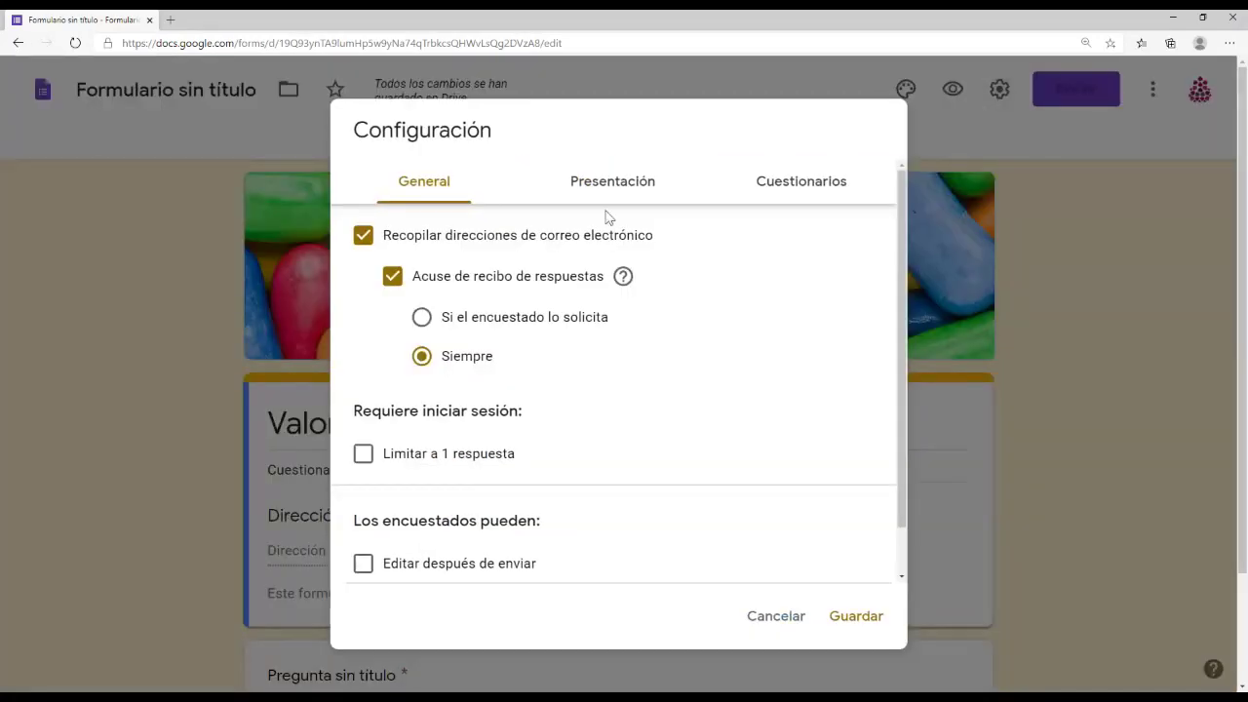
left_click(632, 187)
left_click(440, 200)
left_click(608, 182)
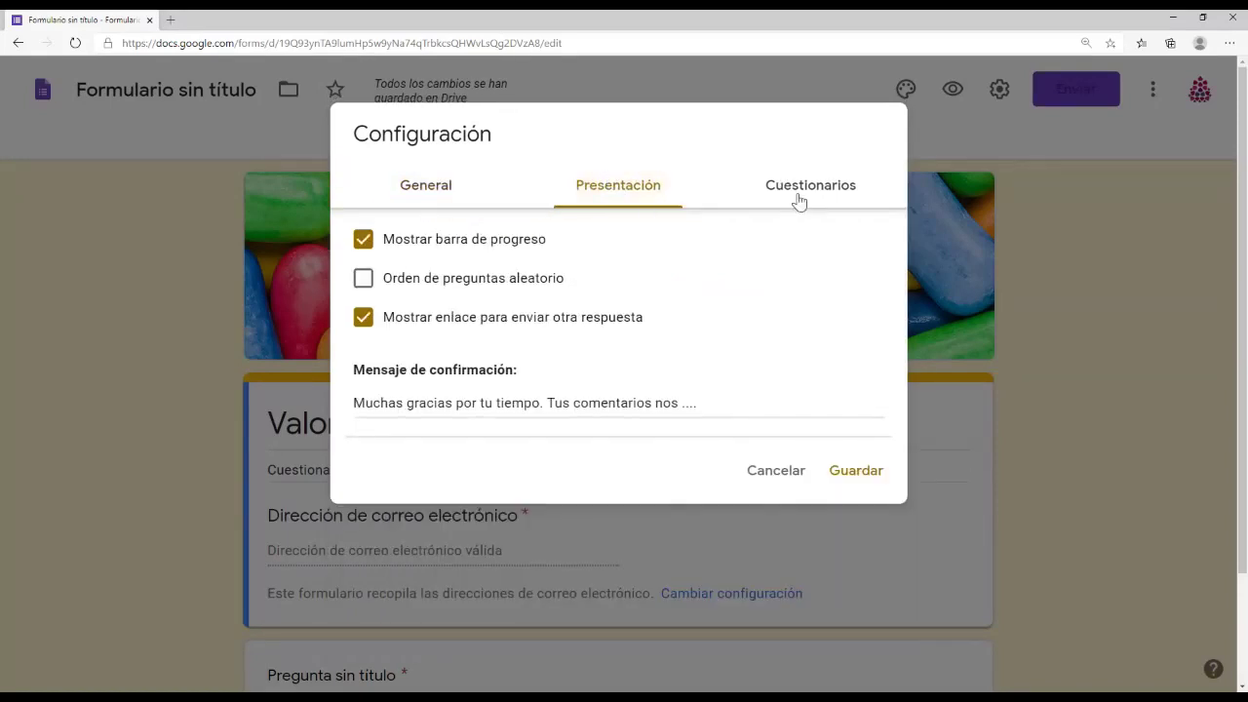
Step: Turn 'Convertir en un cuestionario' on and back off, then close the settings
left_click(807, 193)
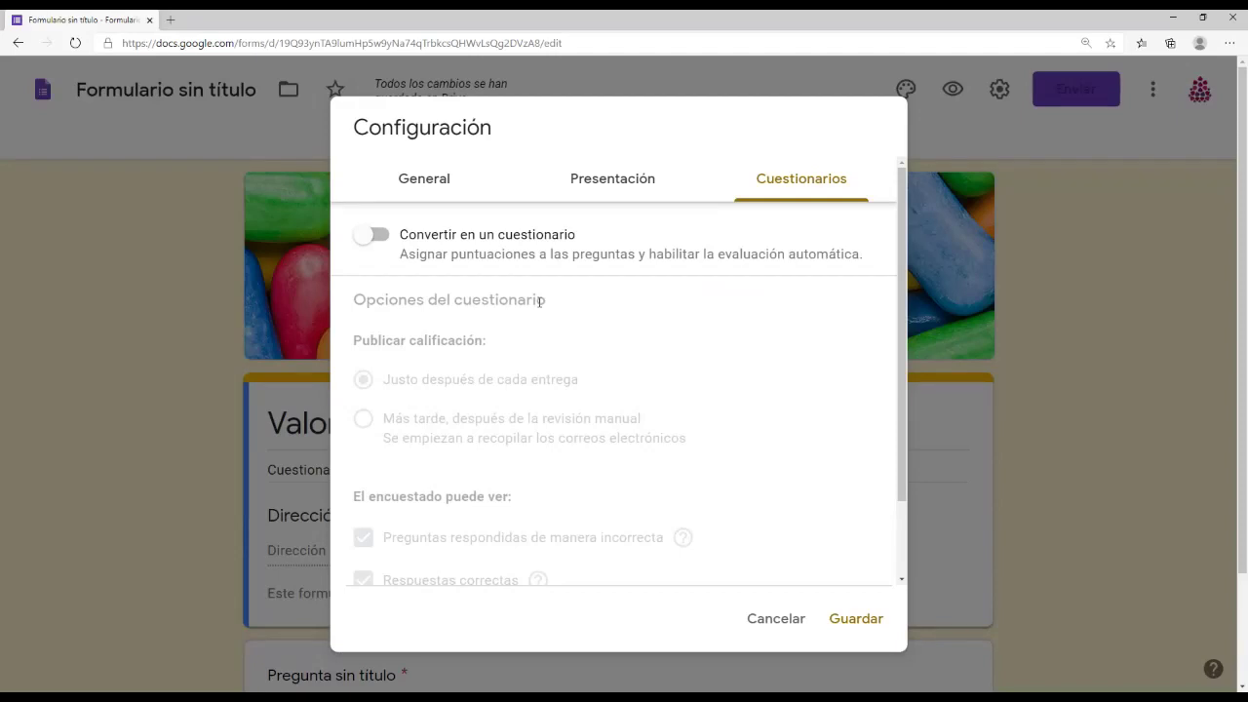
left_click(374, 236)
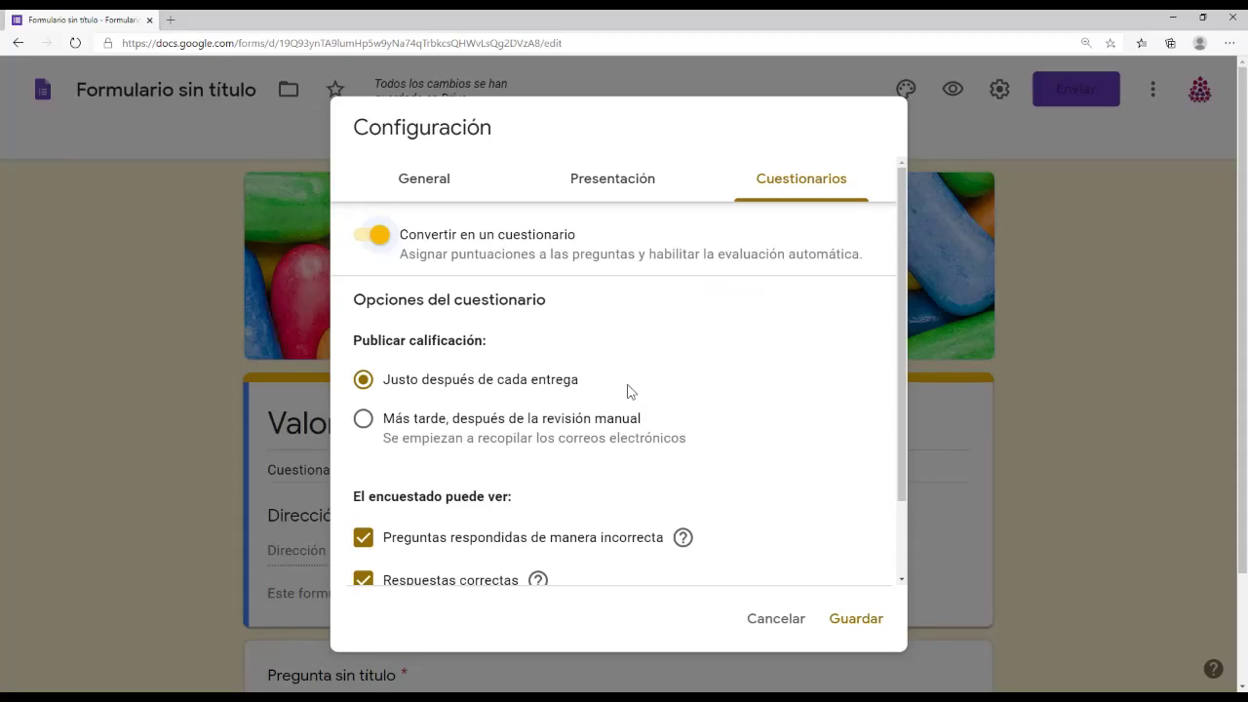
scroll(627, 391, "down", 1)
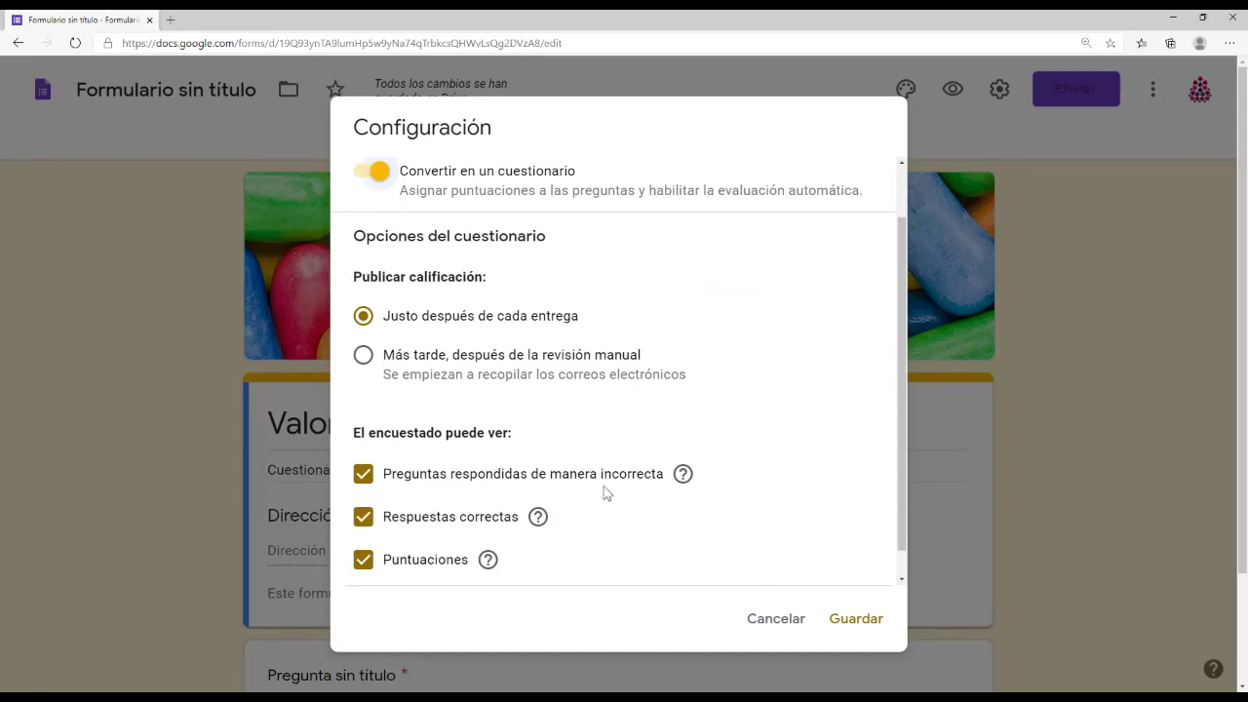
scroll(581, 492, "down", 1)
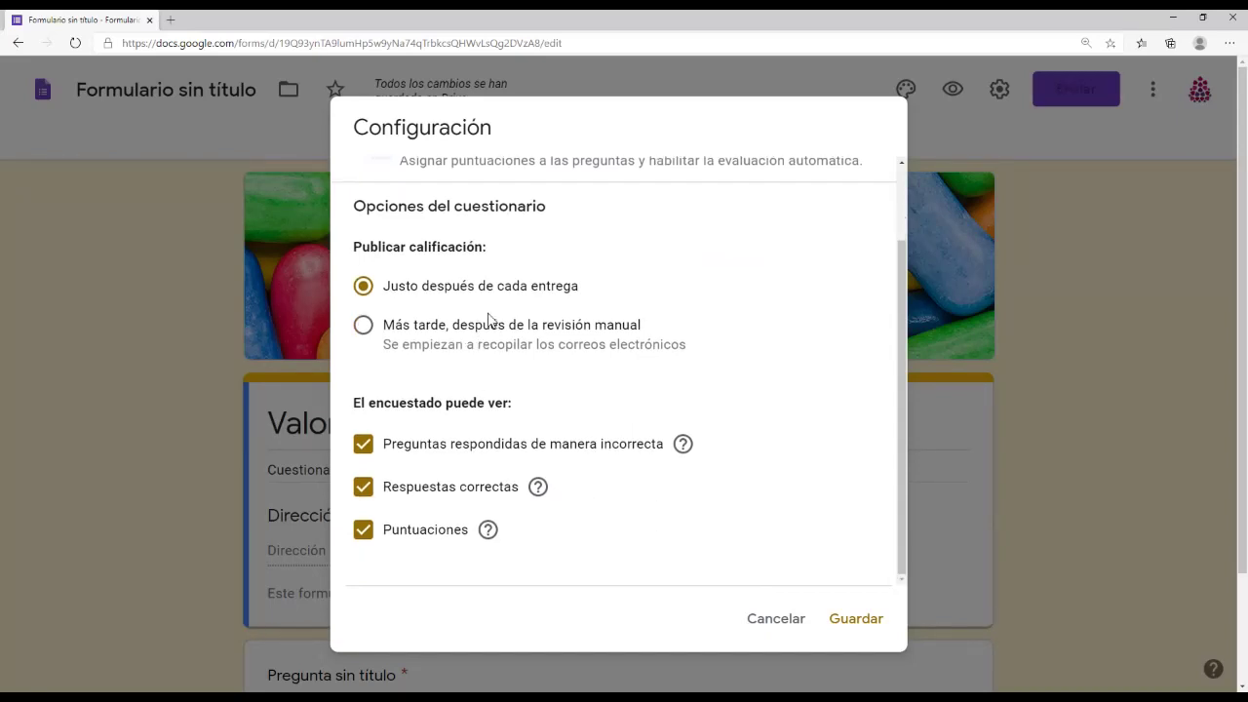
scroll(643, 478, "down", 1)
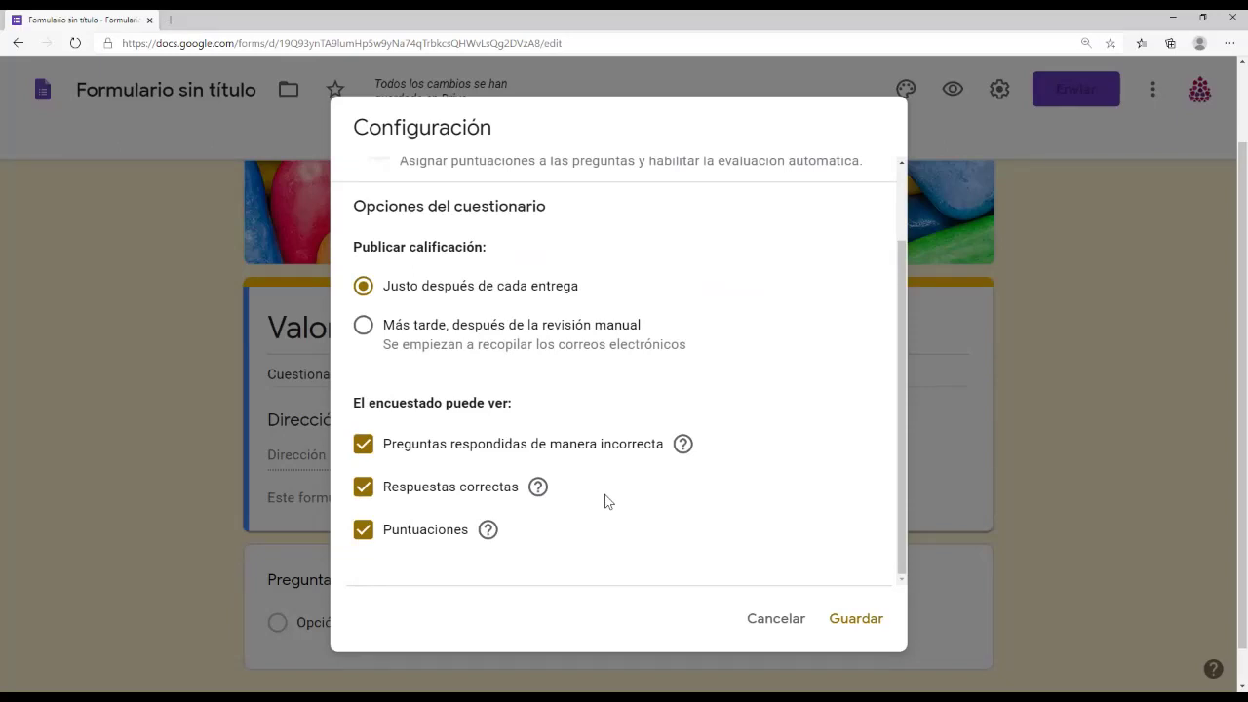
scroll(616, 506, "up", 2)
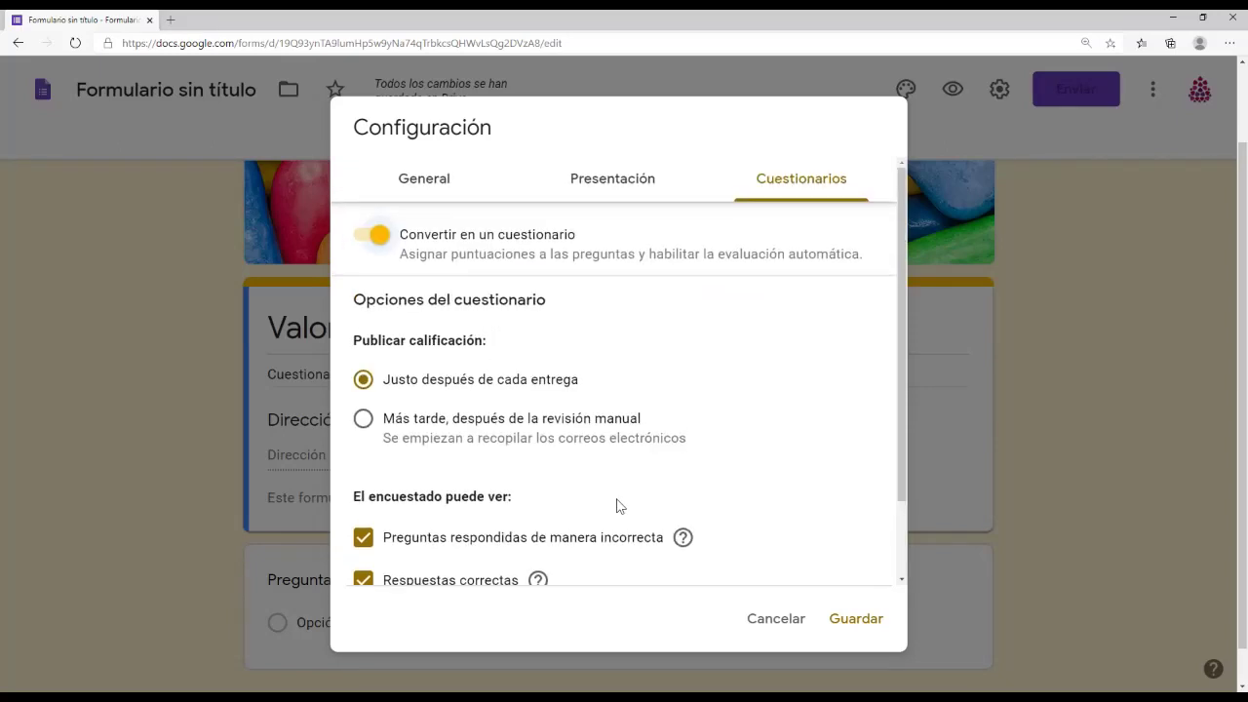
left_click(365, 237)
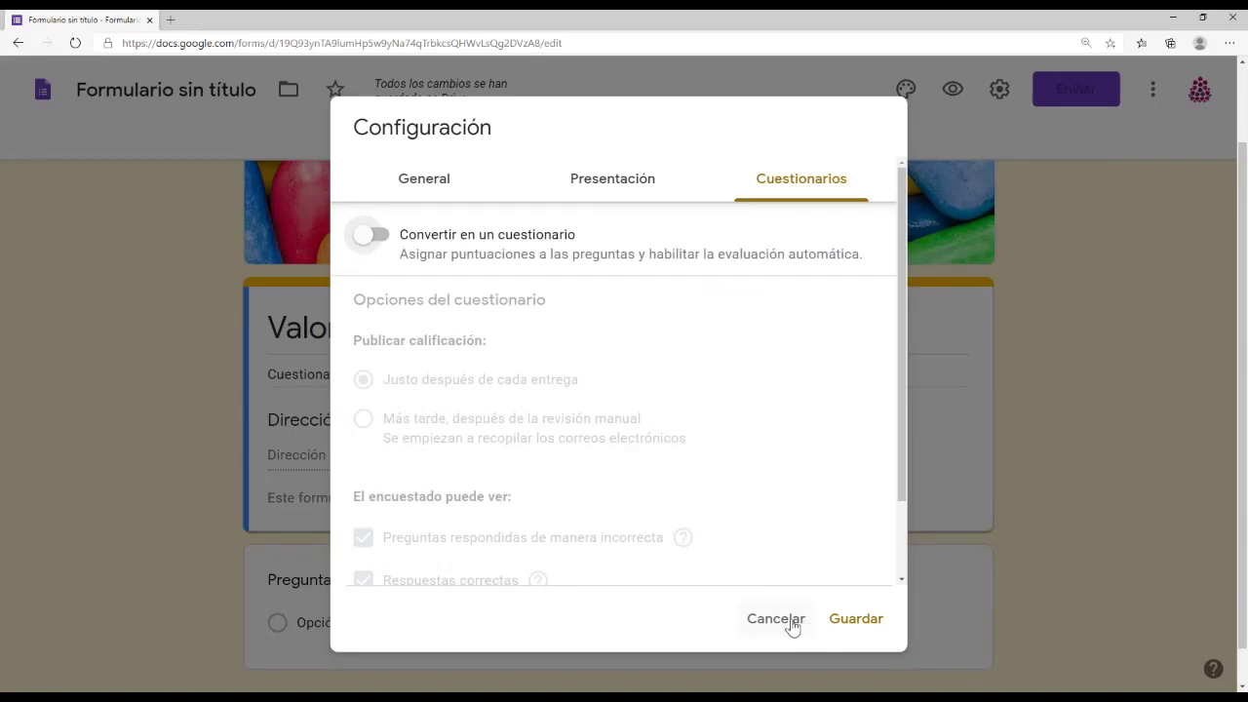
left_click(855, 620)
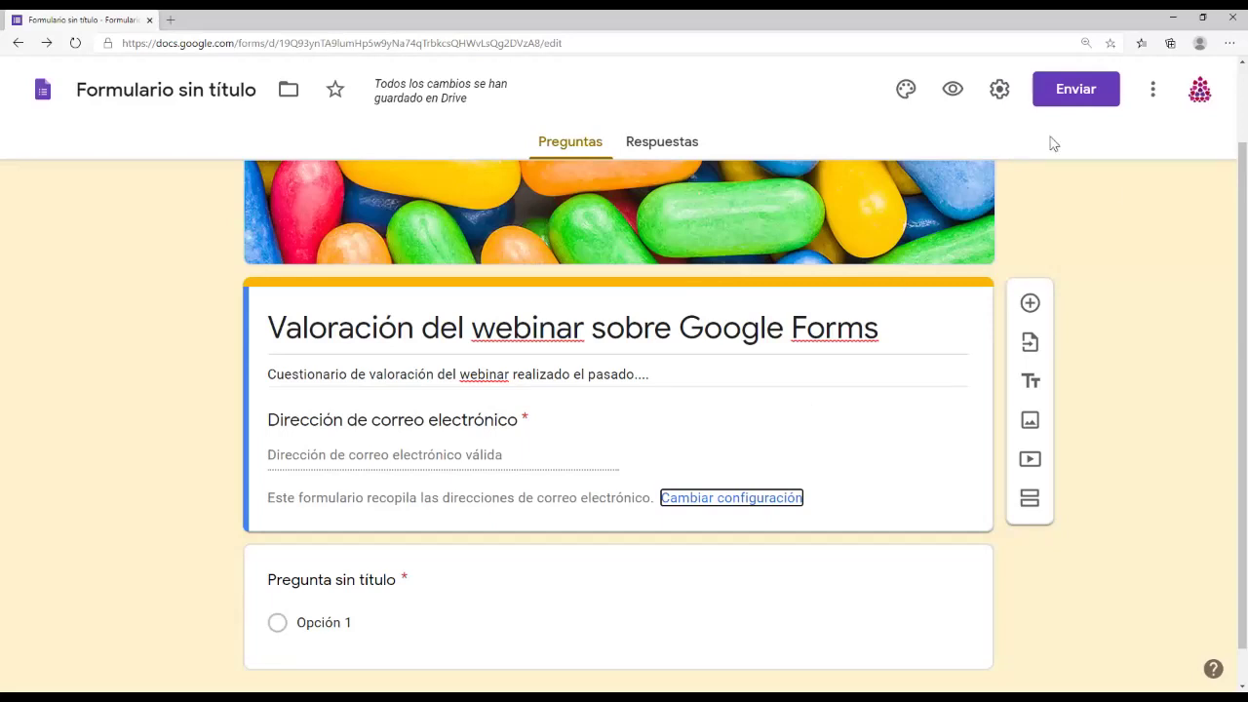
Step: In the Enviar formulario dialog, switch to link sharing to show the form's shareable link
left_click(1078, 93)
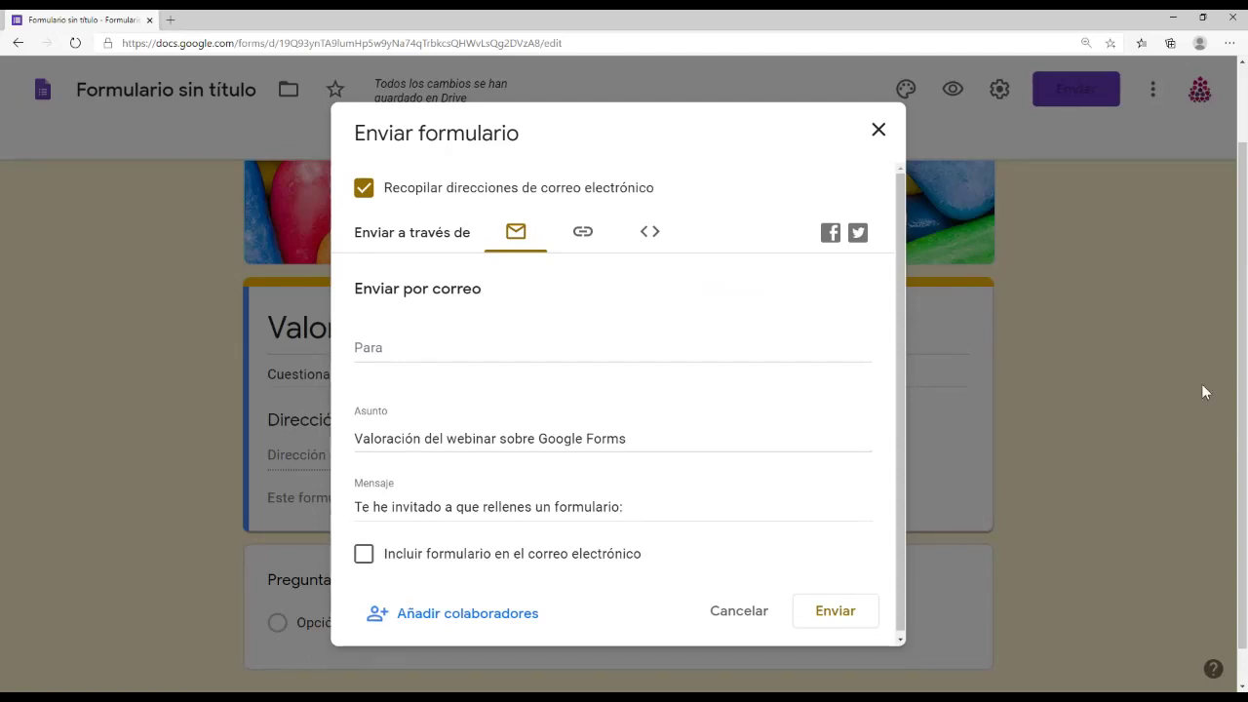
left_click(449, 353)
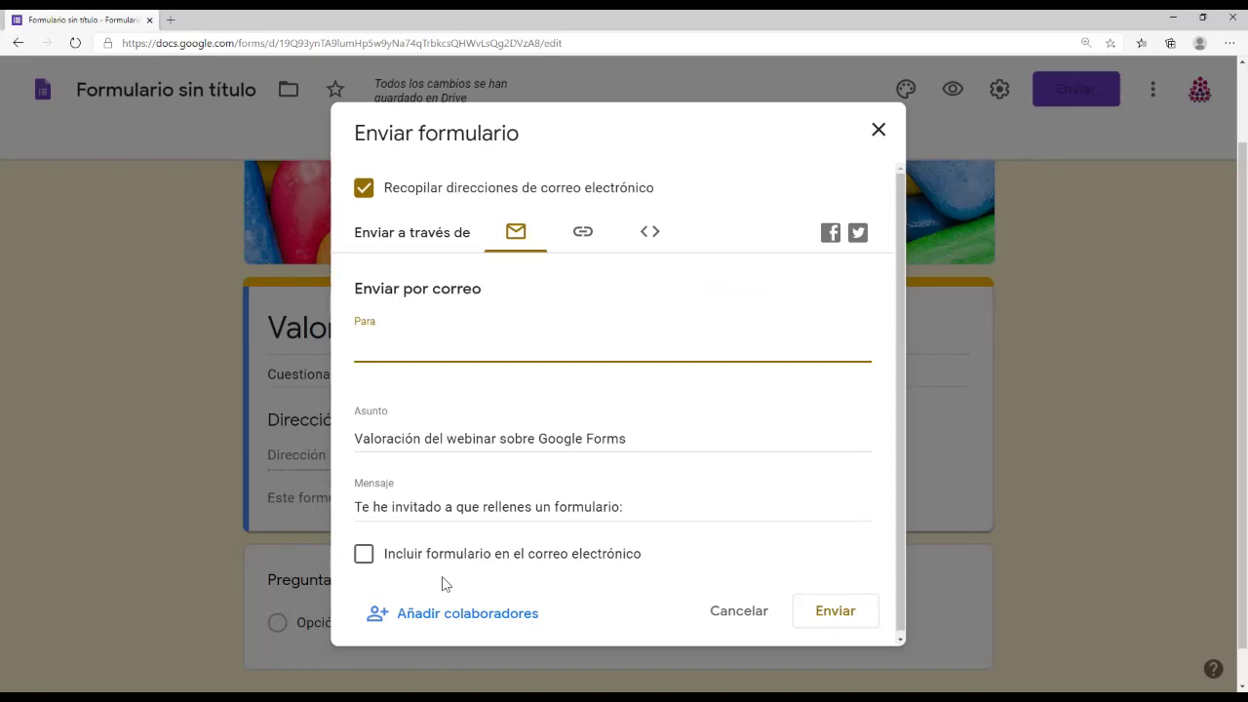
scroll(597, 486, "down", 1)
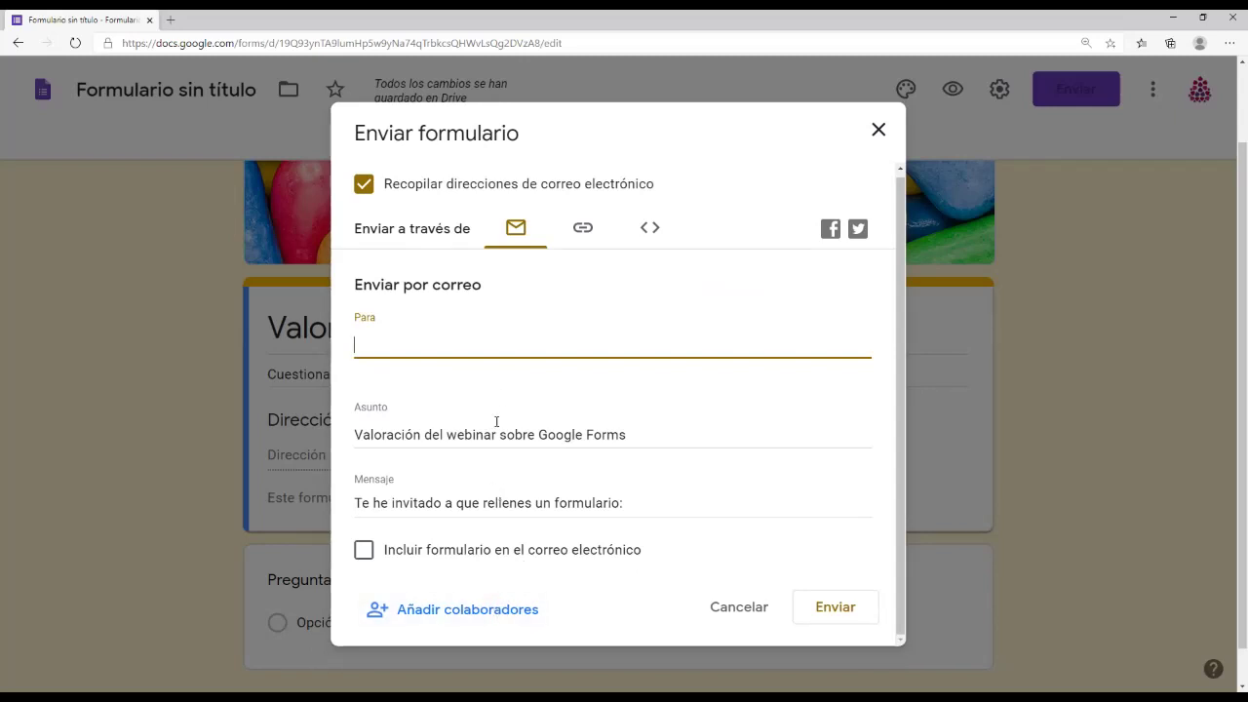
left_click(583, 228)
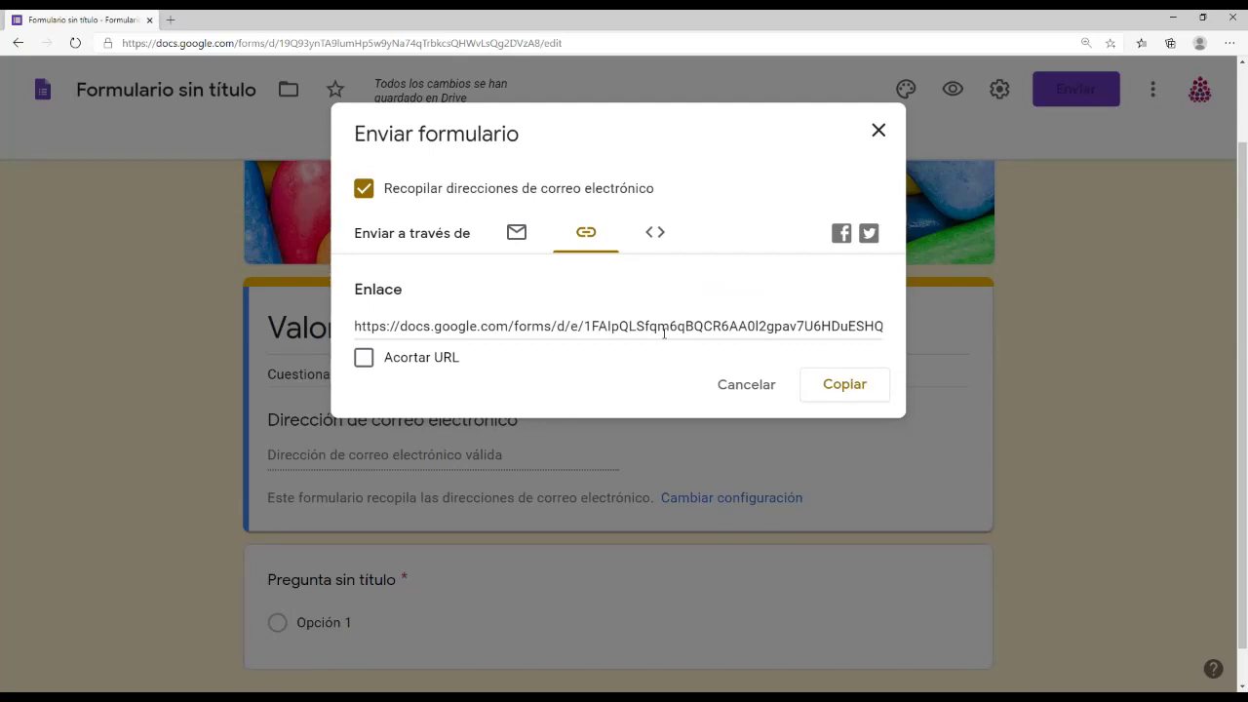
Step: Try the shortened link, view the embed HTML at 640 × 736, then cancel the dialog
left_click(664, 332)
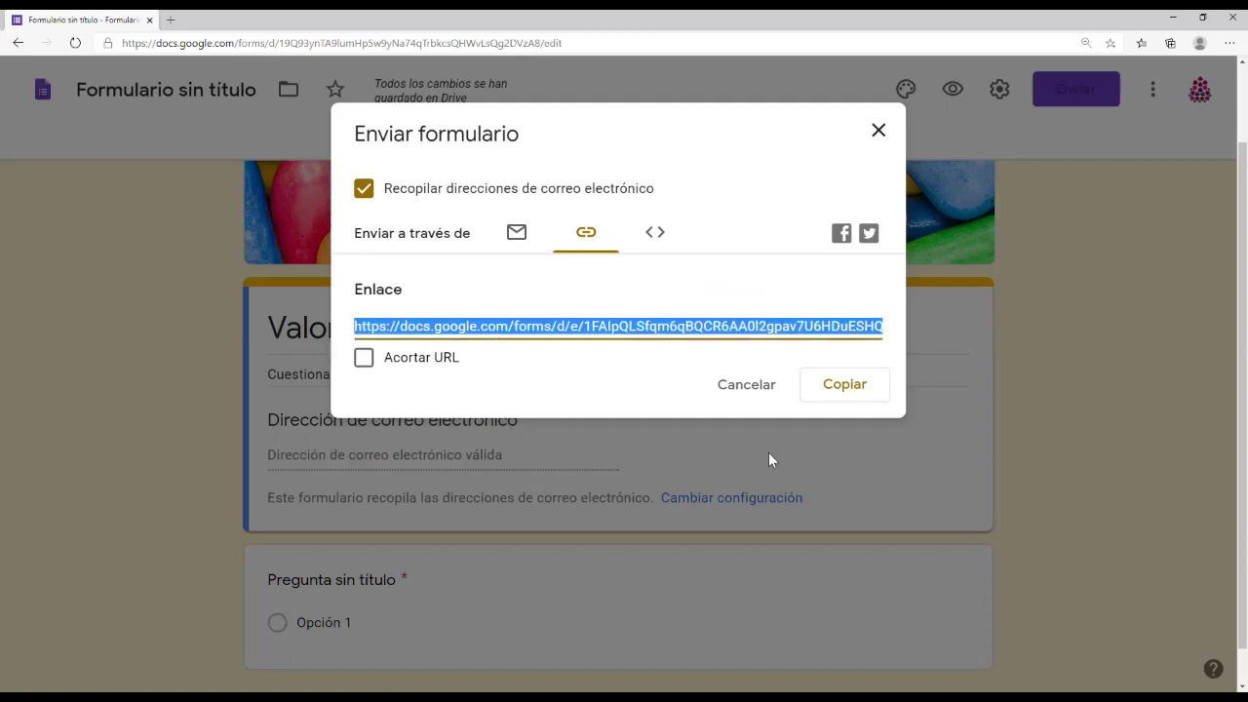
left_click(364, 359)
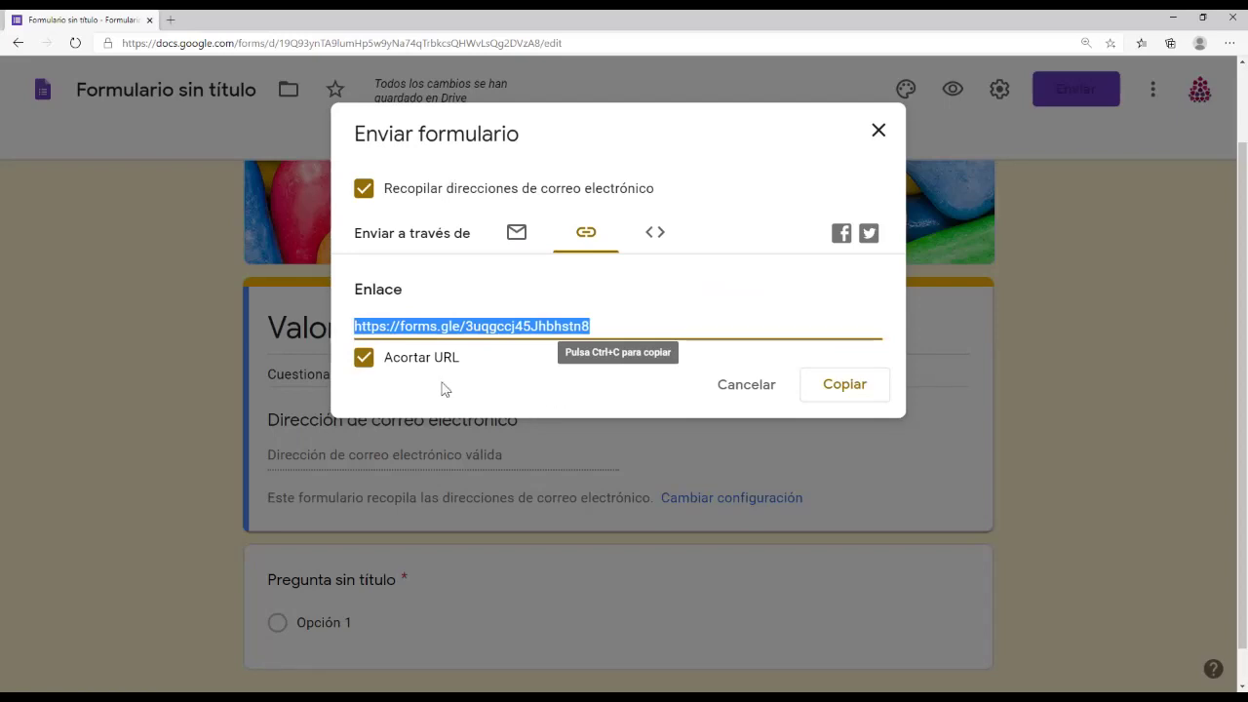
left_click(363, 359)
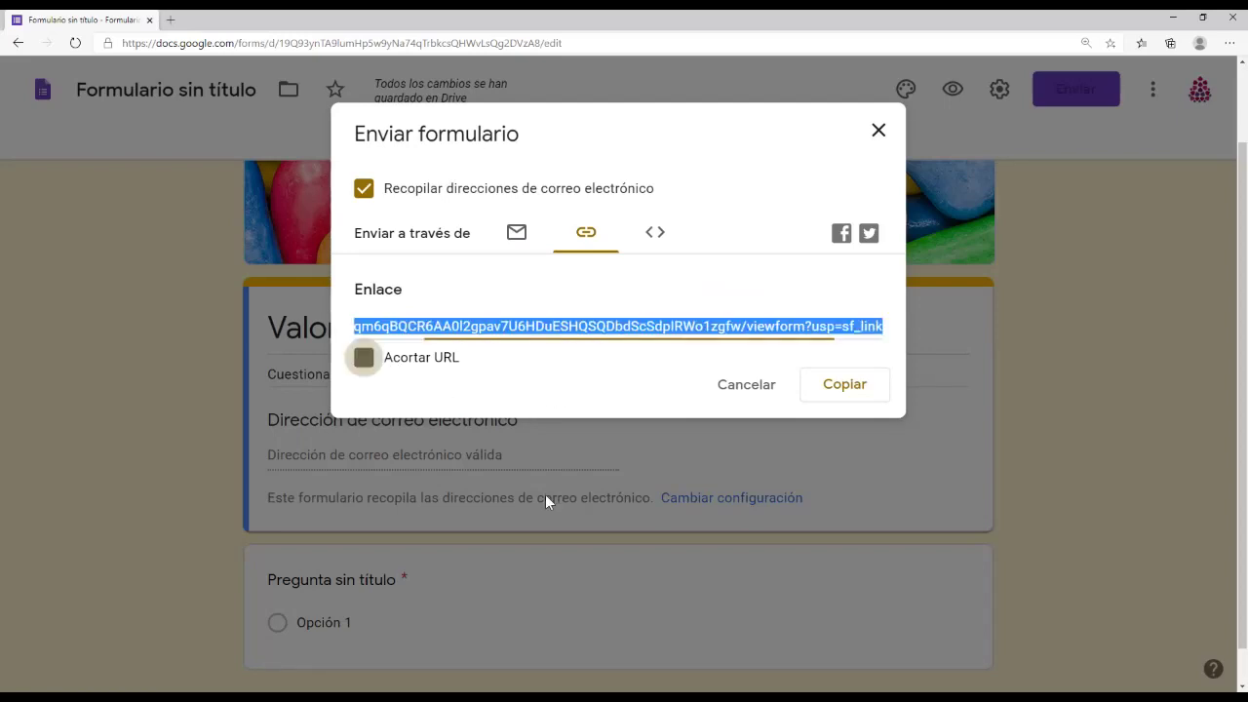
left_click(656, 239)
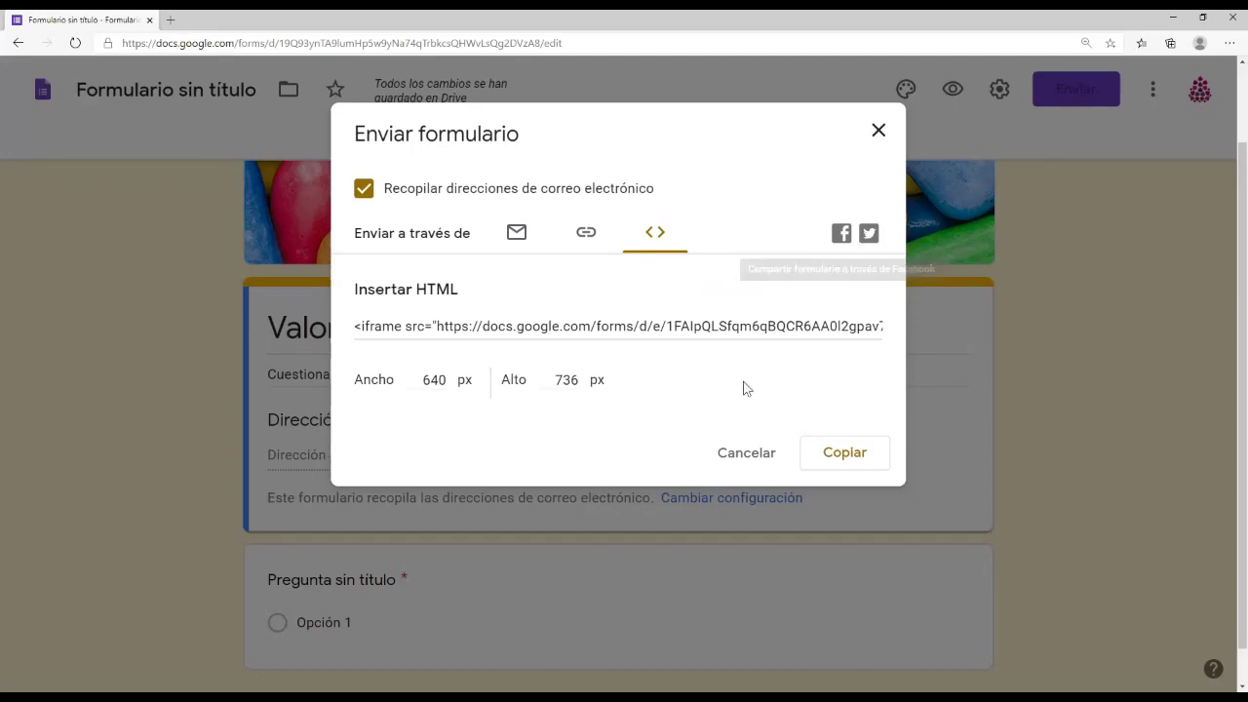
left_click(746, 453)
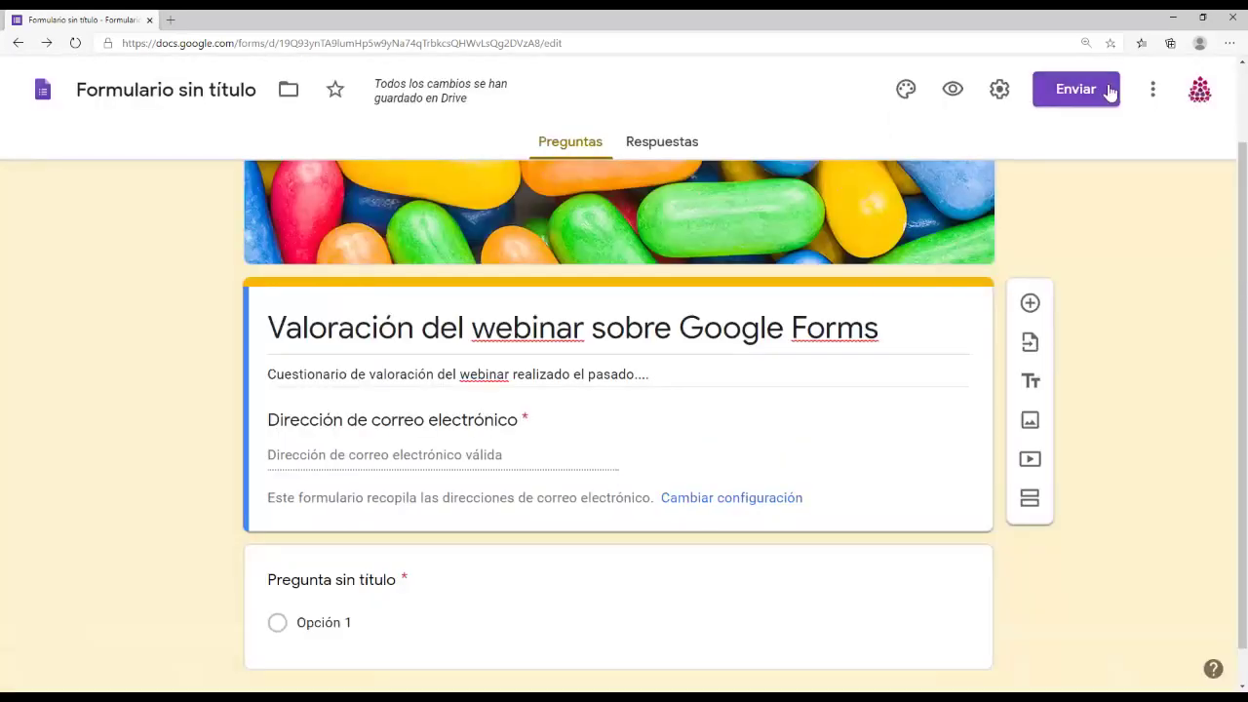
Step: Open the three-dot More menu at the top right of the form editor
left_click(1152, 92)
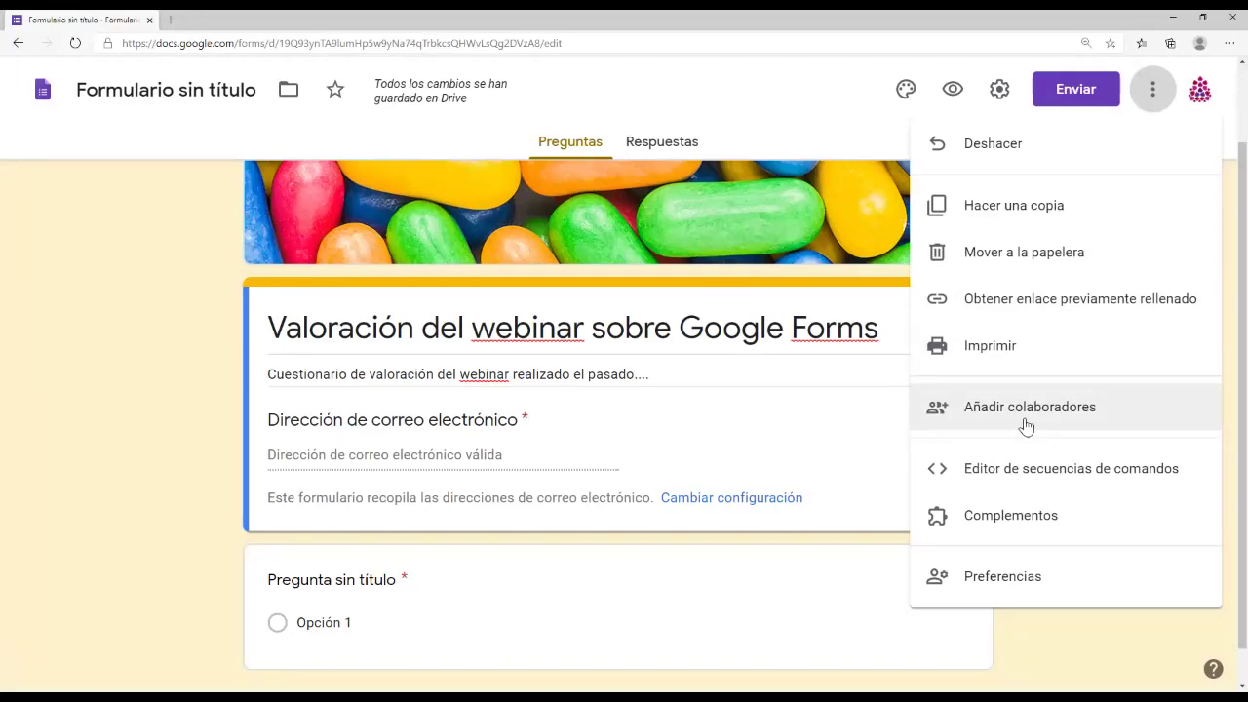
Step: Open Preferencias from the More menu and cancel it without changes
left_click(1003, 577)
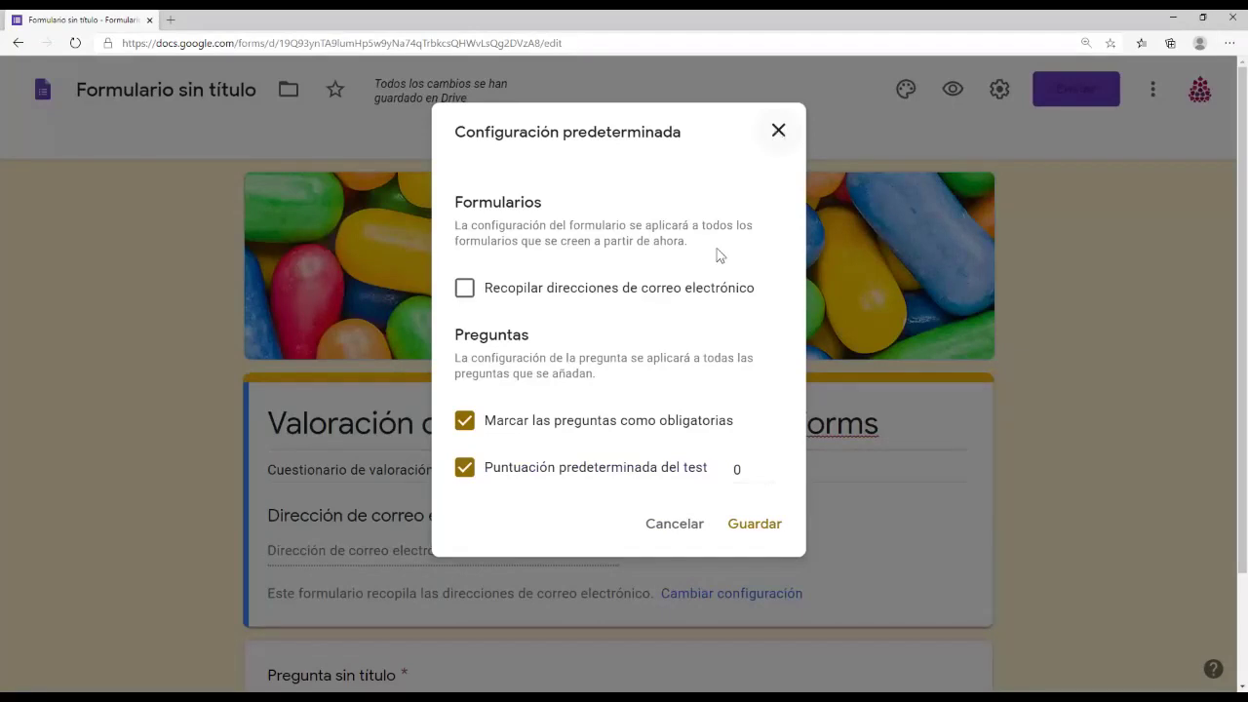
left_click(668, 542)
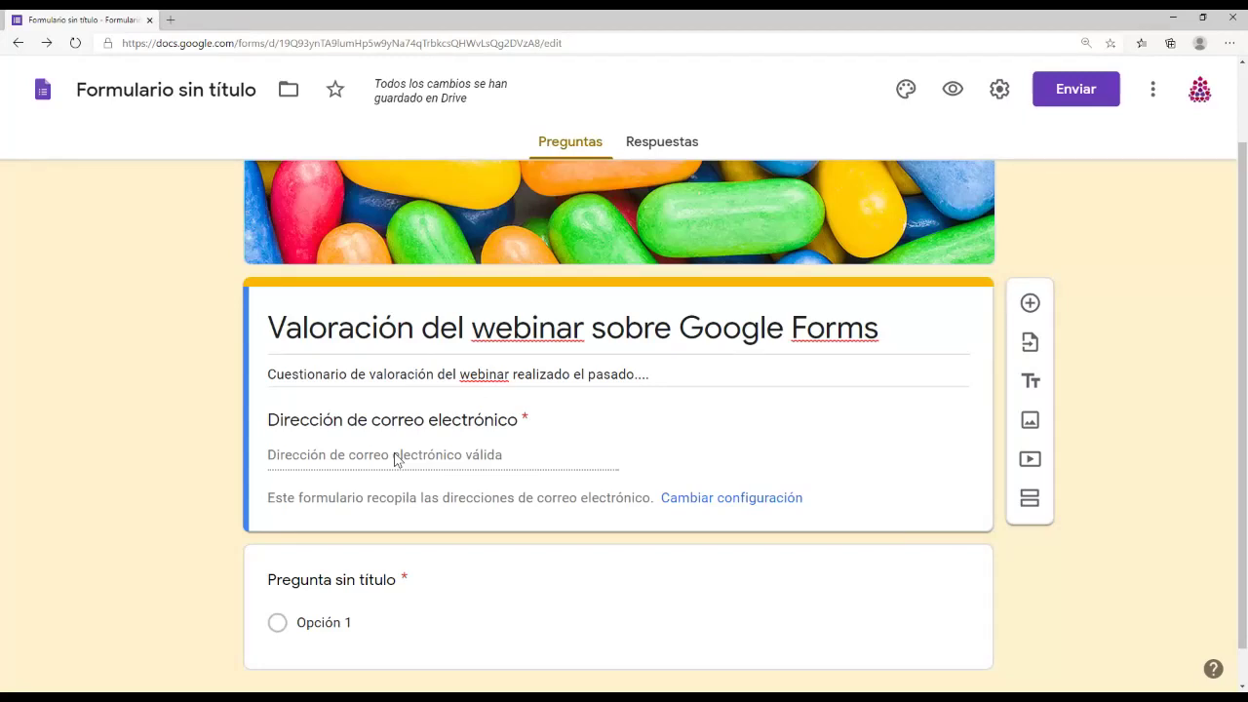
Step: Replace the untitled question's placeholder title with the pasted heading 'POLÍTICA DE PROTECCIÓN DE DATOS PERSONALES'
scroll(389, 426, "down", 1)
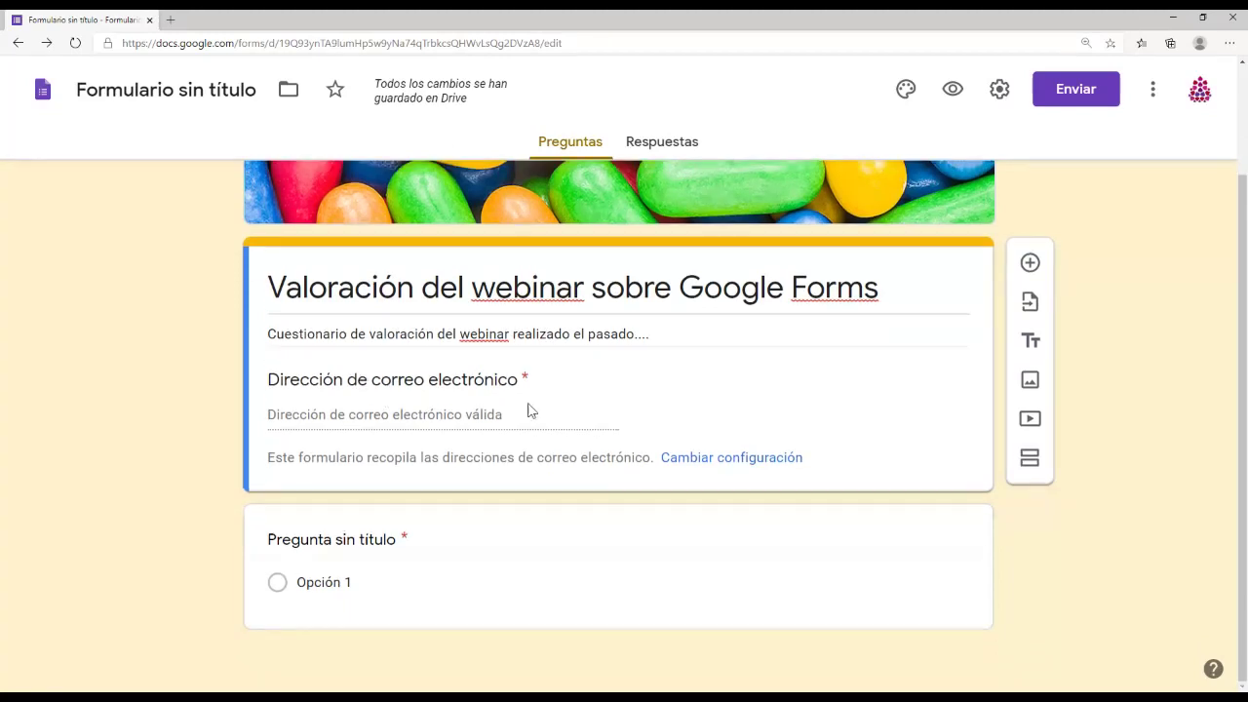
left_click(616, 576)
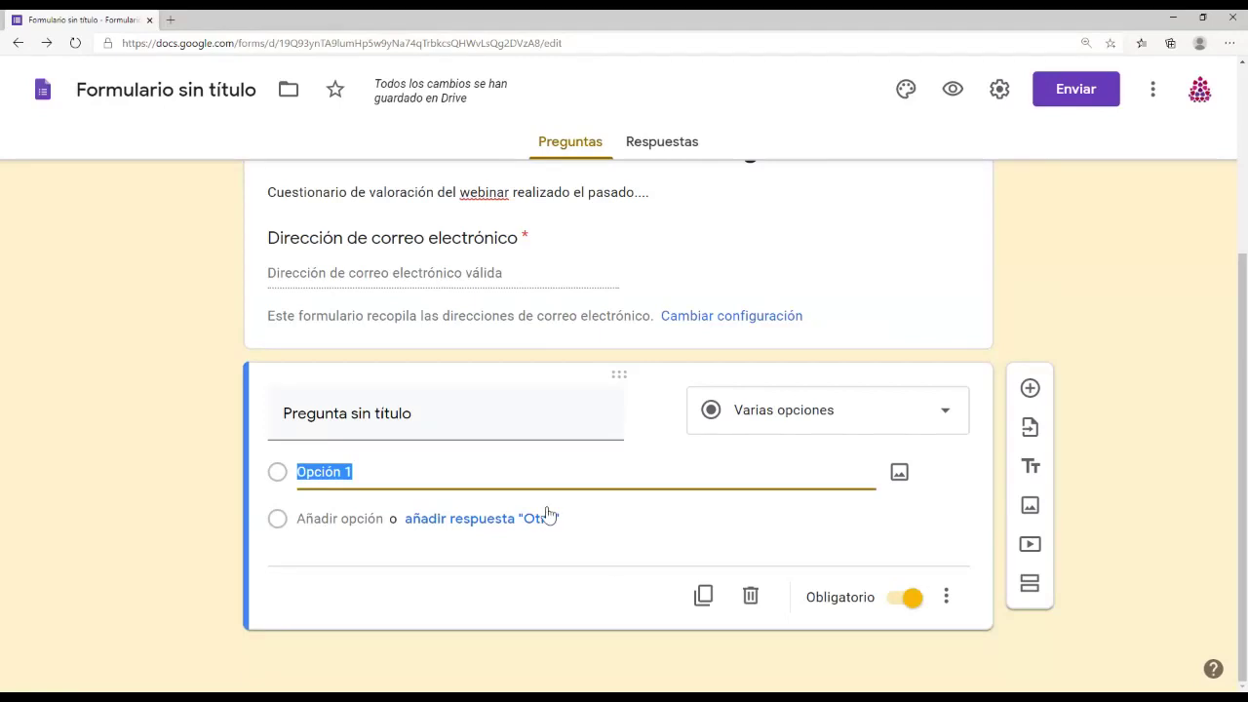
left_click(425, 409)
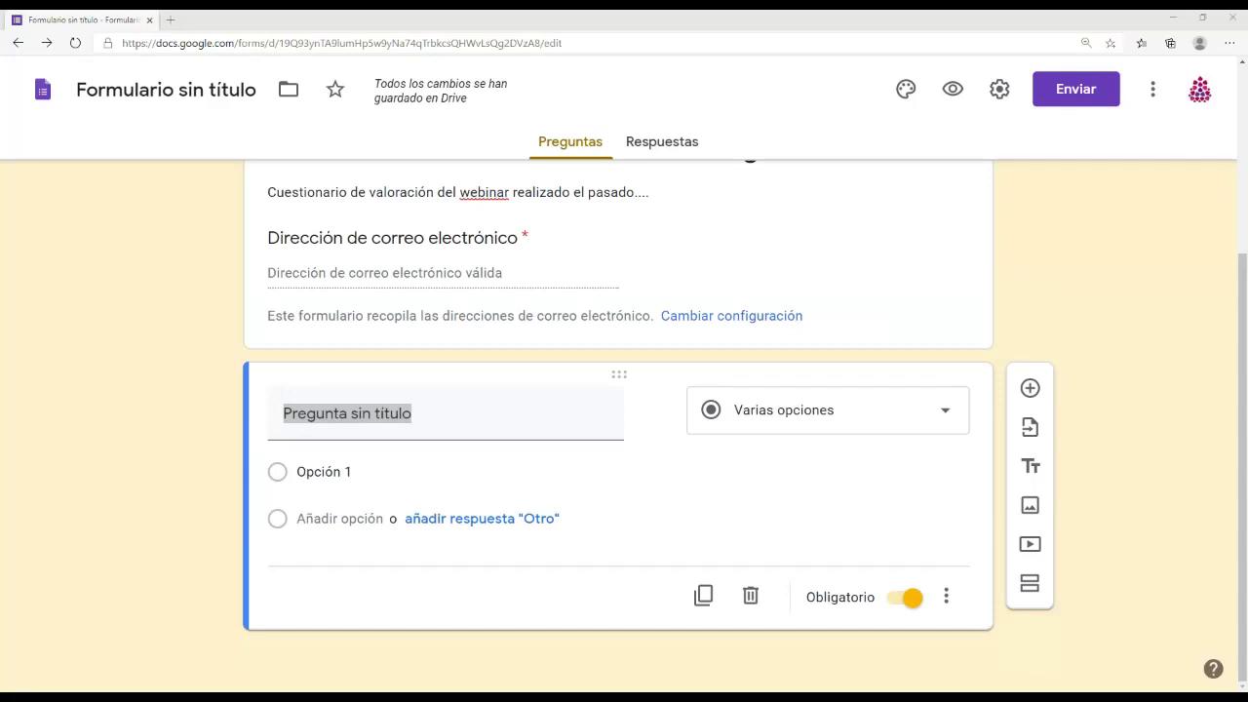
left_click(443, 419)
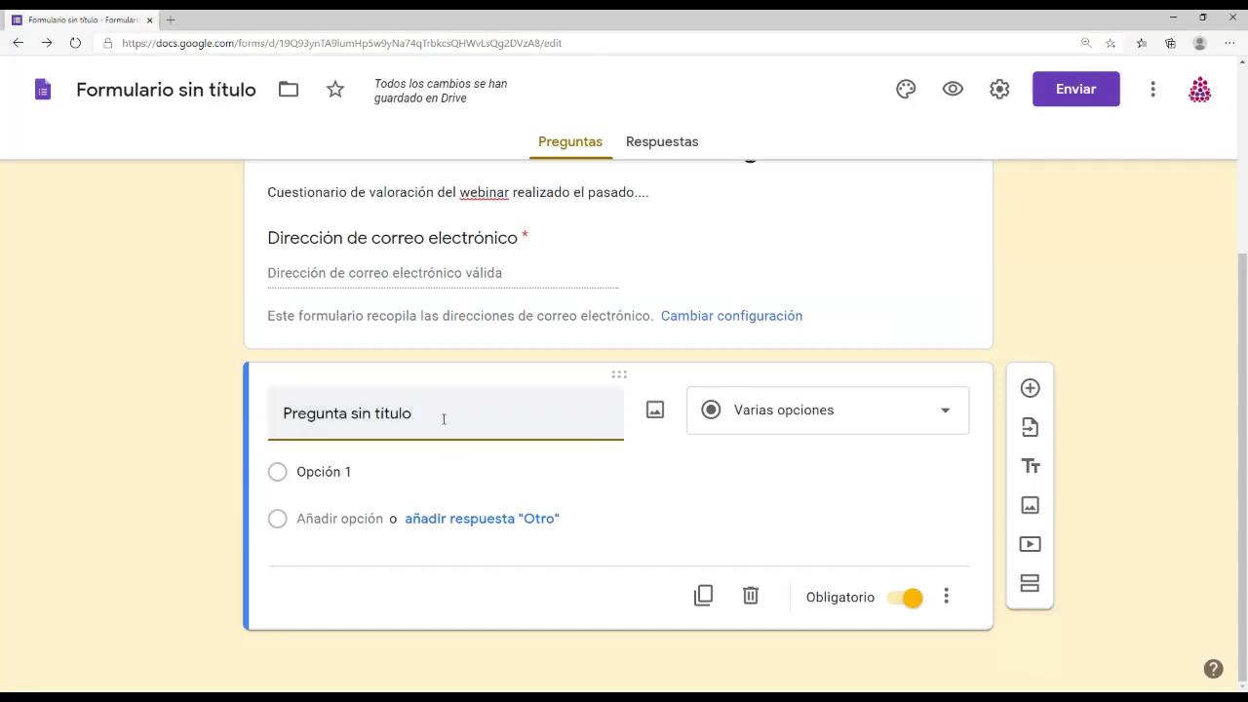
key("ctrl+a")
type("POLÍTICA DE PROTECCIÓN DE DATOS PERSONALES")
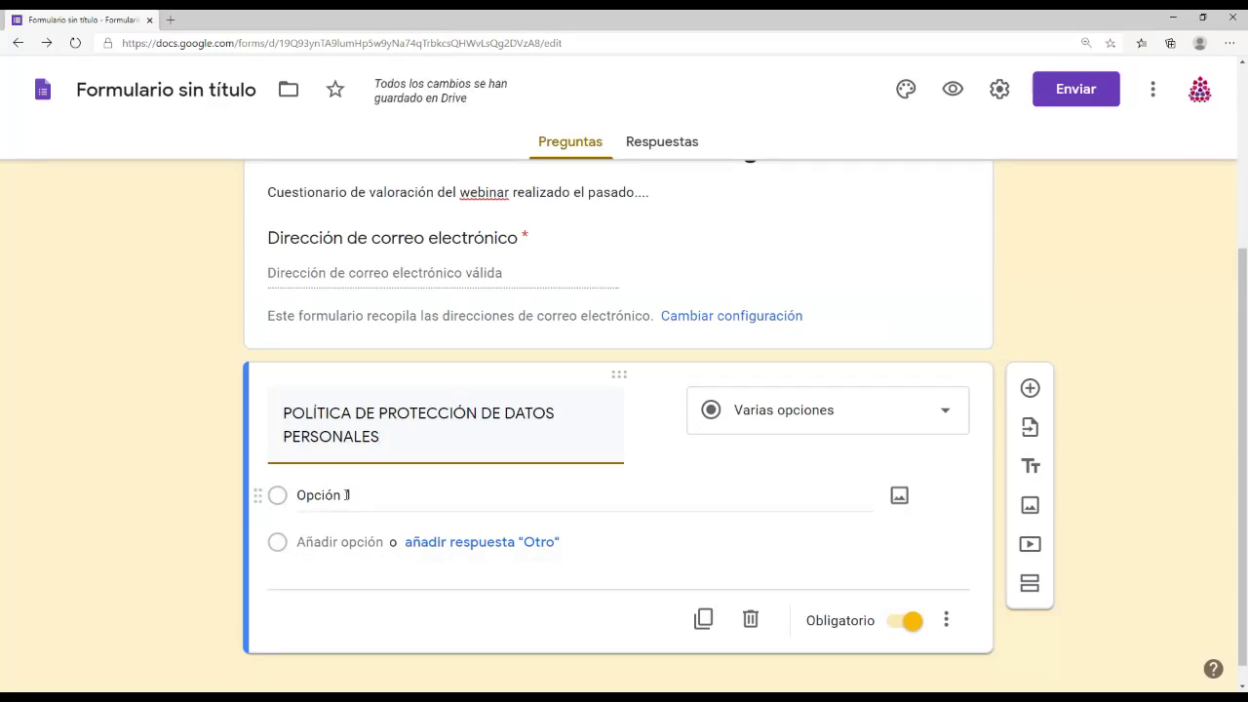
left_click(355, 497)
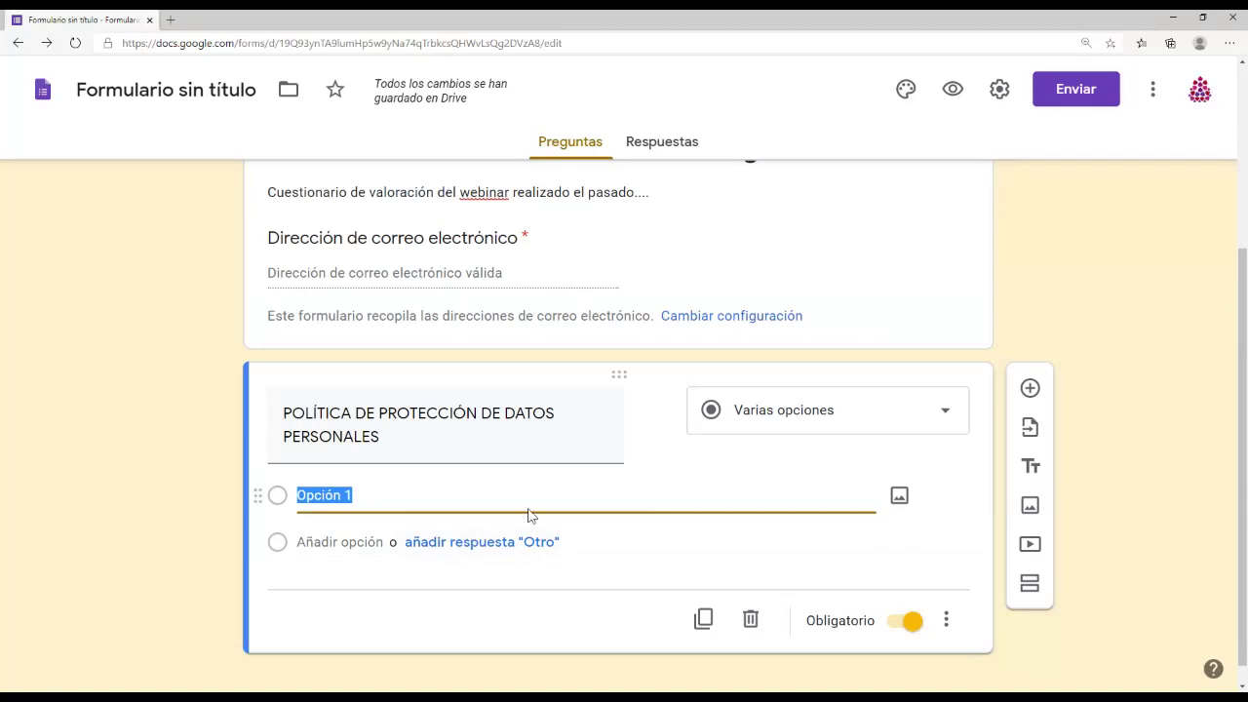
Step: Reveal the question's extra options (Descripción, section jump, shuffle) with Obligatorio left on
left_click(402, 443)
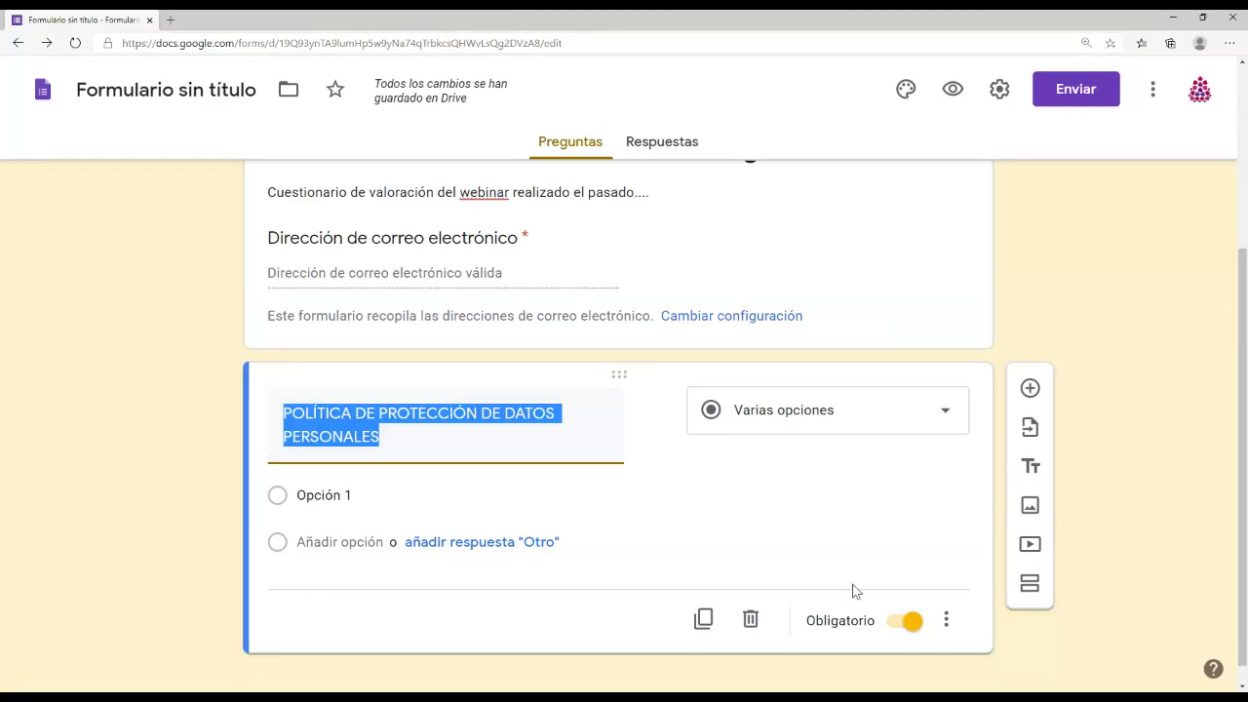
left_click(945, 620)
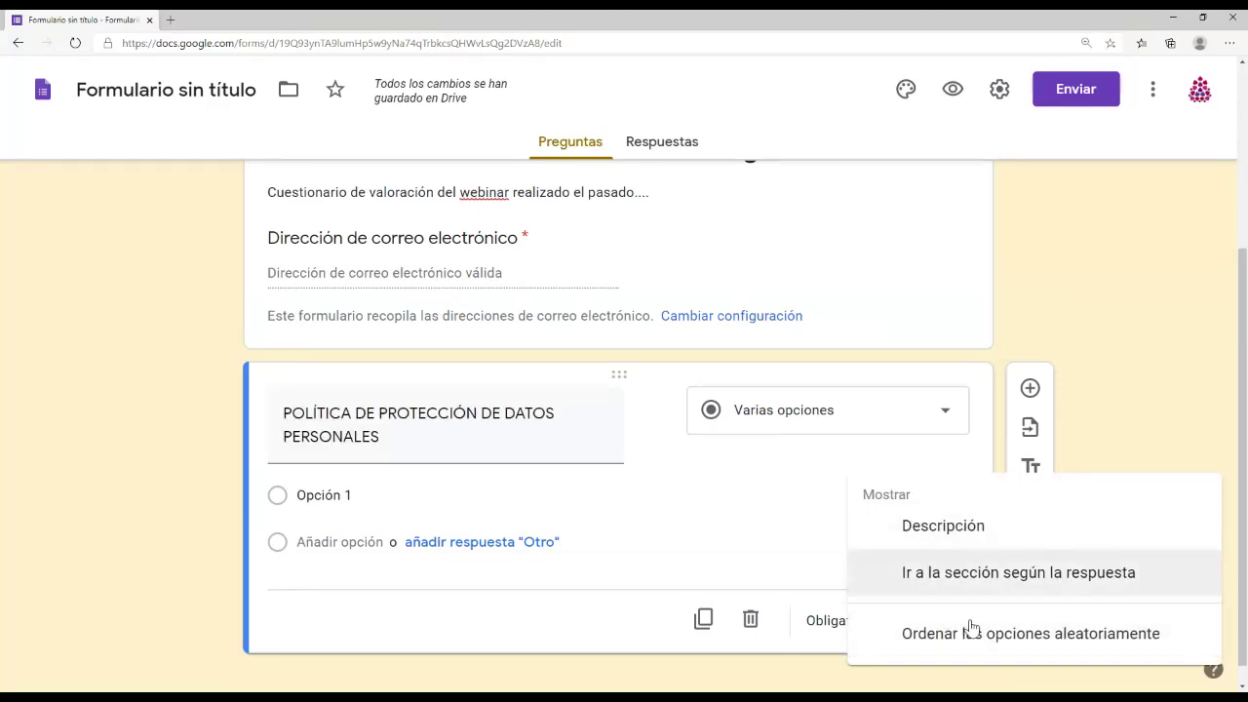
left_click(934, 653)
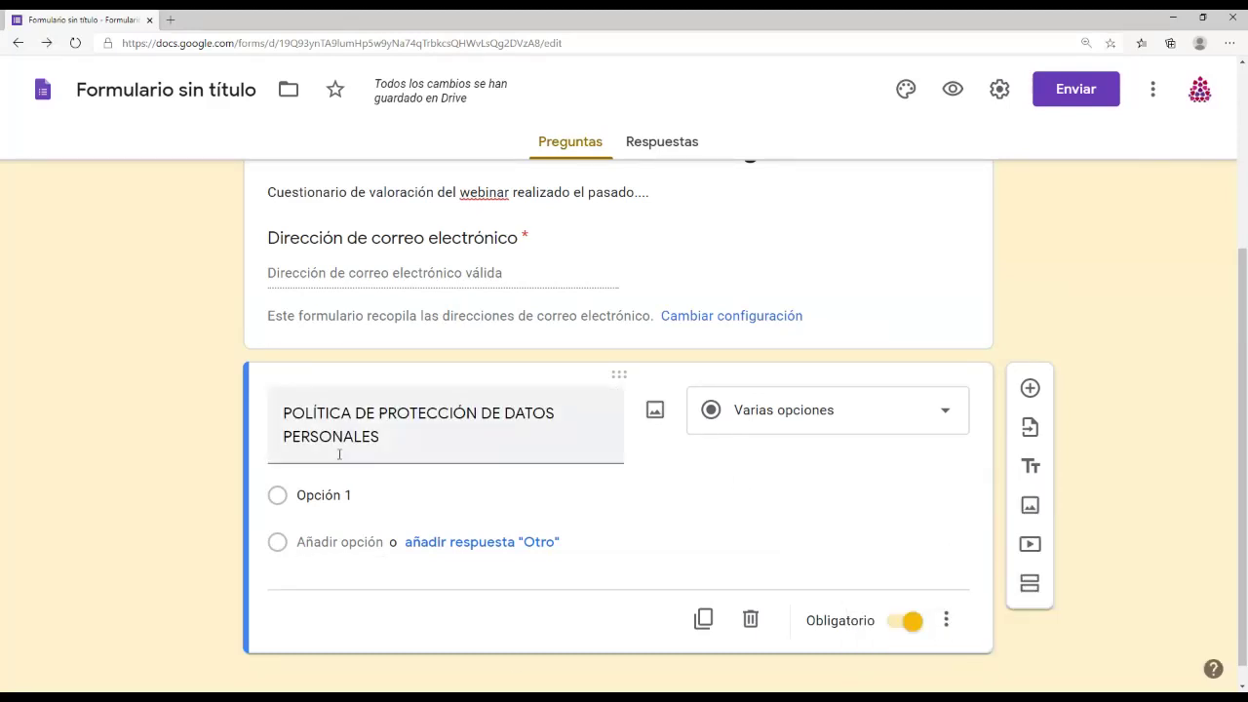
mouse_move(453, 404)
left_click(895, 629)
left_click(902, 624)
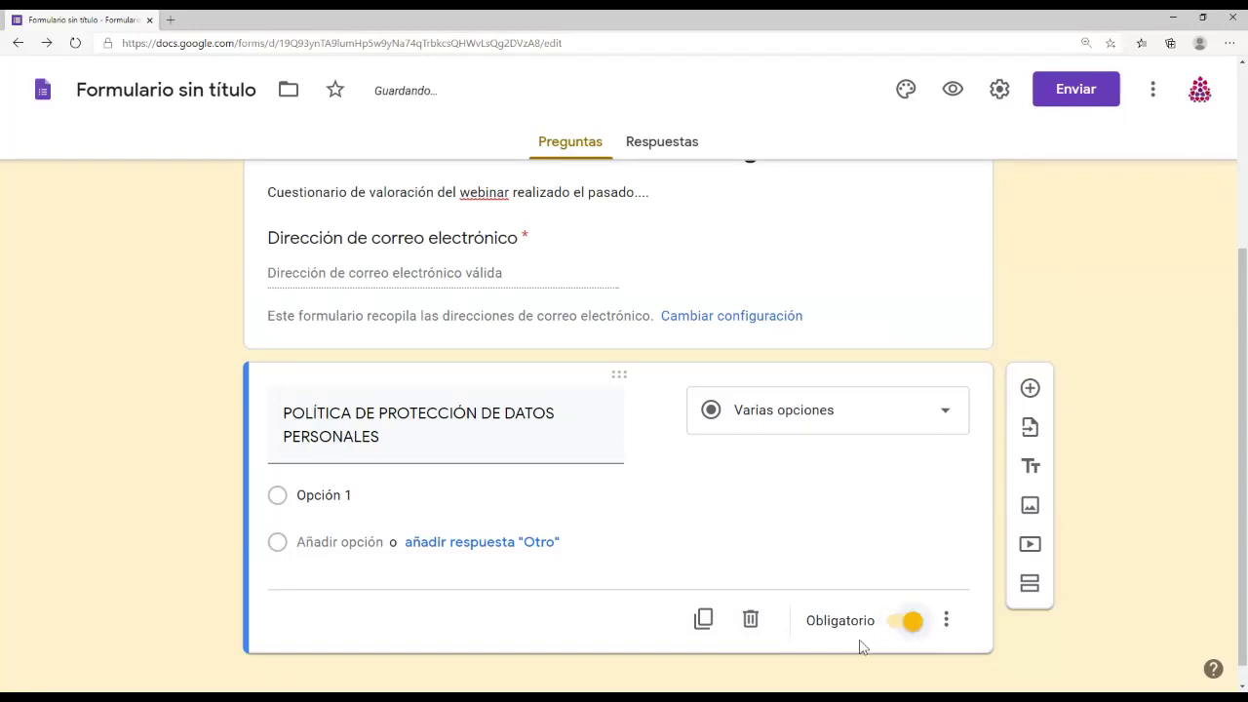
left_click(946, 621)
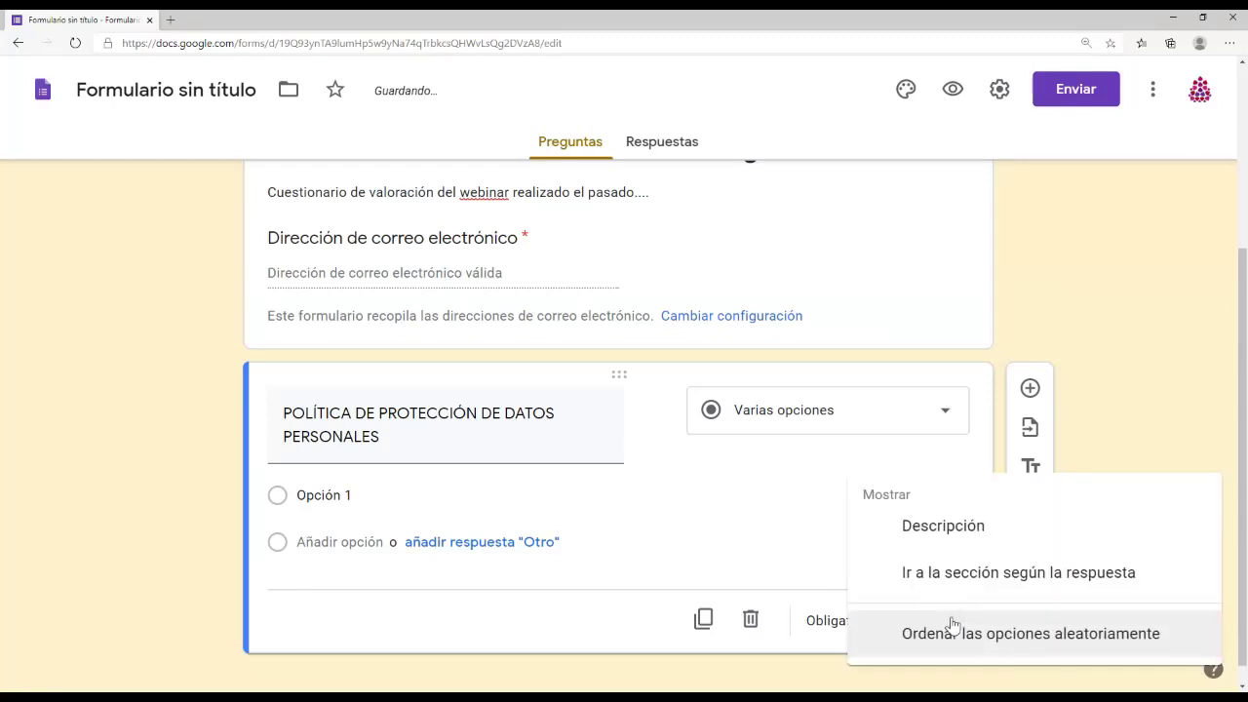
left_click(725, 565)
left_click(945, 621)
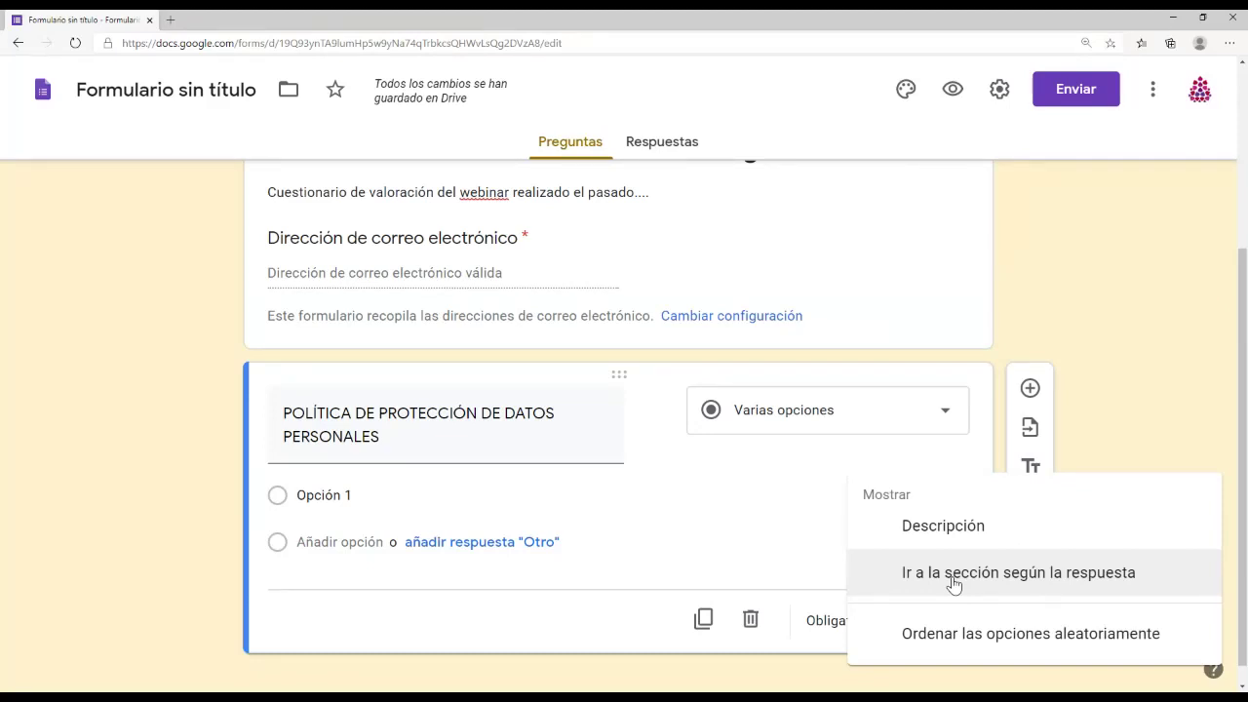
Step: Add a Descripción to the data-protection question holding the pasted LOPD privacy notice paragraph
left_click(943, 527)
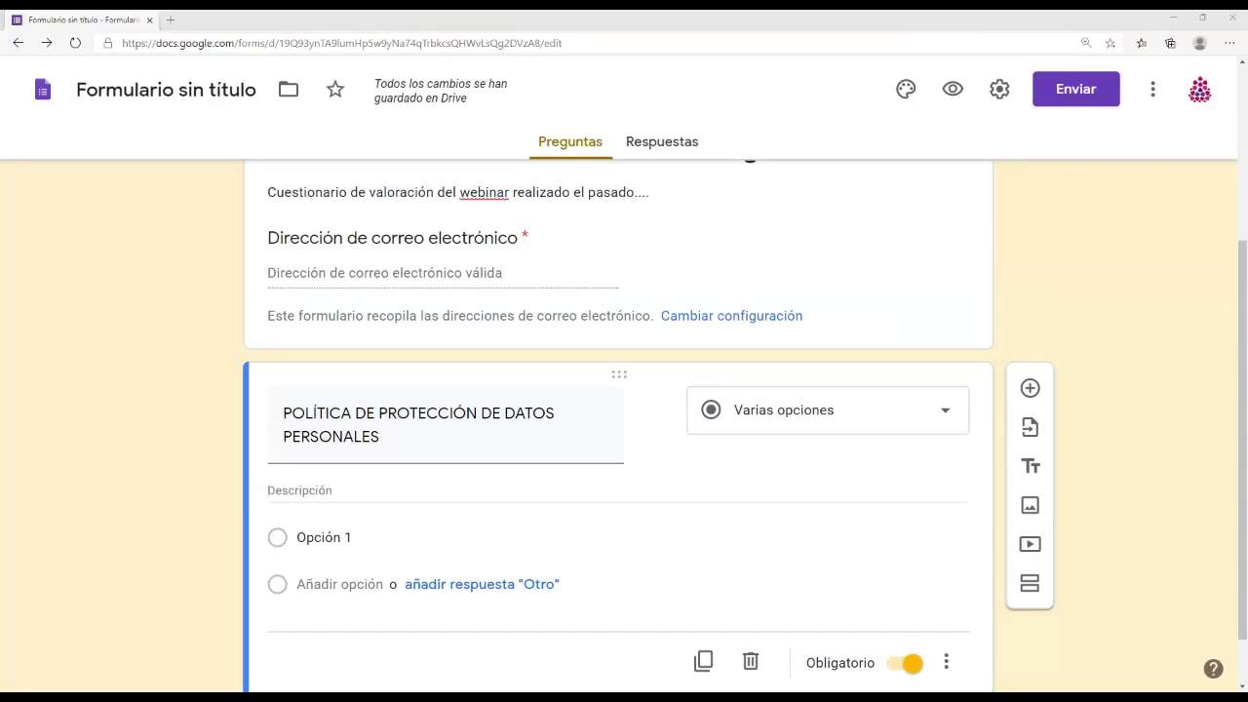
left_click(380, 487)
key("ctrl+v")
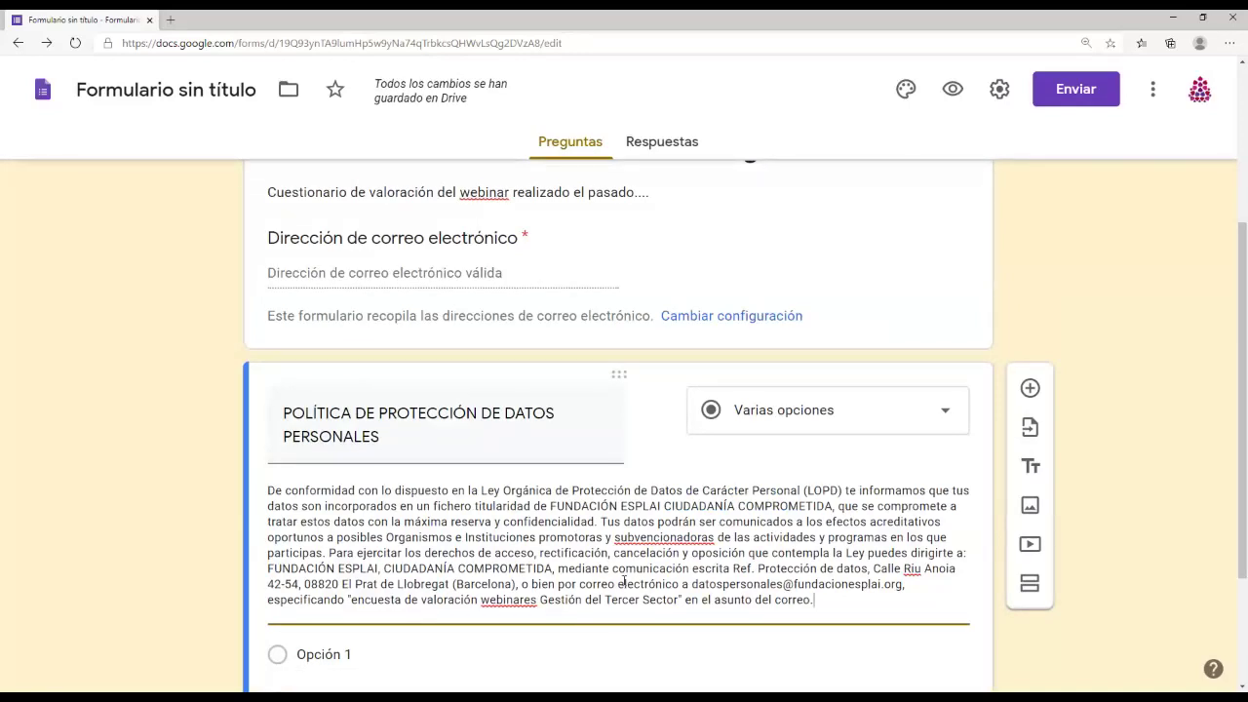
scroll(651, 531, "down", 1)
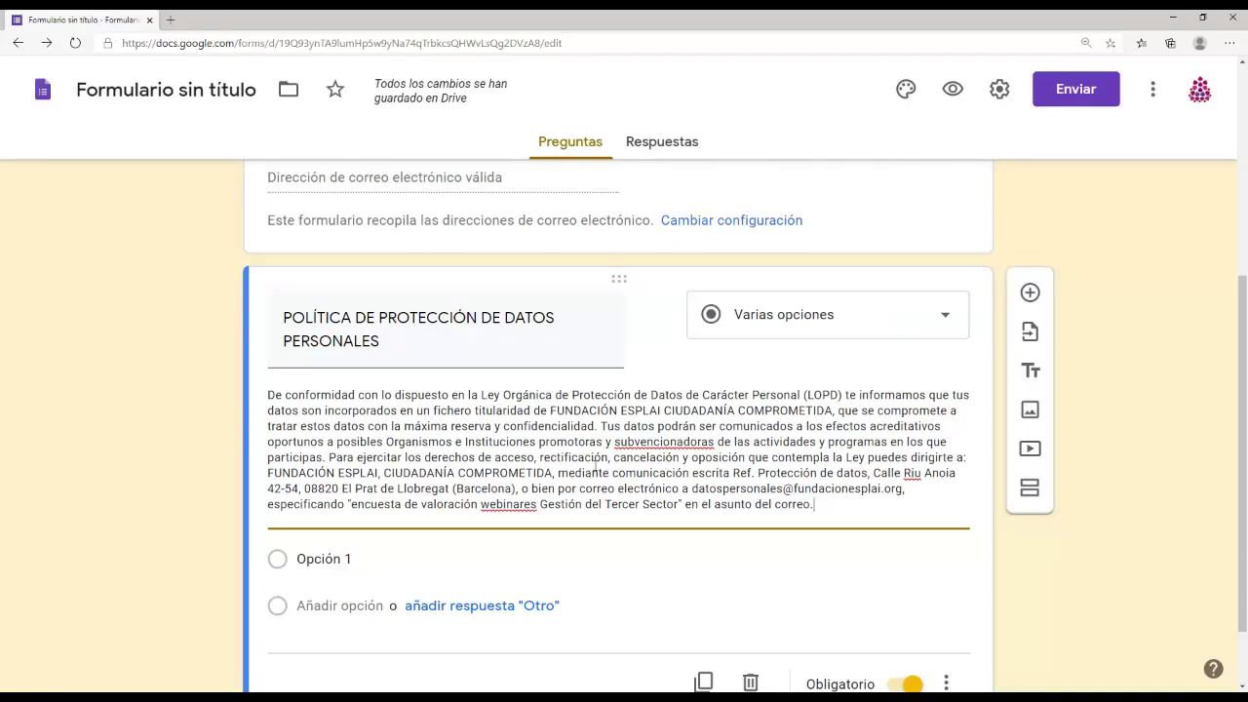
left_click_drag(691, 490, 905, 490)
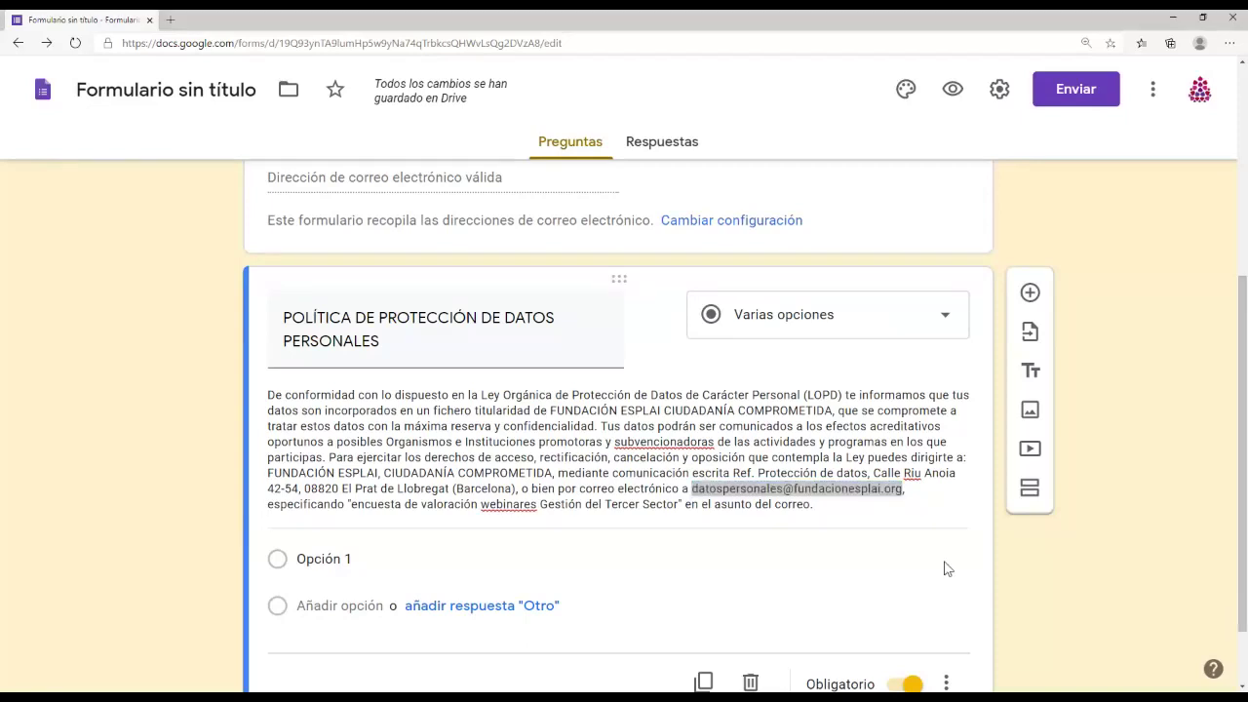
left_click(907, 513)
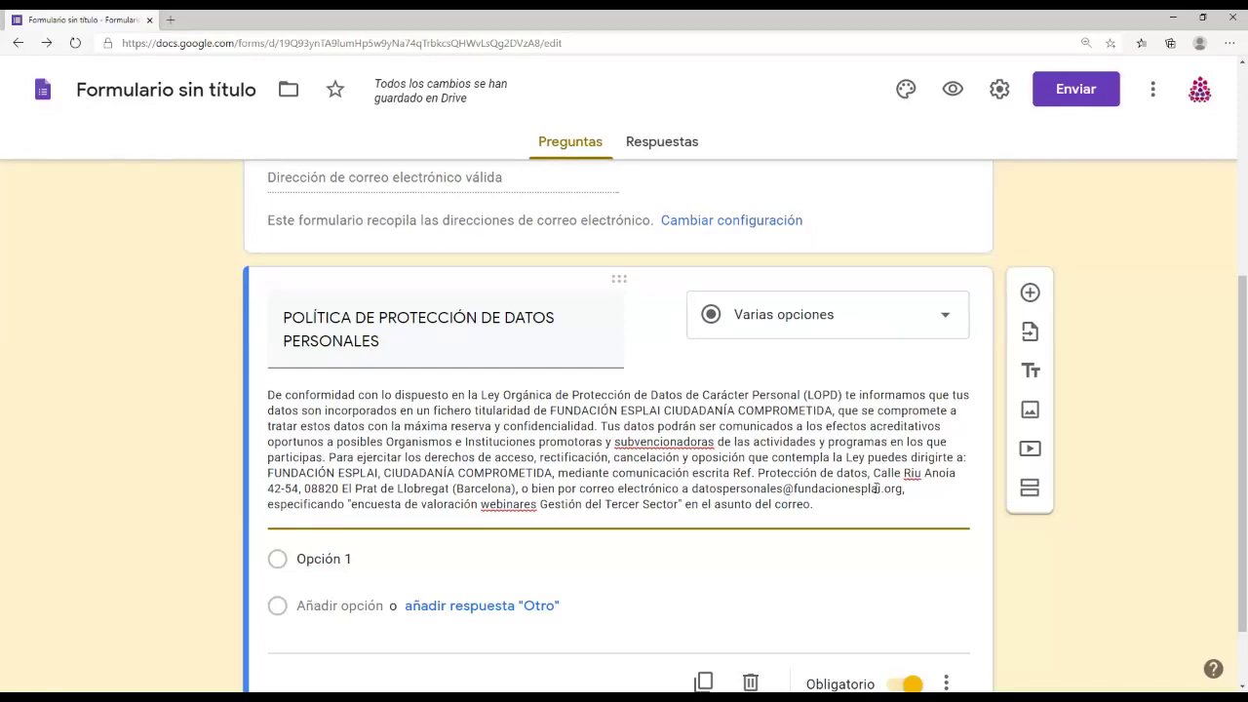
left_click(951, 90)
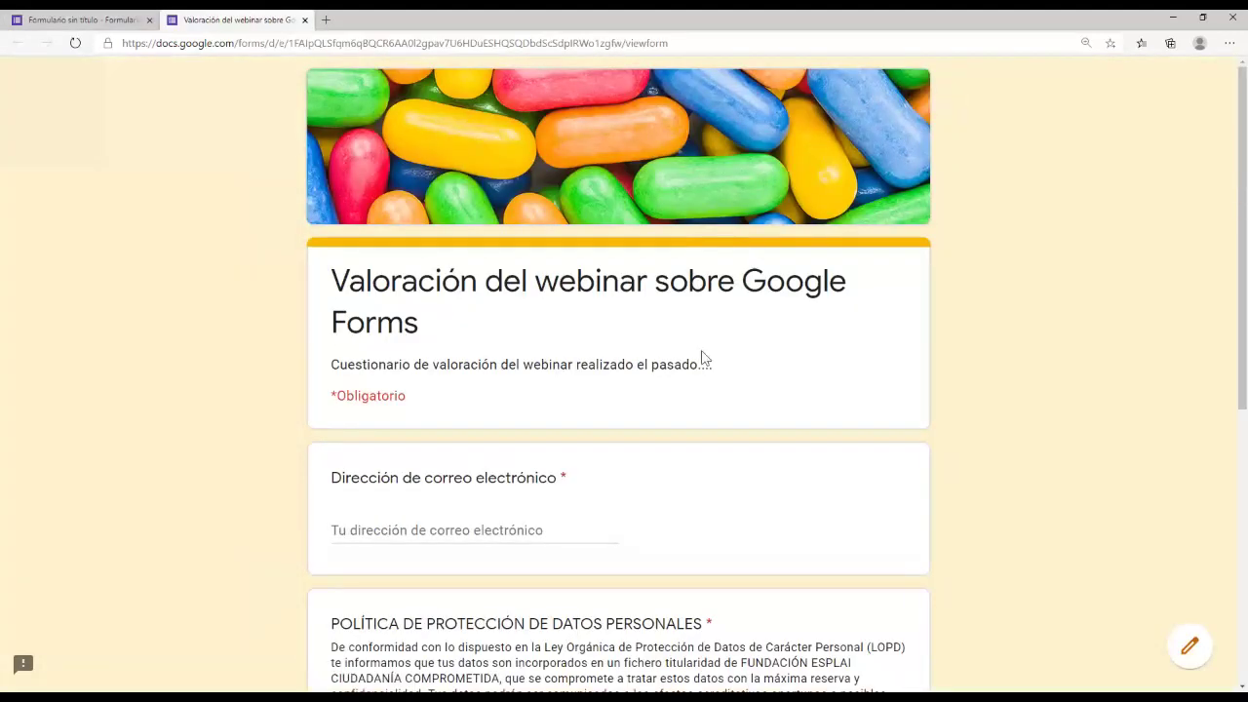
scroll(702, 357, "down", 3)
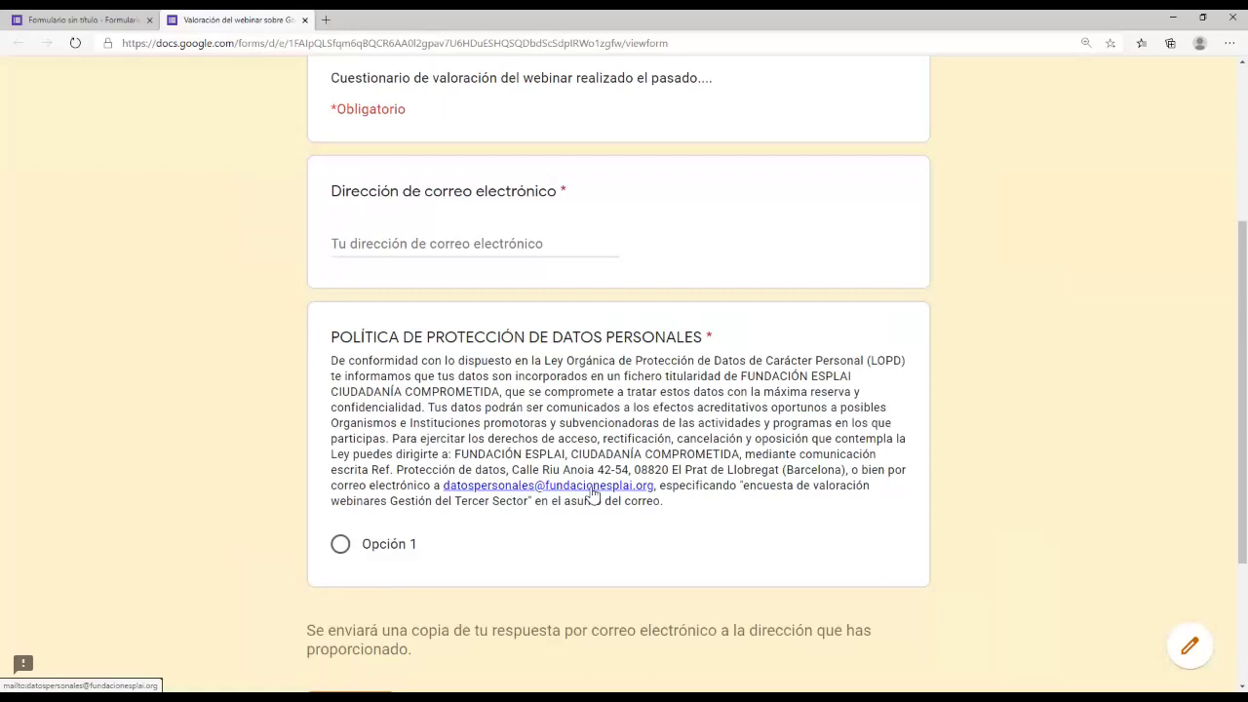
left_click(303, 19)
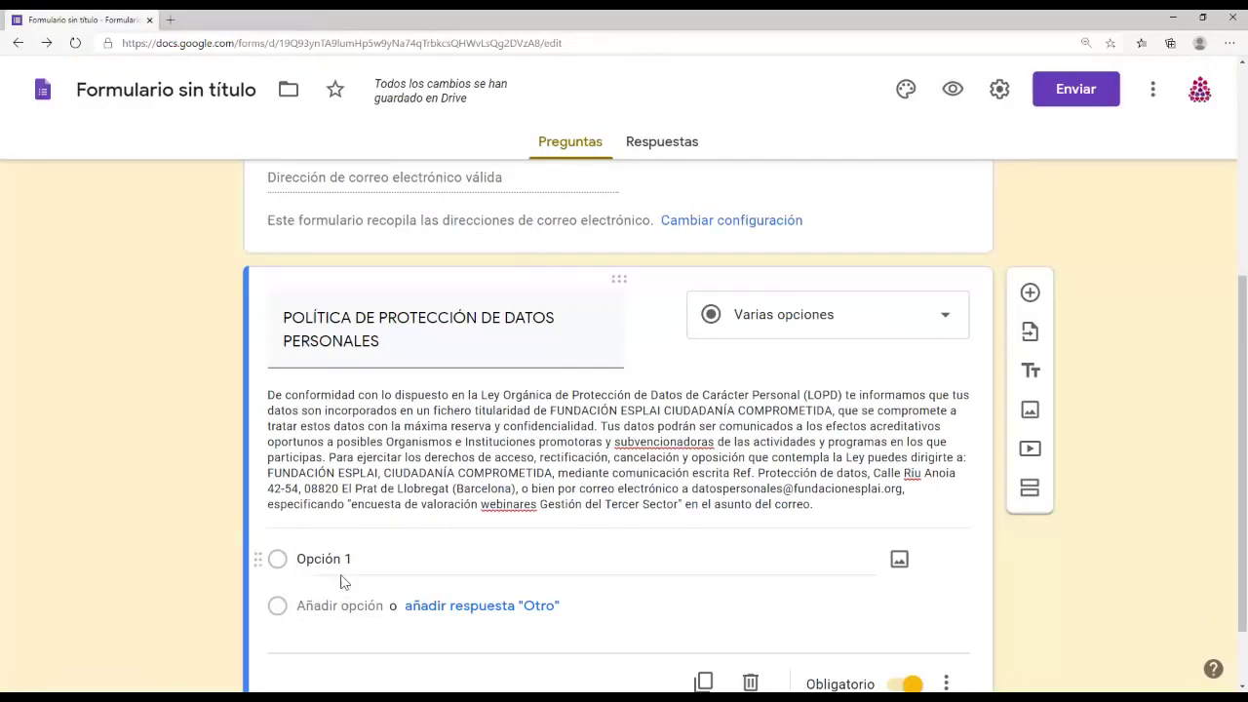
Step: Make the first answer 'He leído y acepto la política...', correcting the accent
left_click(405, 581)
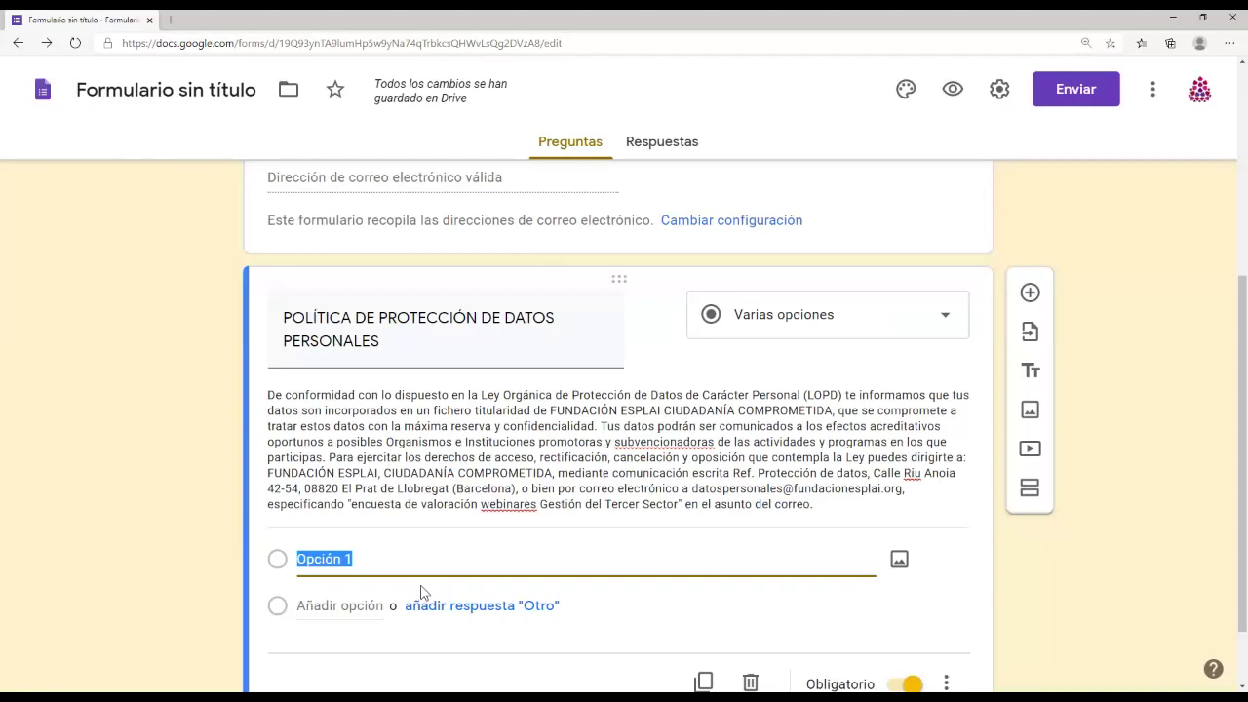
type("He léido")
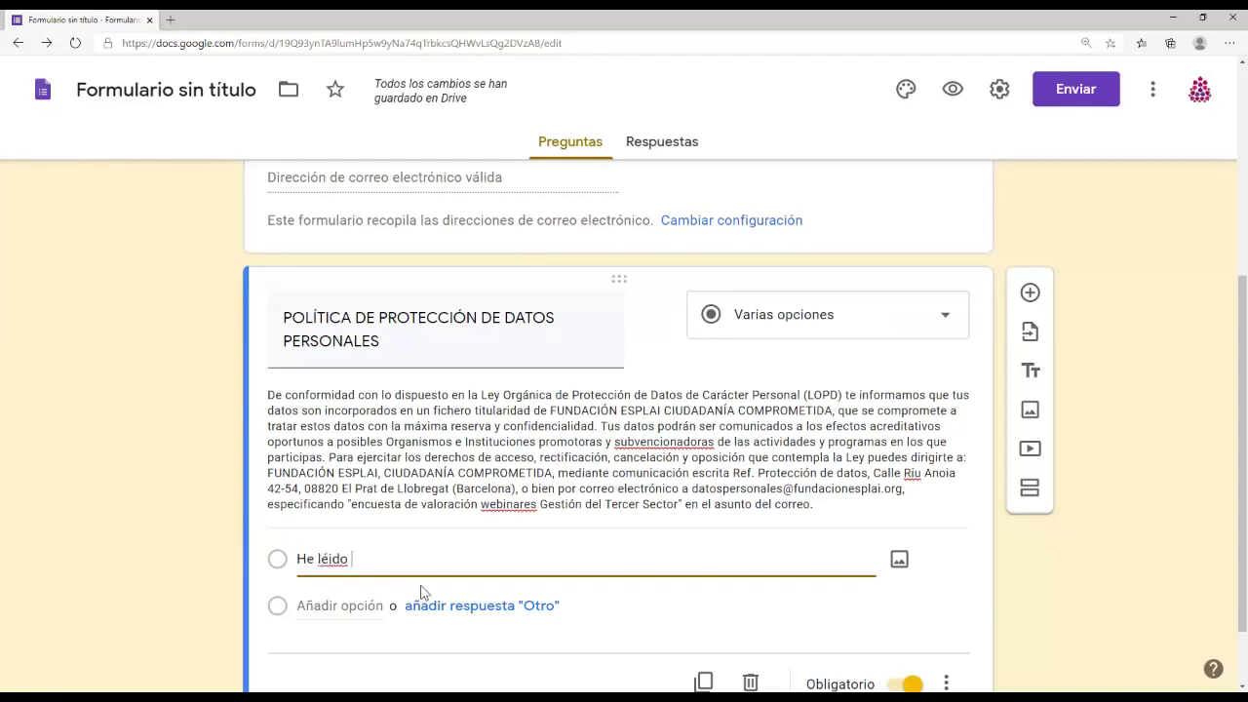
key("BackSpace")
key("BackSpace")
key("BackSpace")
key("BackSpace")
key("BackSpace")
type("eido y ac")
key("Left")
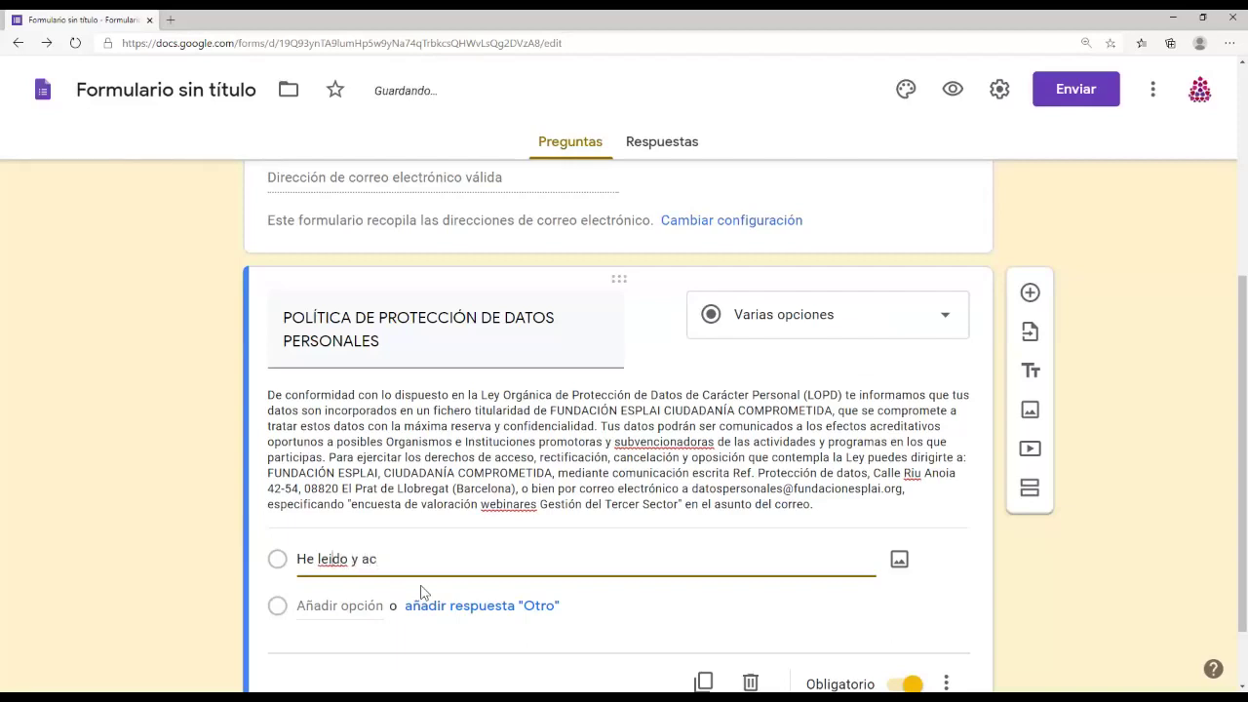
key("BackSpace")
type("í")
key("End")
type("epto la política...")
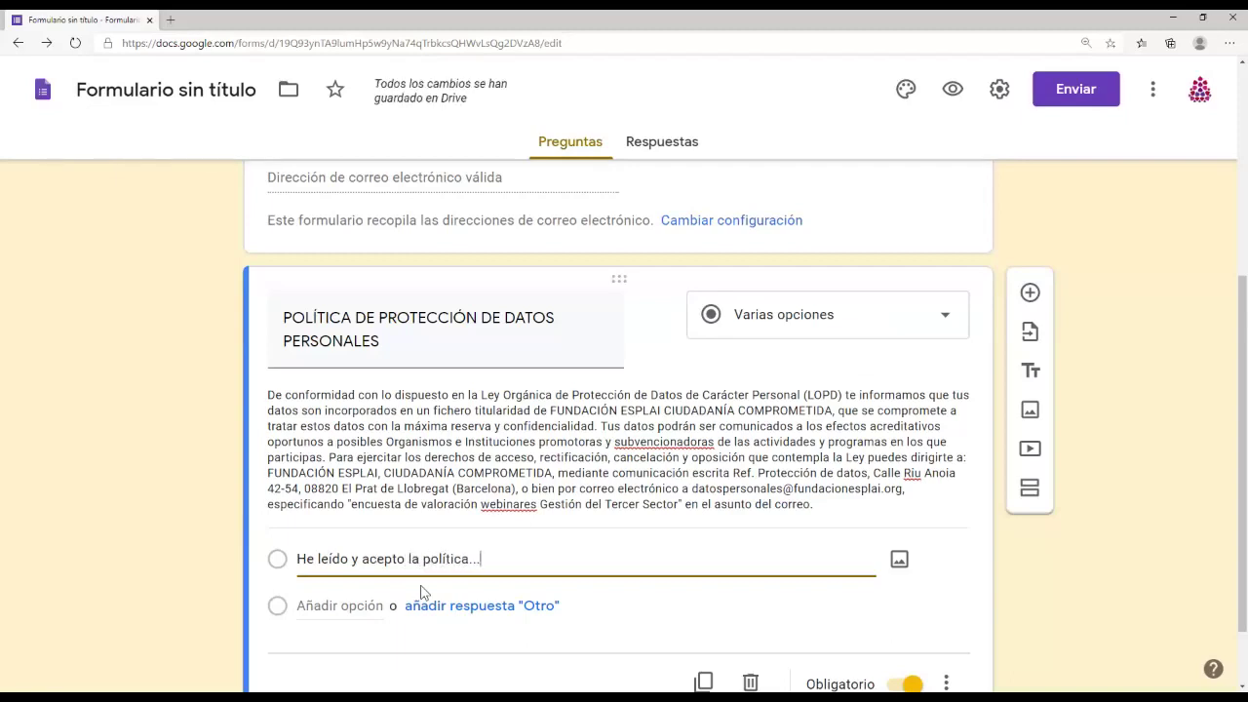
Step: Add a second answer option 'He leído y NO acepto...'
left_click(348, 606)
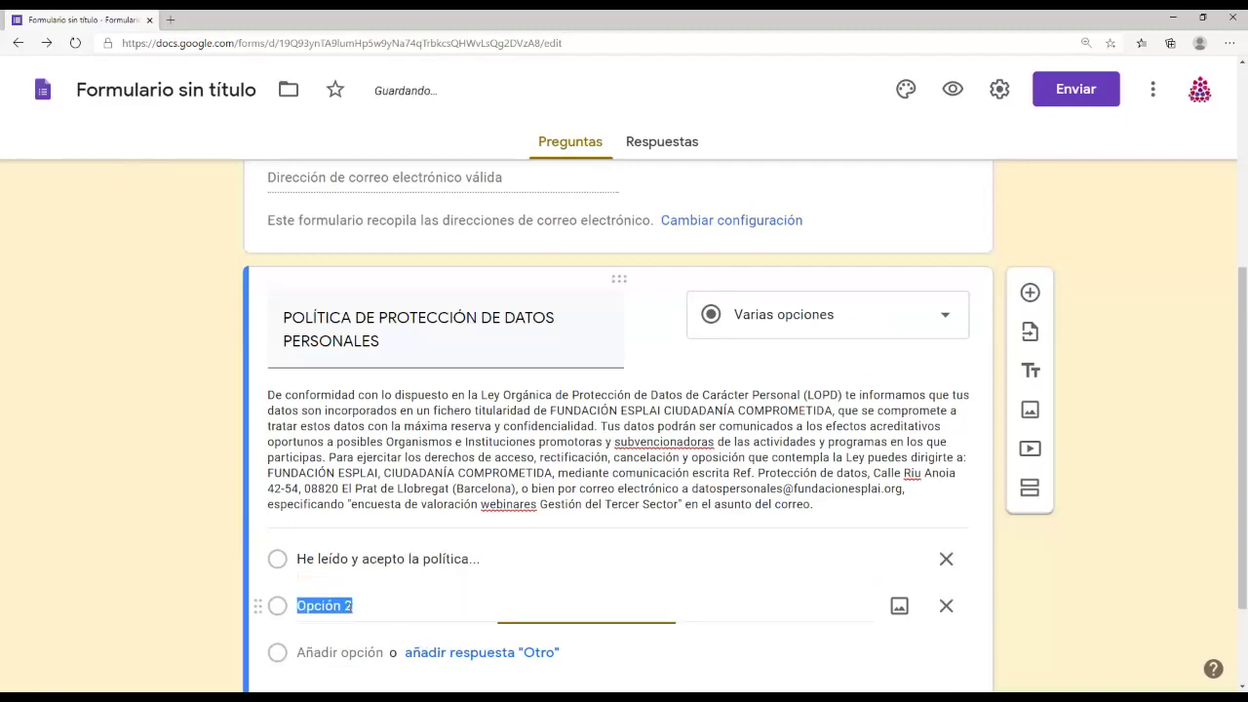
type("HE")
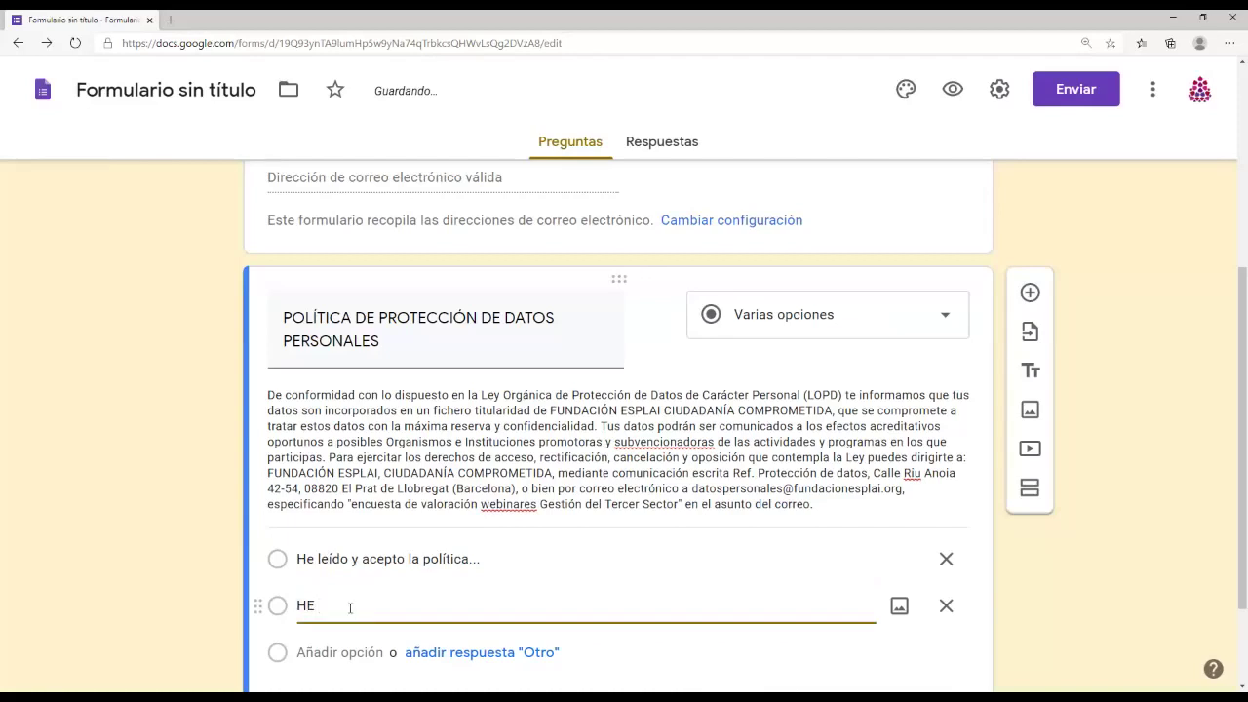
key("BackSpace")
key("BackSpace")
type("e leído y NO ac")
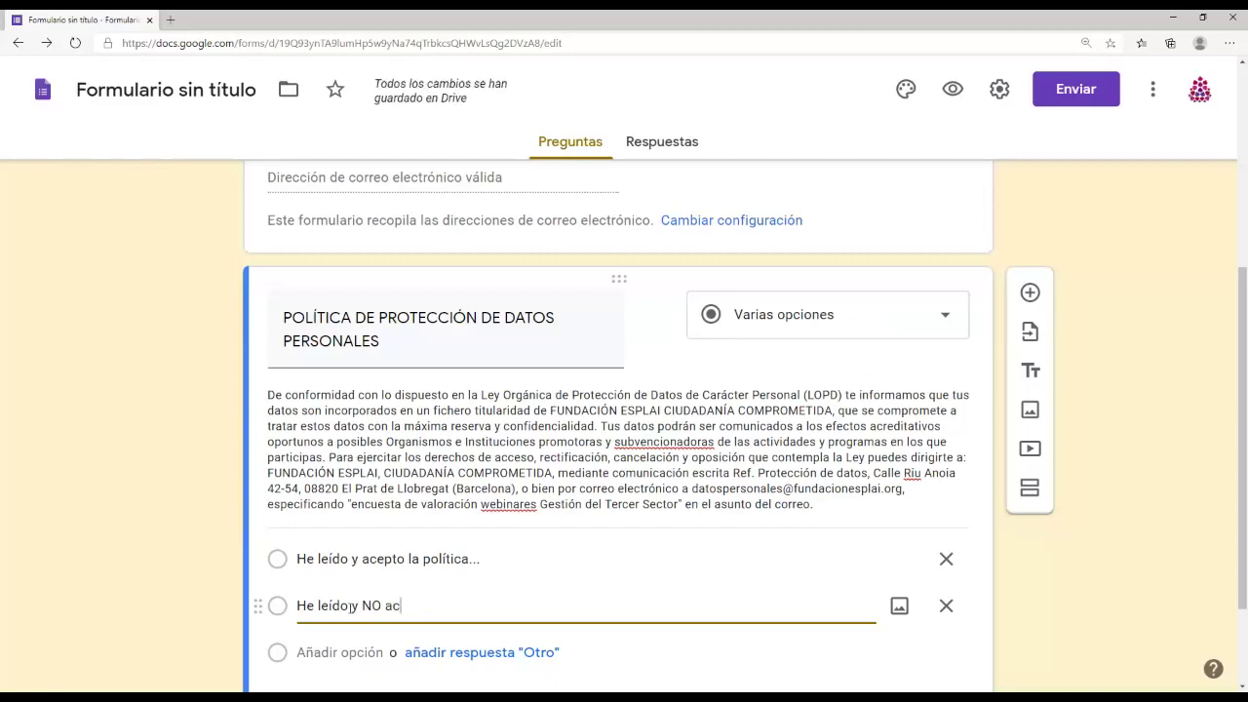
type("epto...")
key("shift+Tab")
key("shift+Tab")
key("shift+Tab")
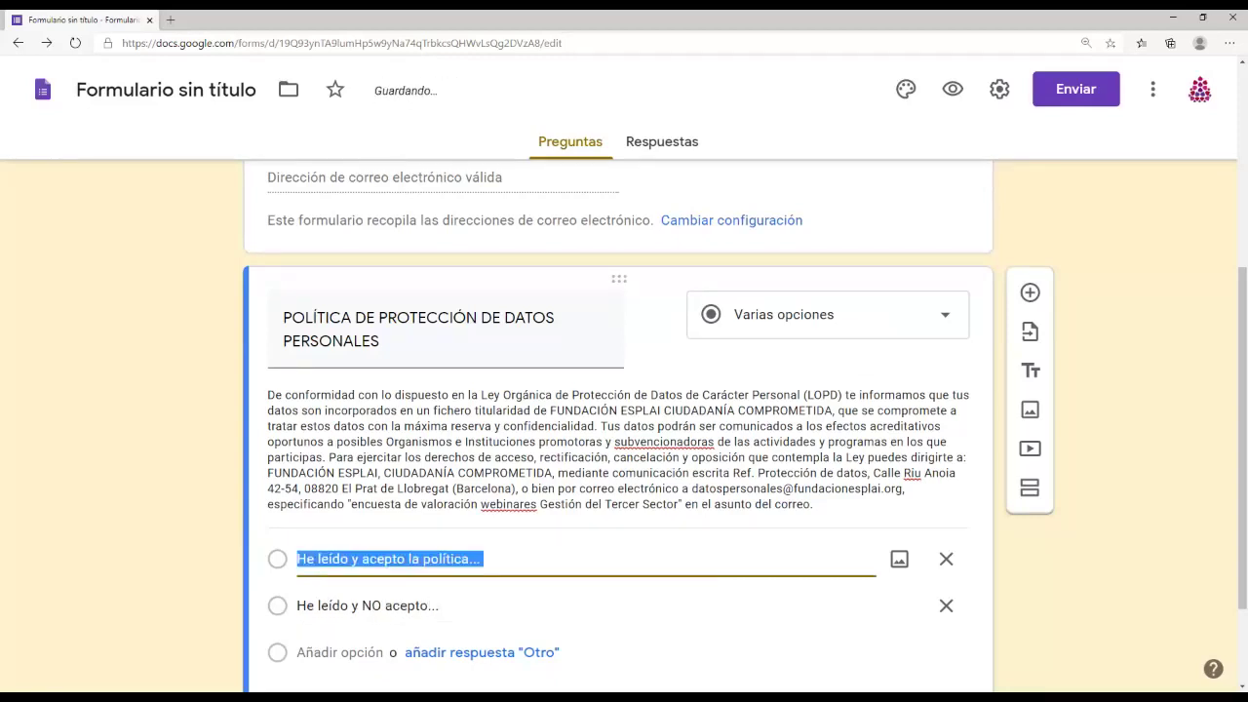
Step: Insert 'SÍ' into the first answer so it reads 'He leído y SÍ acepto la política...'
left_click(473, 559)
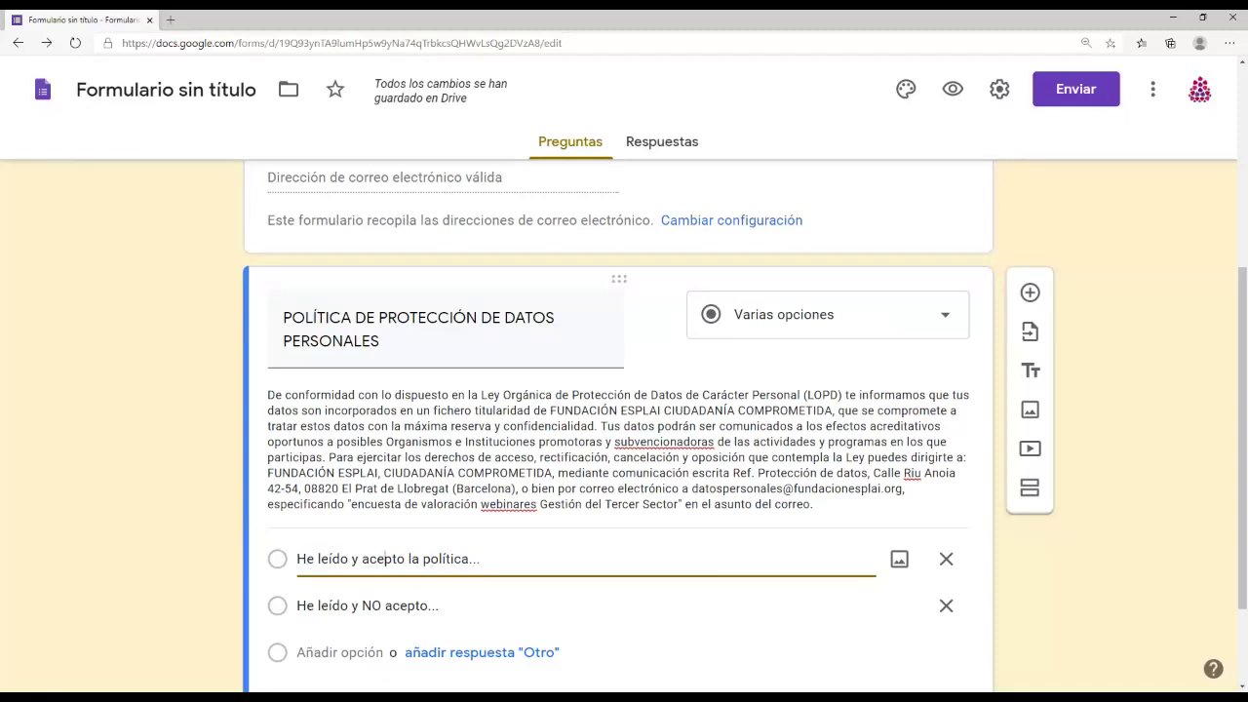
type("S´9")
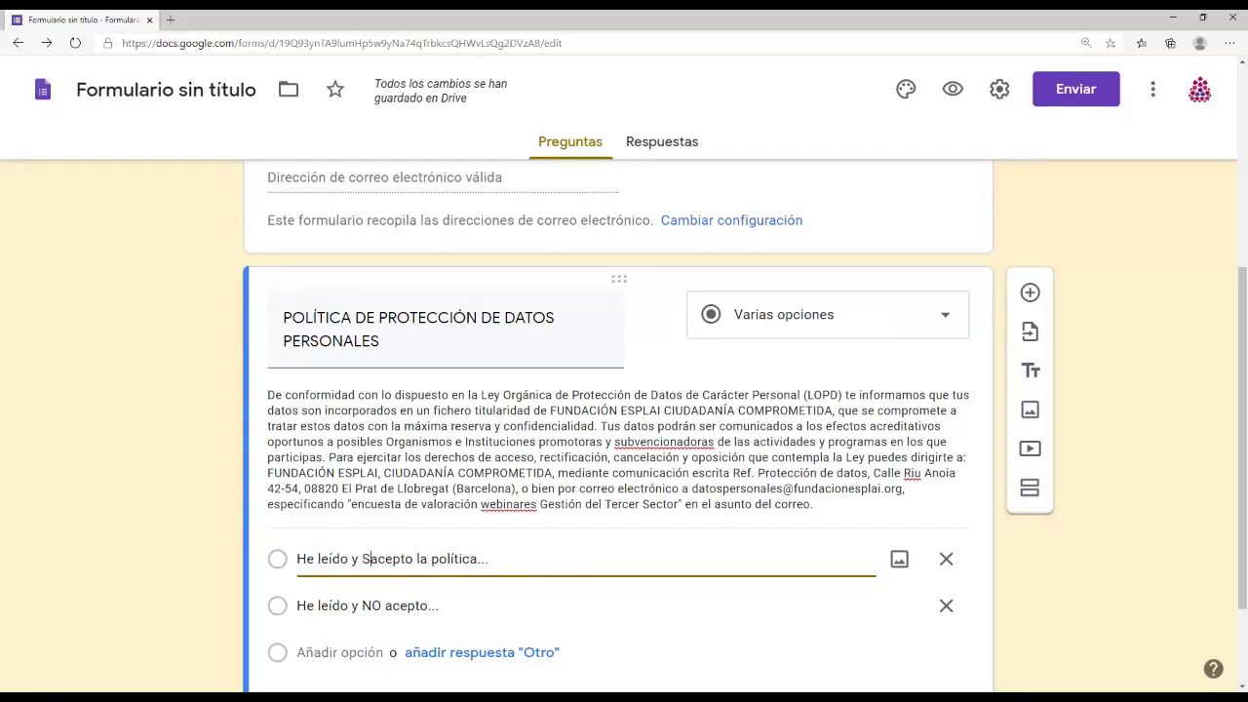
key("BackSpace")
key("BackSpace")
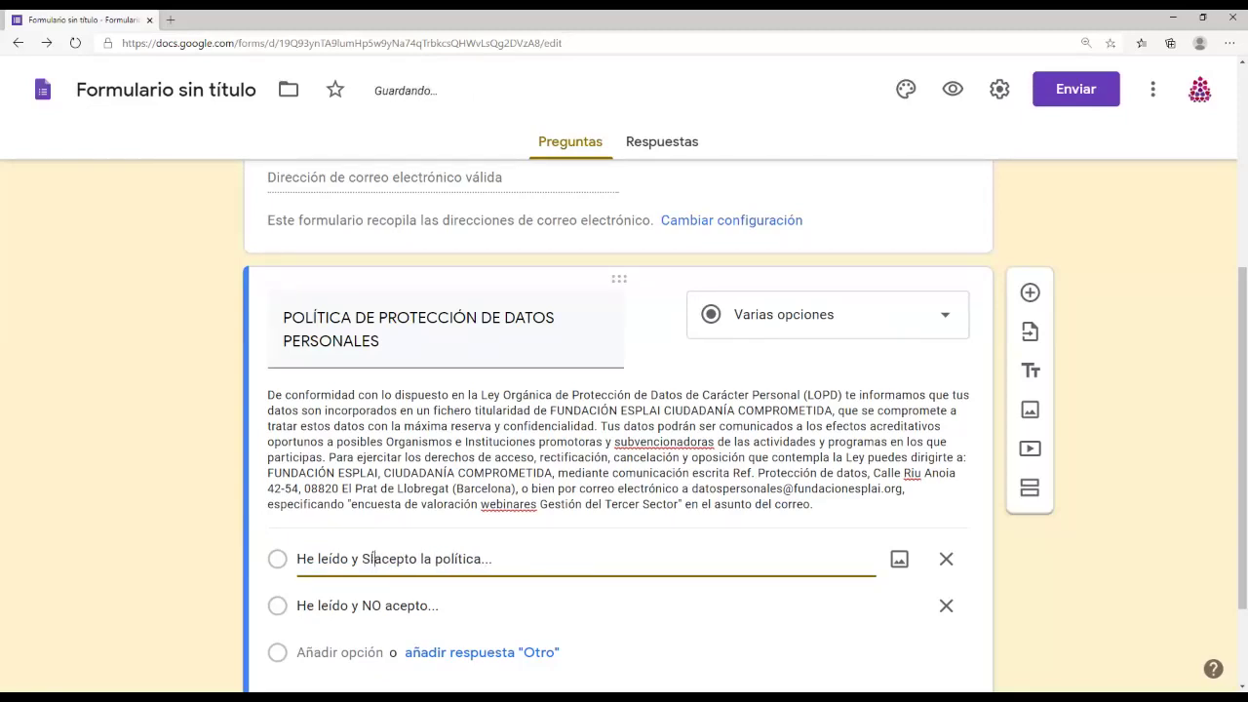
type("Í")
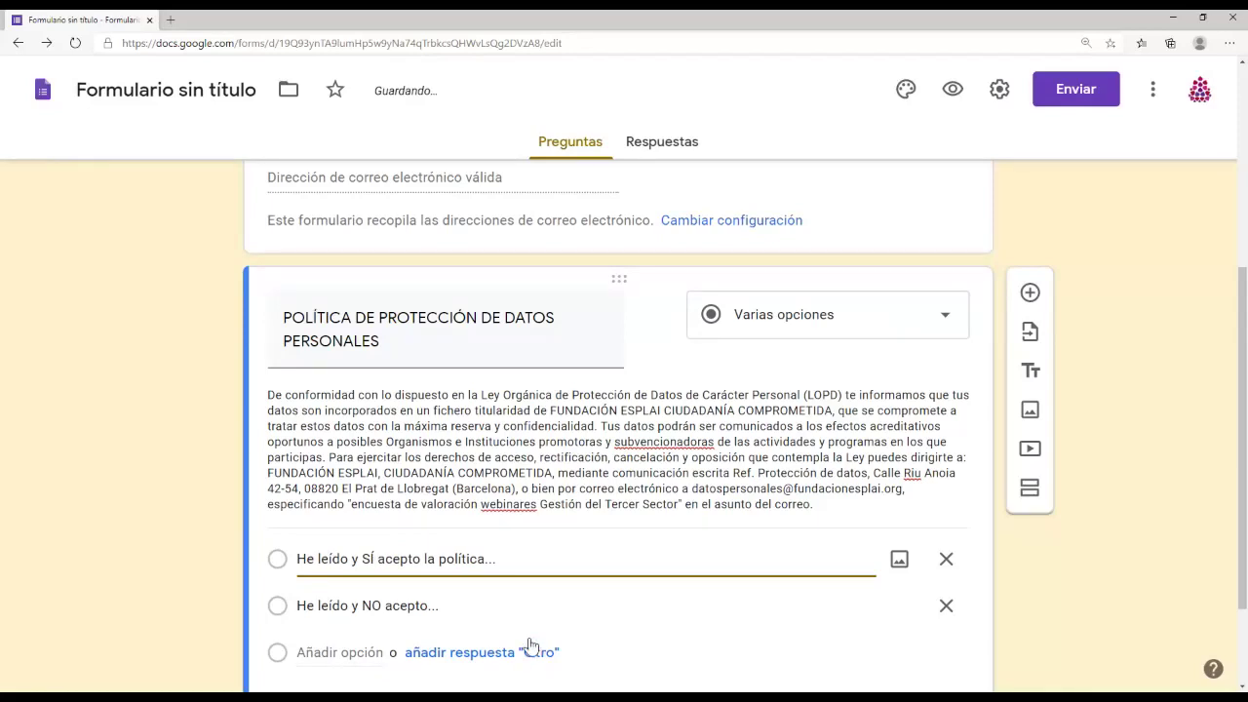
scroll(532, 652, "down", 1)
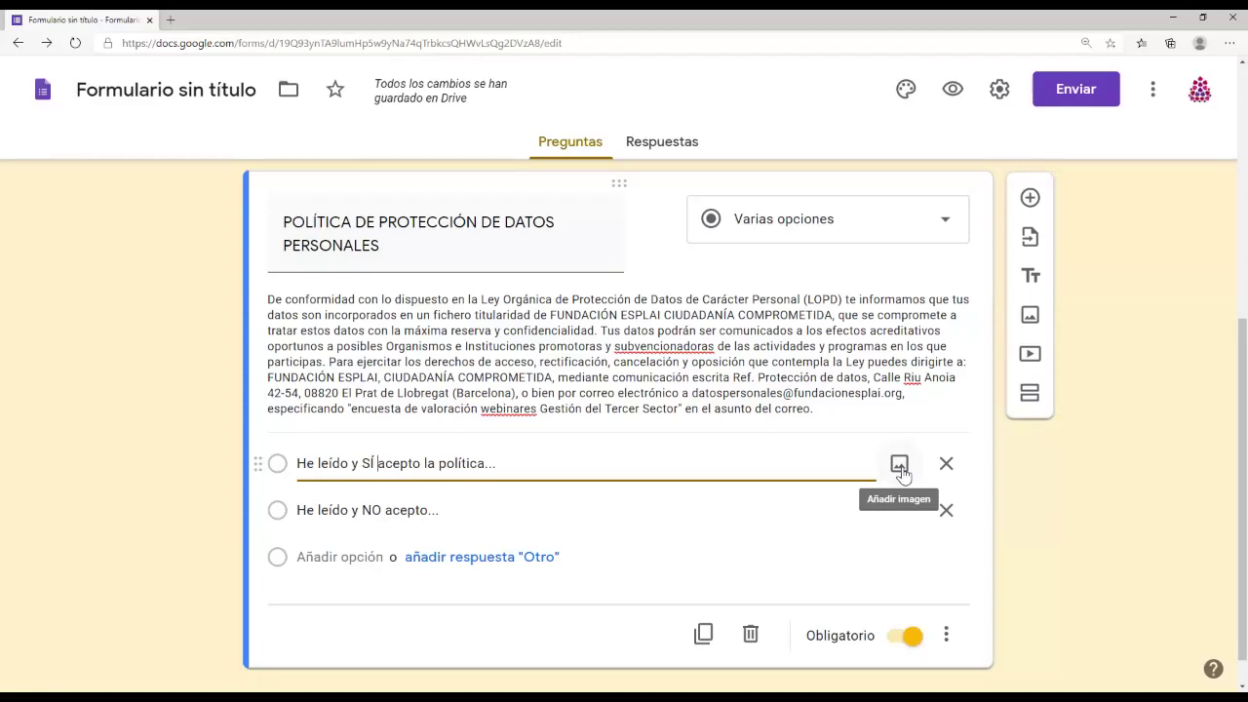
left_click(899, 465)
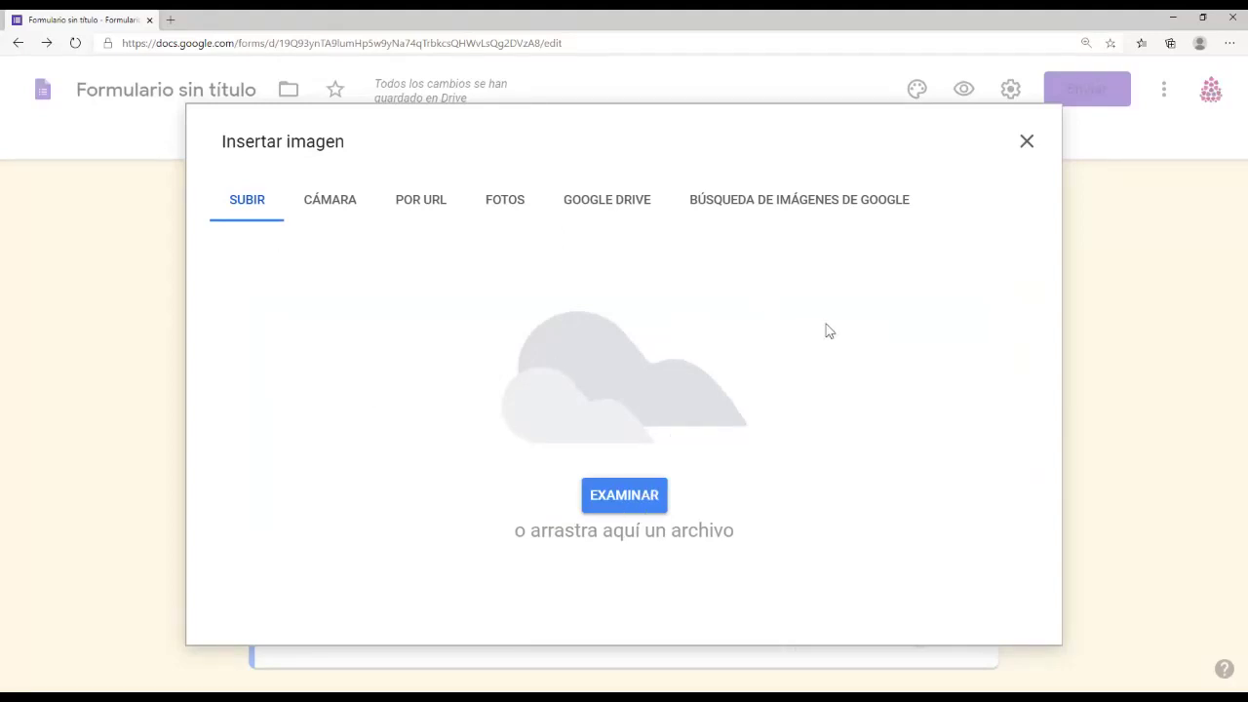
left_click(1026, 143)
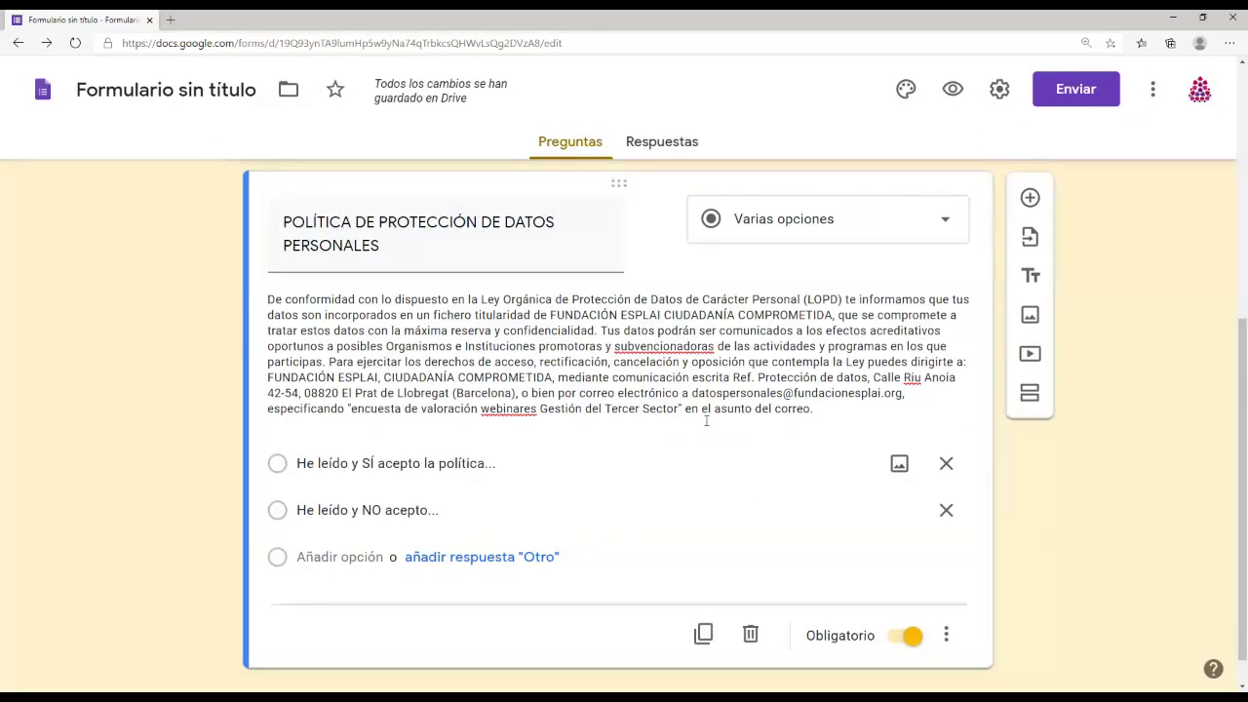
left_click(955, 91)
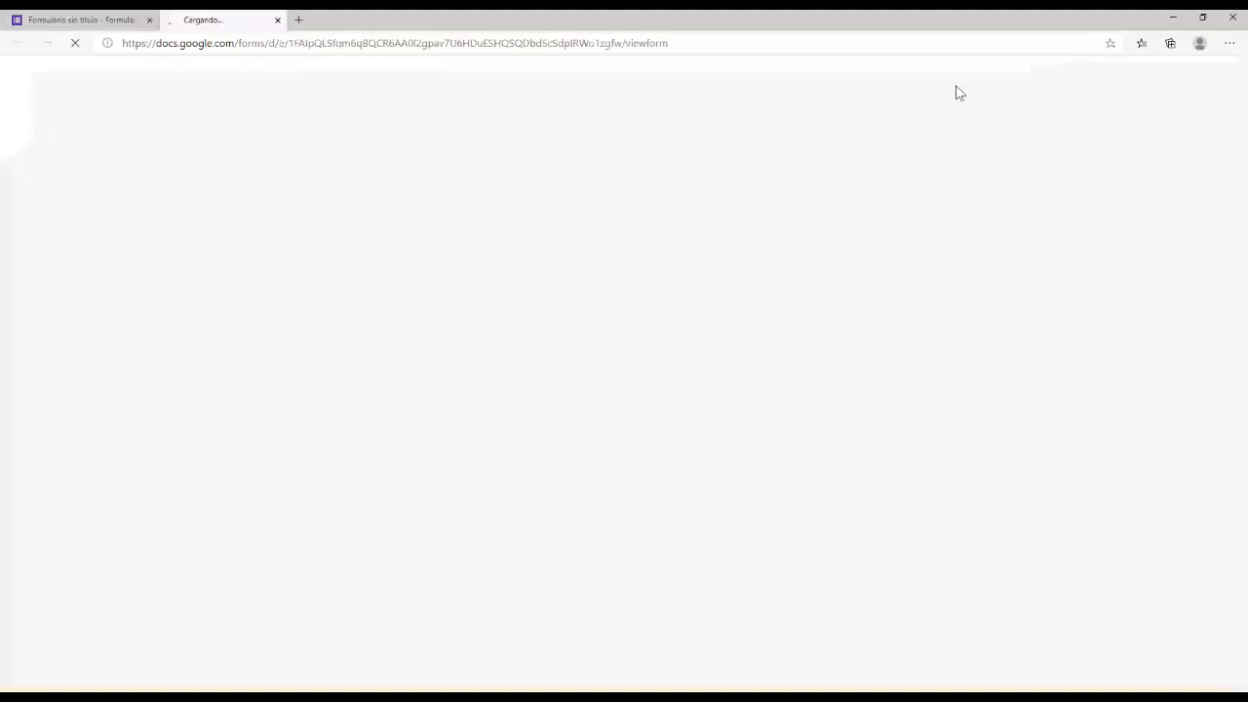
scroll(807, 436, "down", 4)
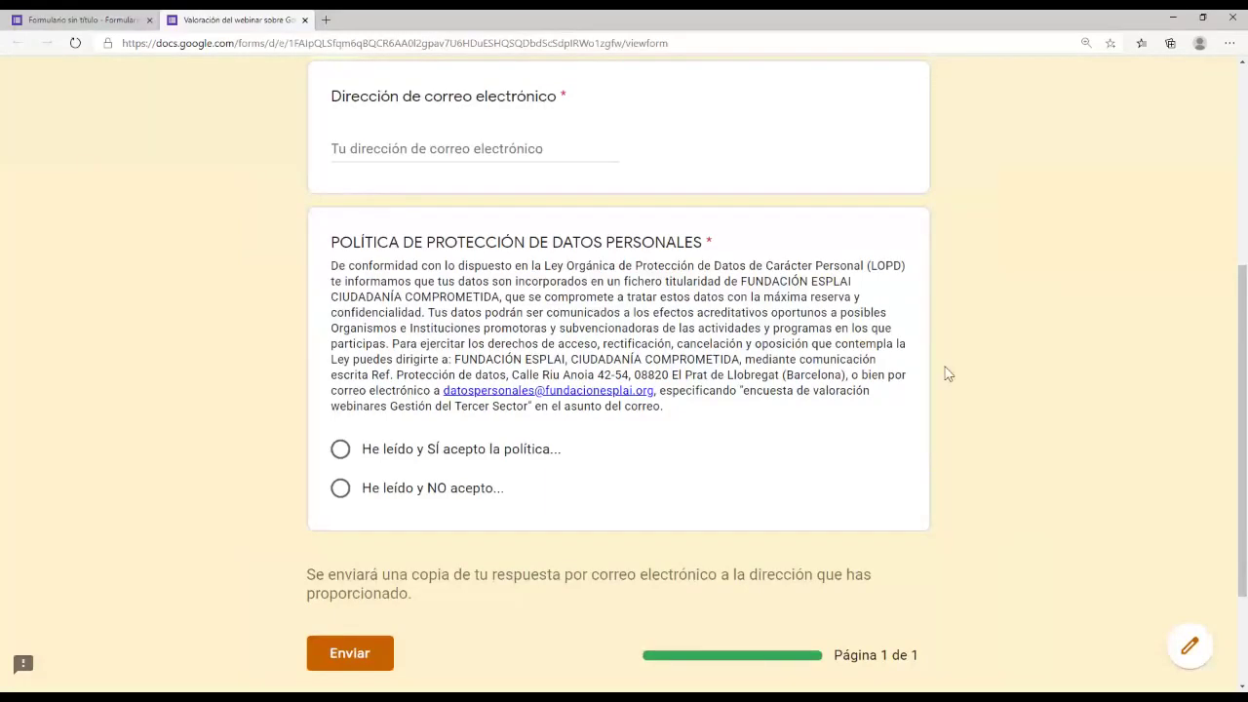
scroll(690, 363, "up", 4)
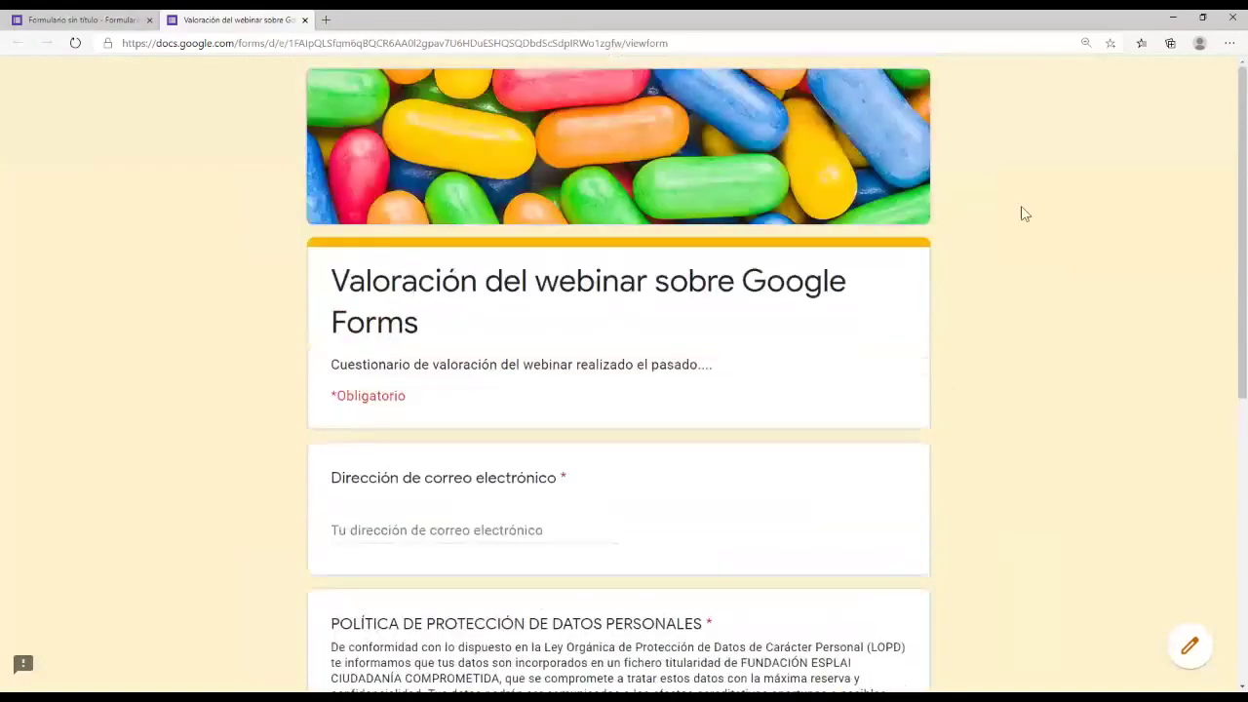
left_click(304, 20)
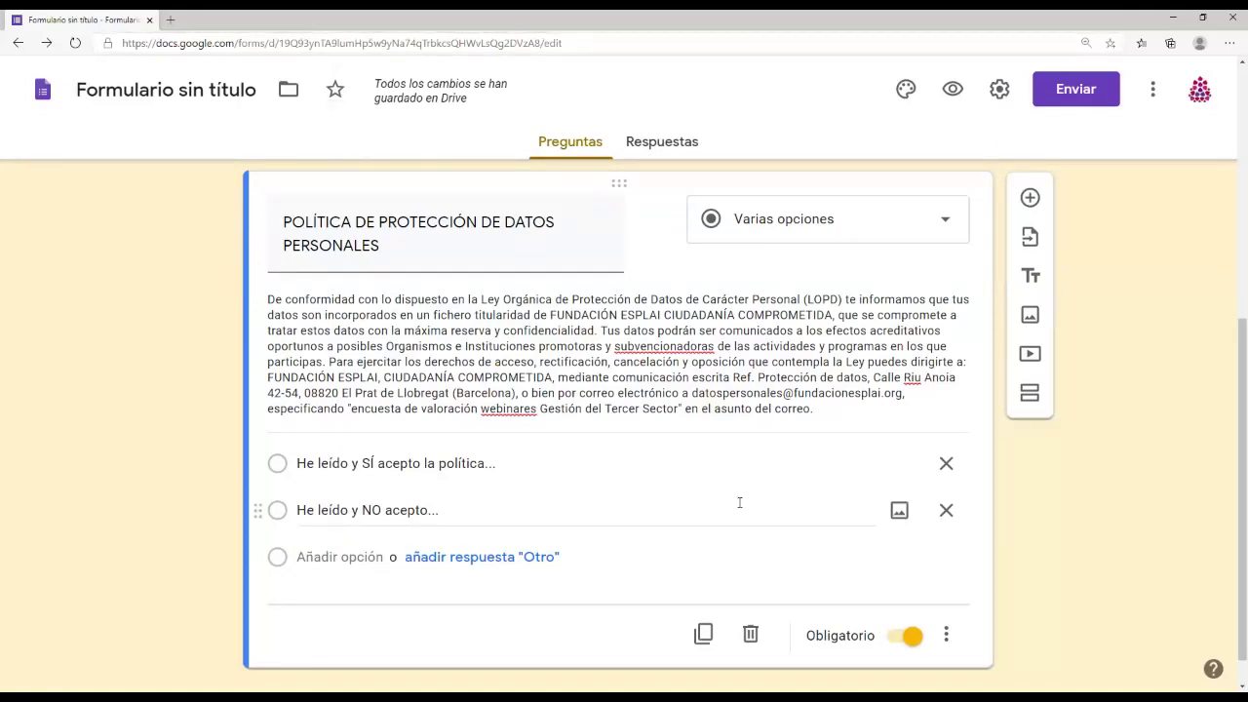
Step: Insert a new section after the consent question, splitting the form into Sección 1 de 2 and 2 de 2
scroll(739, 502, "up", 1)
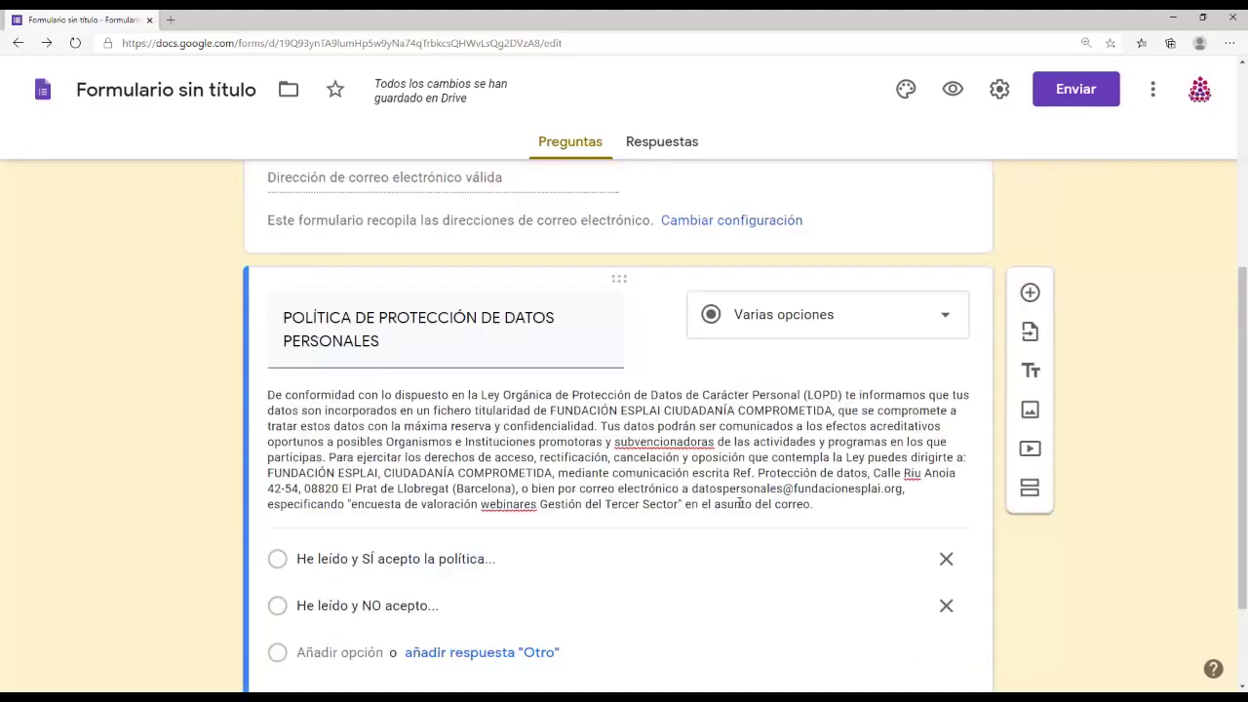
scroll(738, 501, "down", 2)
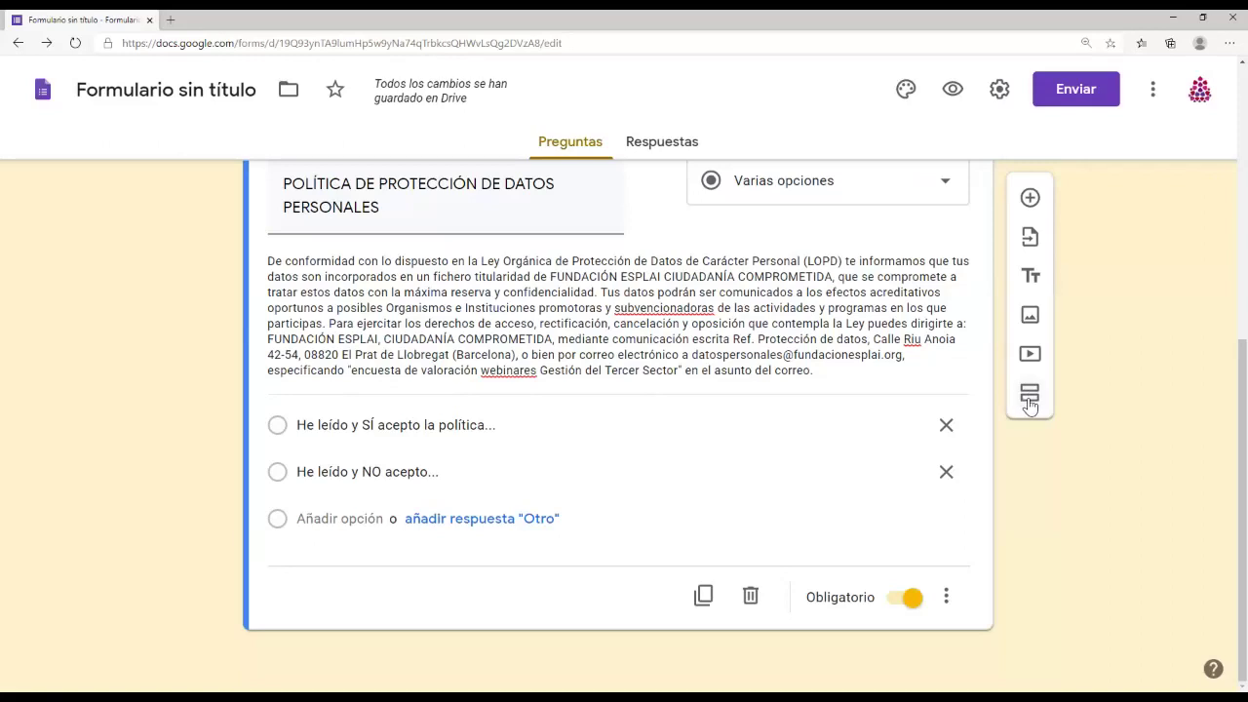
left_click(1030, 395)
scroll(786, 534, "up", 4)
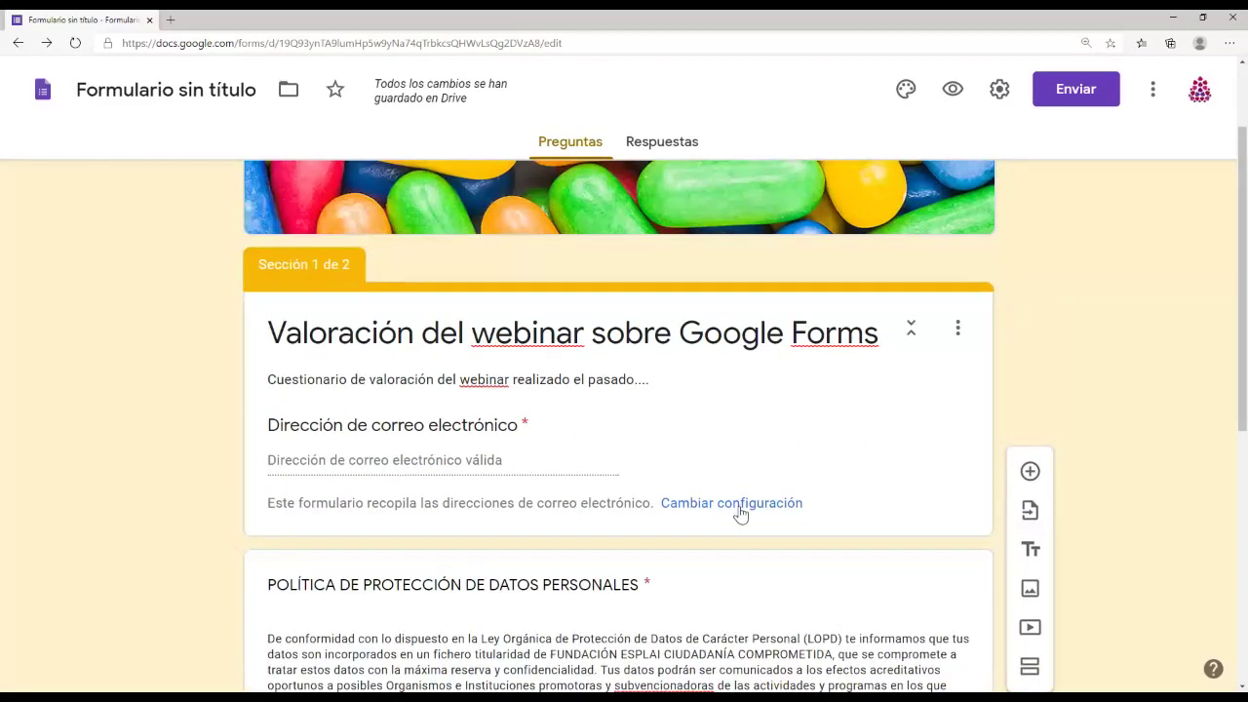
Step: Enter 'Información personal' as the title of Sección 2 de 2, fixing a mistyped start
scroll(743, 538, "down", 5)
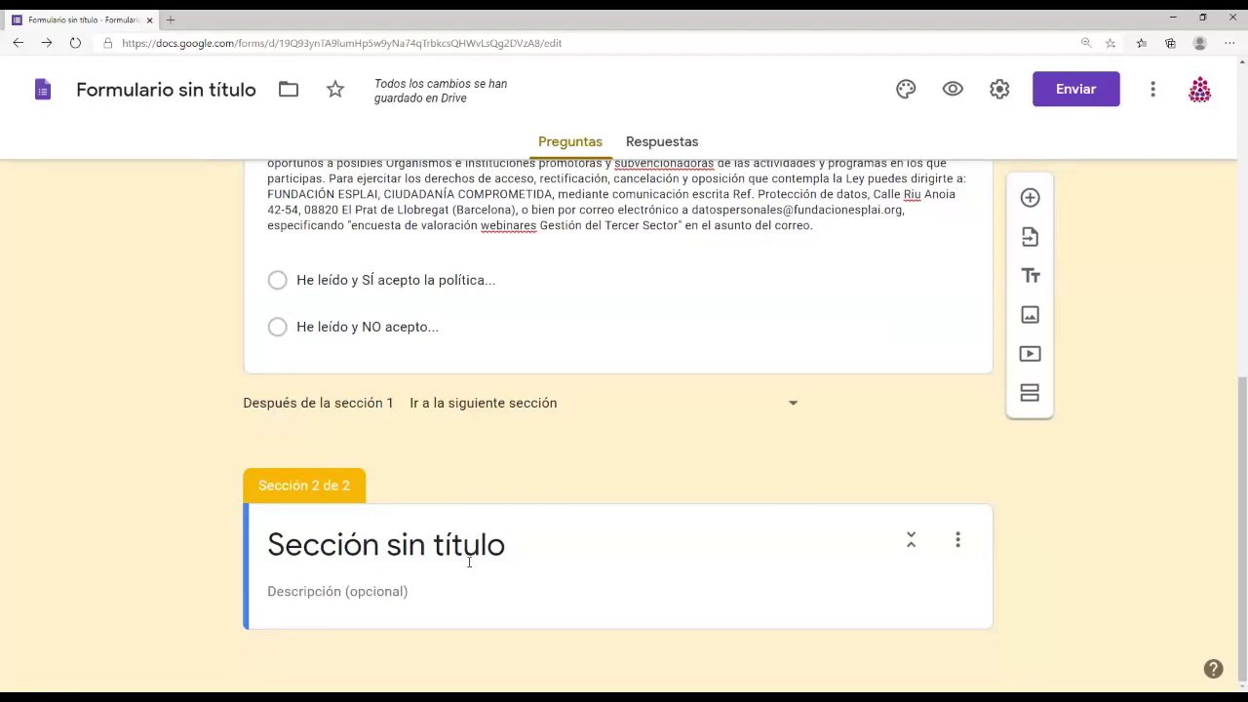
left_click(467, 538)
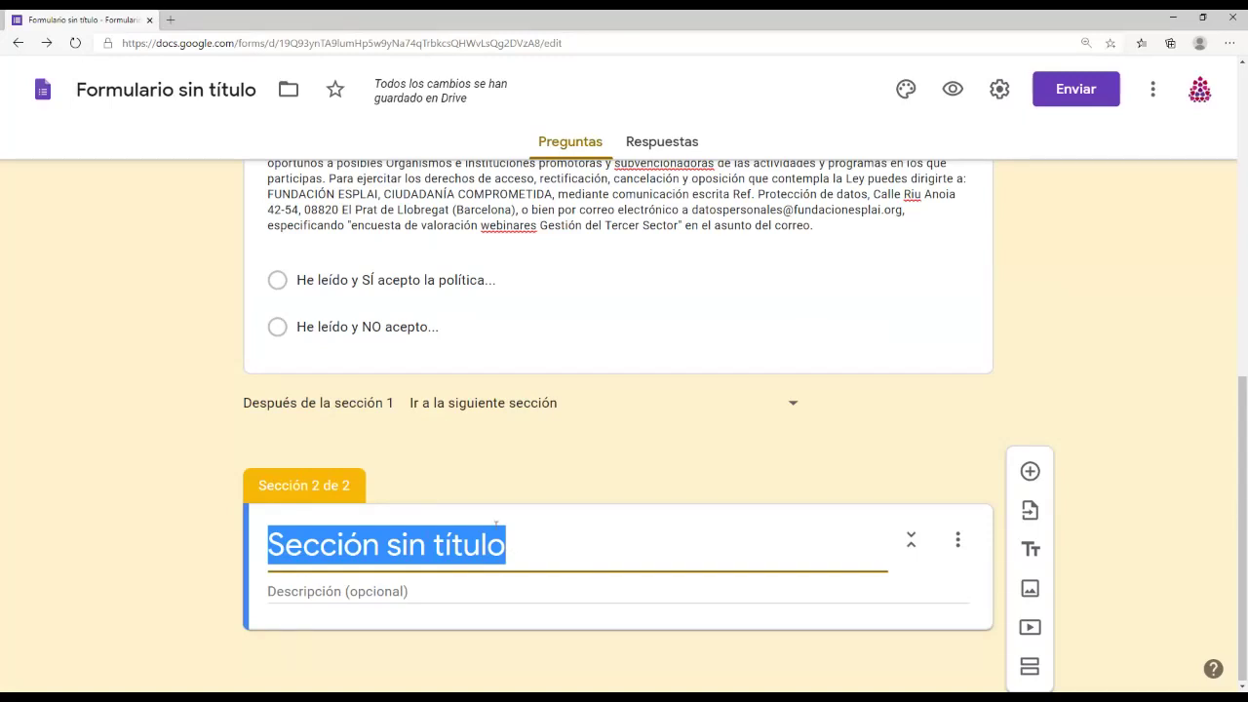
type("iNFORM")
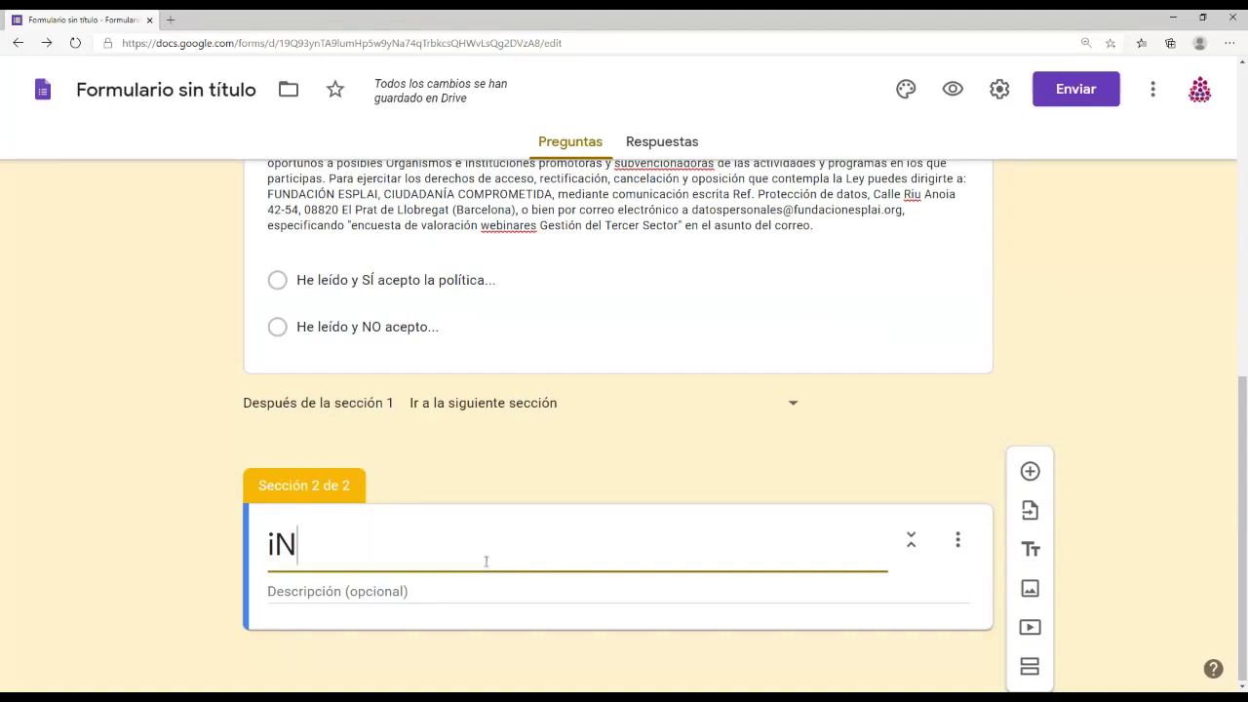
key("BackSpace")
key("BackSpace")
key("BackSpace")
key("BackSpace")
key("BackSpace")
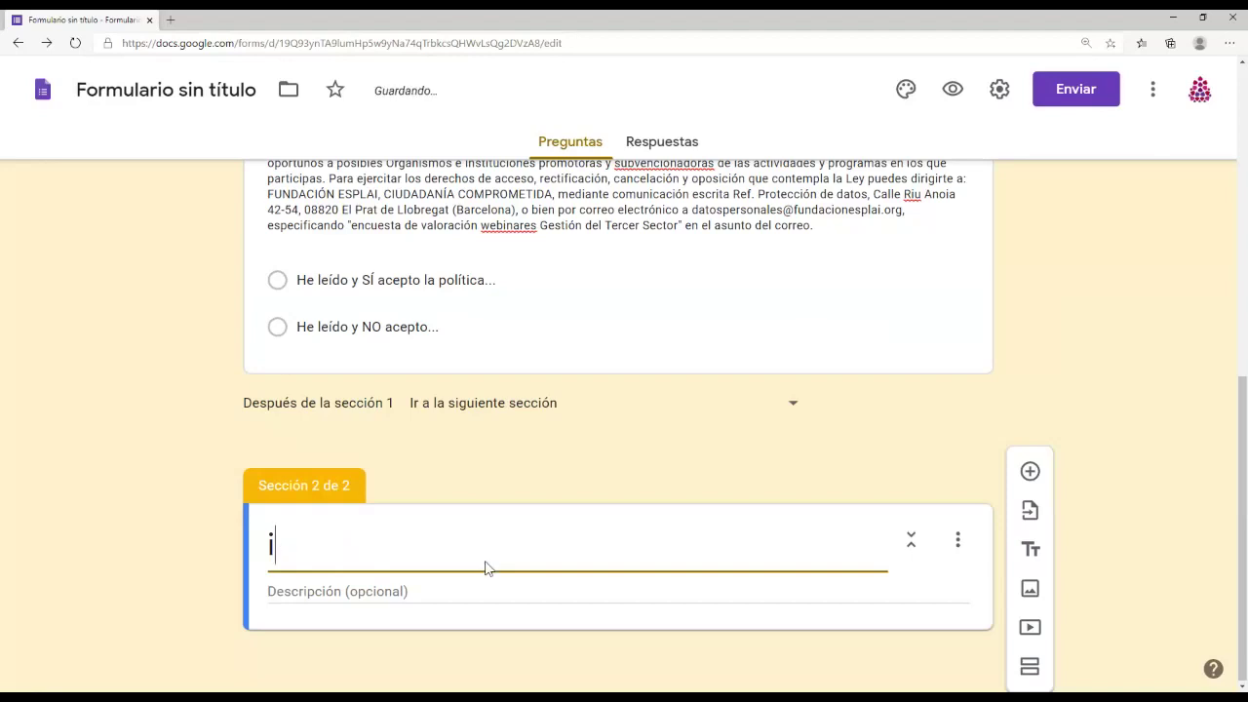
key("BackSpace")
type("Información personal")
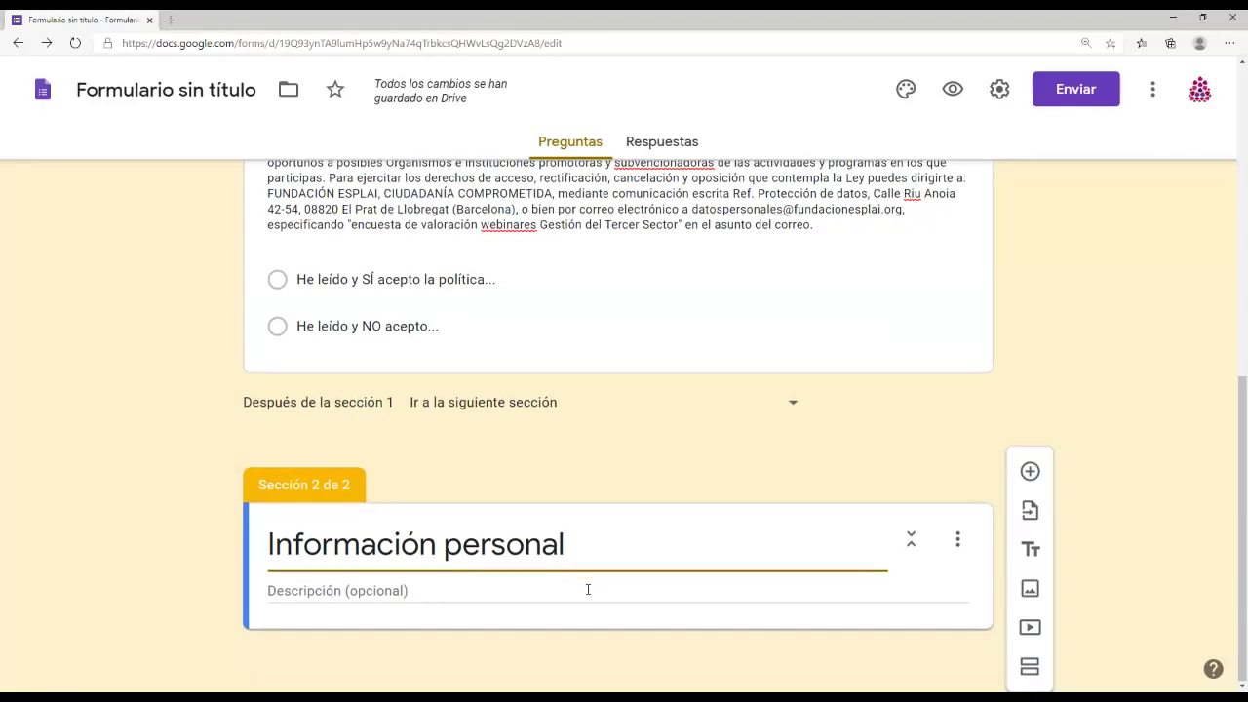
left_click(381, 591)
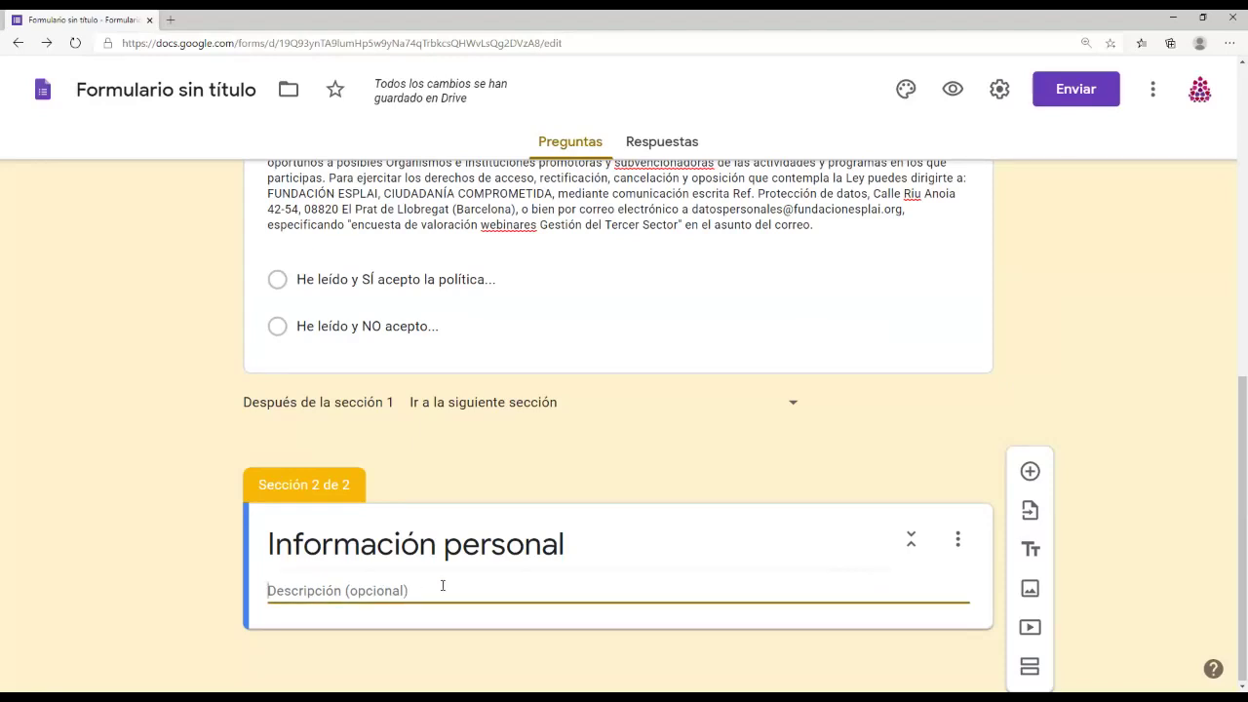
left_click(957, 539)
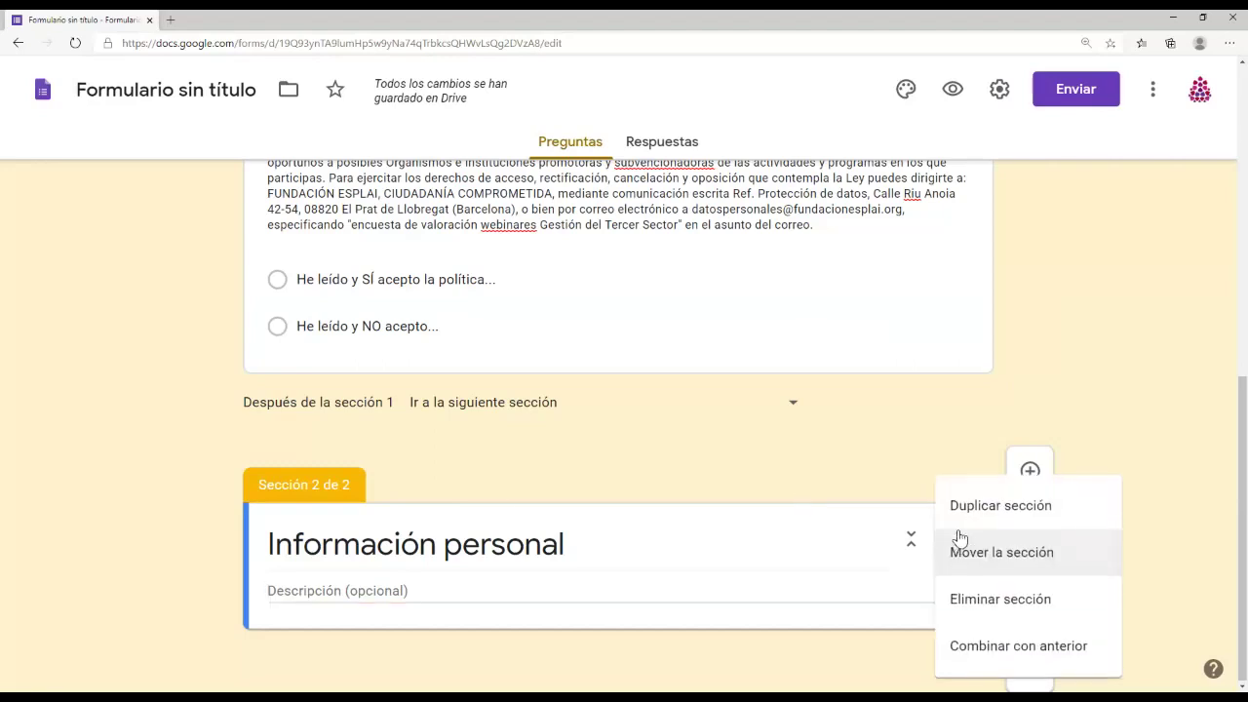
left_click(882, 462)
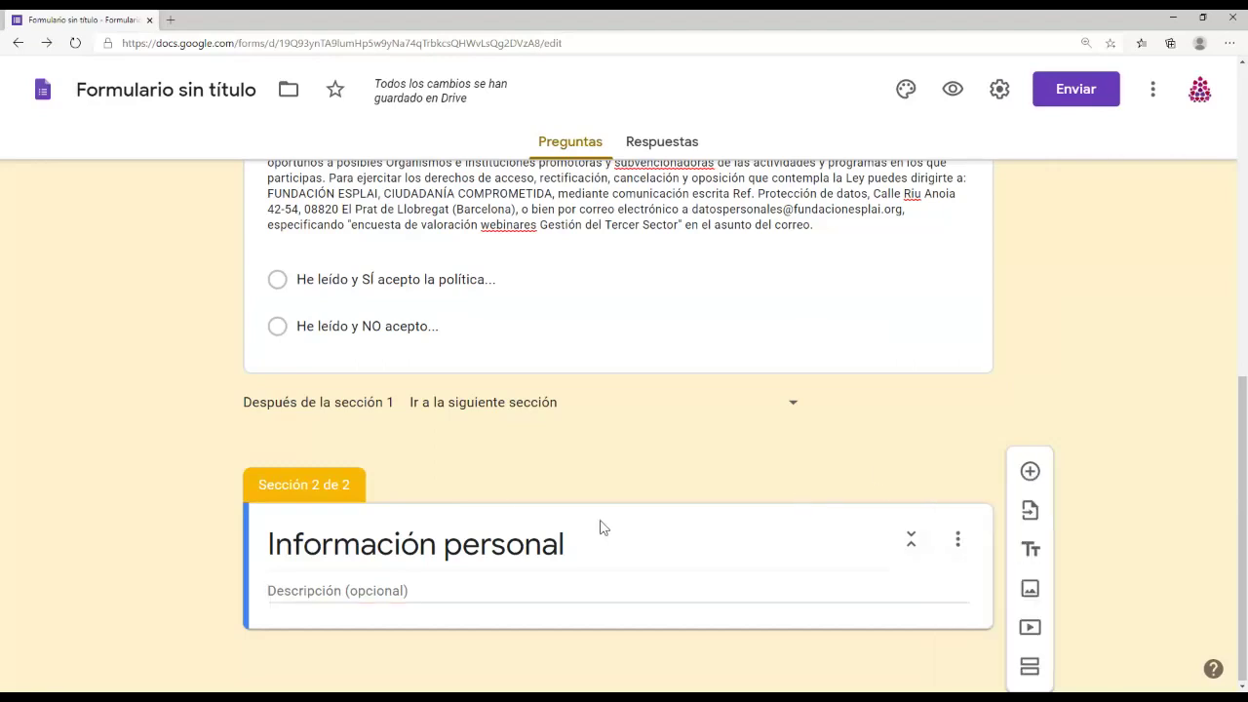
left_click(957, 539)
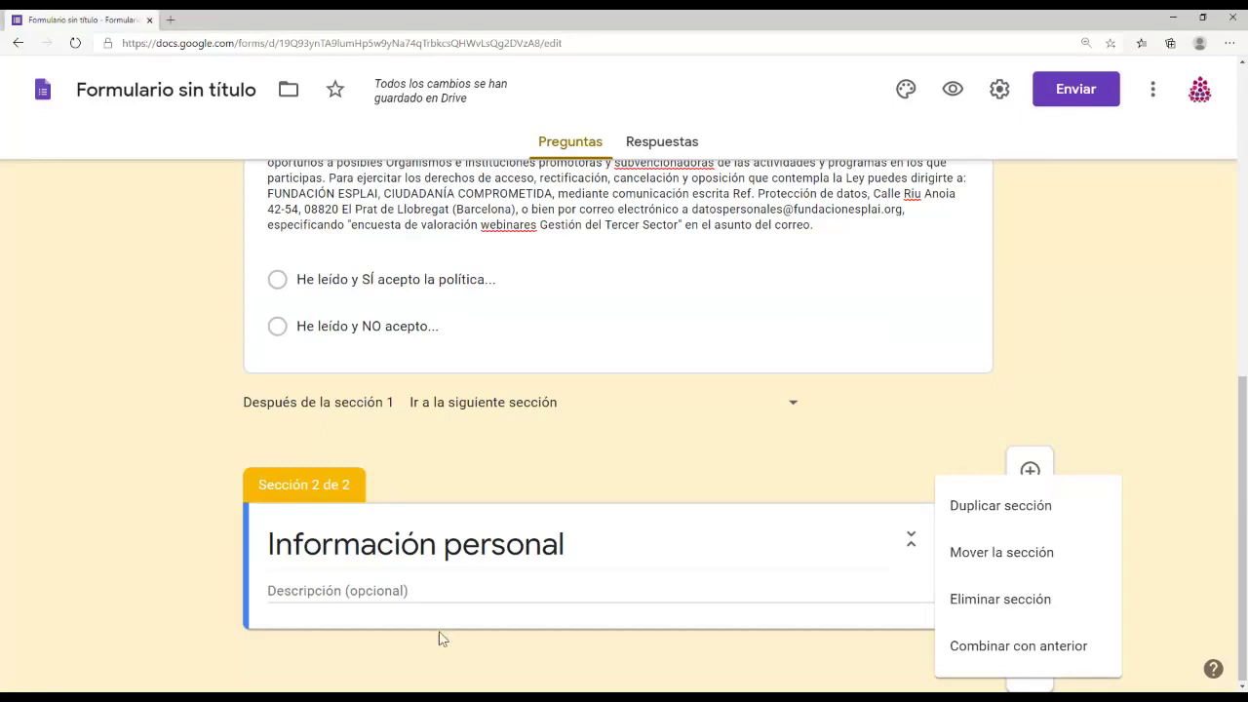
left_click(819, 593)
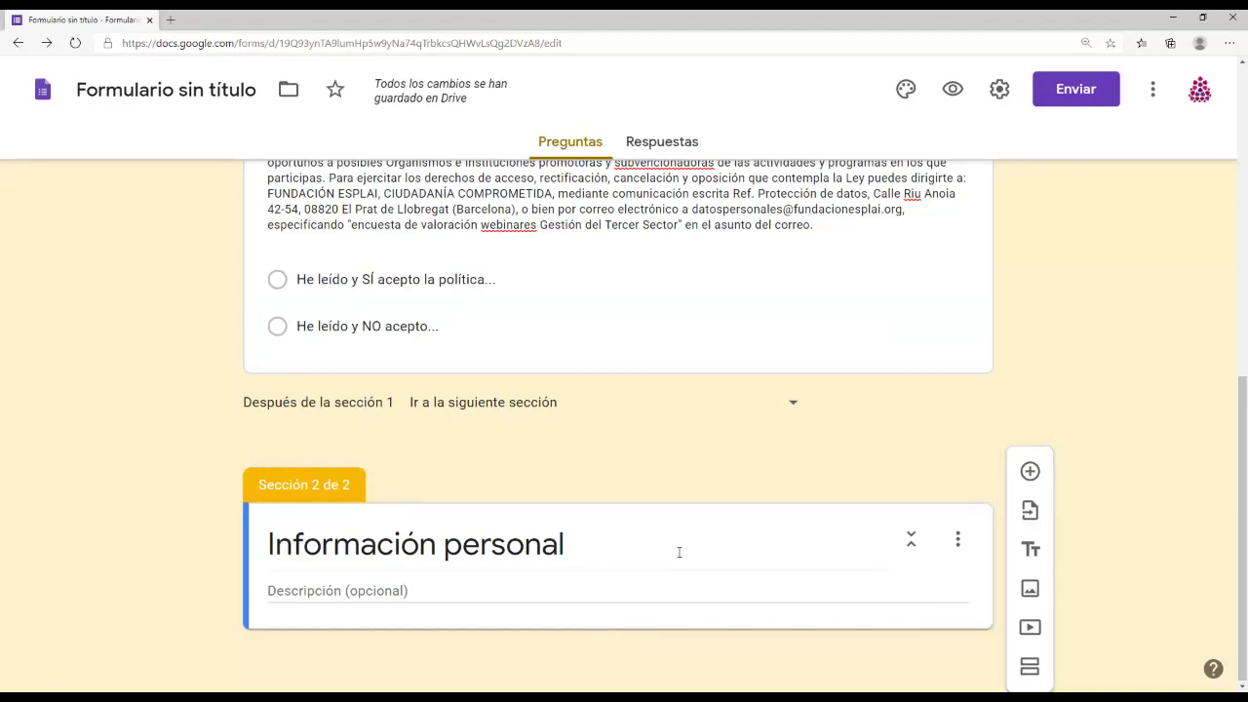
left_click(529, 591)
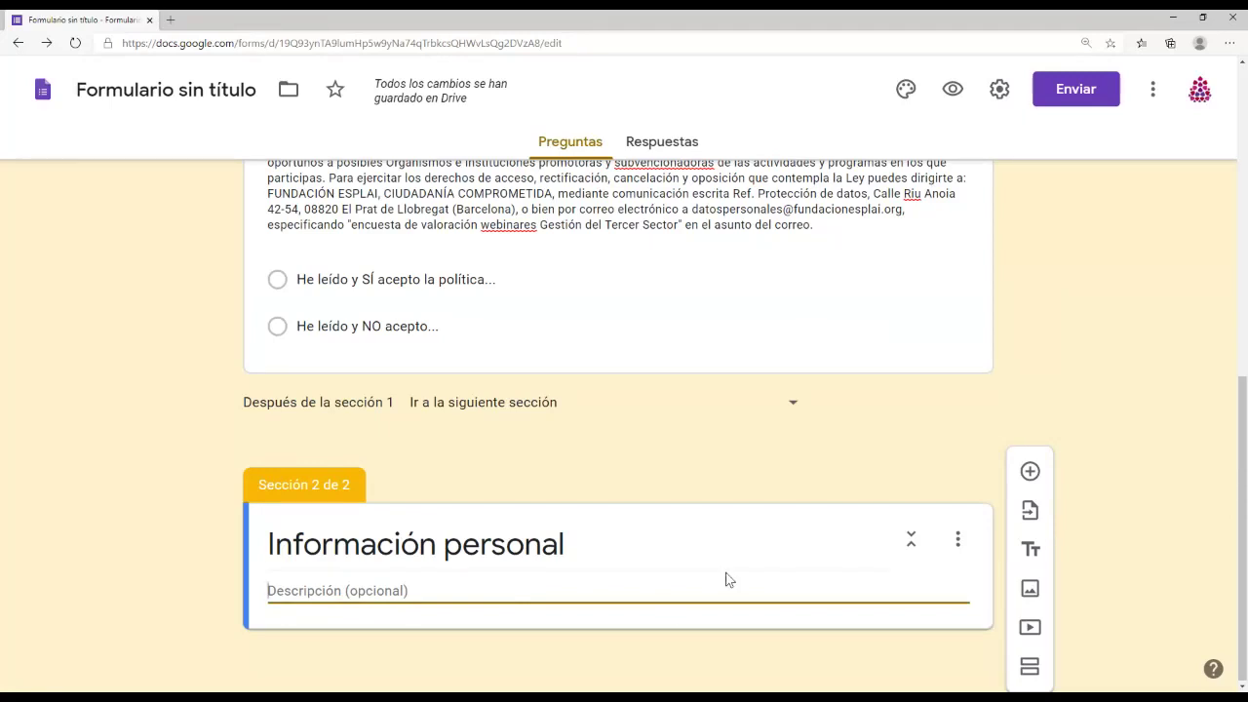
left_click(910, 541)
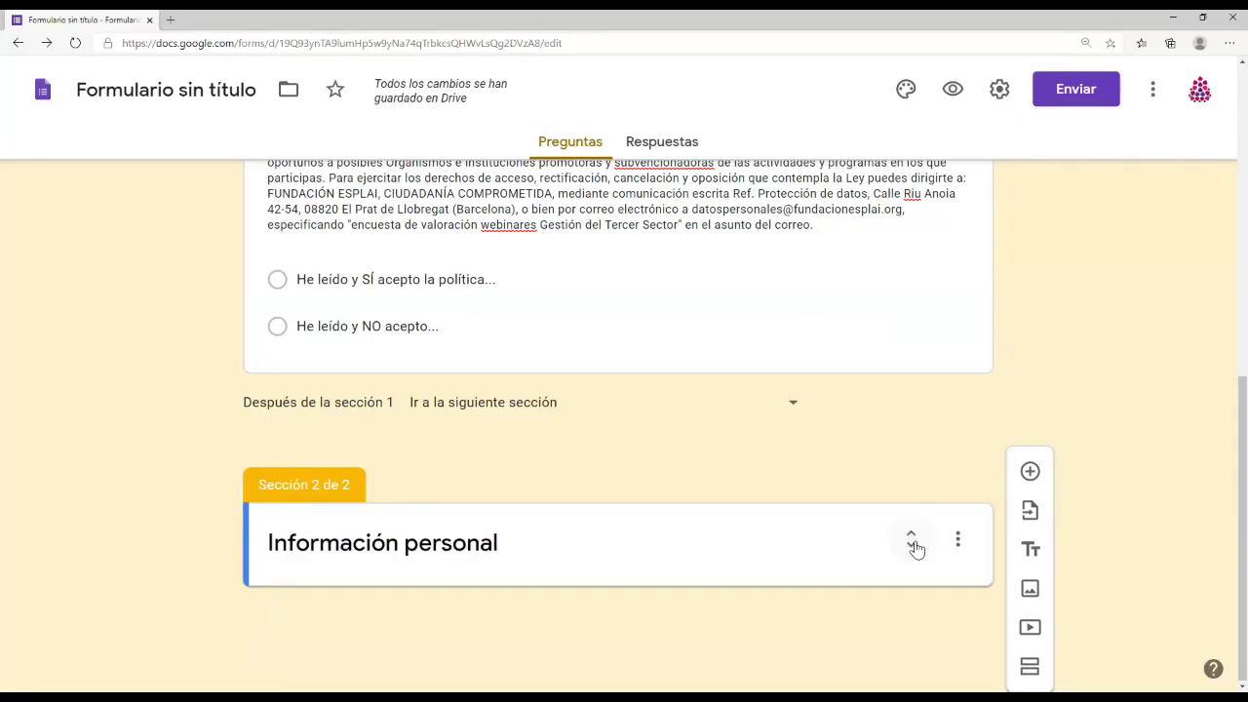
left_click(912, 542)
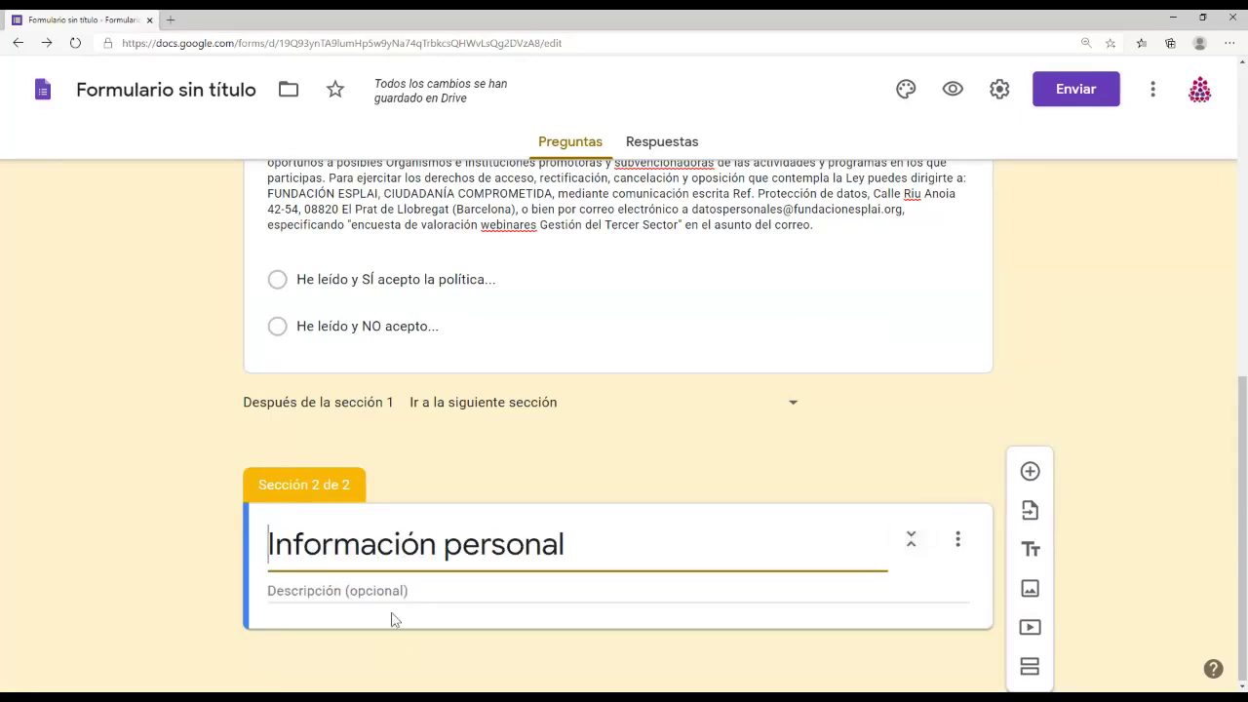
left_click(958, 542)
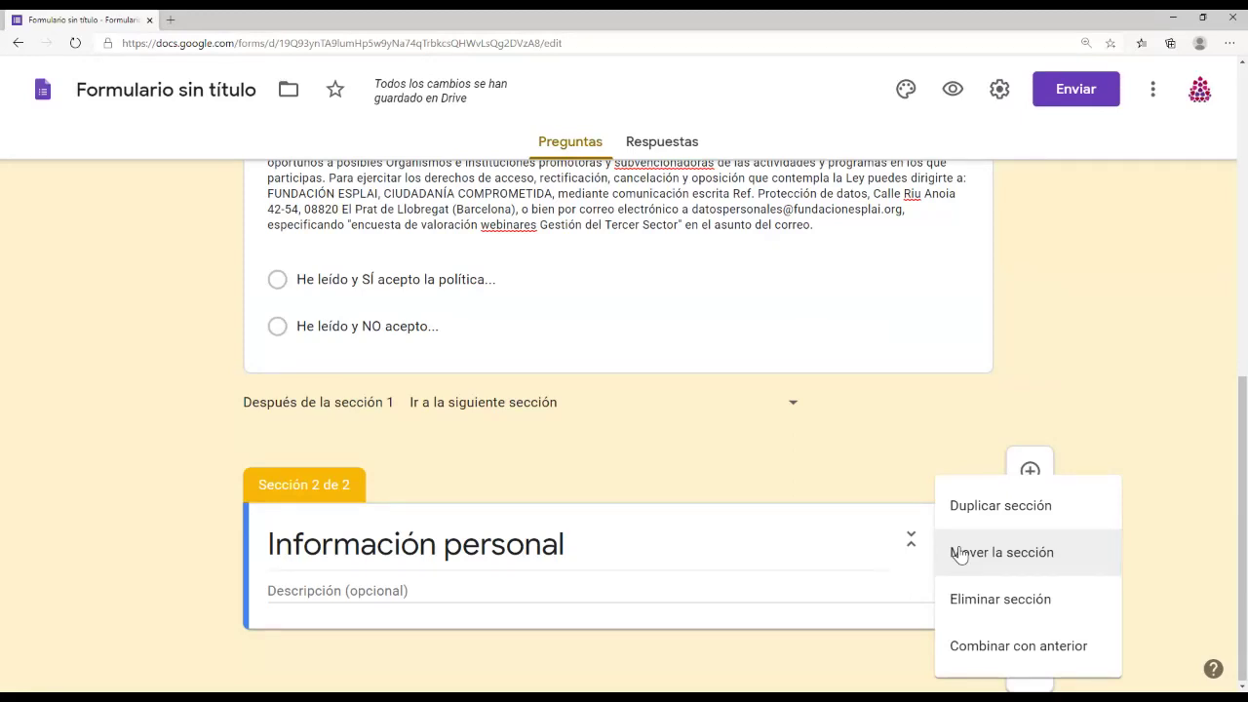
left_click(640, 479)
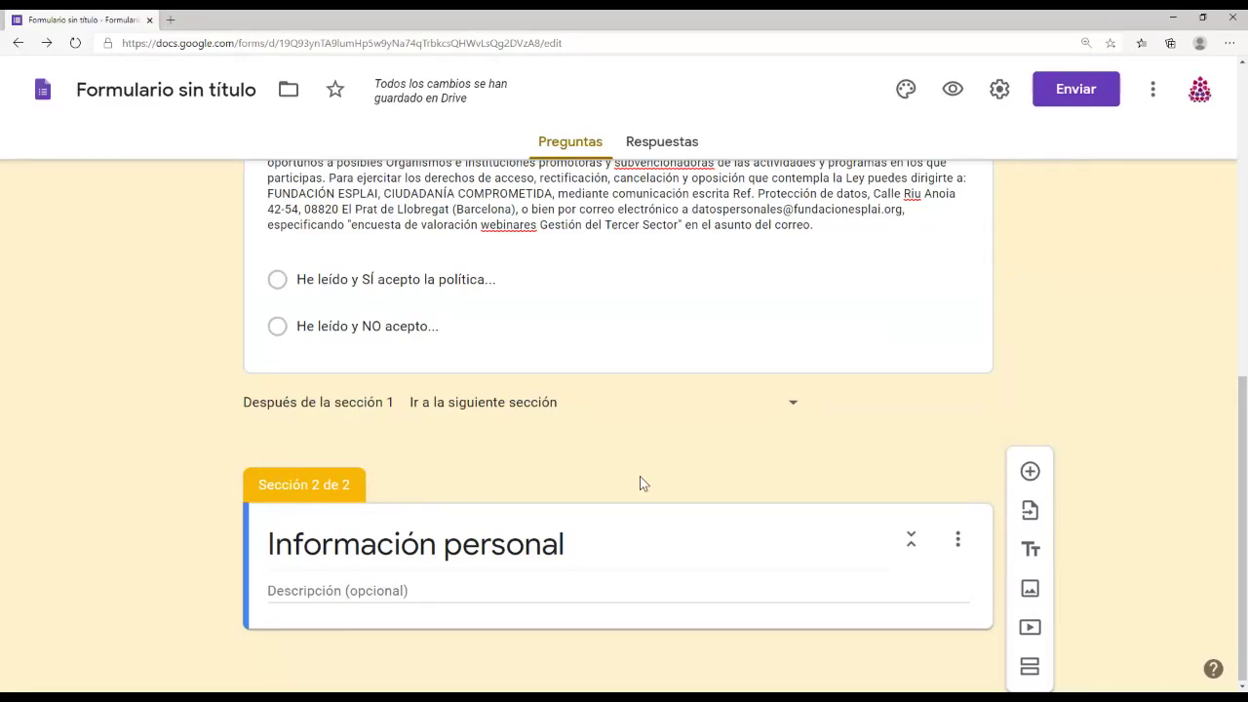
scroll(816, 451, "up", 2)
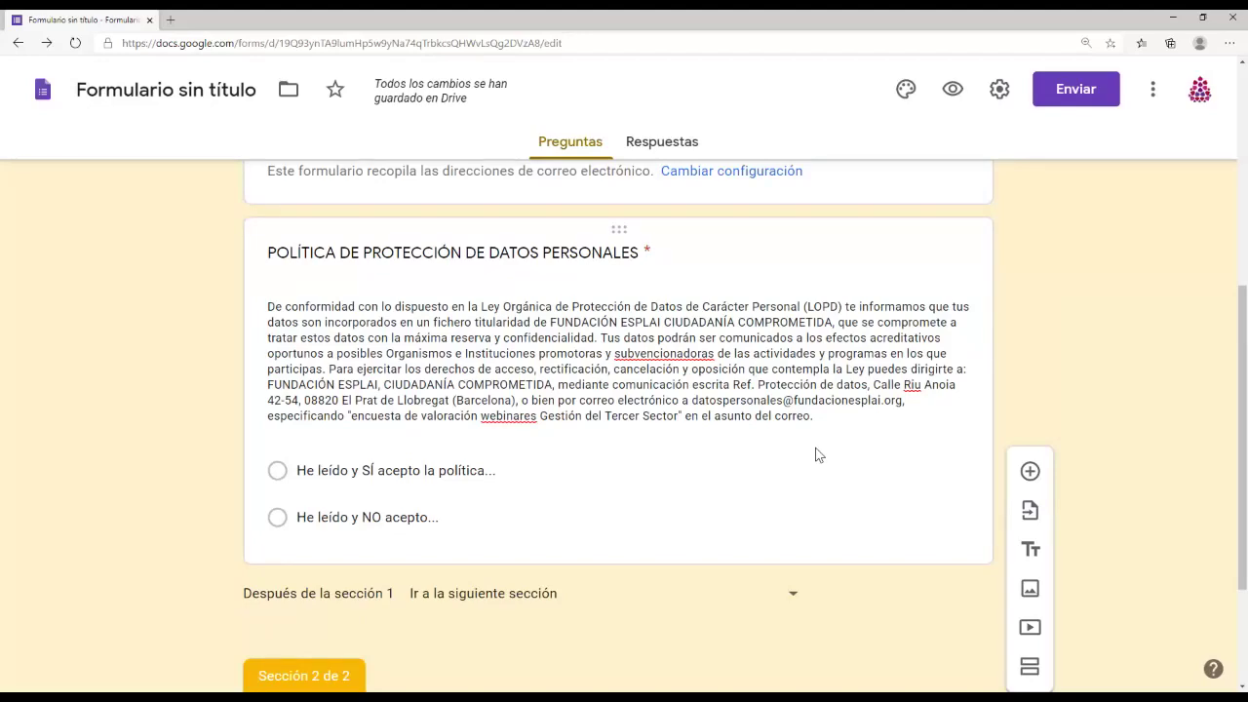
left_click(810, 476)
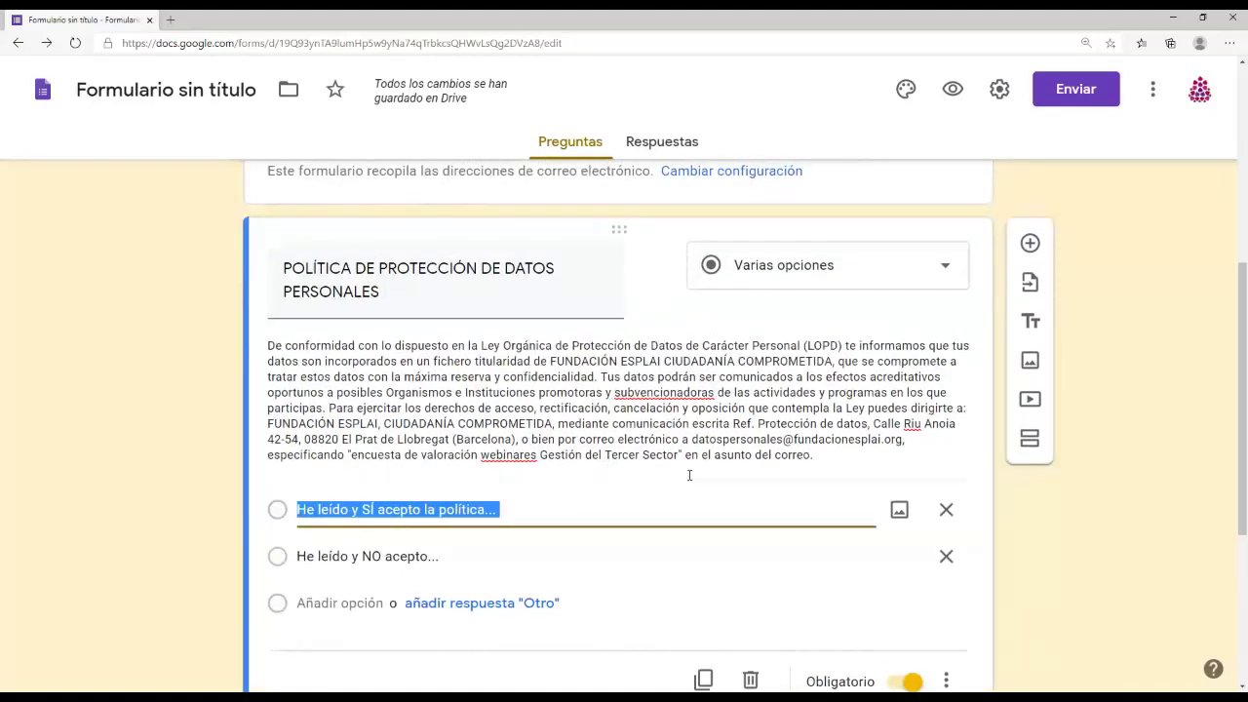
scroll(710, 490, "down", 1)
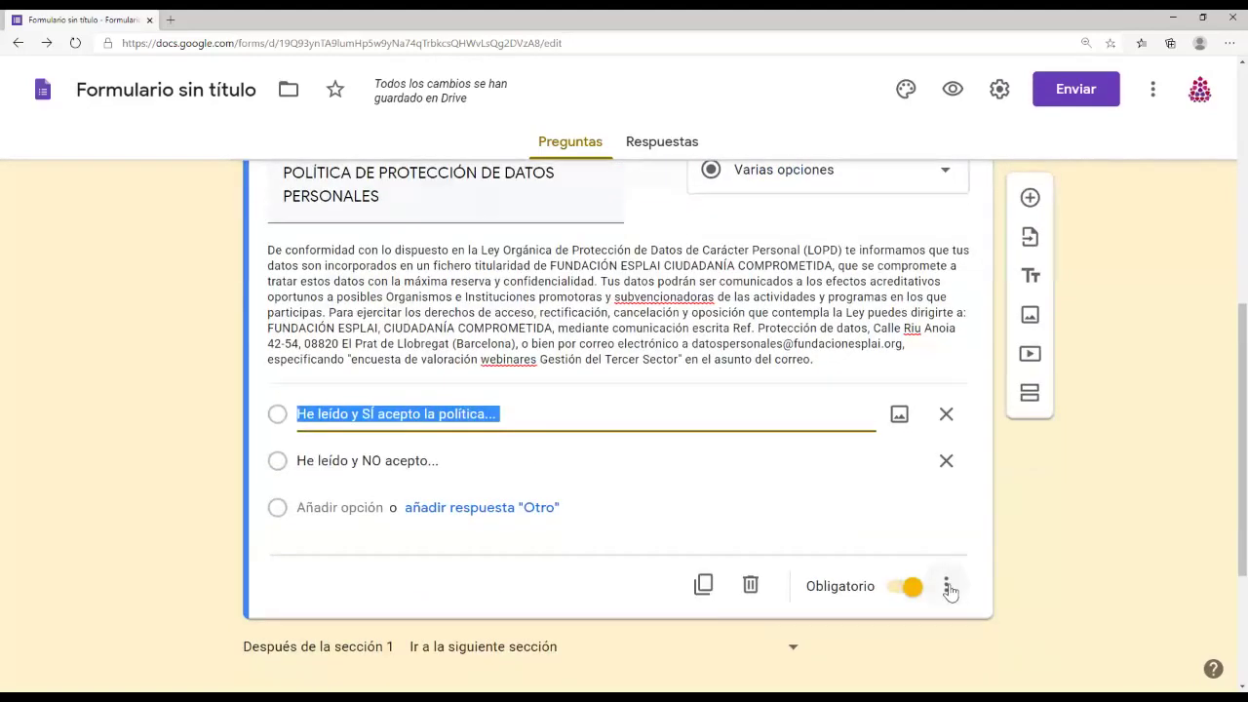
left_click(946, 586)
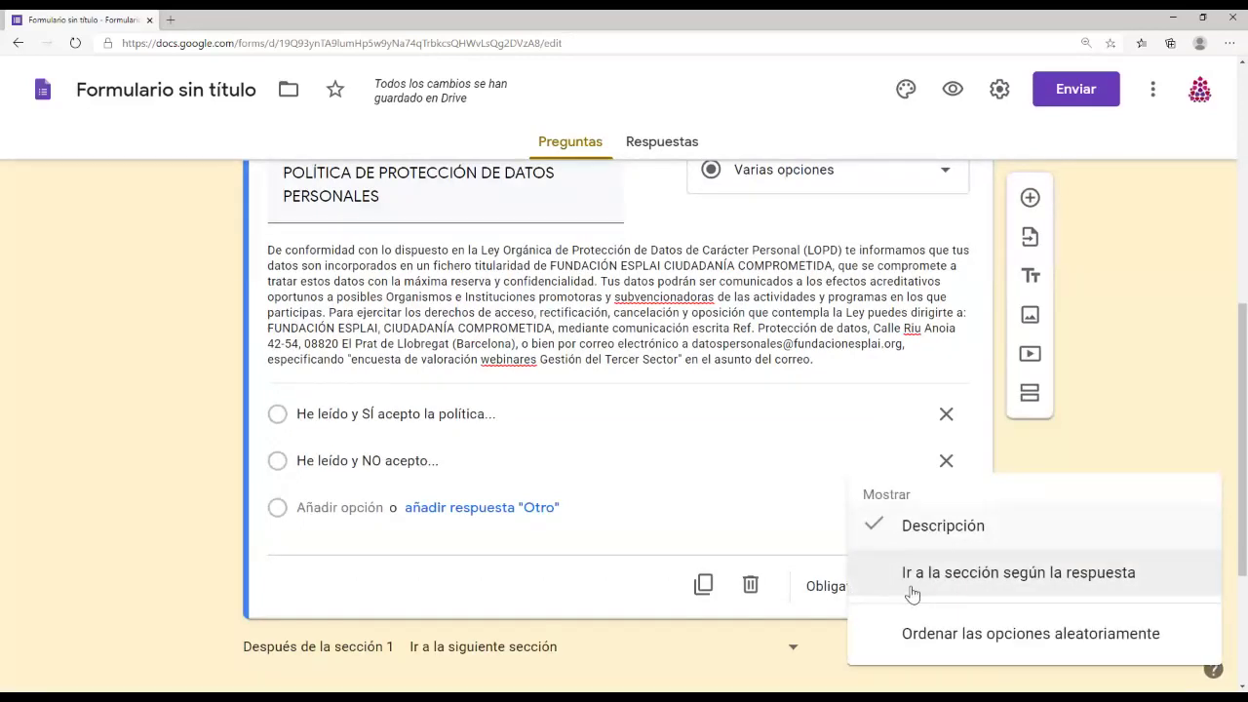
left_click(753, 528)
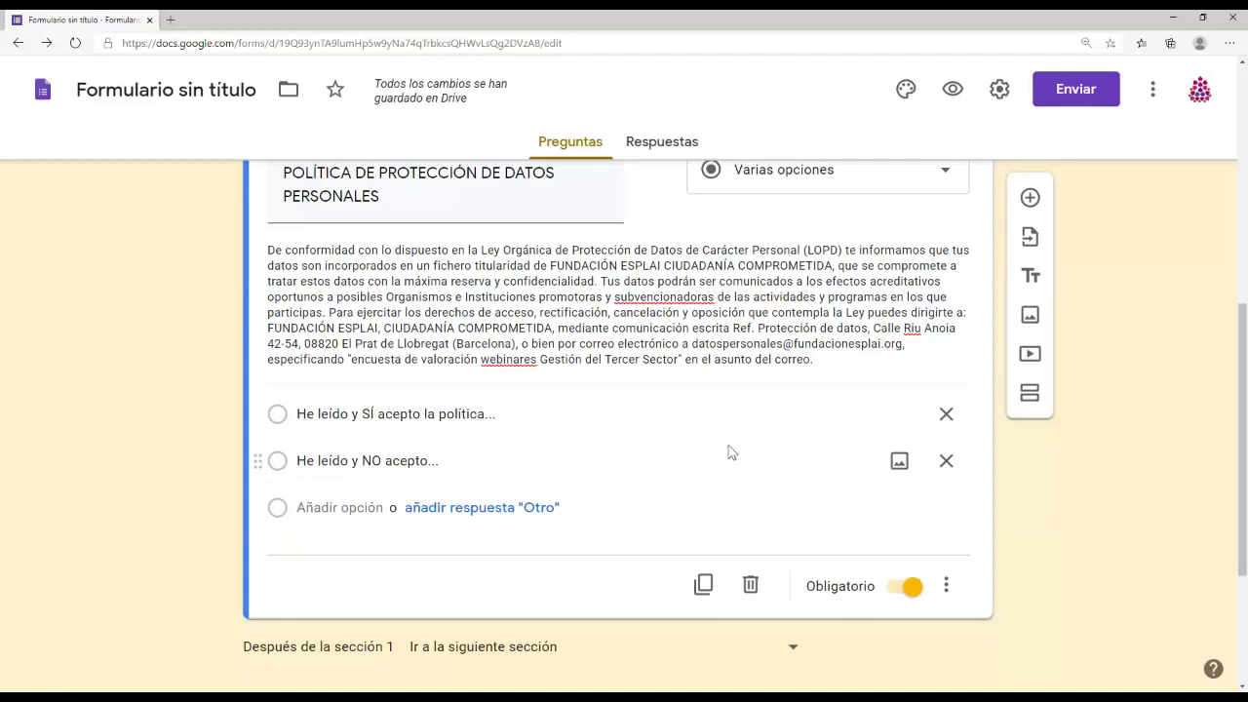
Step: Add a new question, move it below the Información personal header, and title it 'Nombre y apellidos'
scroll(786, 539, "down", 3)
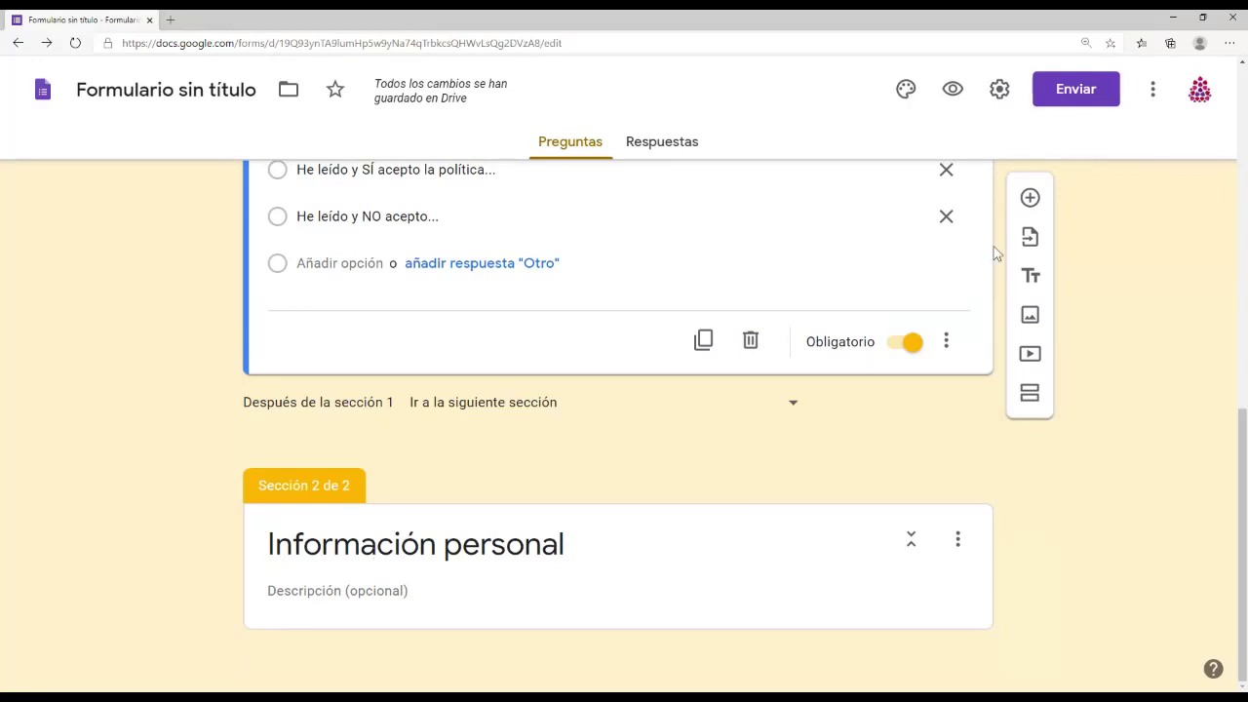
left_click(1029, 198)
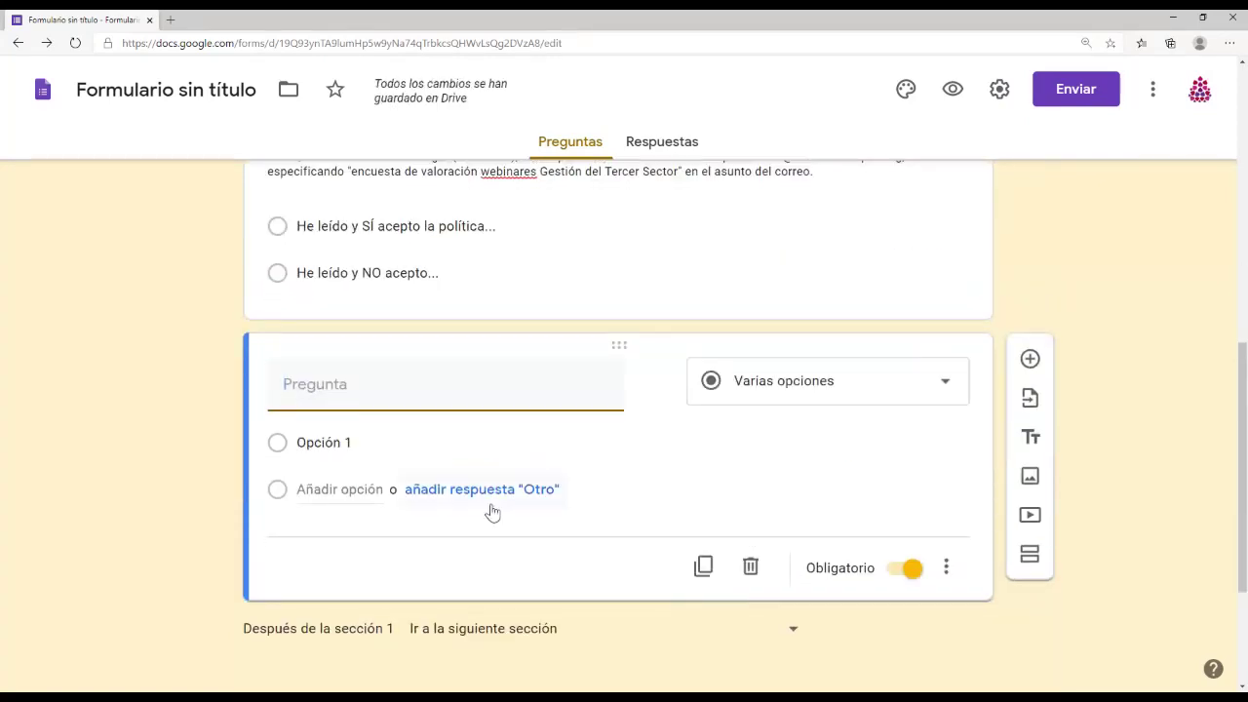
scroll(605, 523, "up", 3)
scroll(604, 522, "up", 3)
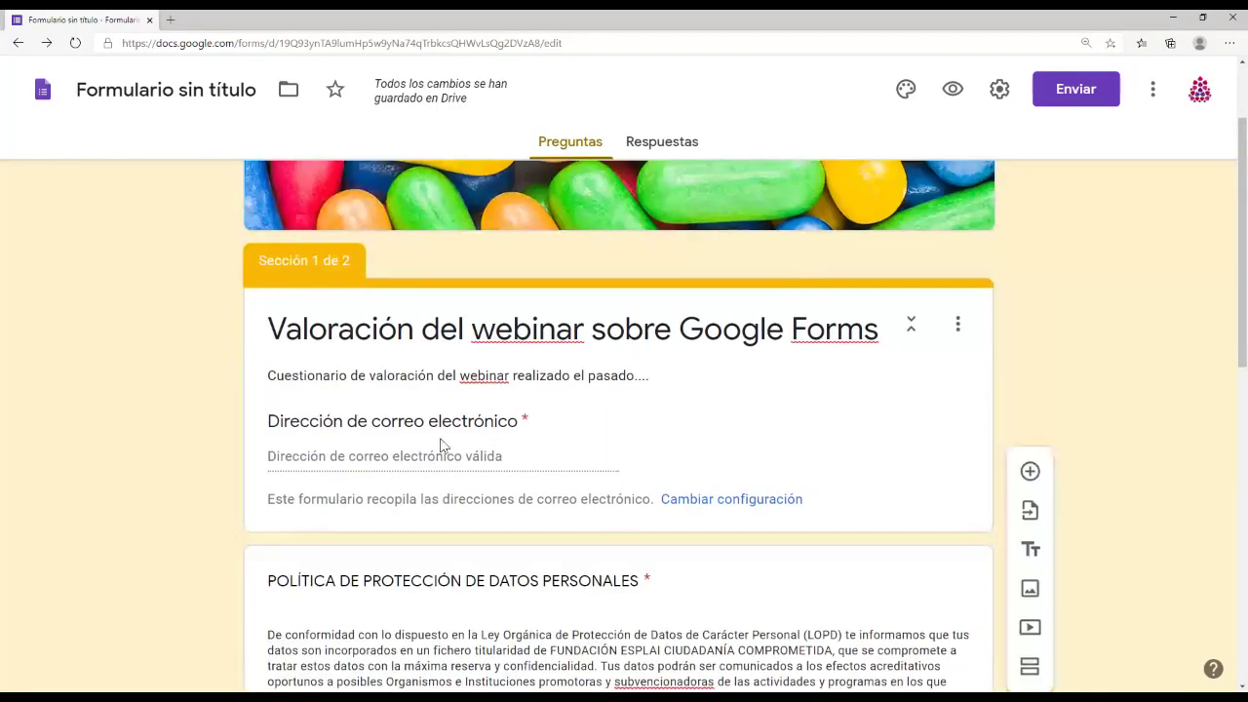
scroll(441, 446, "down", 7)
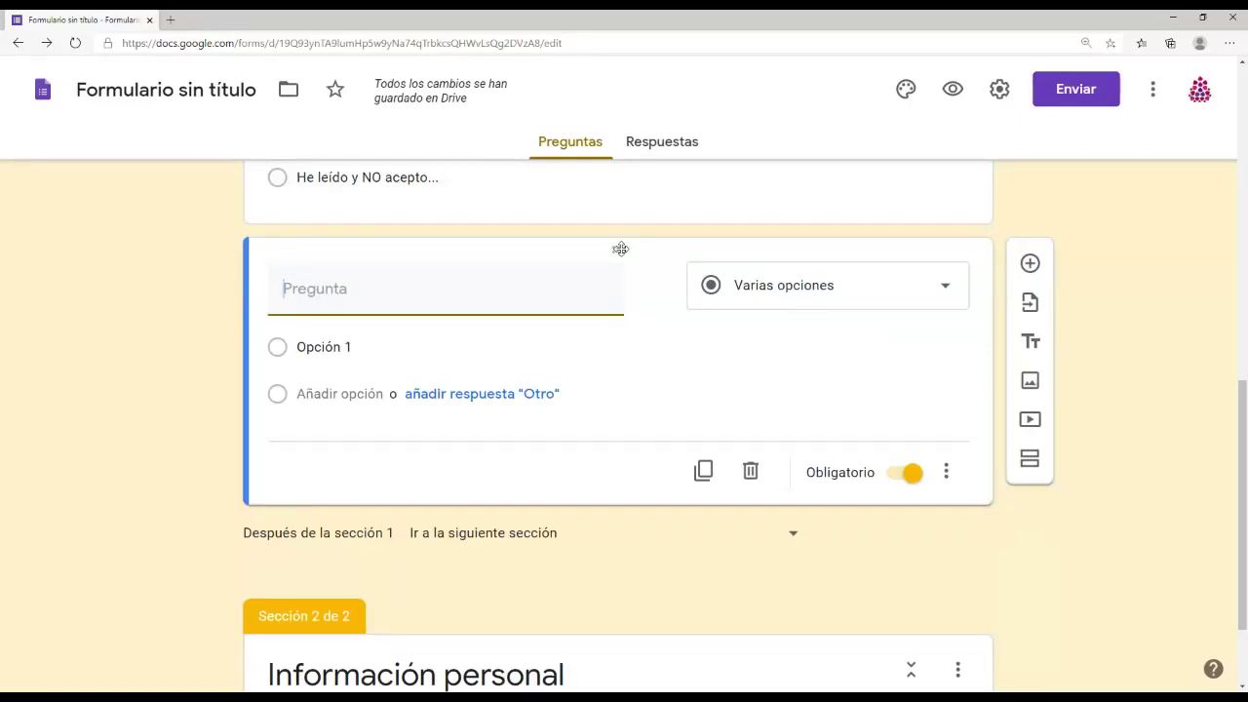
left_click_drag(620, 248, 618, 451)
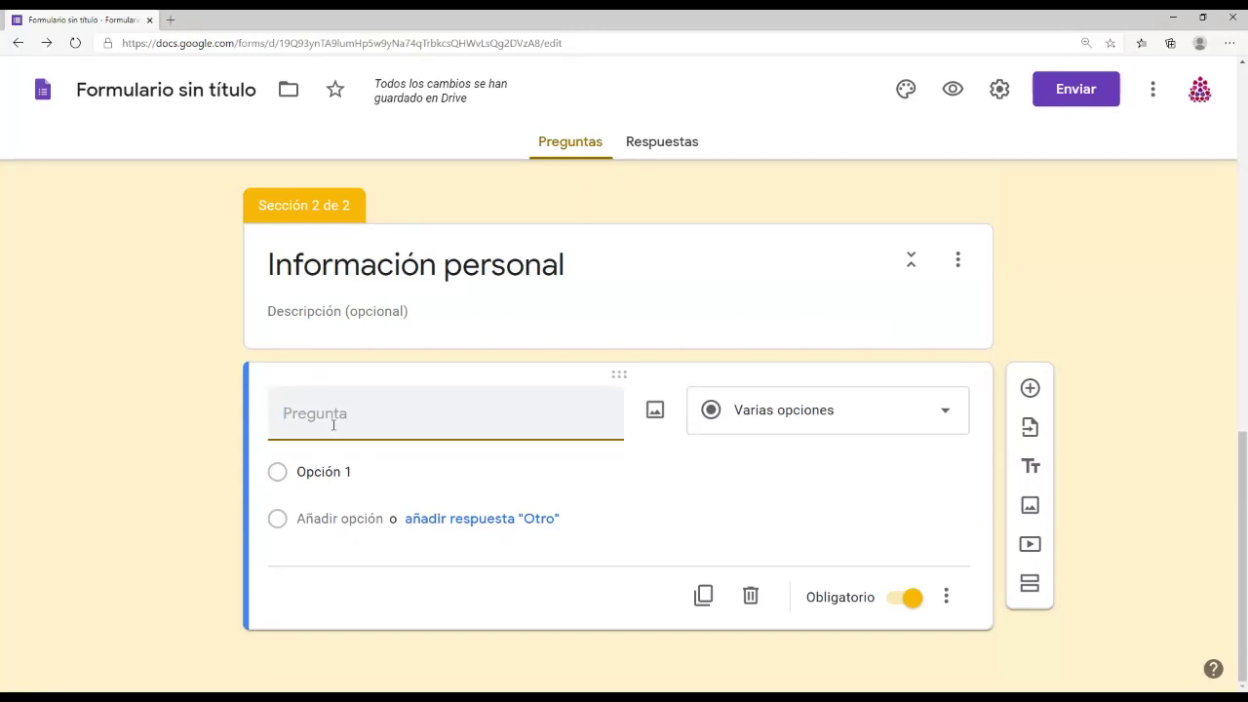
type("Nomb")
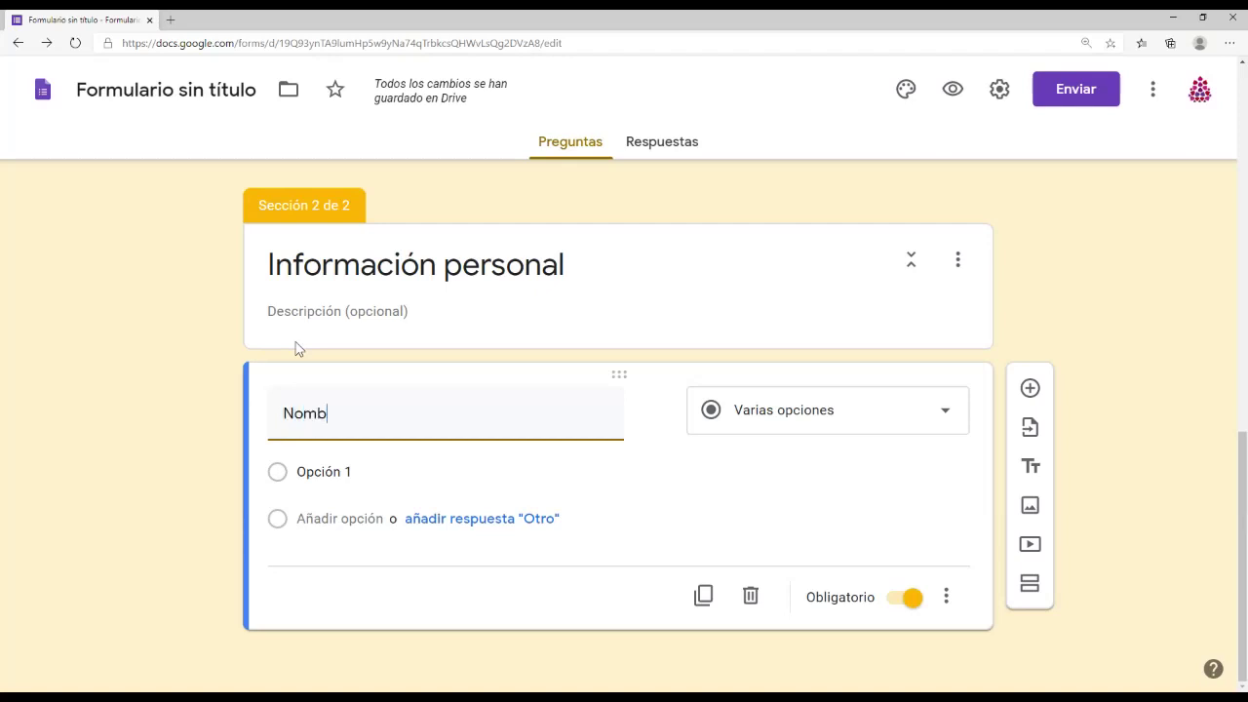
type("re y apellidos")
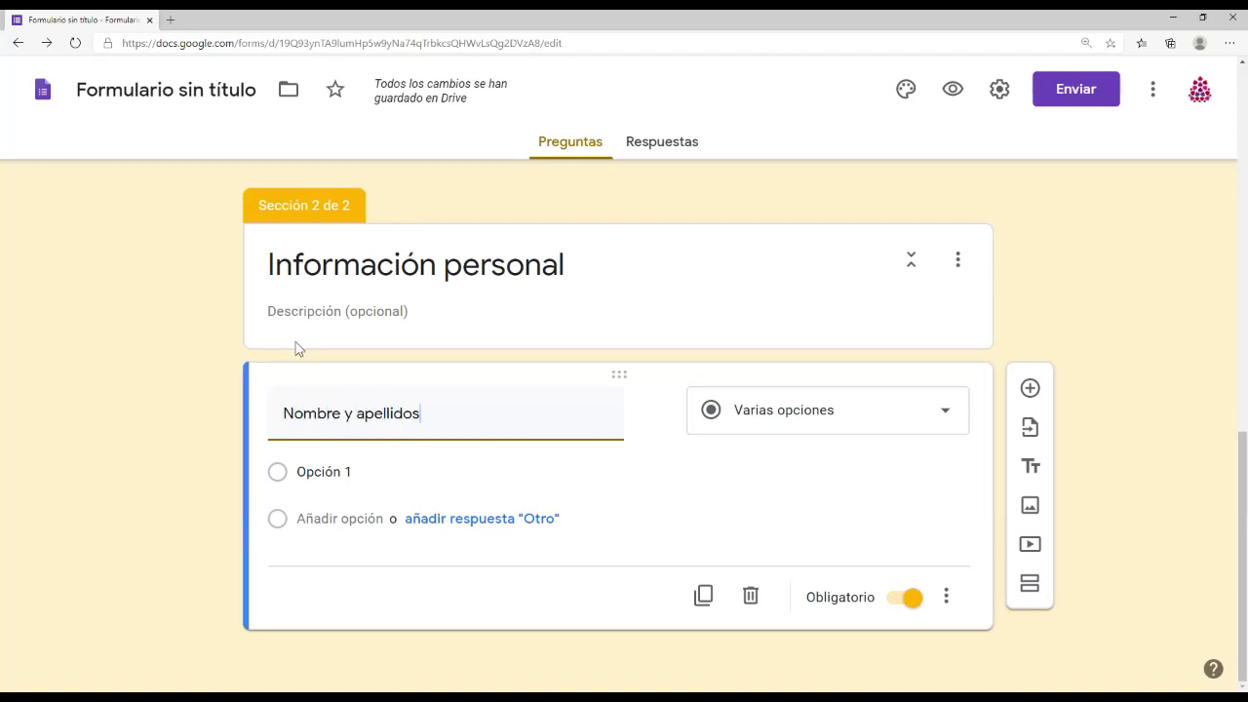
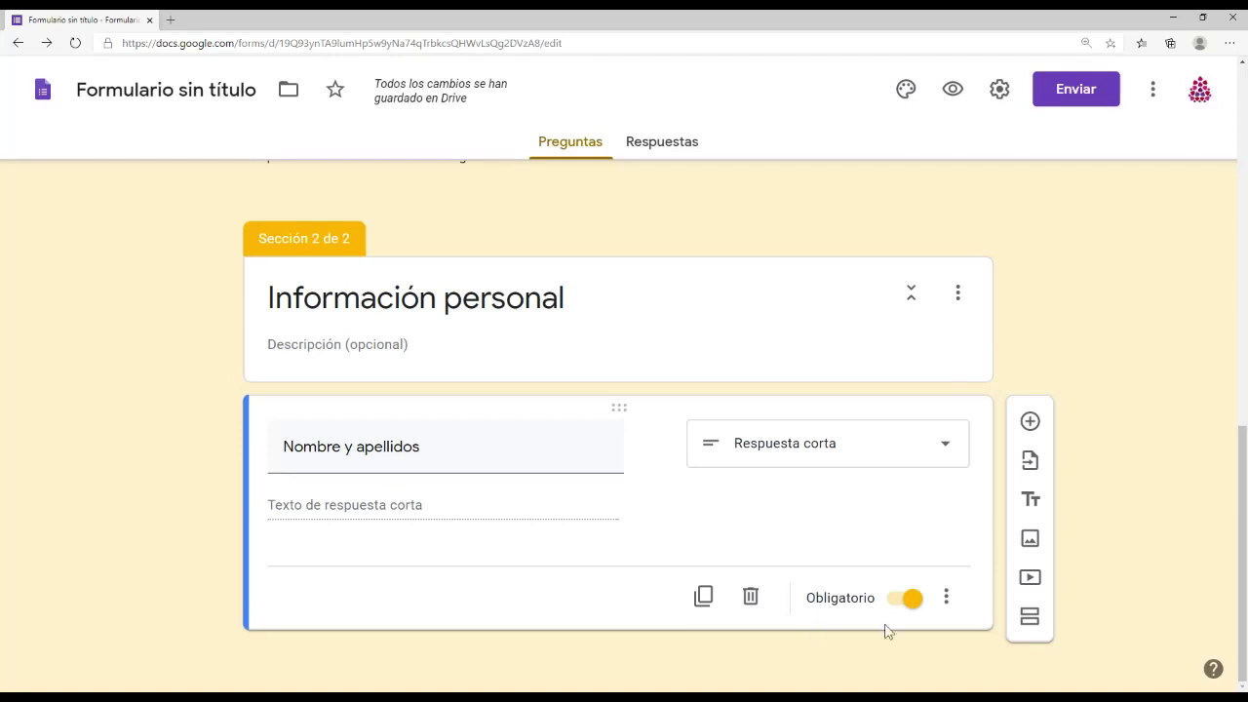
Step: Add the question 'Entidad a la que perteneces' below 'Nombre y apellidos', then insert another blank question
left_click(1029, 421)
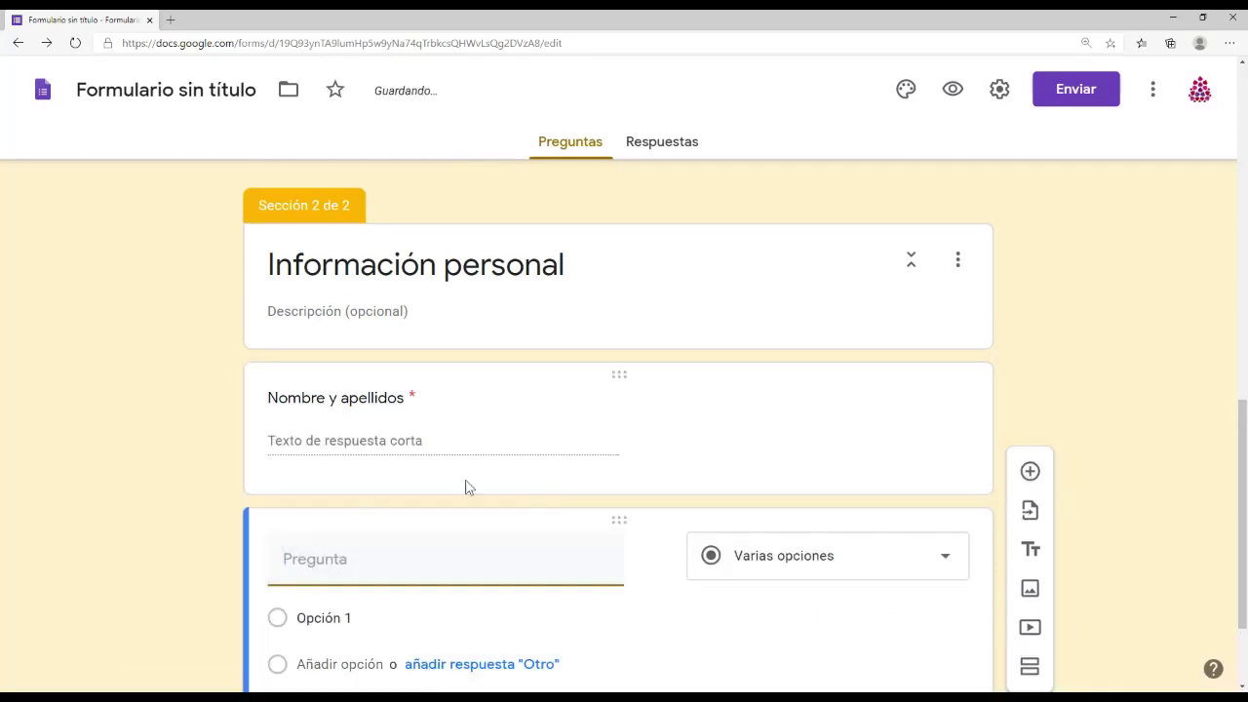
left_click(424, 448)
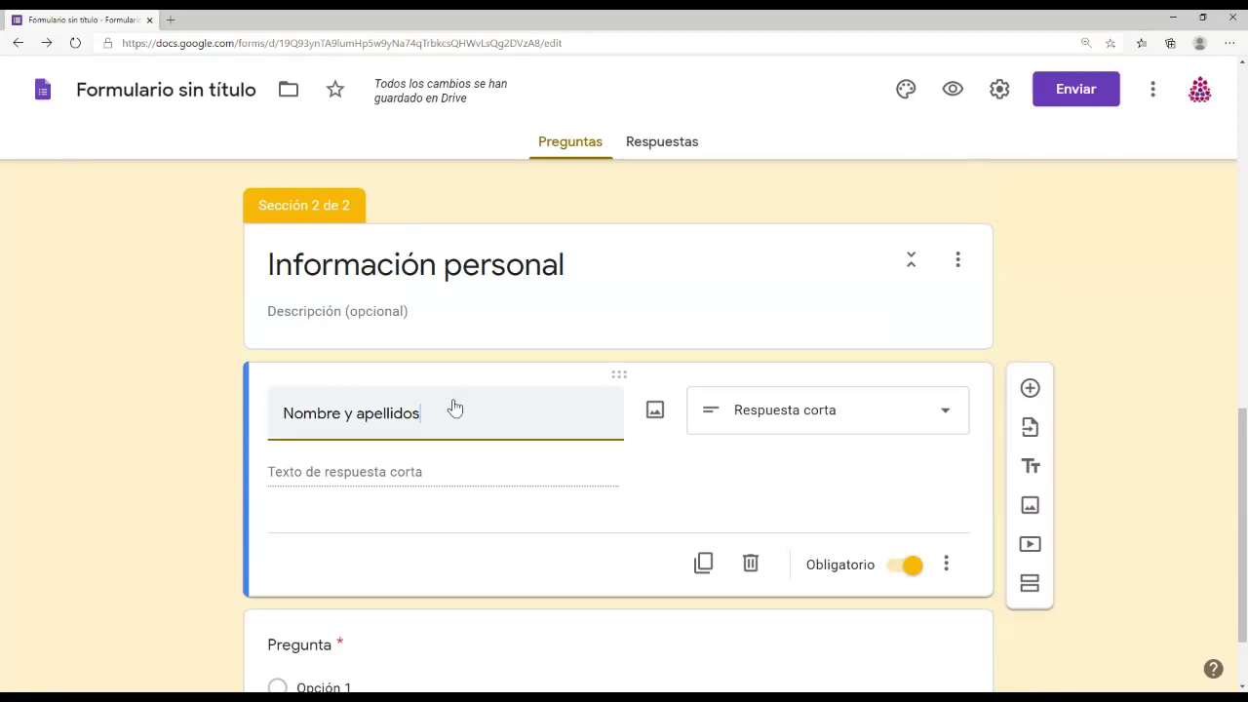
scroll(482, 565, "down", 1)
left_click(327, 541)
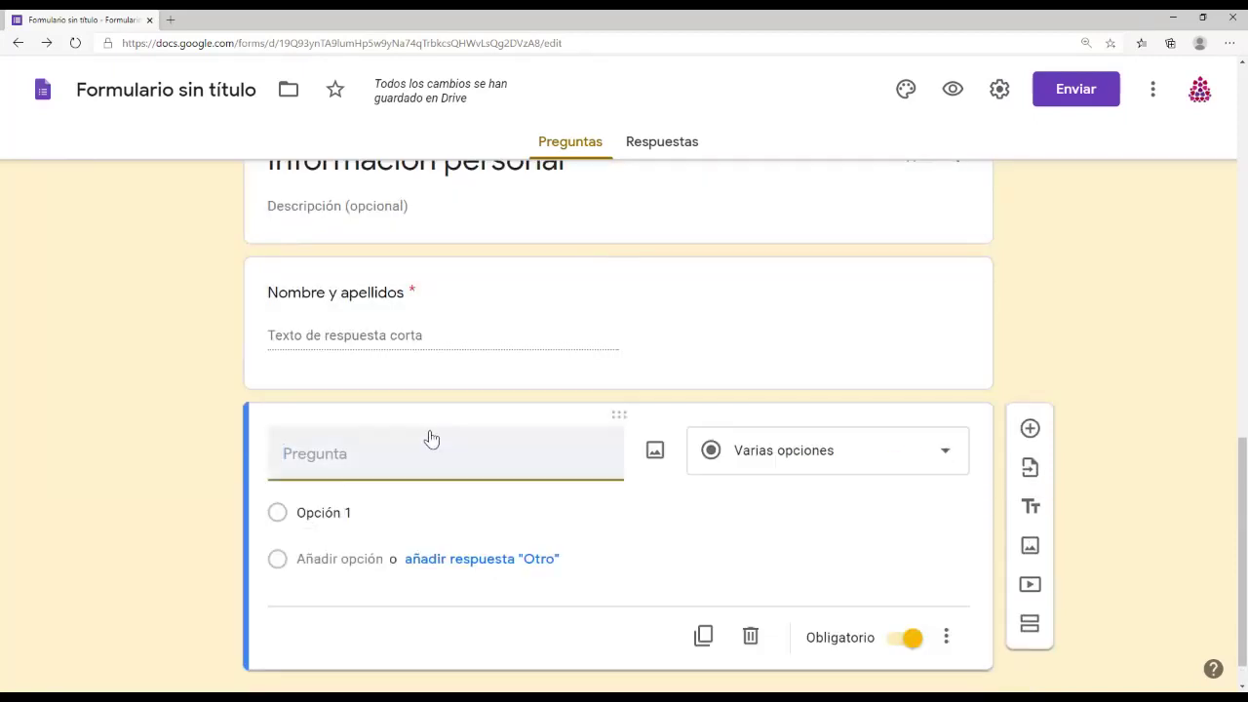
type("Entidad a la que pertences")
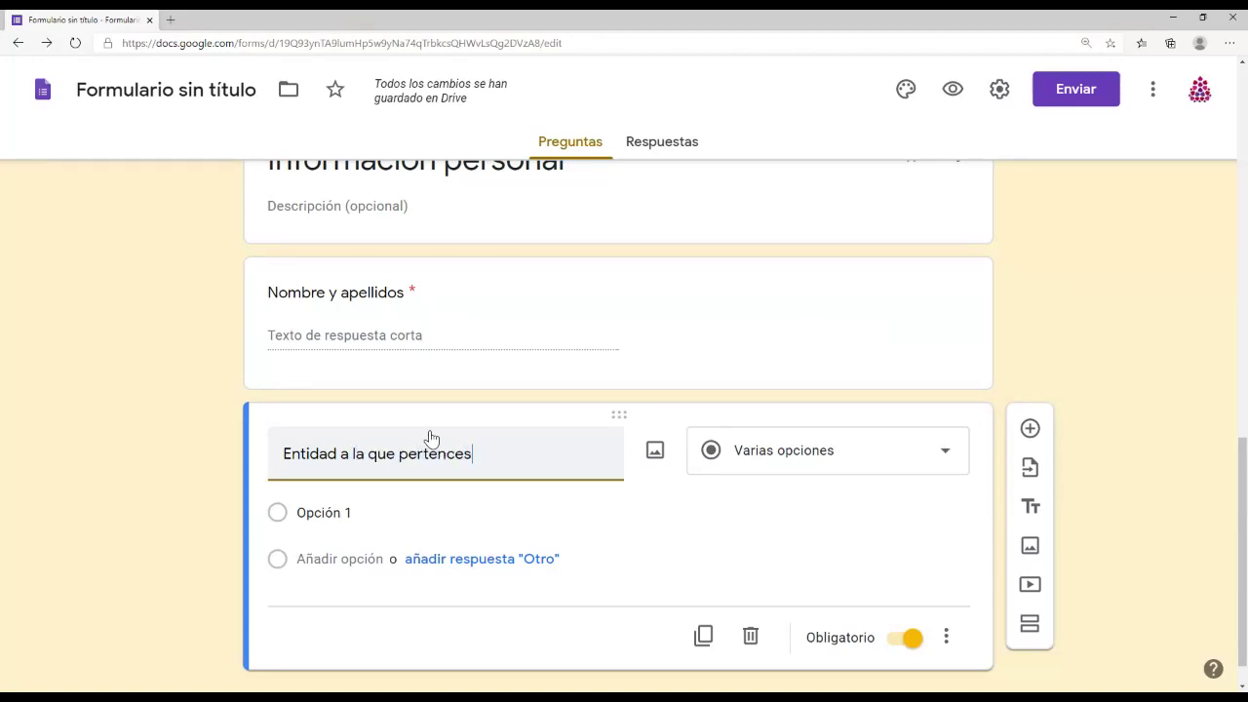
key("BackSpace")
key("BackSpace")
key("BackSpace")
type("eces")
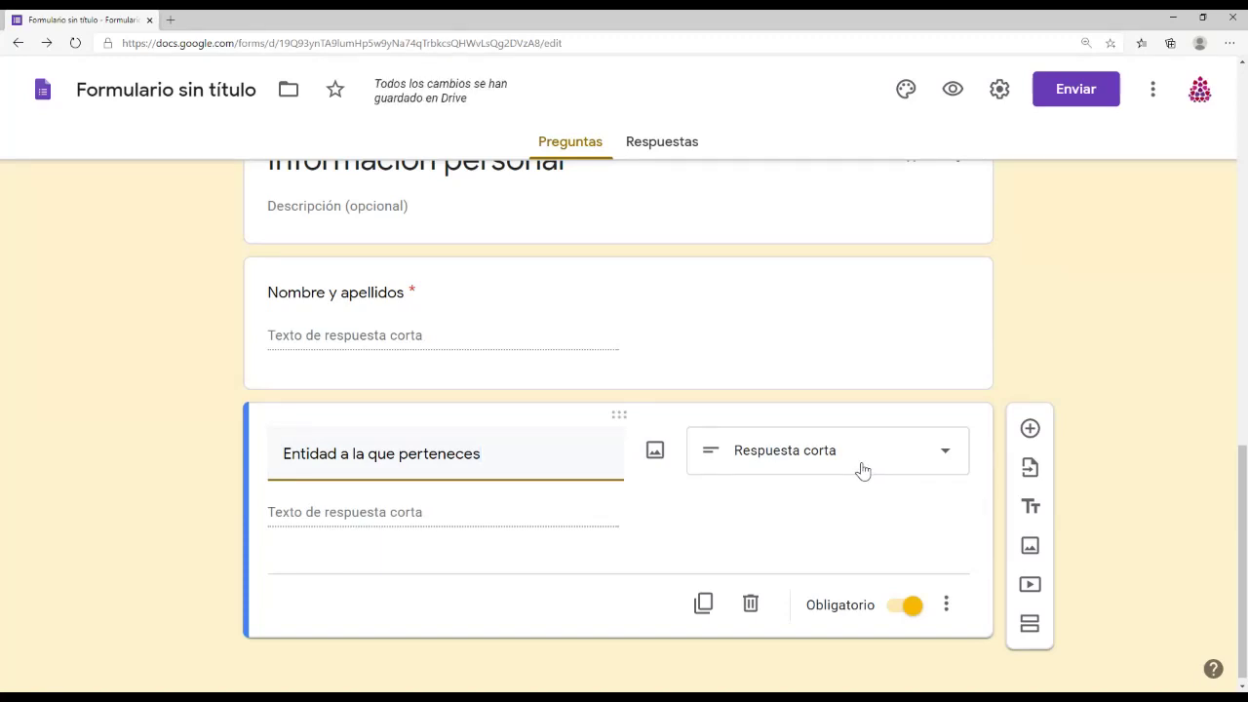
left_click(1031, 429)
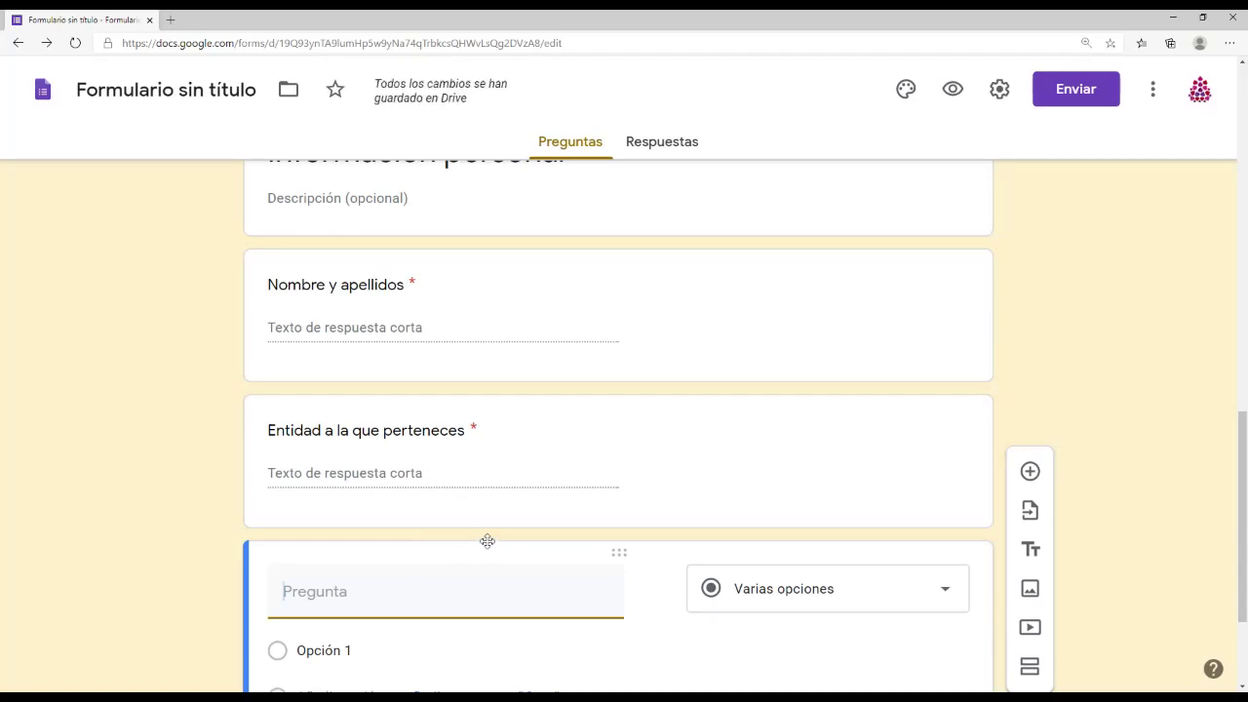
Step: Title the new question 'Correo electrónico' as a required short answer validated as an e-mail address
scroll(487, 582, "down", 1)
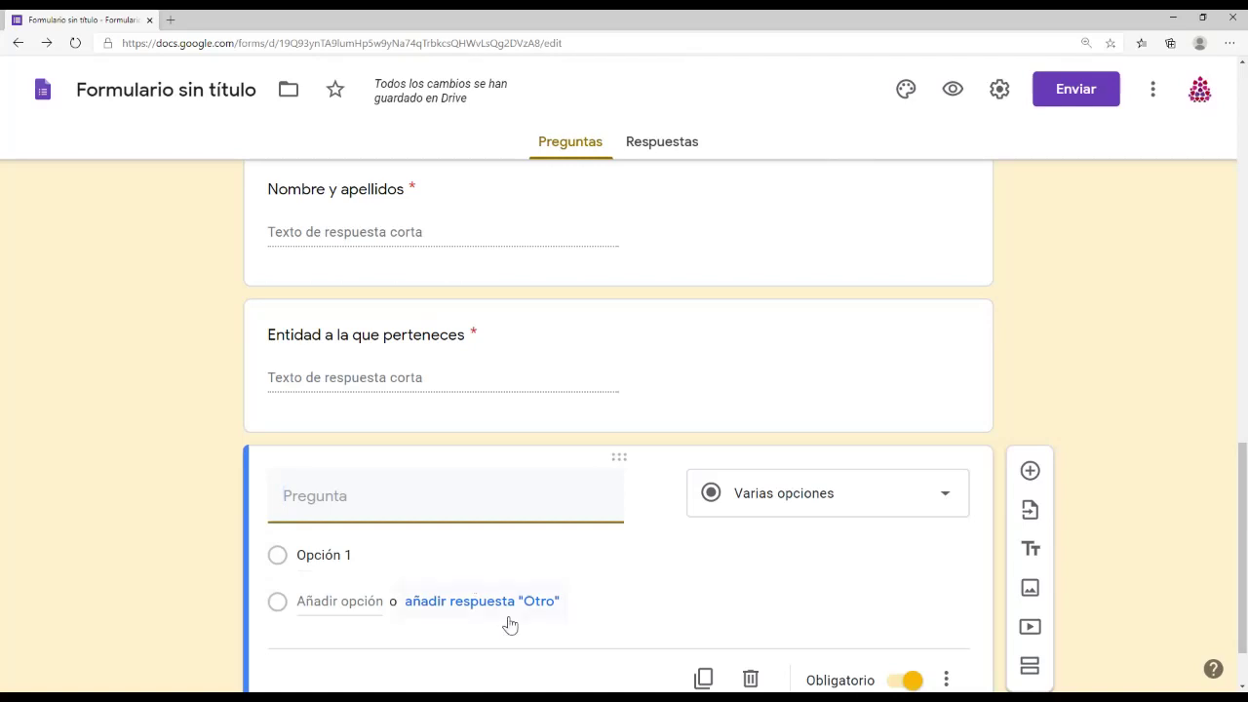
scroll(510, 624, "down", 1)
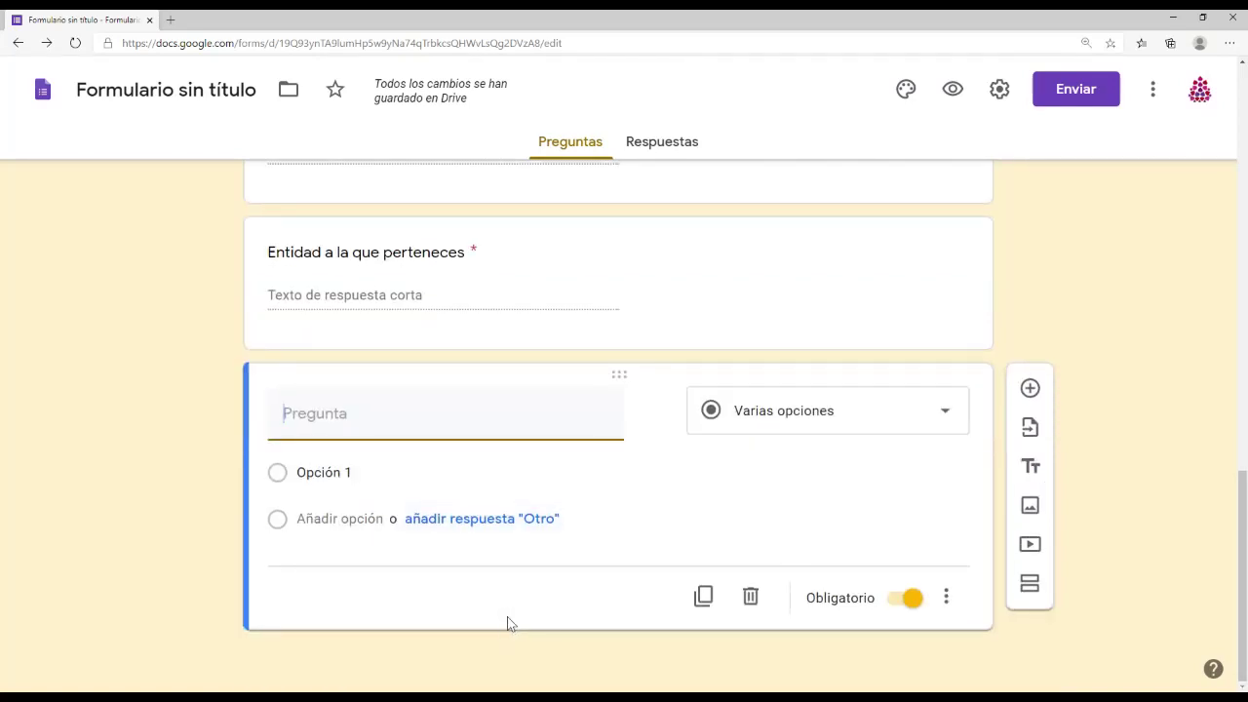
type("Correo electrónico")
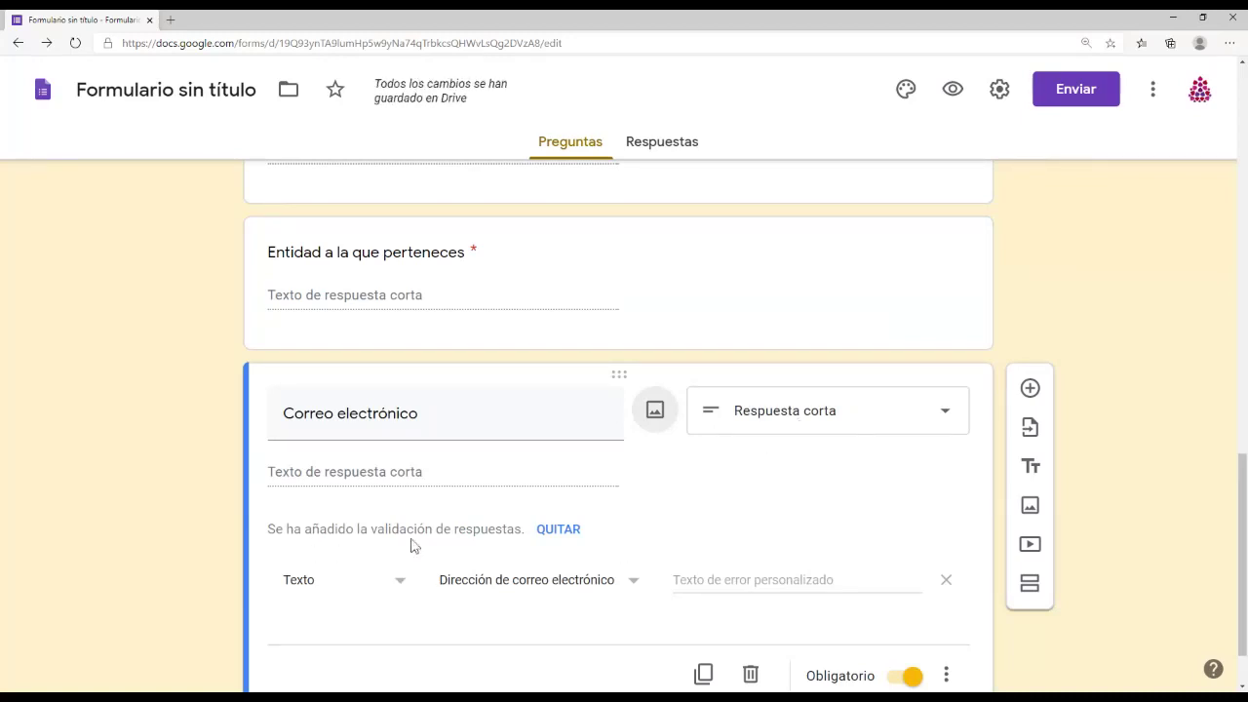
scroll(493, 534, "down", 1)
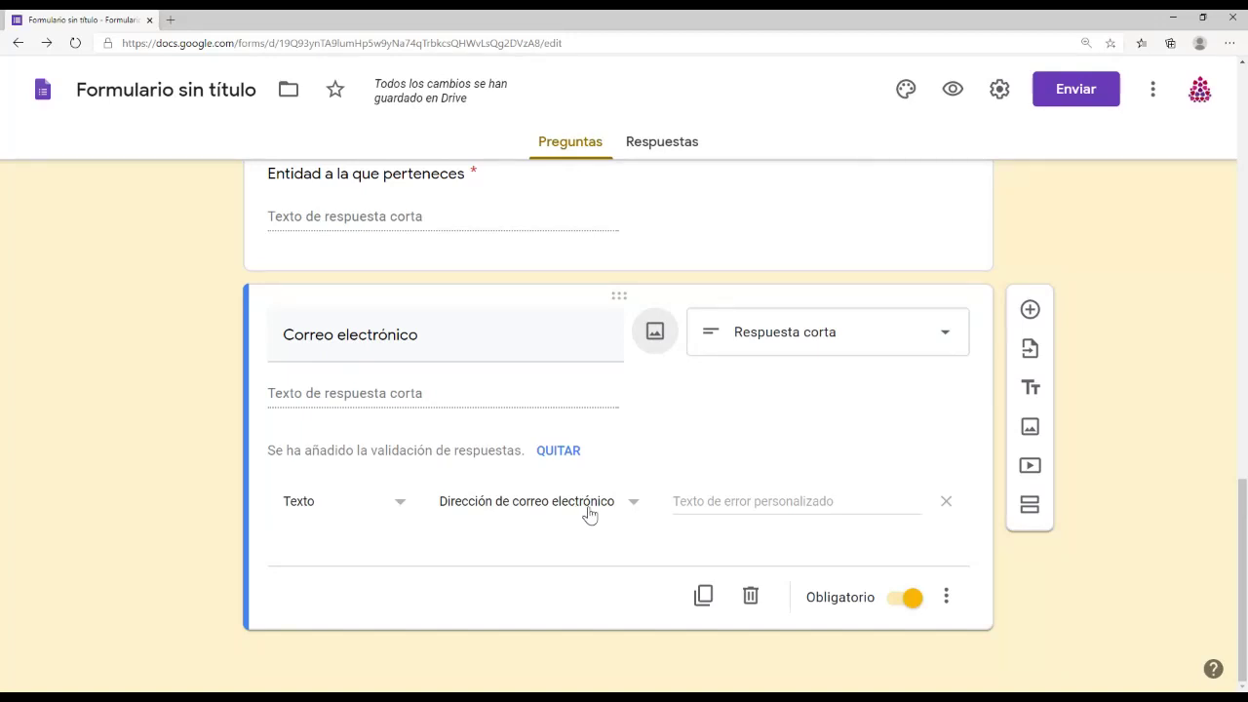
Step: Keep 'Dirección de correo electrónico' validation and add error text 'Revisa tu dirección, no la has escrito correctamente'
left_click(630, 505)
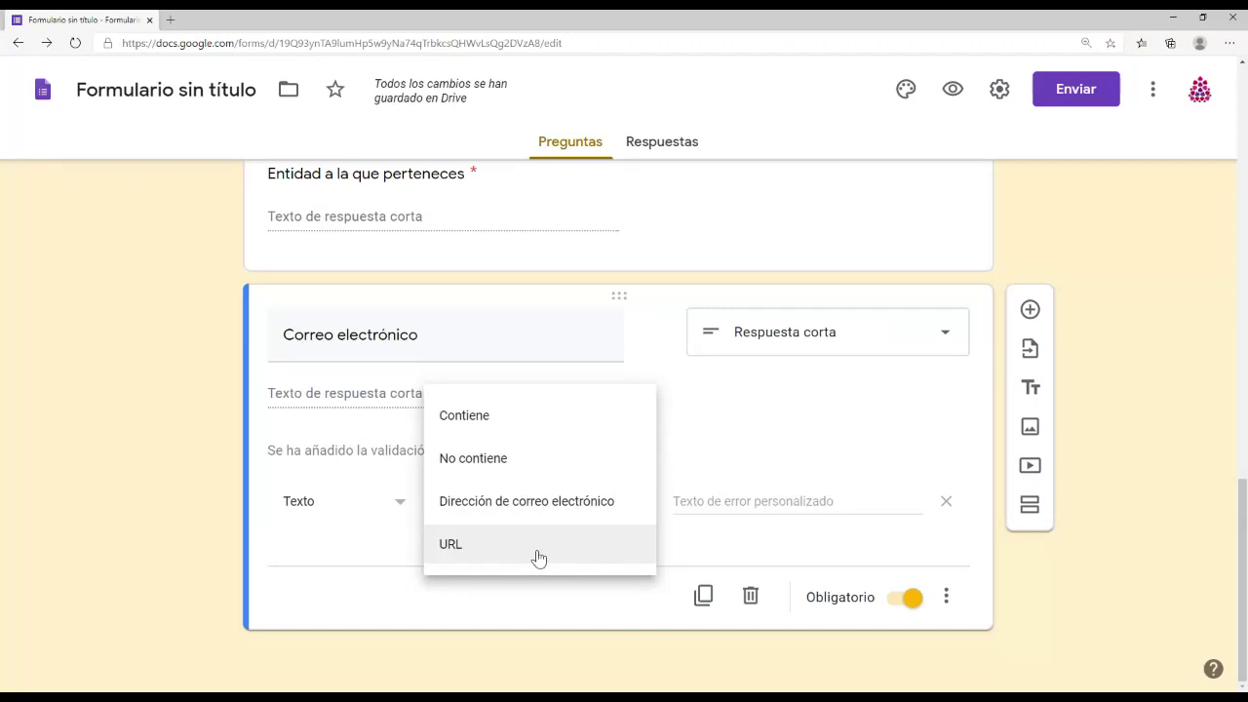
left_click(809, 456)
left_click(781, 501)
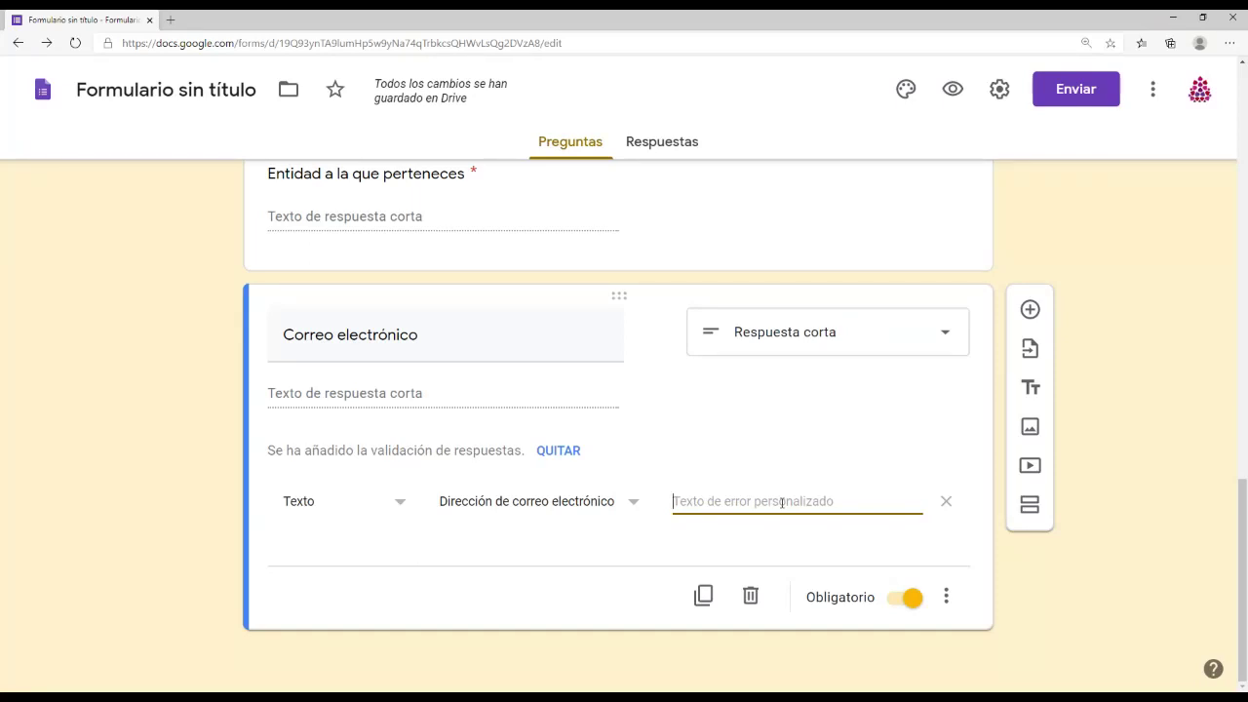
type("Revis")
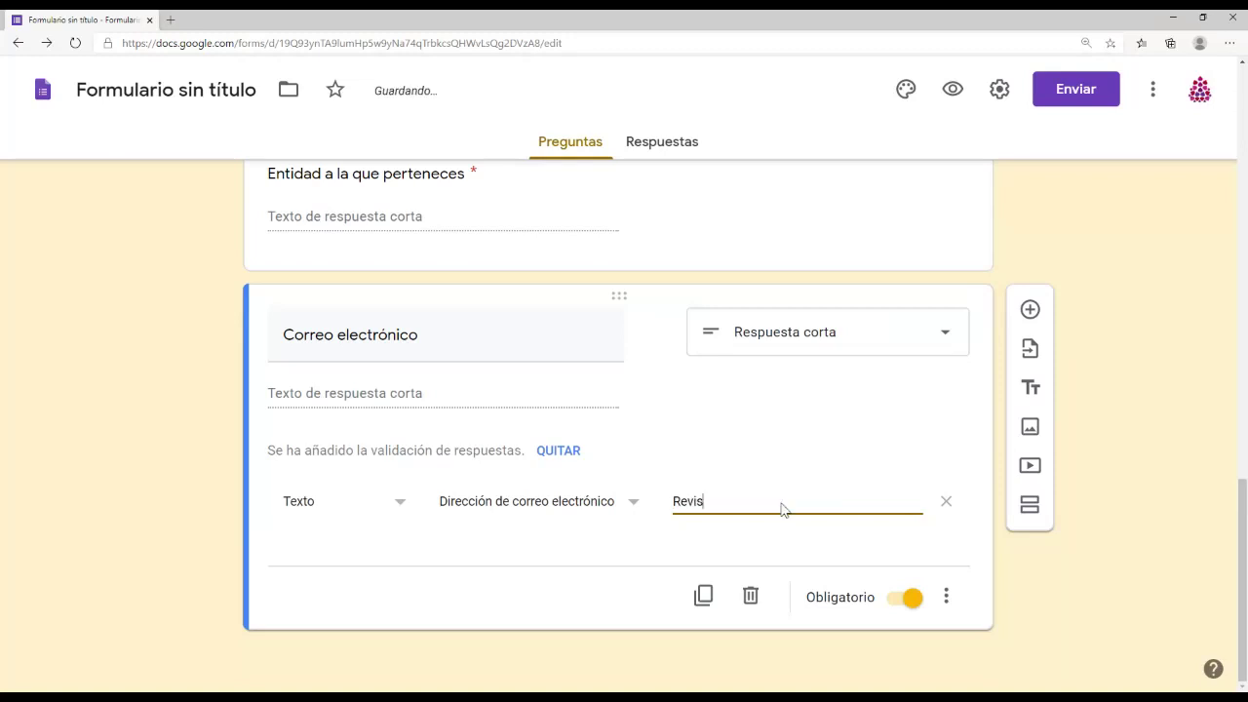
type("a tu dirección, no la has escrito co")
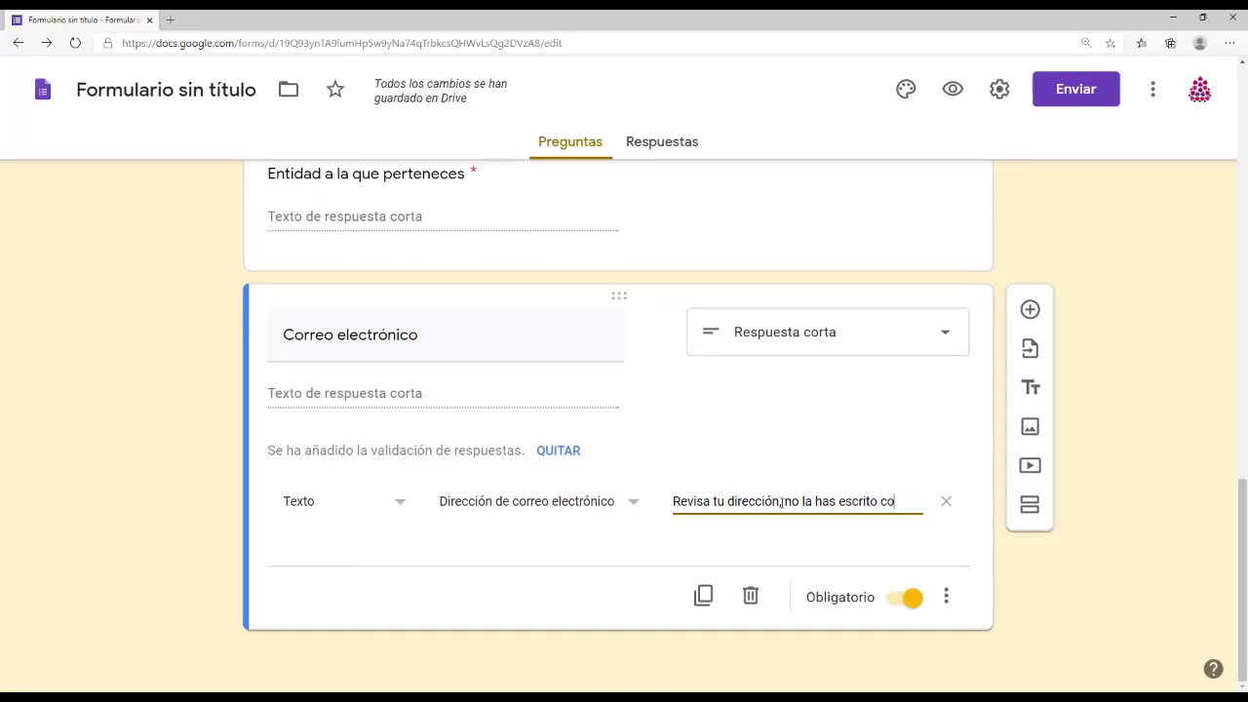
type("rrectamente")
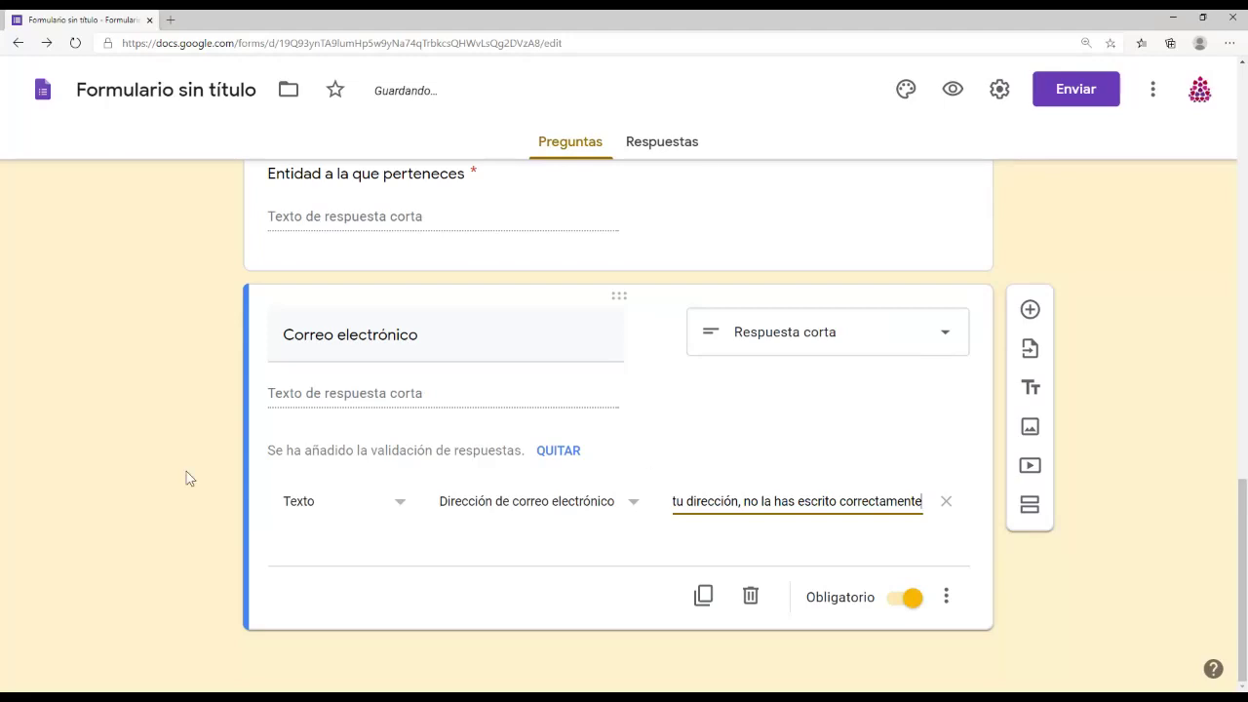
scroll(874, 400, "up", 3)
scroll(874, 401, "up", 2)
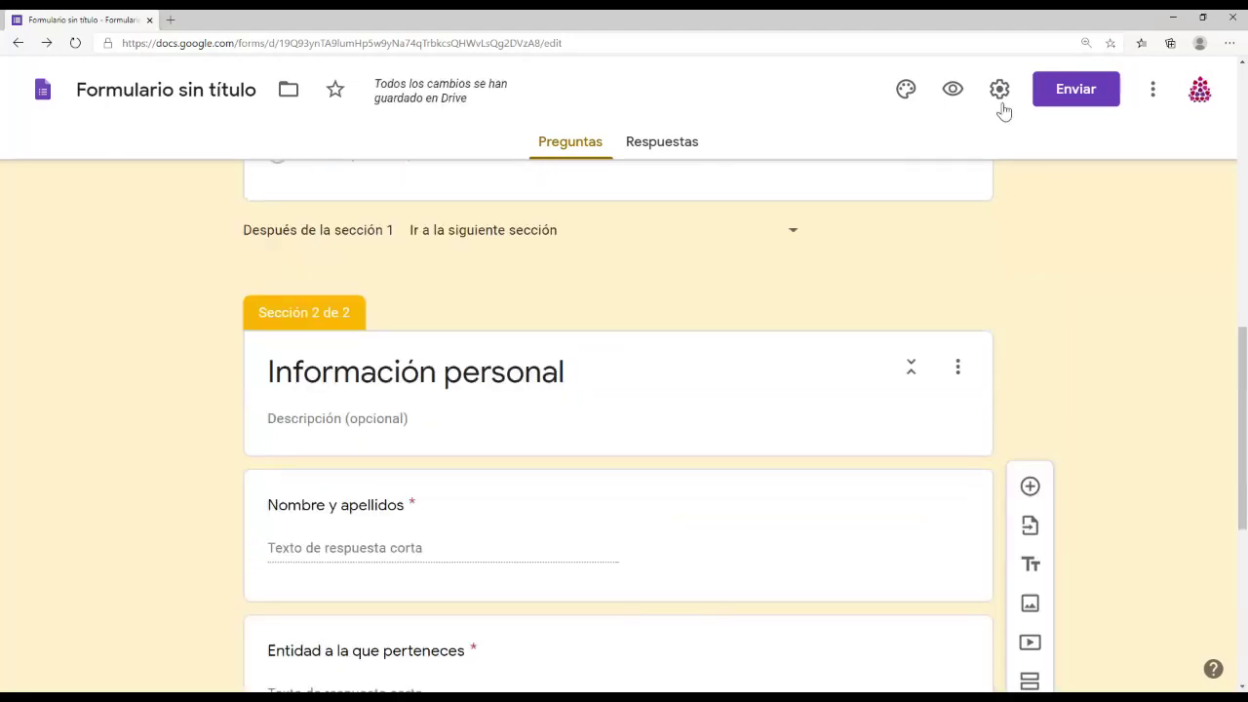
Step: Preview the form and enter a test e-mail address in the e-mail field
left_click(952, 90)
scroll(722, 430, "down", 1)
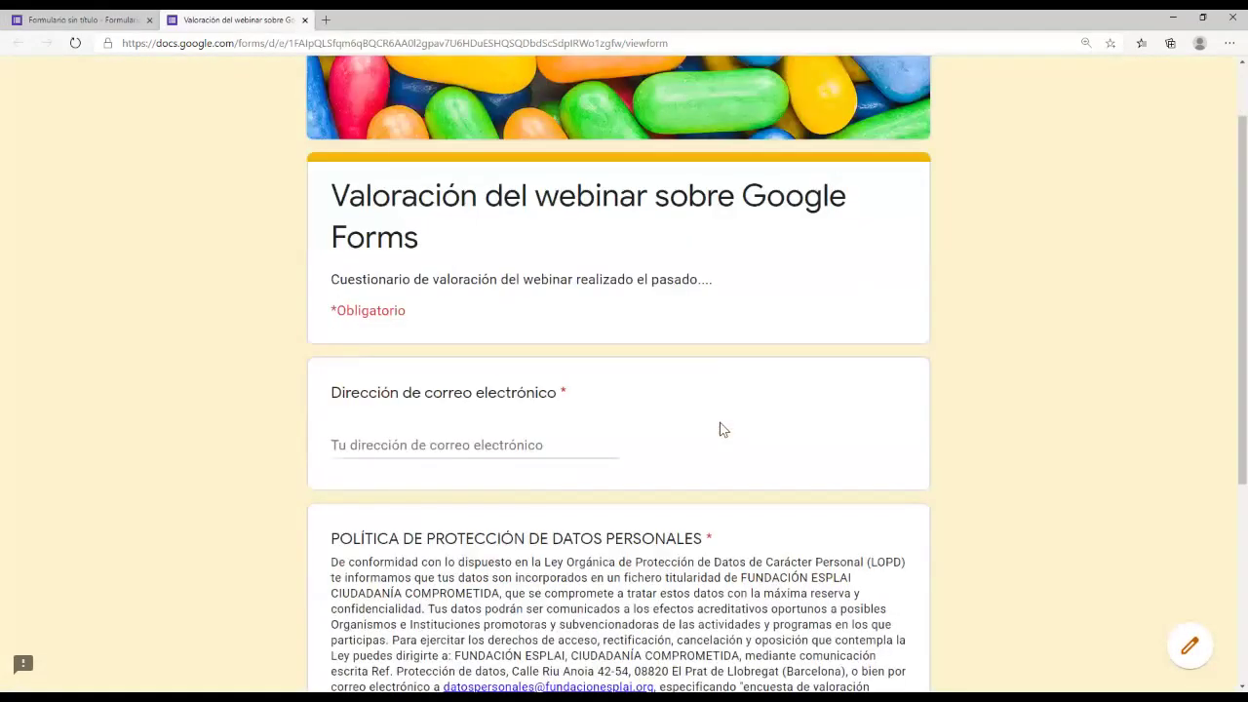
scroll(719, 429, "down", 2)
left_click(451, 246)
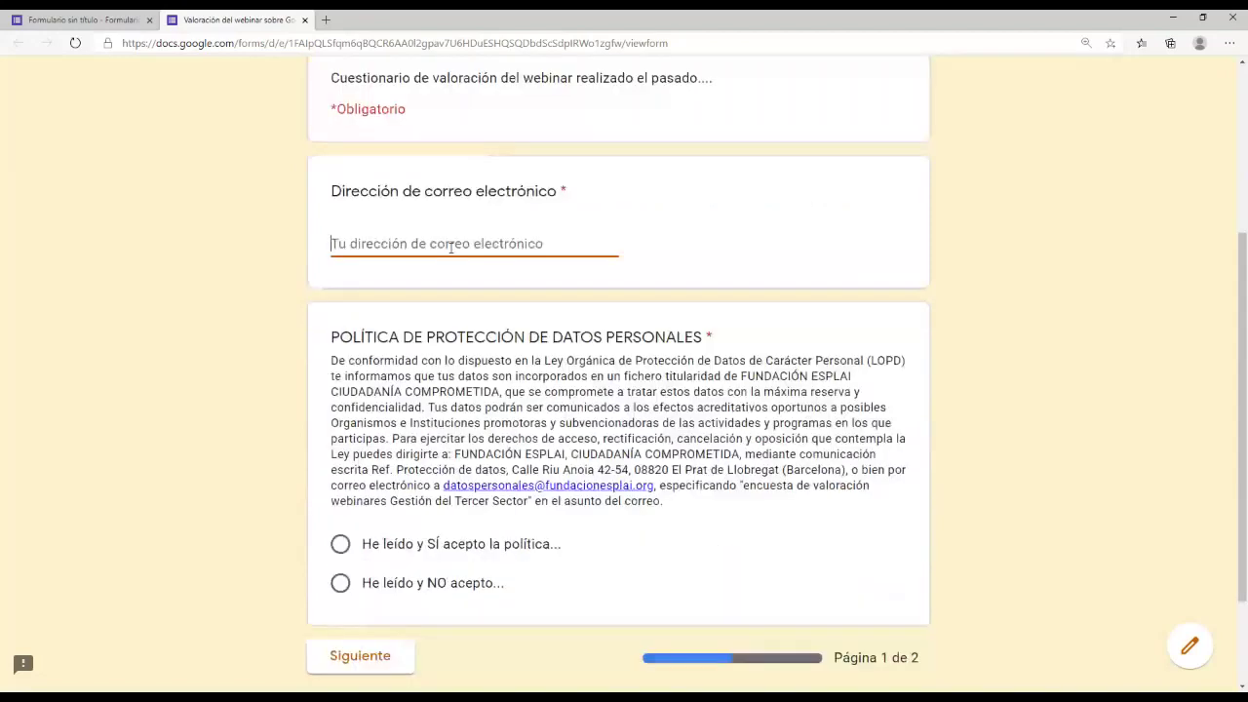
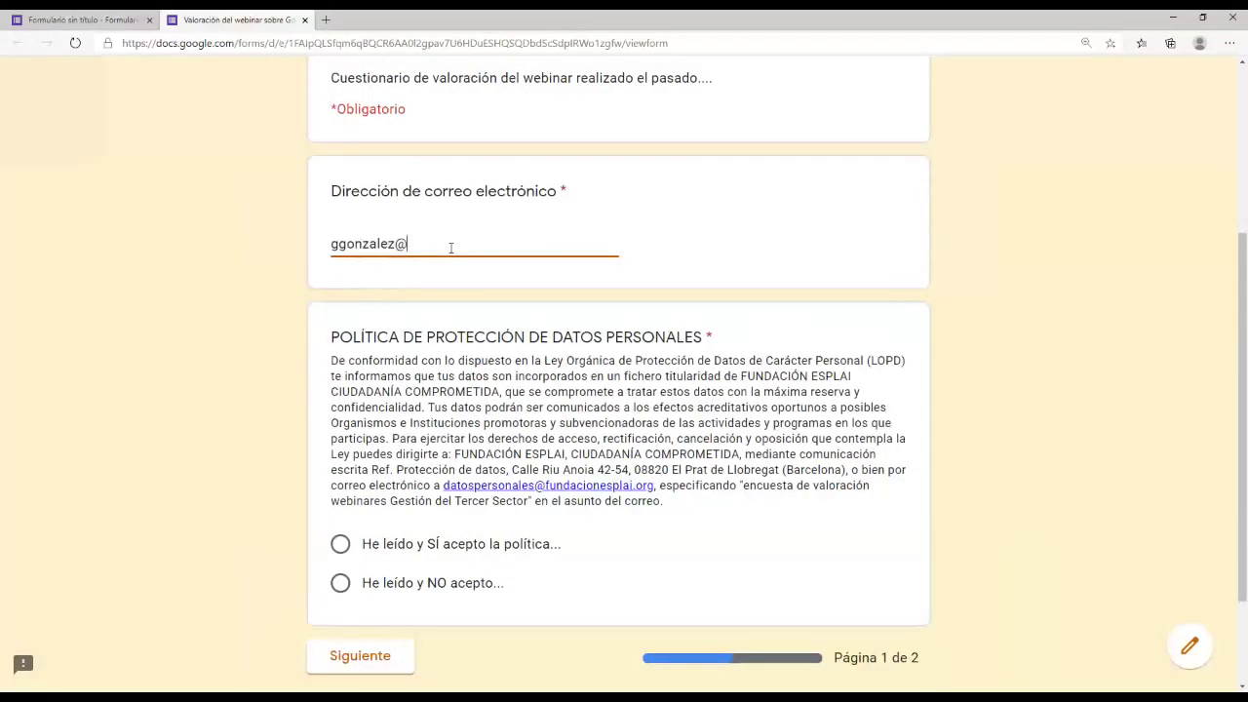
key("Tab")
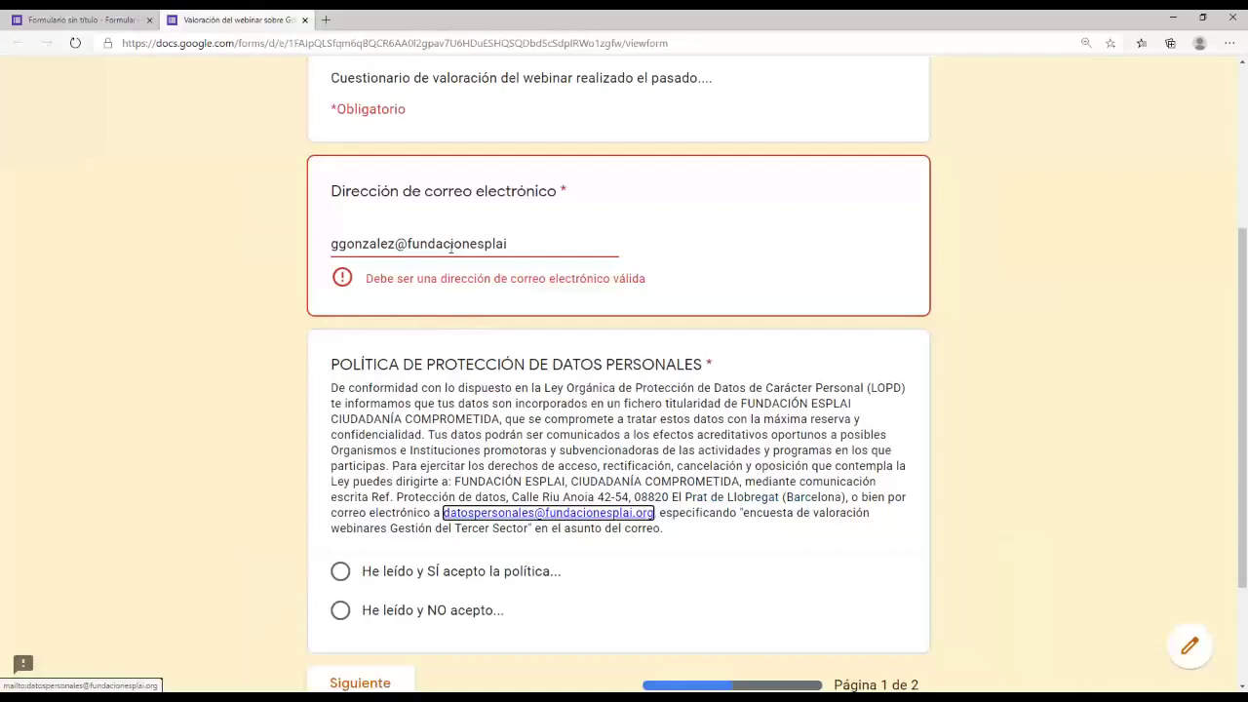
left_click(551, 254)
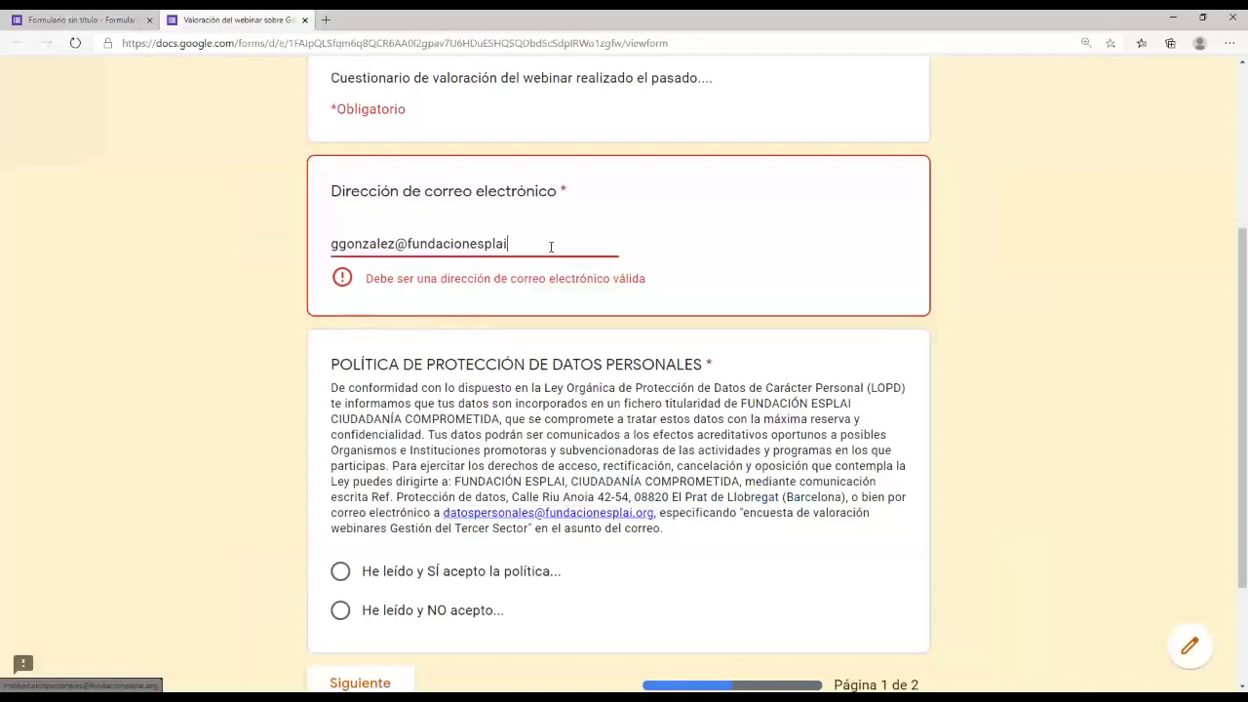
type(".org")
key("Tab")
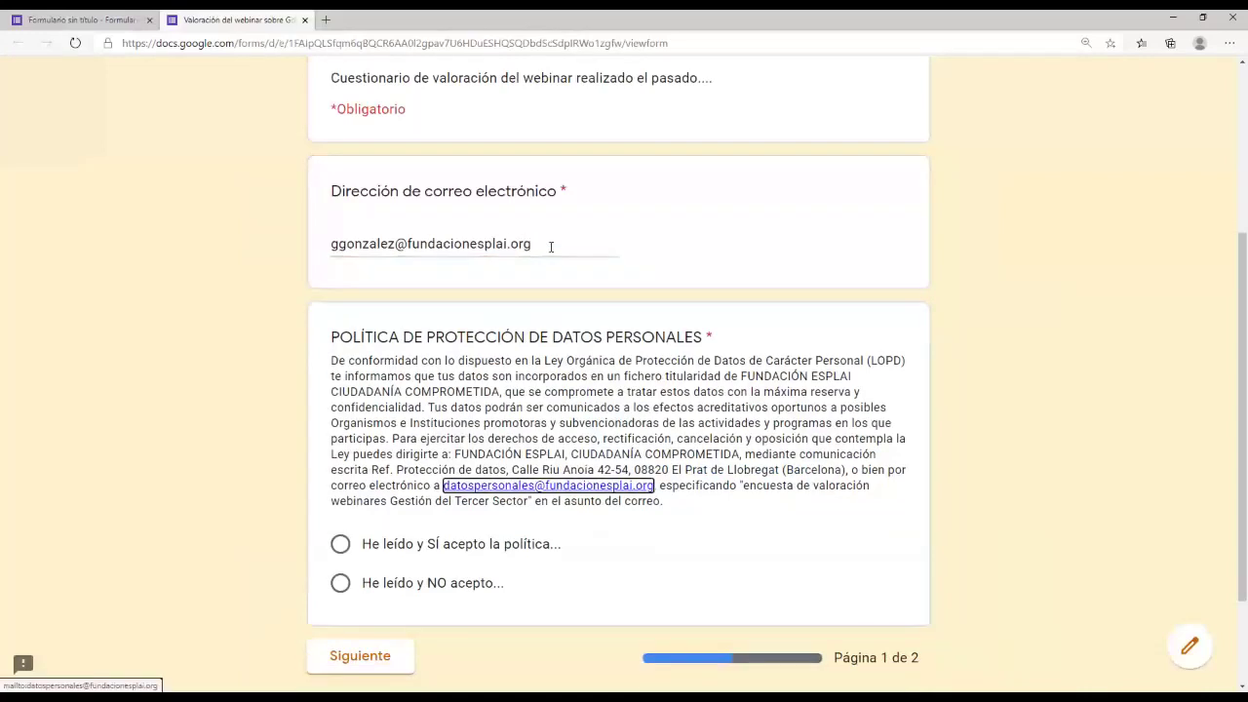
Step: Accept the data-protection policy and continue to the next page
scroll(439, 407, "down", 2)
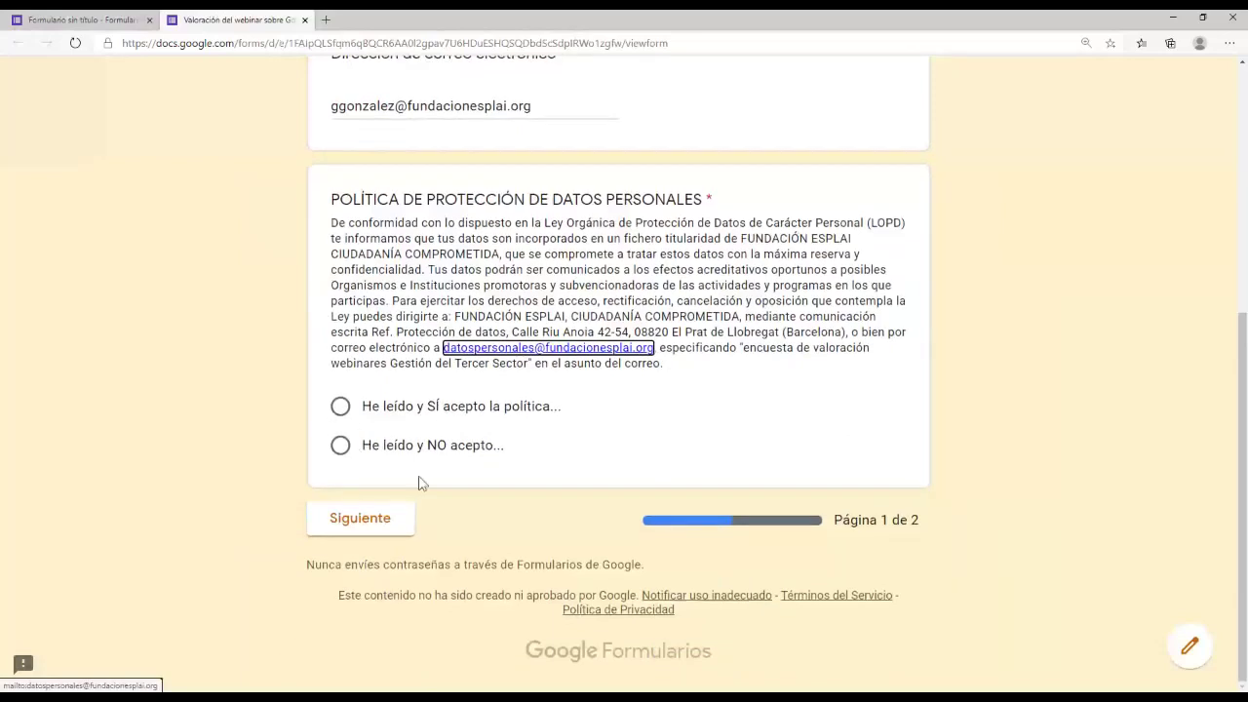
left_click(341, 408)
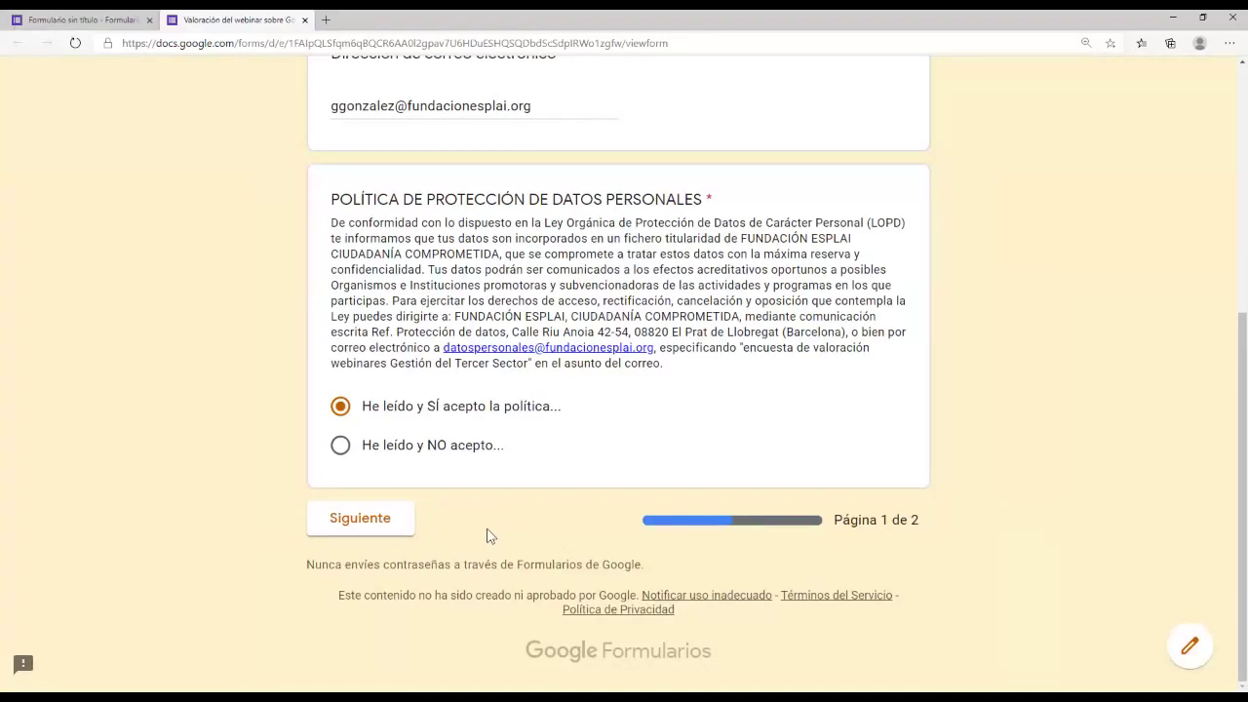
left_click(349, 531)
left_click(390, 524)
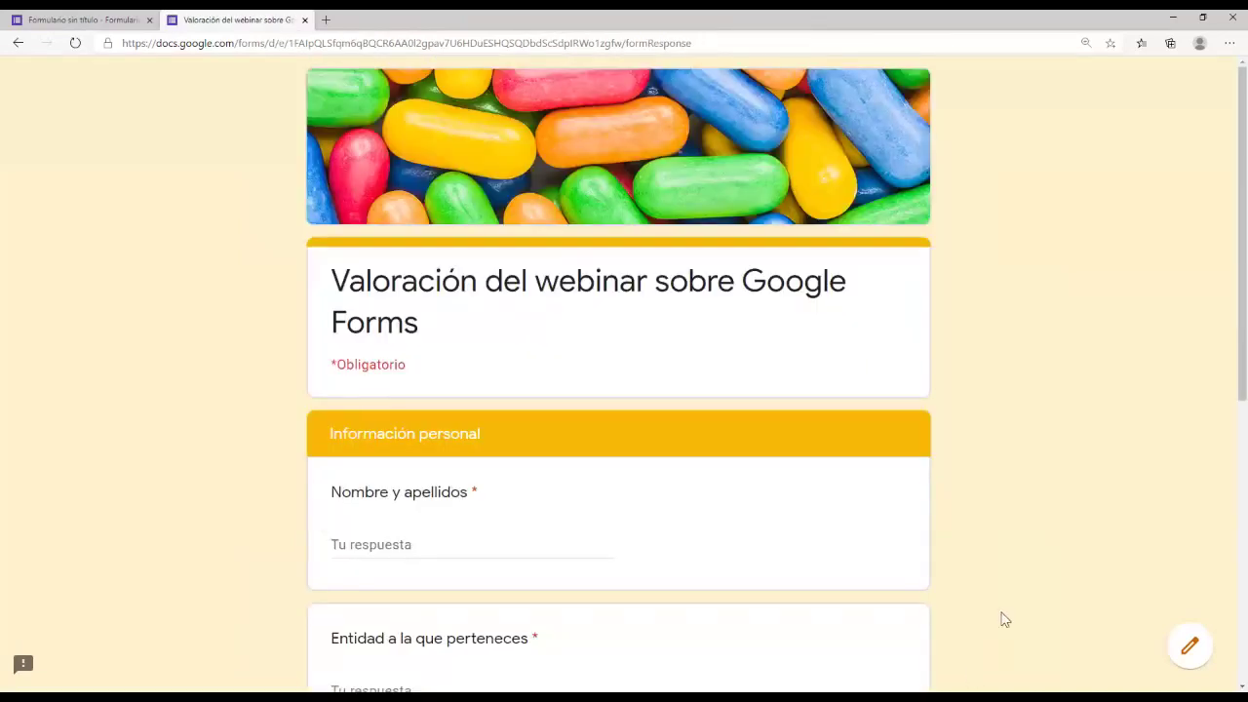
Step: Fill in the respondent's full name and the organisation 'Fundación Esplai'
scroll(1003, 618, "down", 1)
left_click(439, 451)
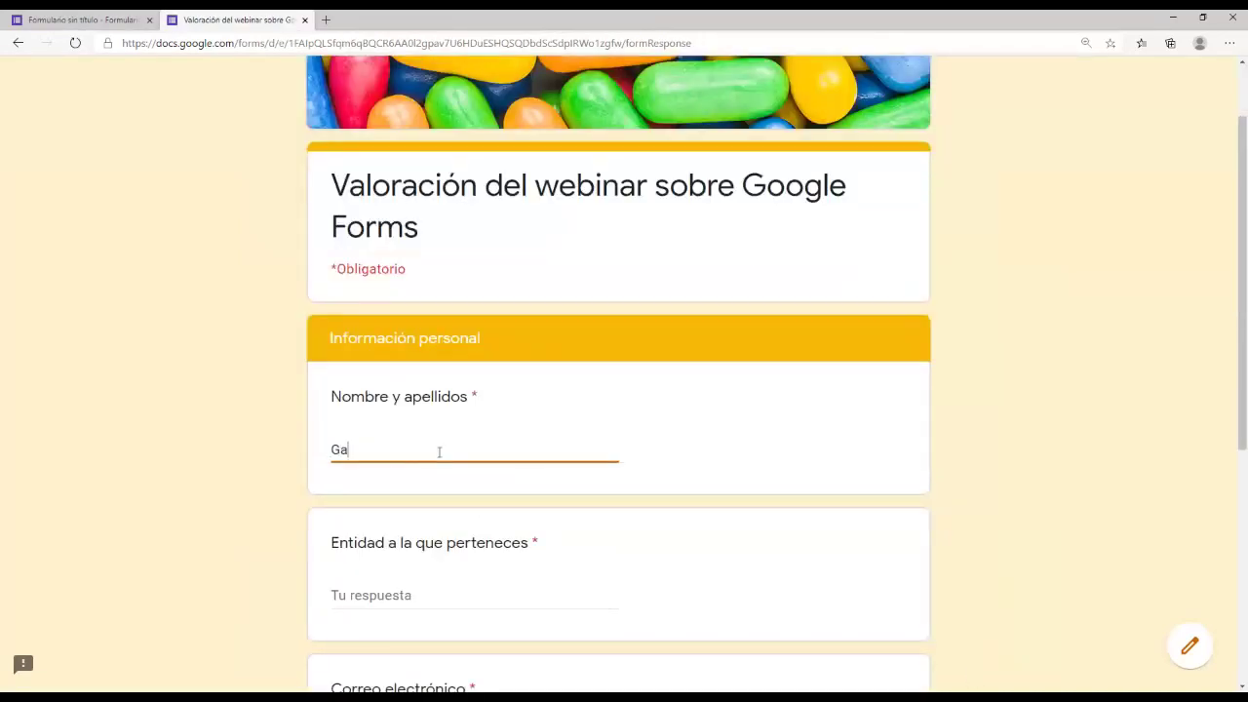
key("Tab")
scroll(445, 474, "down", 1)
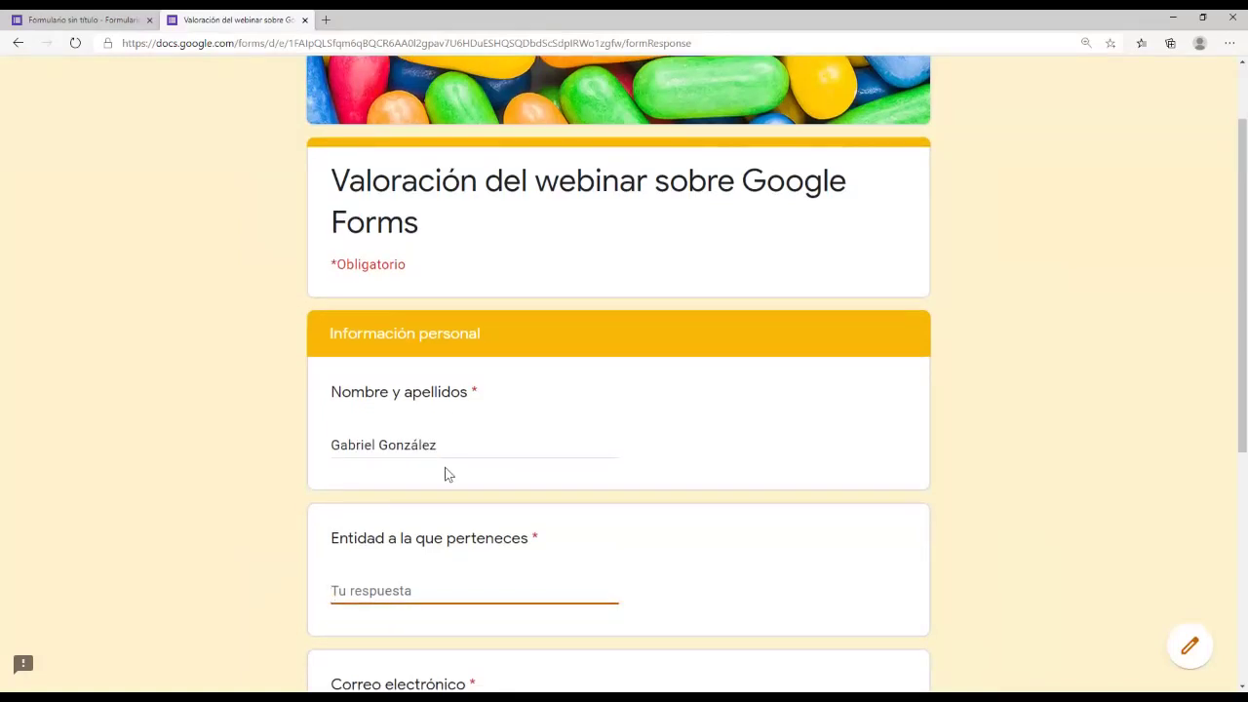
type("Fundaci'o")
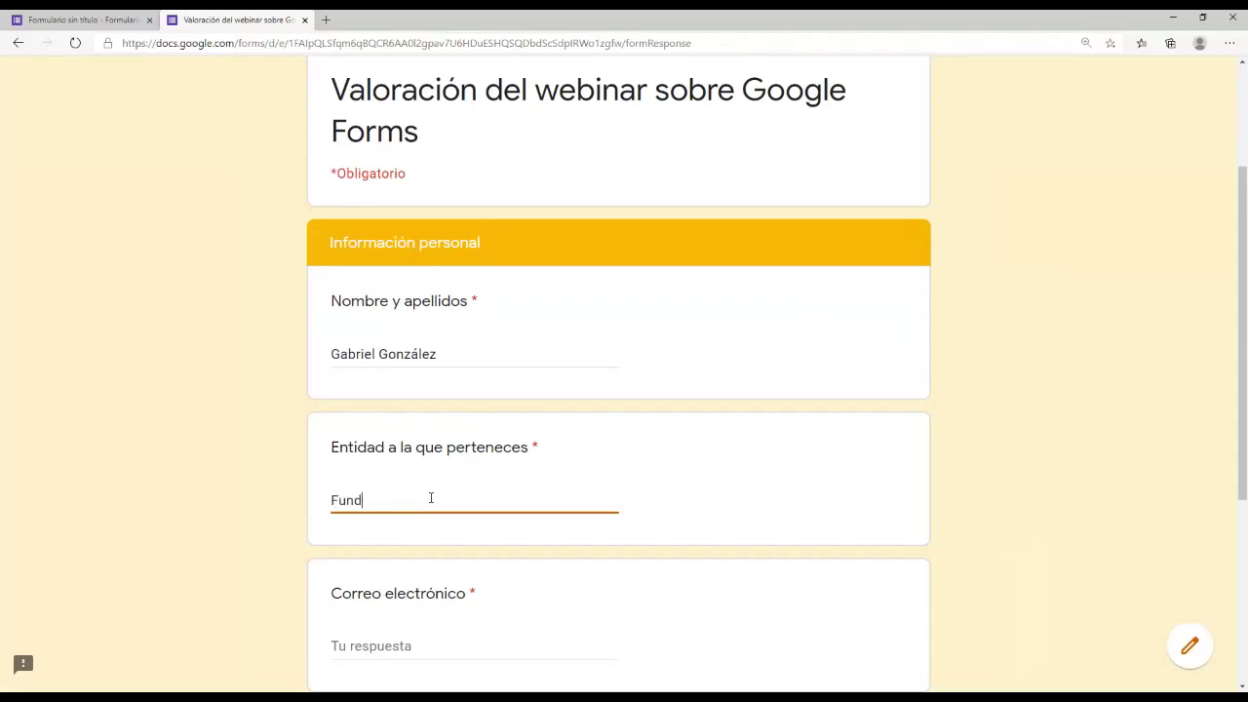
key("BackSpace")
key("BackSpace")
type("ónn")
key("BackSpace")
type("Esplai")
Step: Enter the e-mail answer, try submitting, and complete the address after the validation error
scroll(501, 518, "down", 3)
left_click(418, 362)
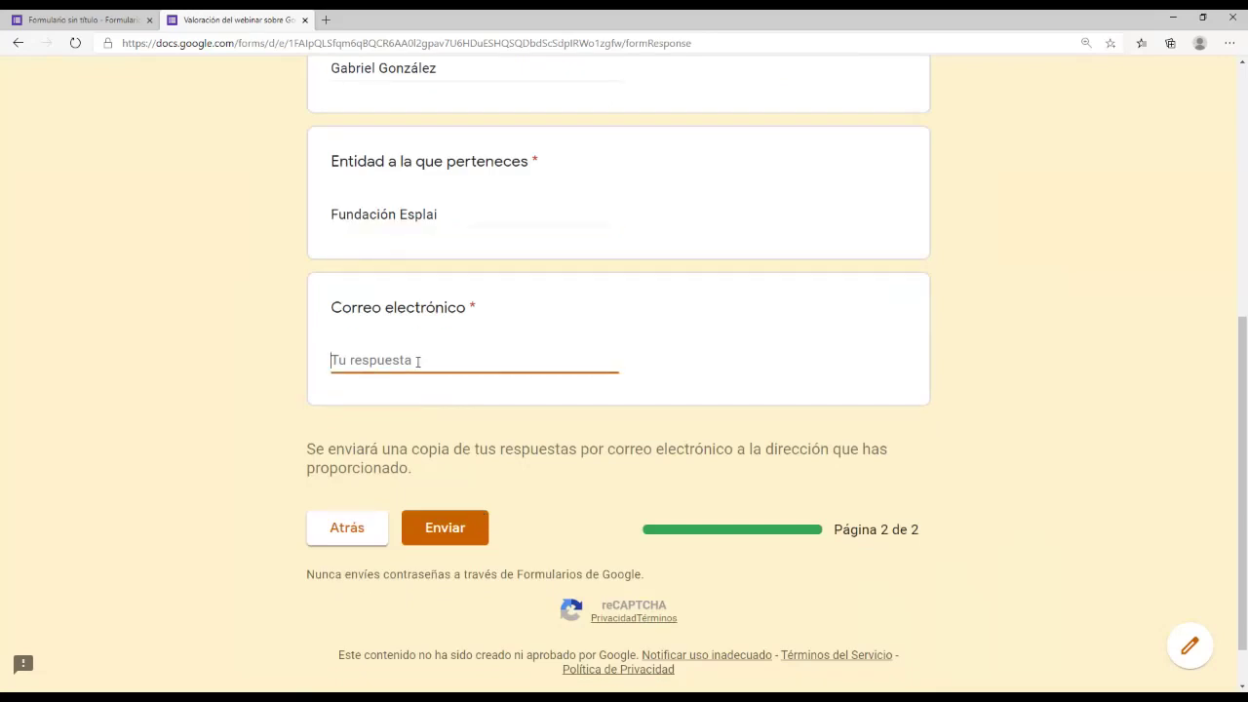
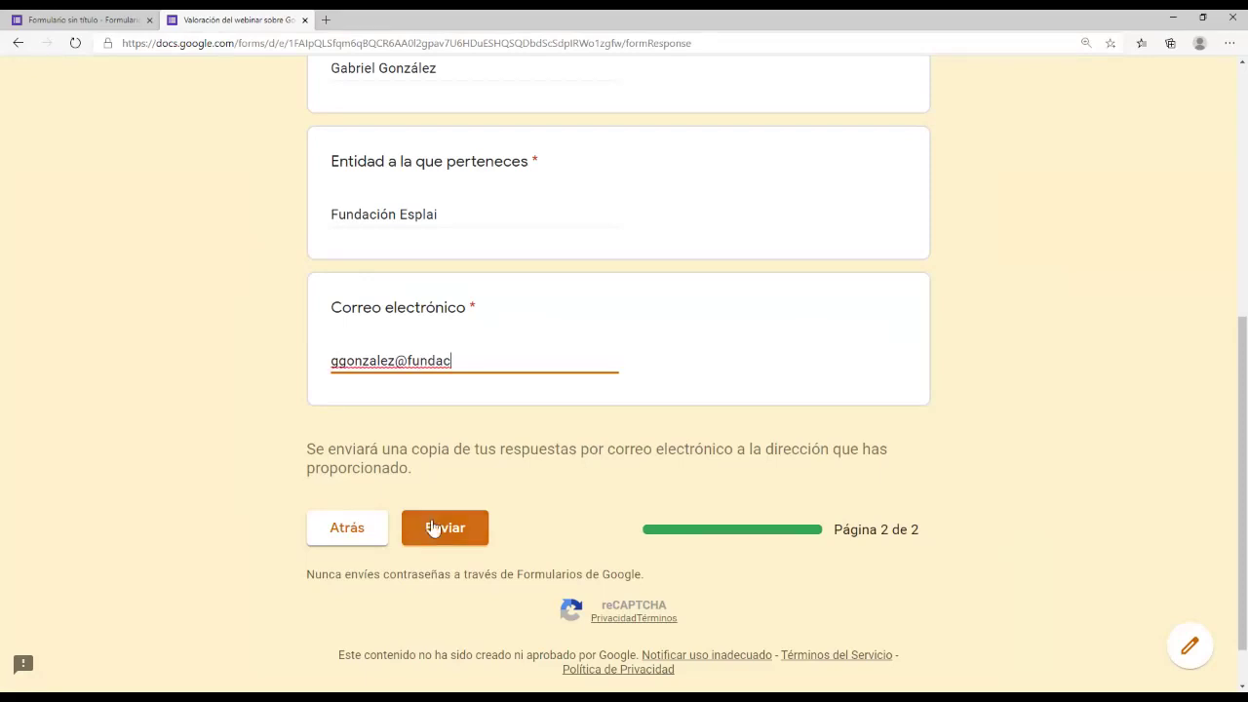
left_click(429, 527)
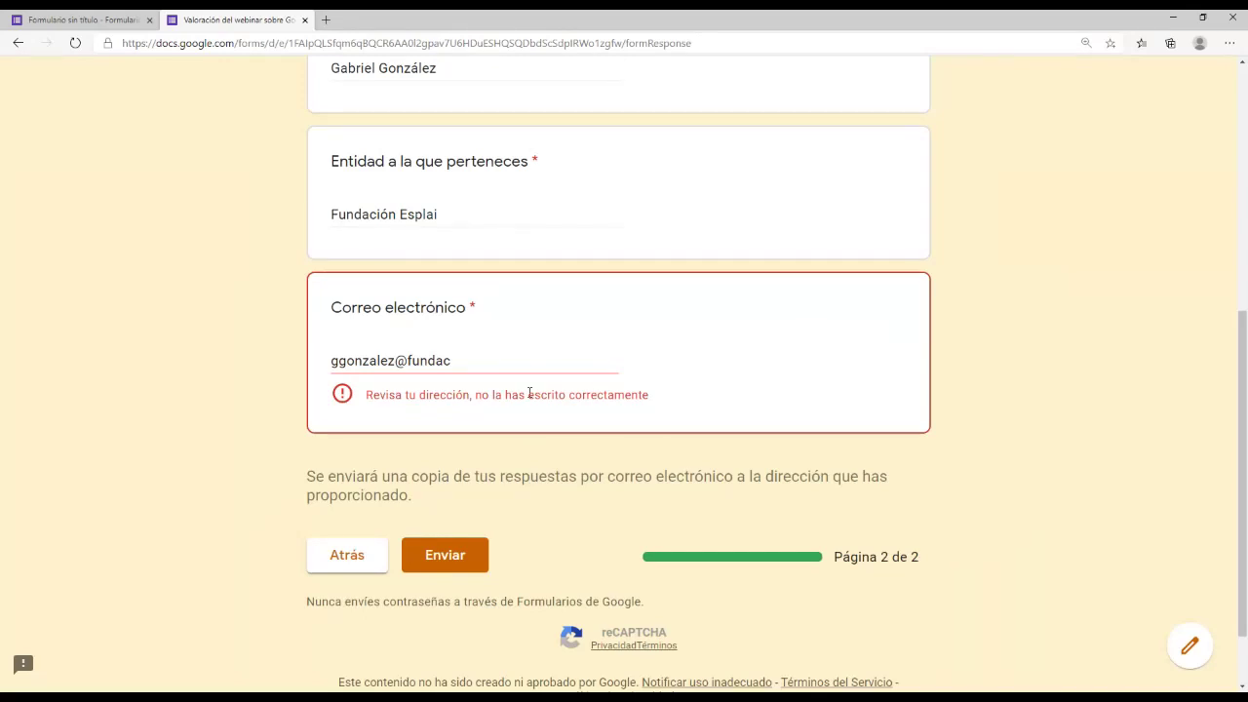
left_click(465, 564)
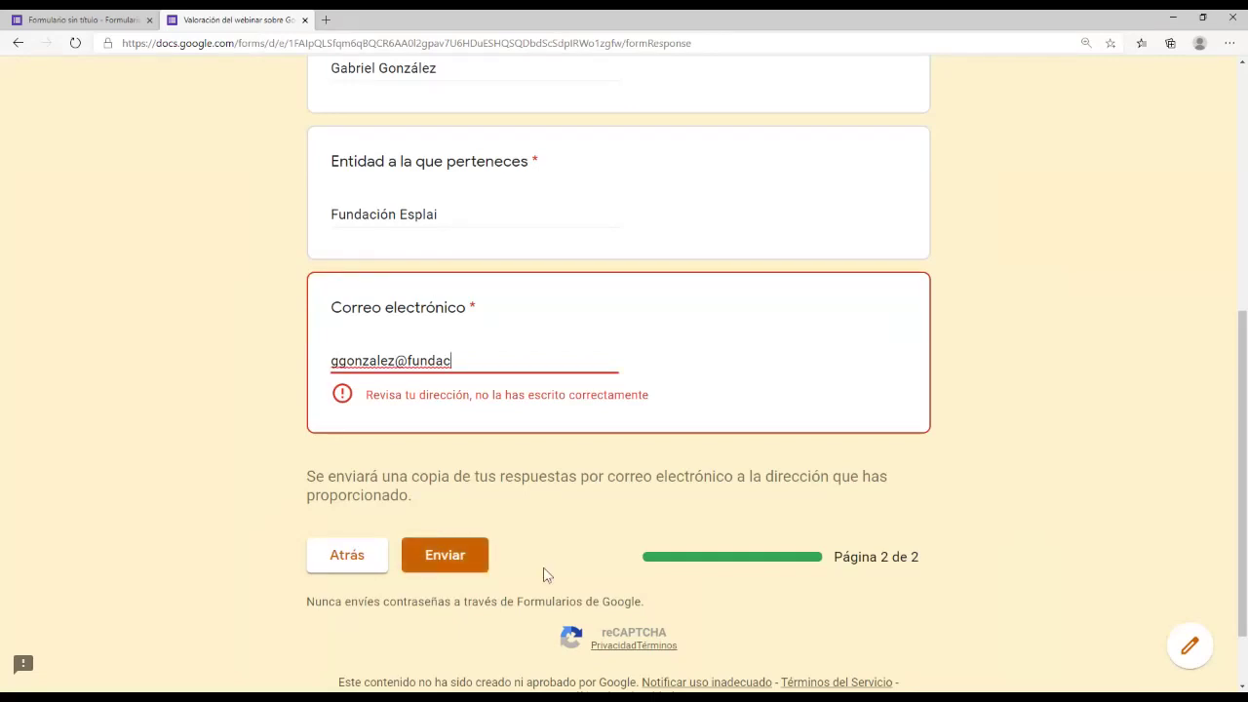
type("ionesplai.org")
Step: Submit the test response and close the preview tab to return to the editor
left_click(445, 536)
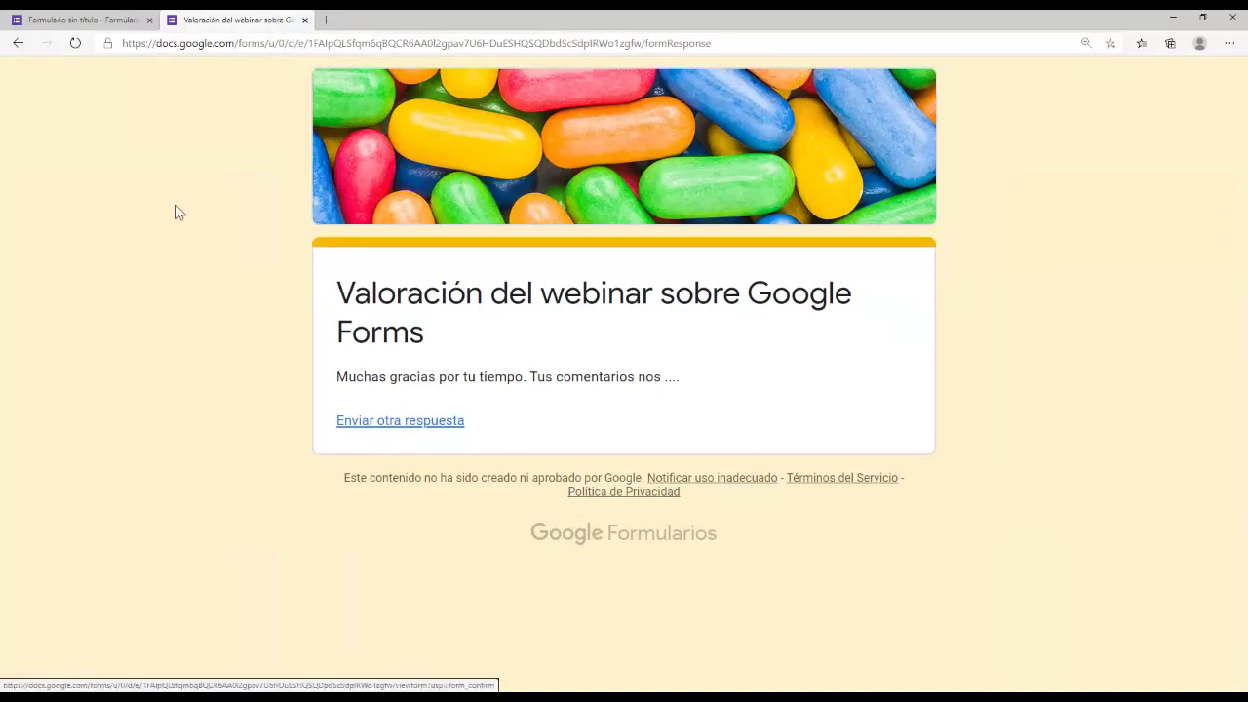
left_click(304, 19)
scroll(521, 390, "up", 10)
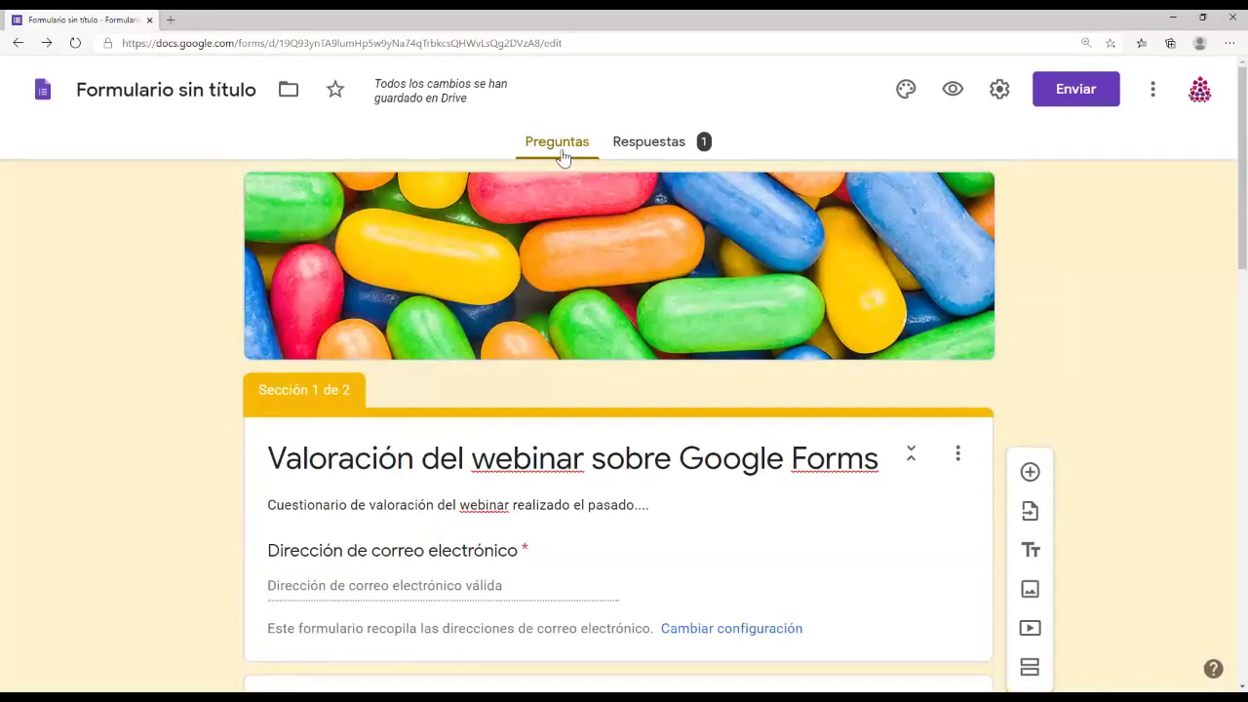
Step: Review the single response in the Respuestas summary view
left_click(689, 149)
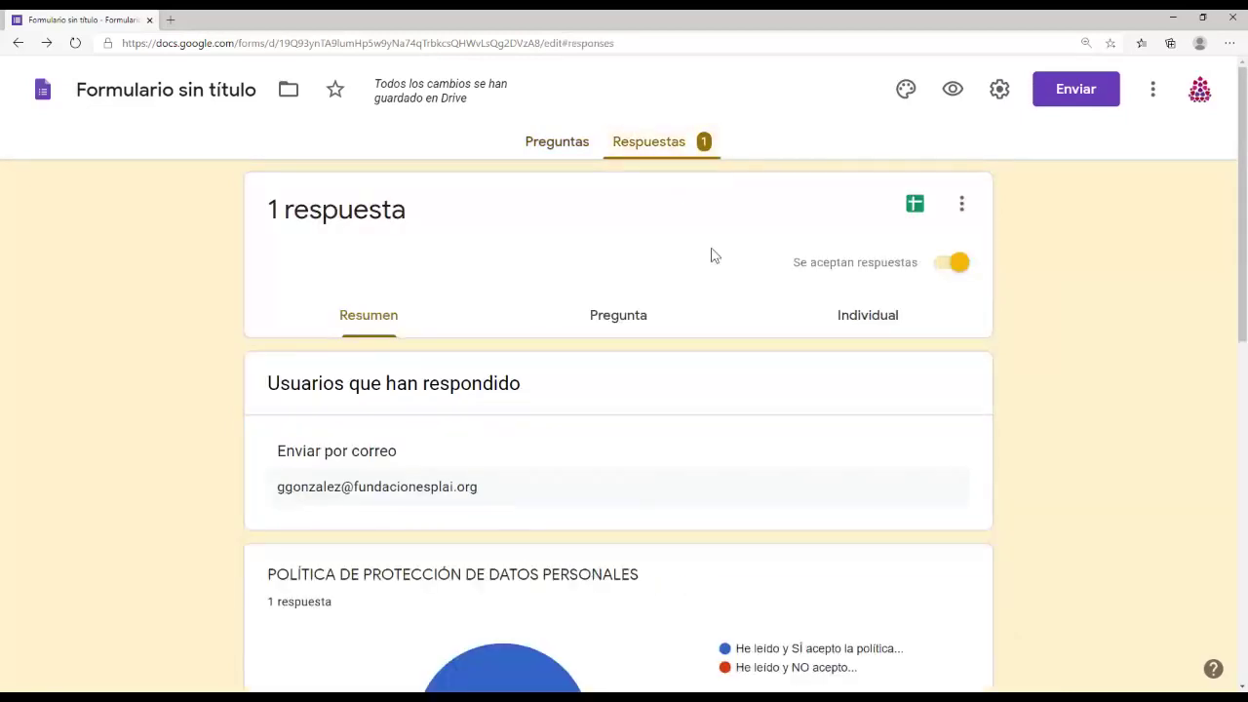
scroll(646, 497, "down", 1)
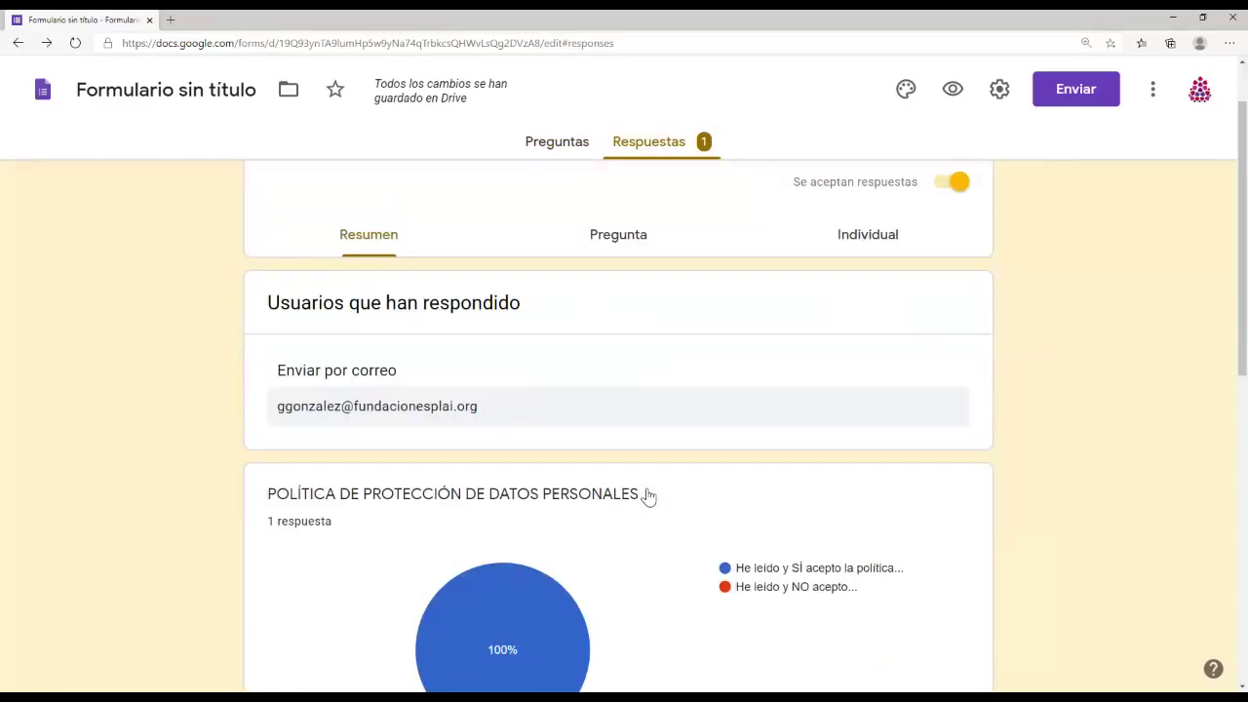
scroll(657, 361, "down", 1)
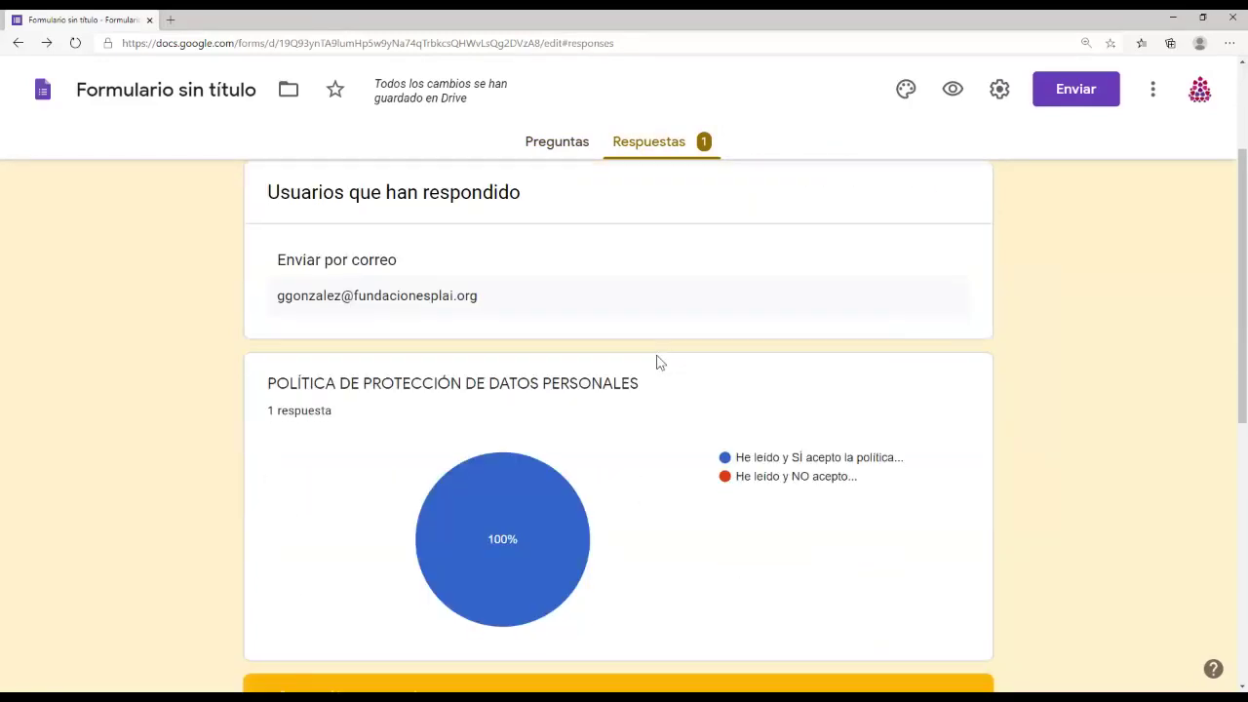
scroll(675, 393, "down", 1)
scroll(679, 393, "down", 1)
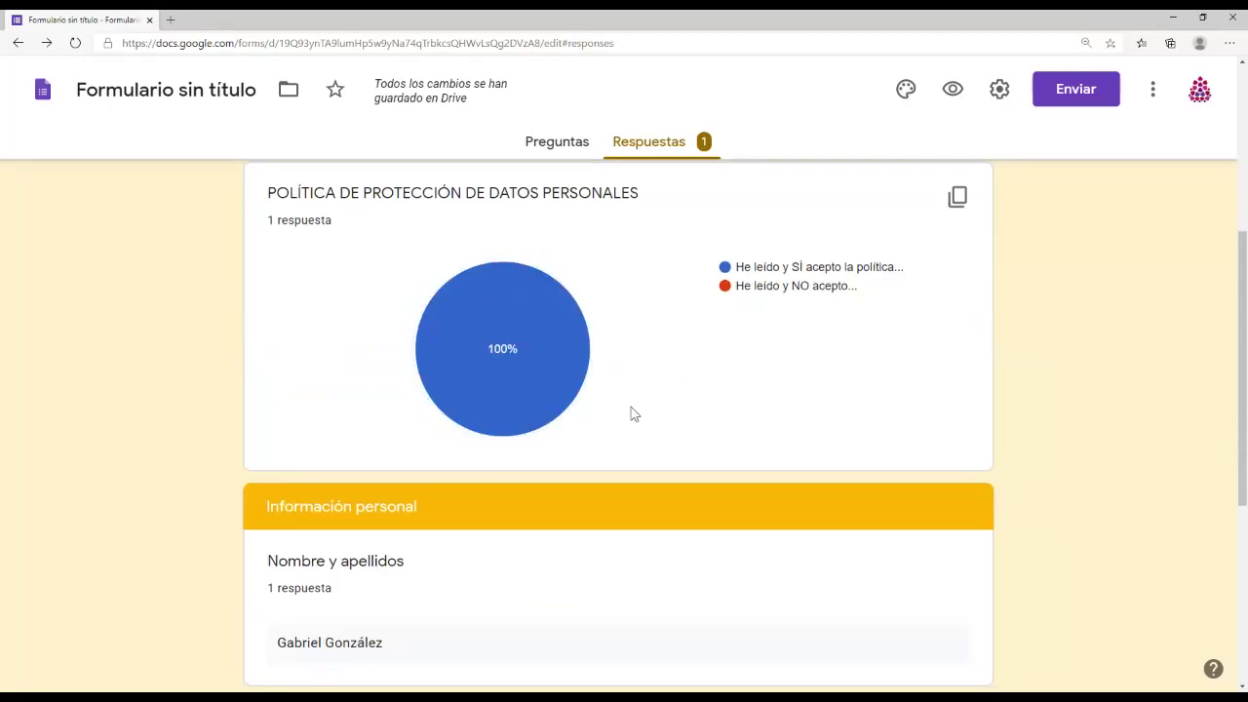
scroll(629, 413, "down", 2)
scroll(630, 413, "down", 1)
scroll(630, 413, "down", 1)
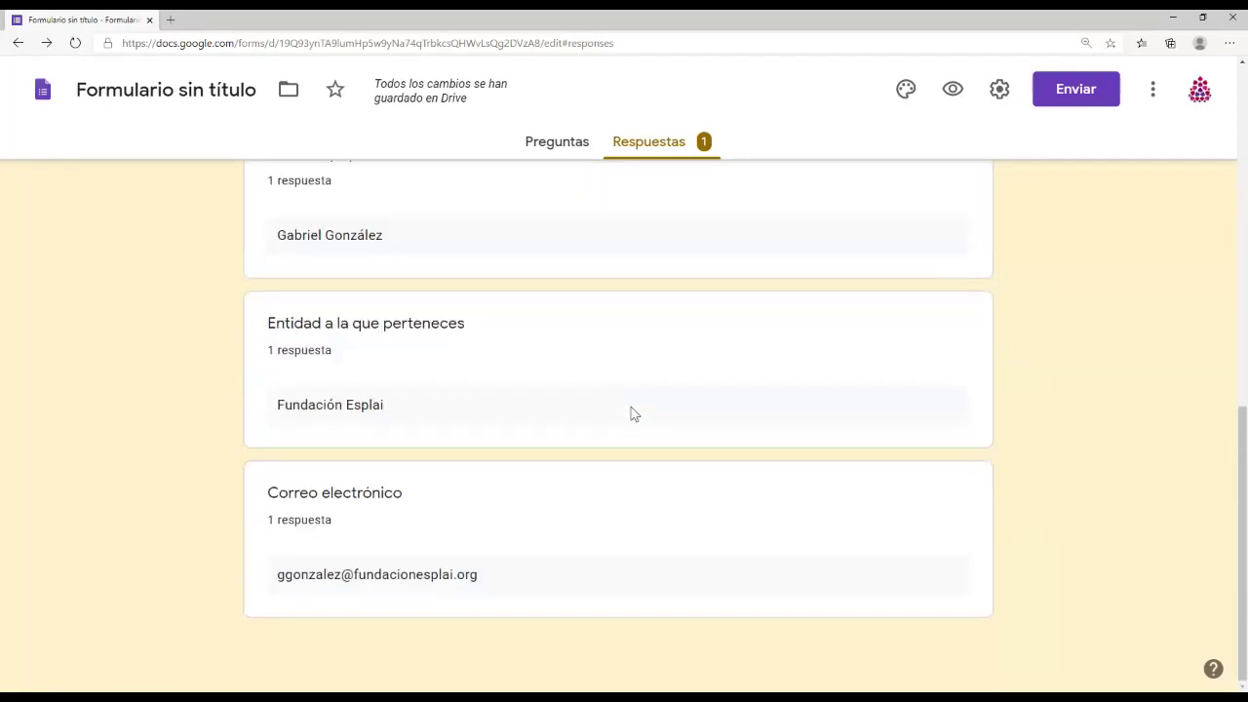
scroll(630, 412, "up", 10)
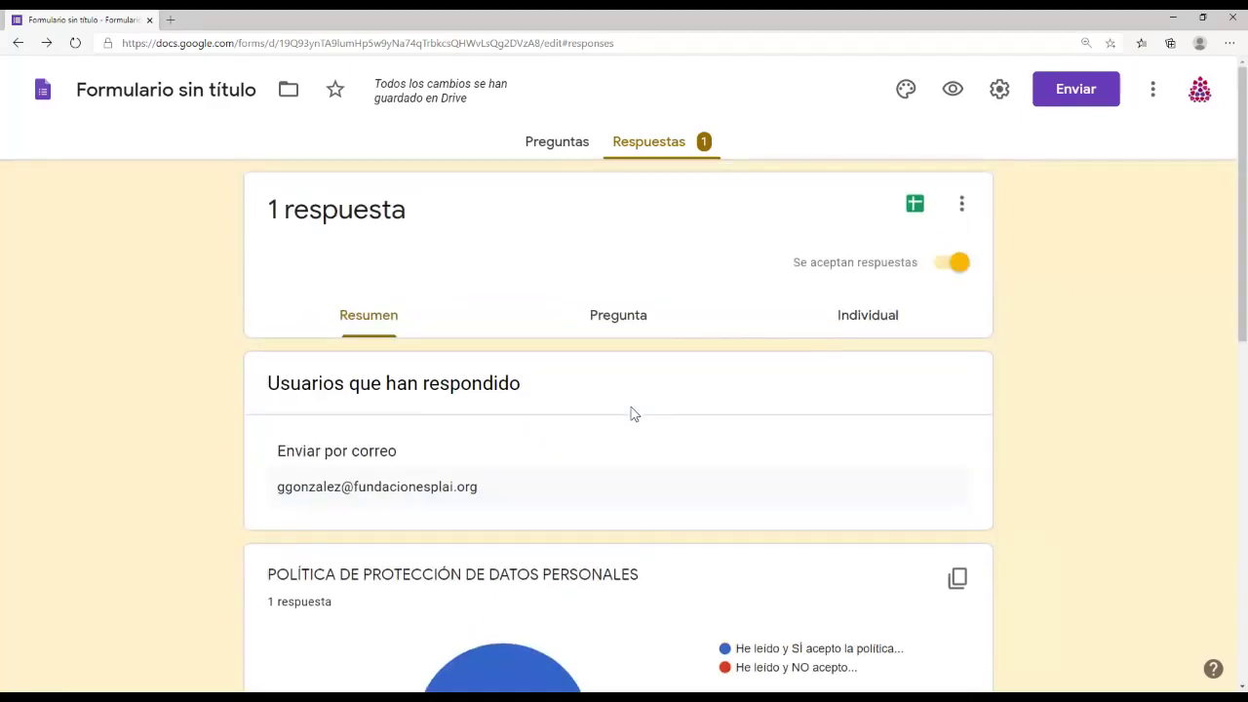
Step: View the response per question and individually, then bring up the spreadsheet destination dialog
left_click(604, 324)
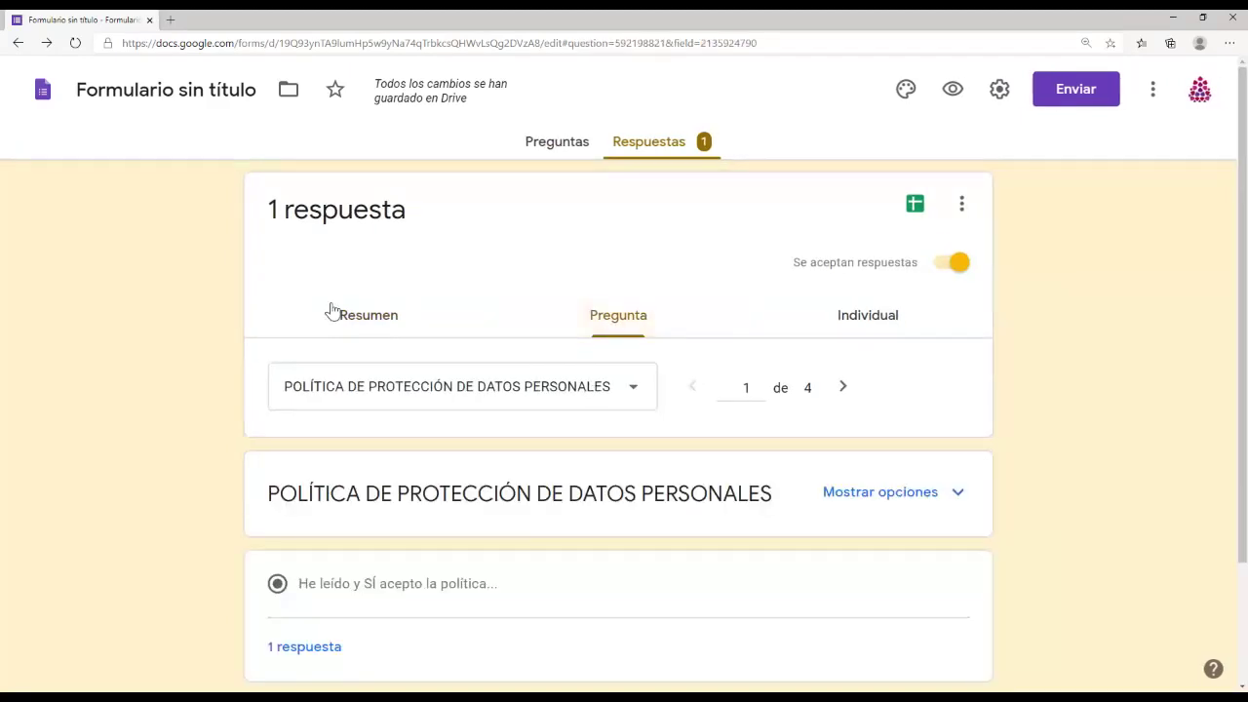
left_click(849, 324)
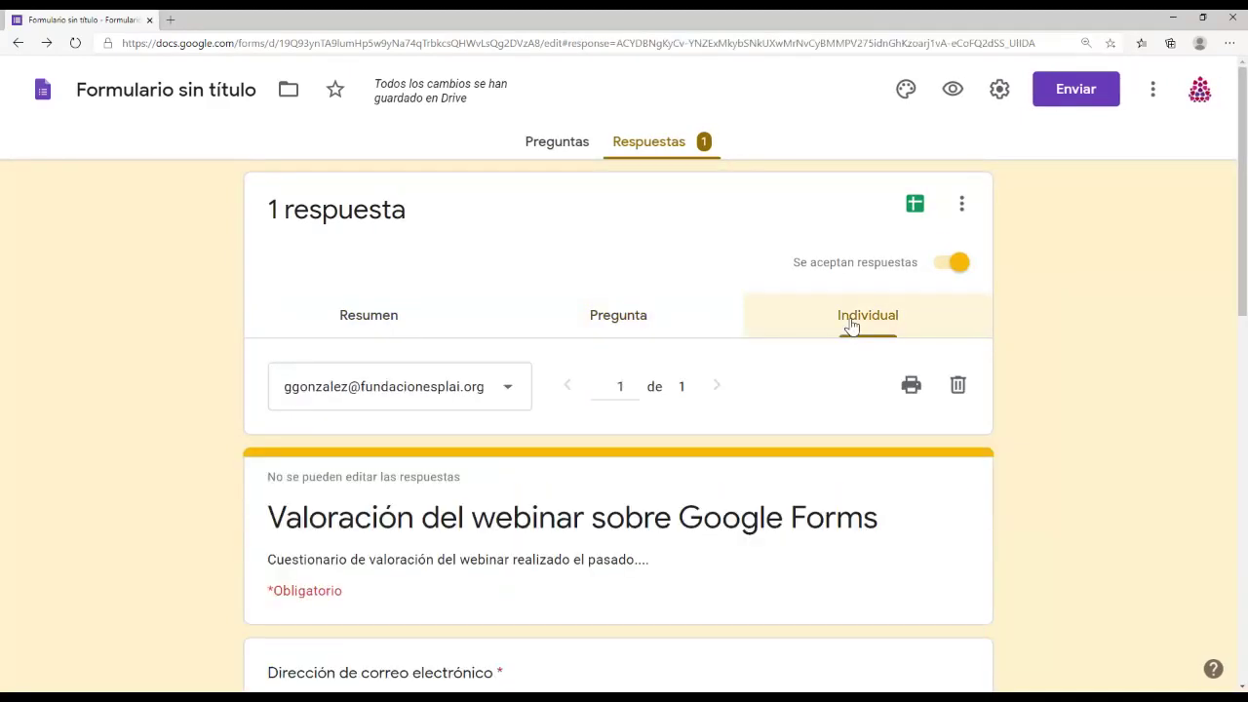
scroll(665, 549, "down", 4)
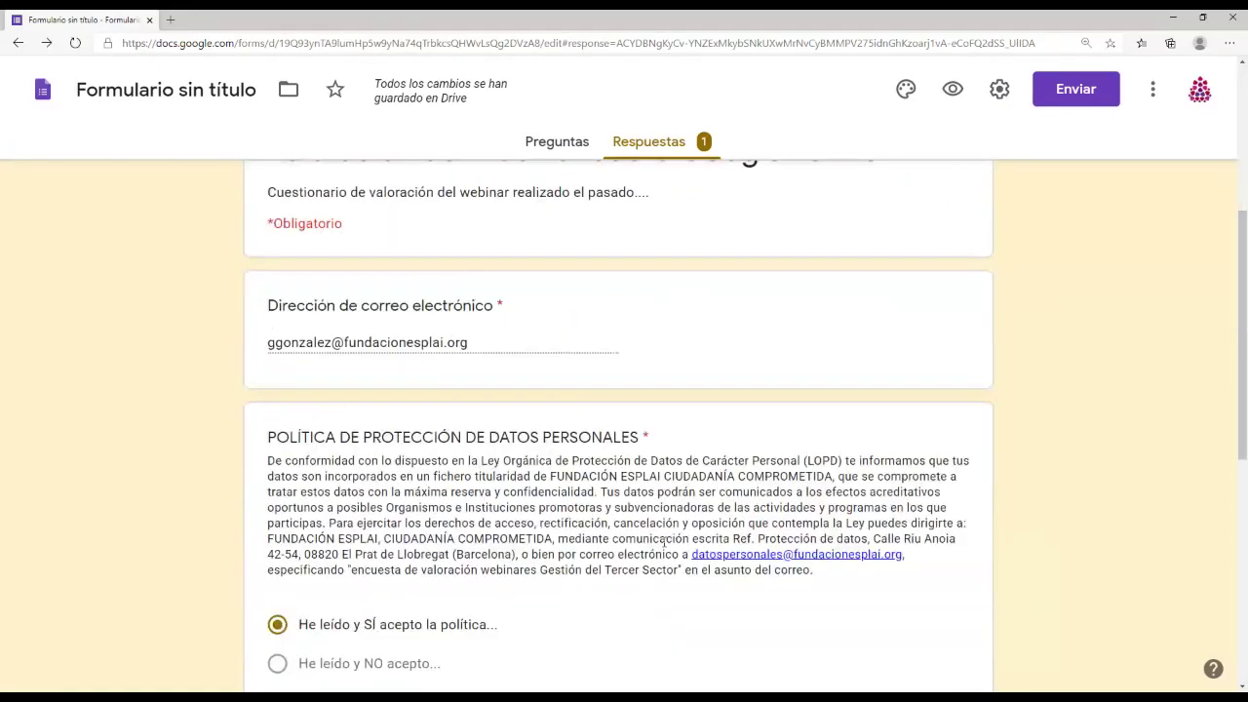
scroll(664, 542, "up", 5)
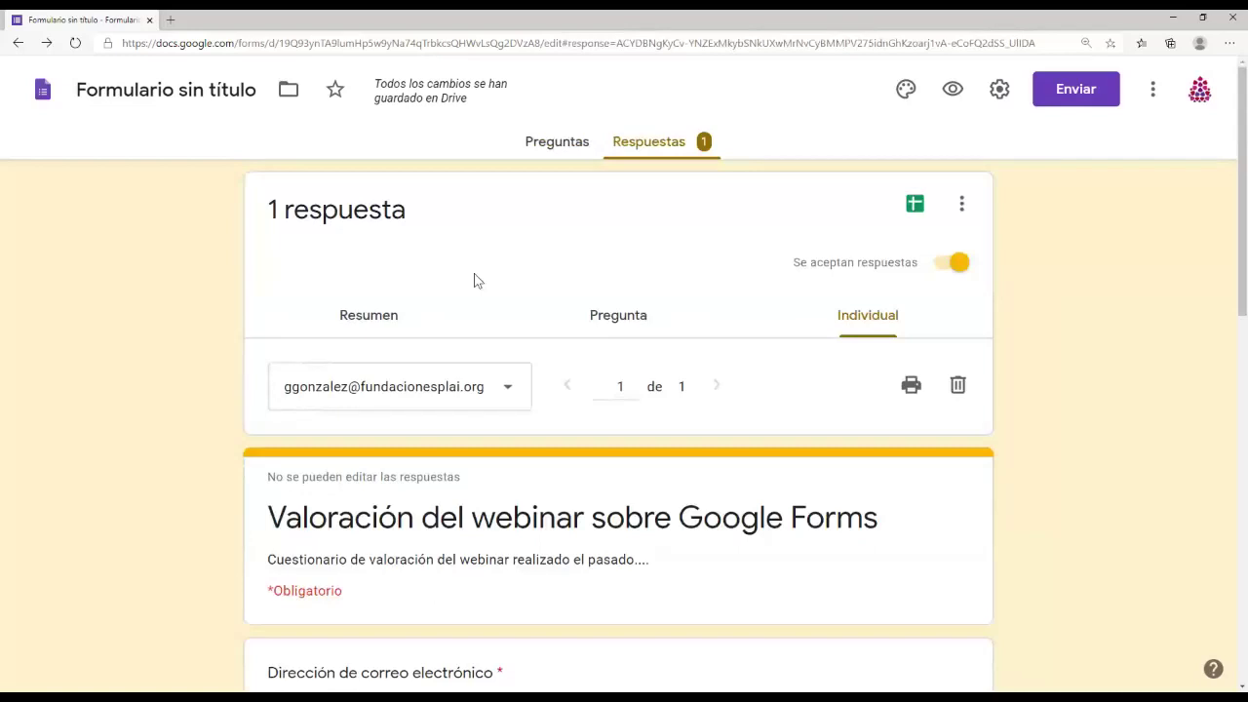
left_click(914, 205)
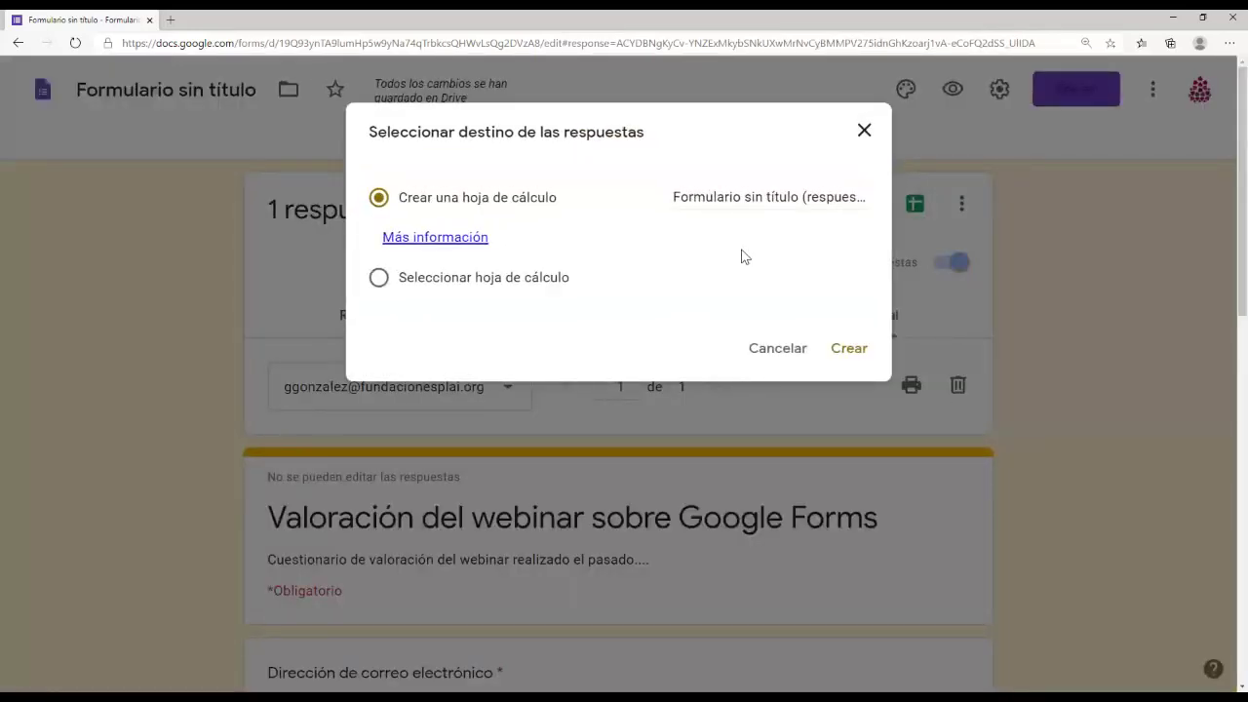
Step: Dismiss the spreadsheet destination dialog without creating a spreadsheet
left_click(767, 346)
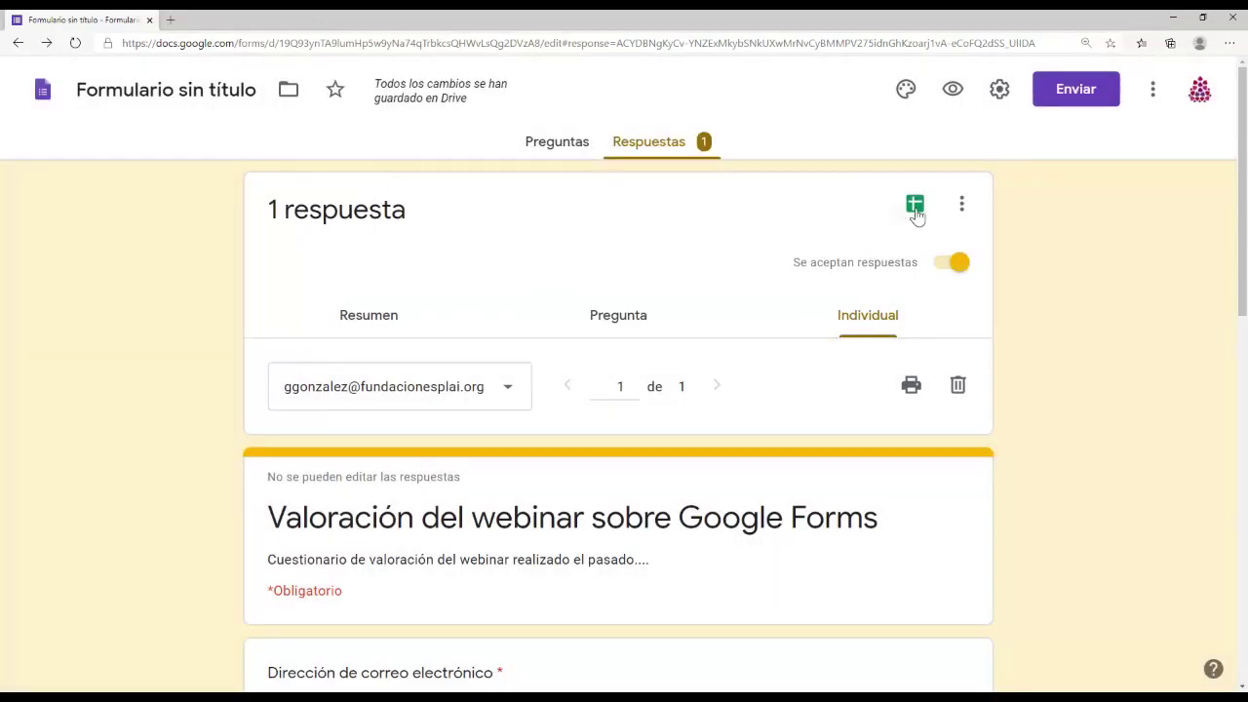
left_click(914, 208)
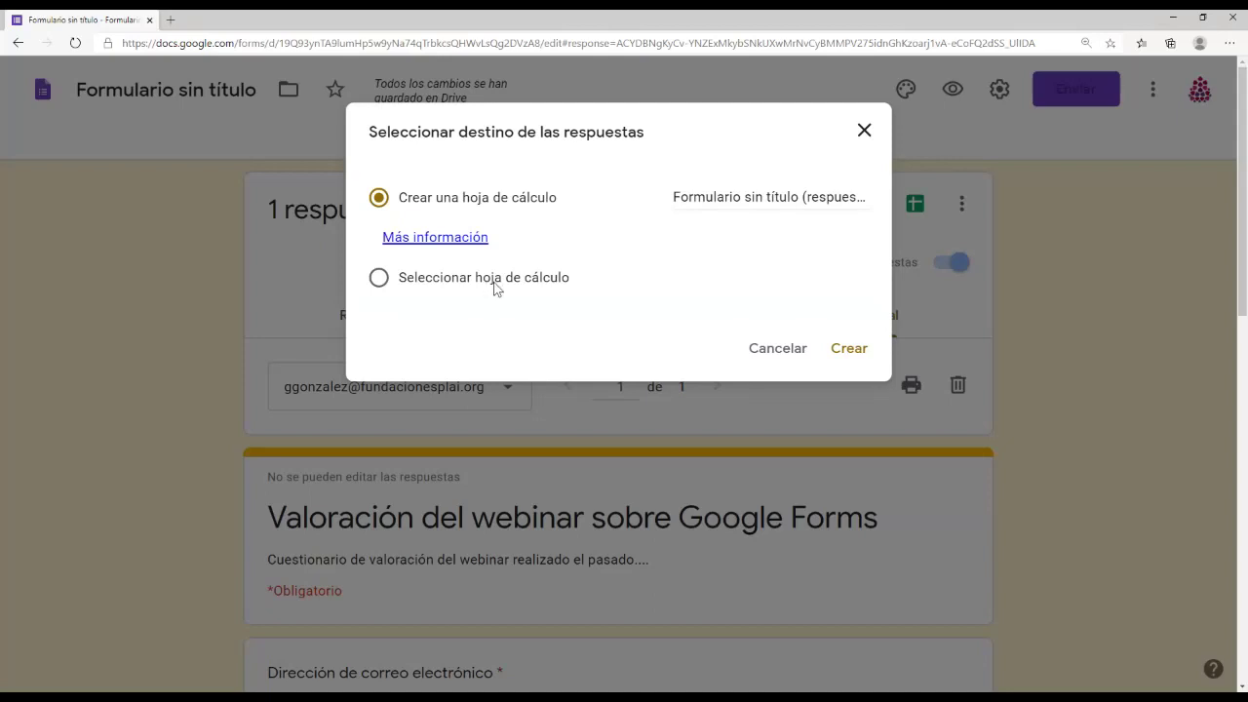
left_click(776, 348)
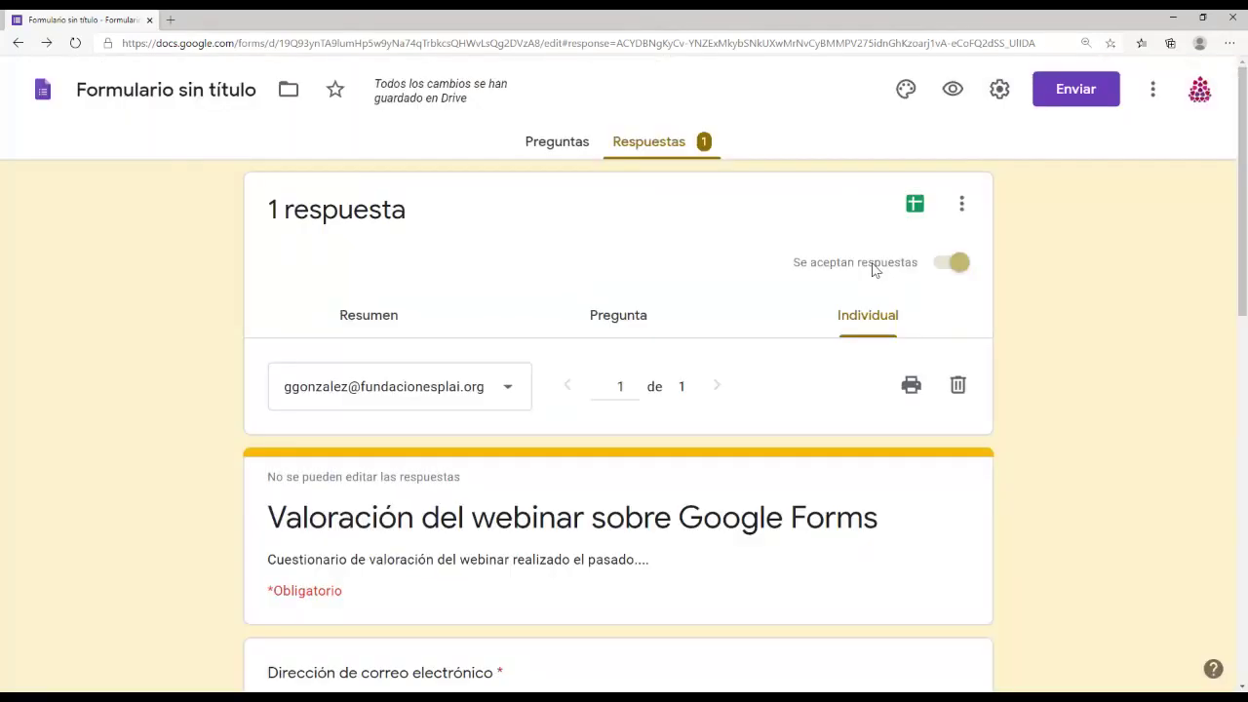
Step: Turn on e-mail notifications for new responses, leaving the response destination unset
left_click(962, 207)
left_click(1045, 349)
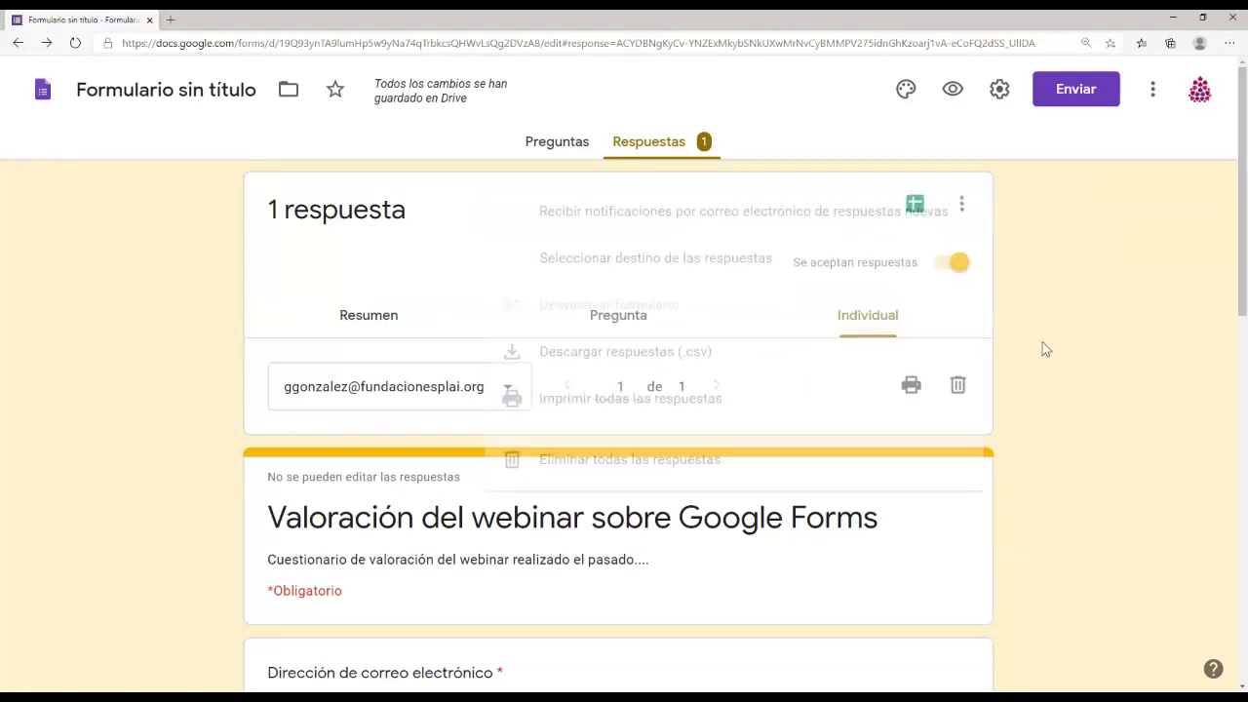
left_click(964, 212)
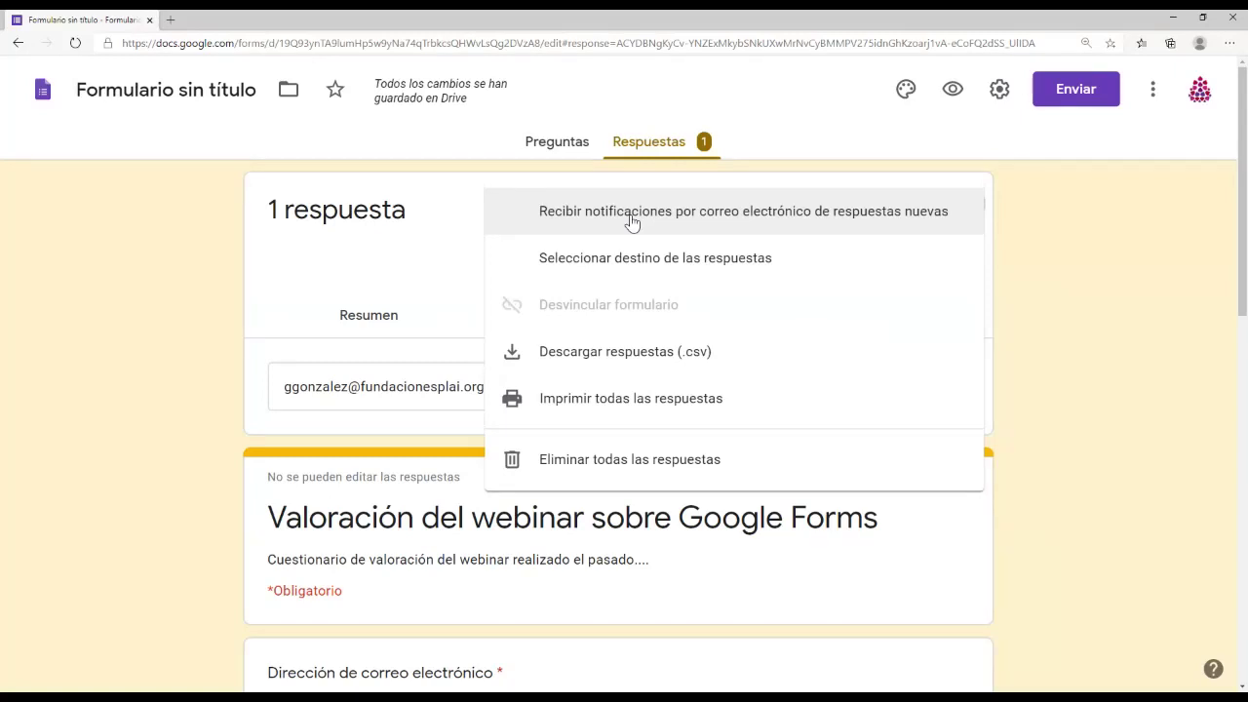
left_click(632, 223)
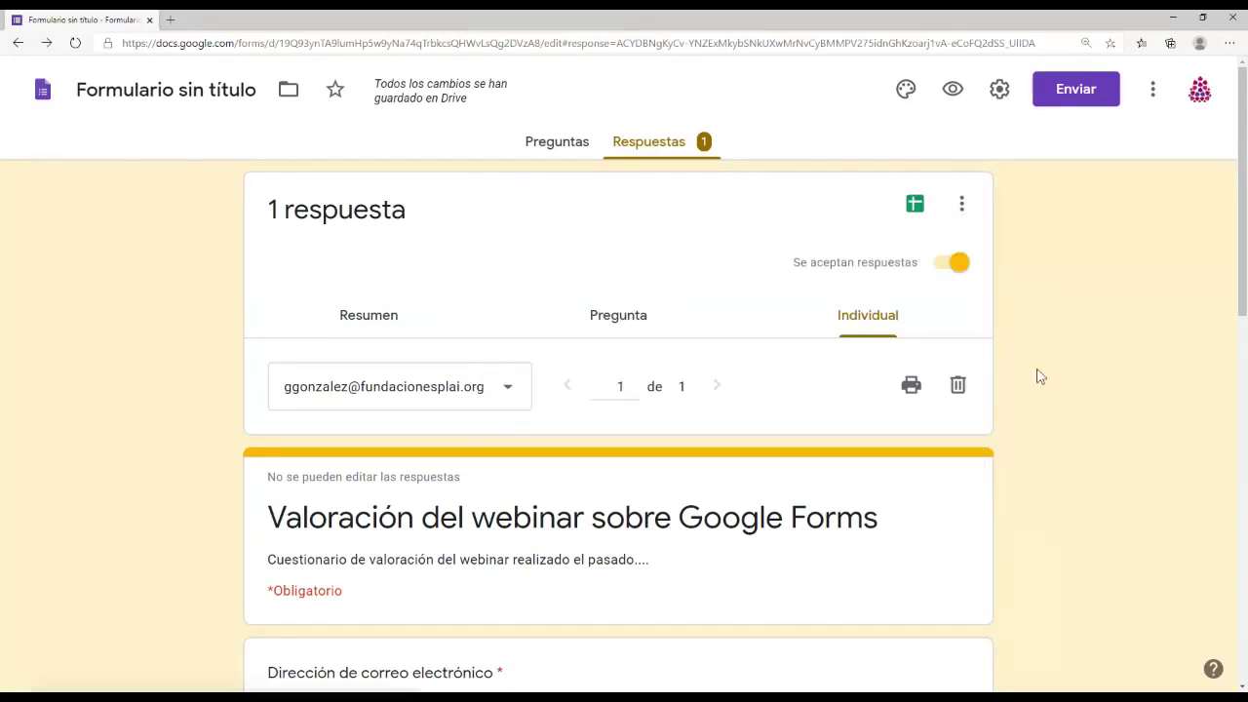
left_click(961, 201)
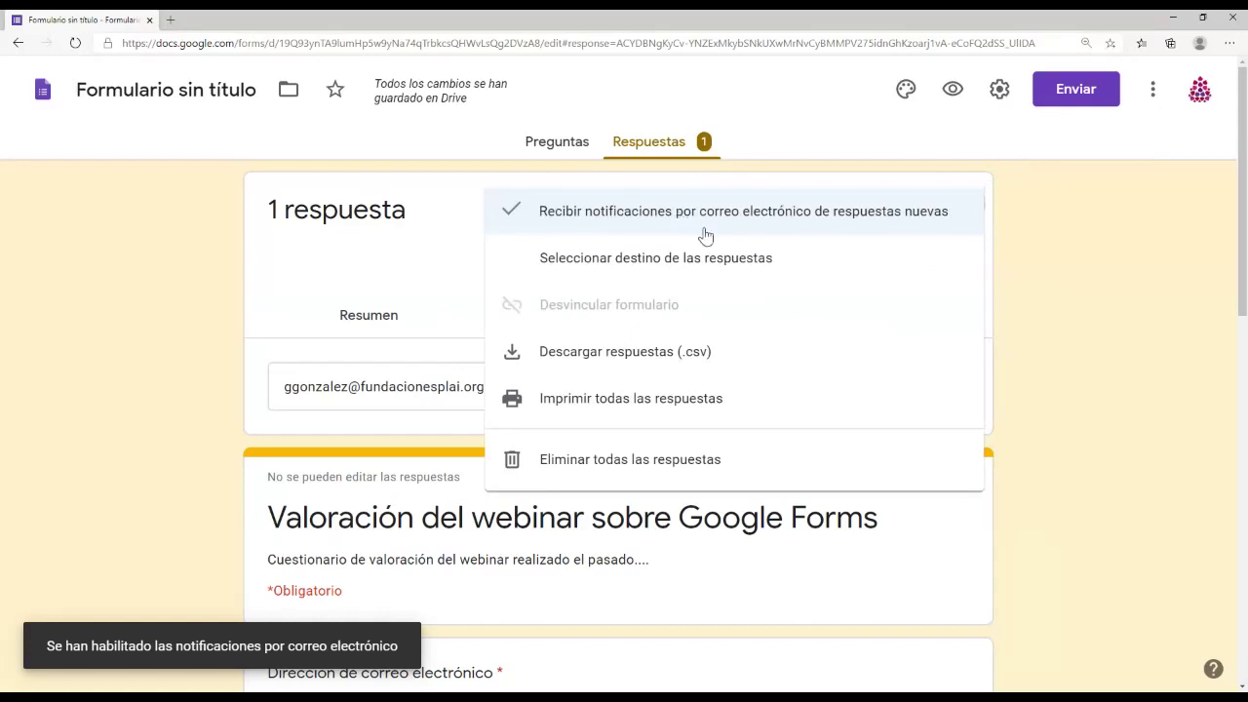
left_click(565, 258)
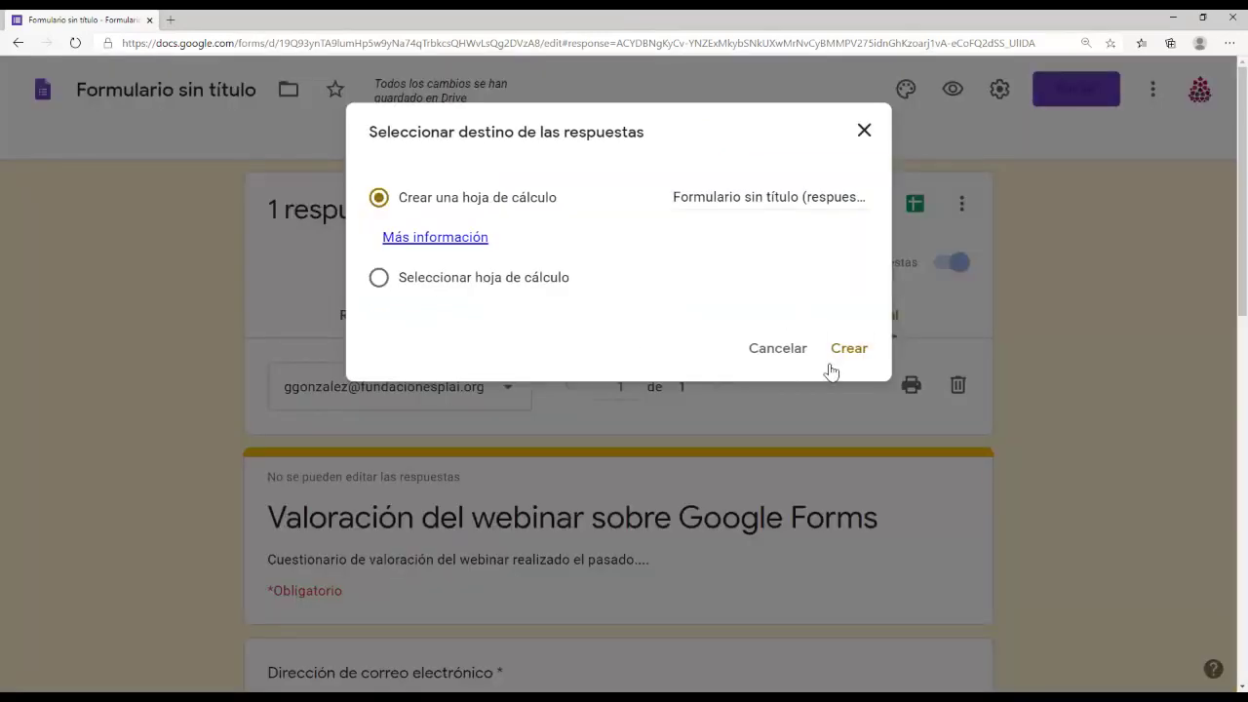
left_click(769, 356)
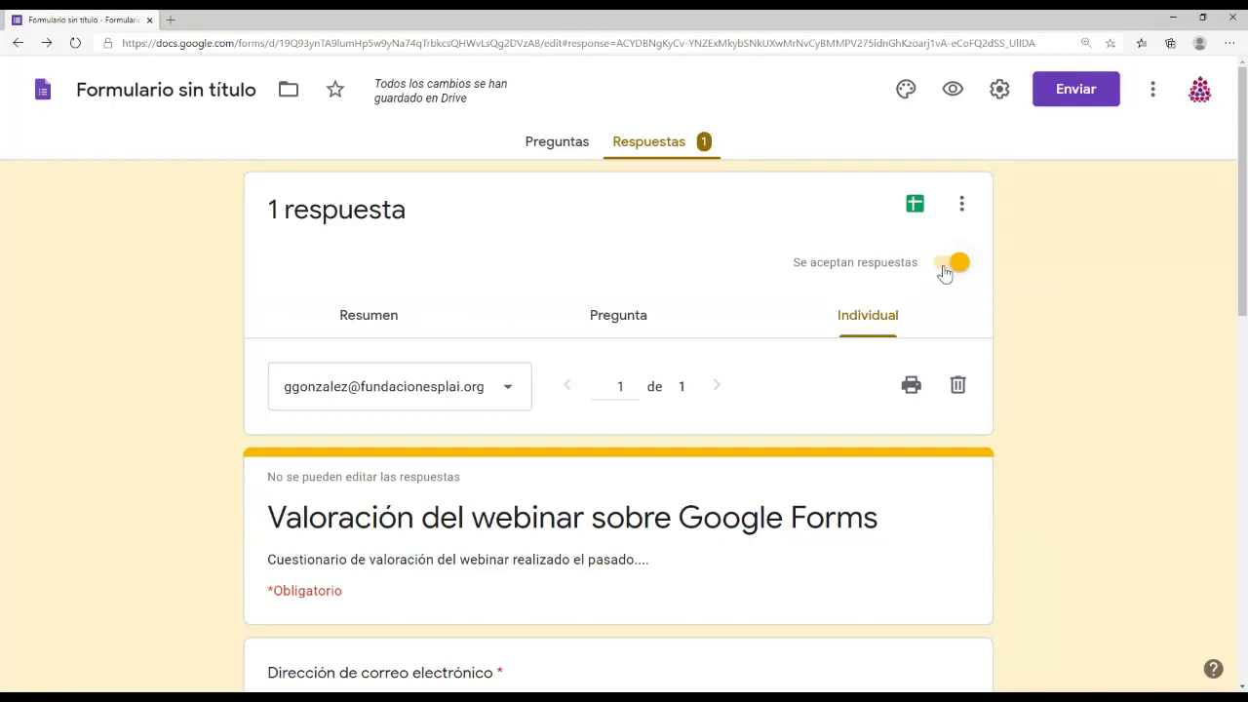
Step: Switch 'Se aceptan respuestas' off and back on, then return to the Preguntas editor
left_click(945, 264)
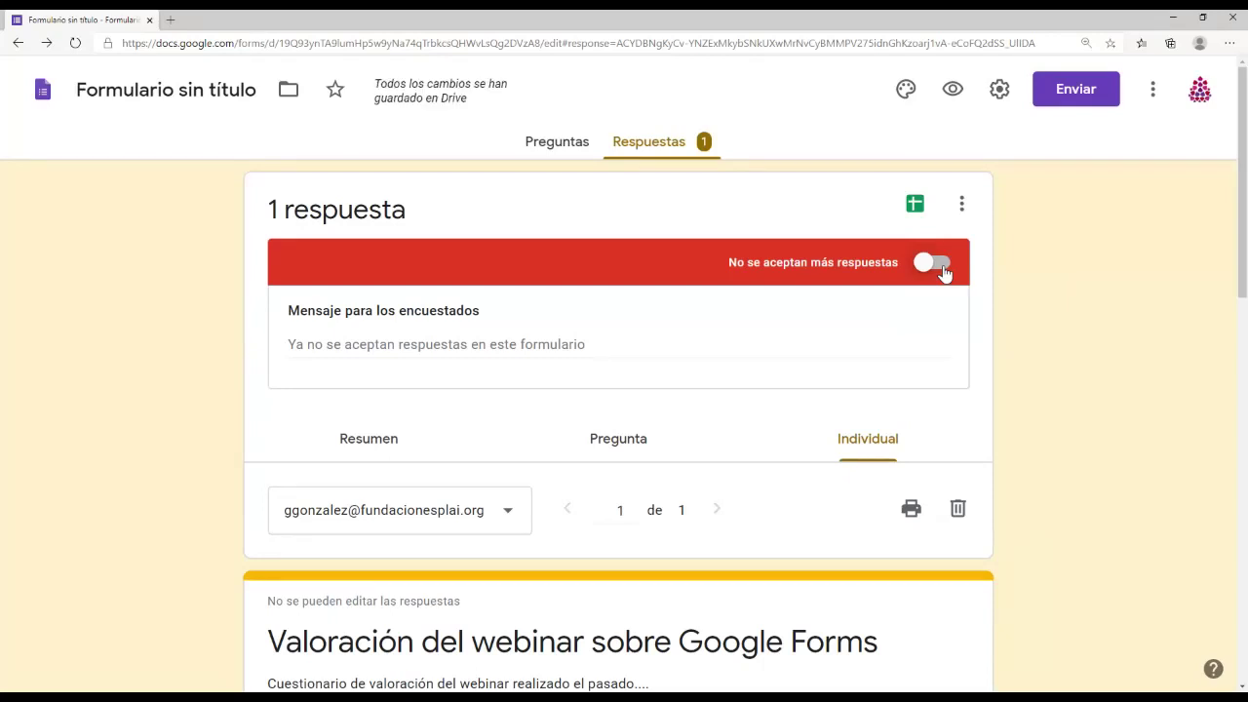
left_click(942, 269)
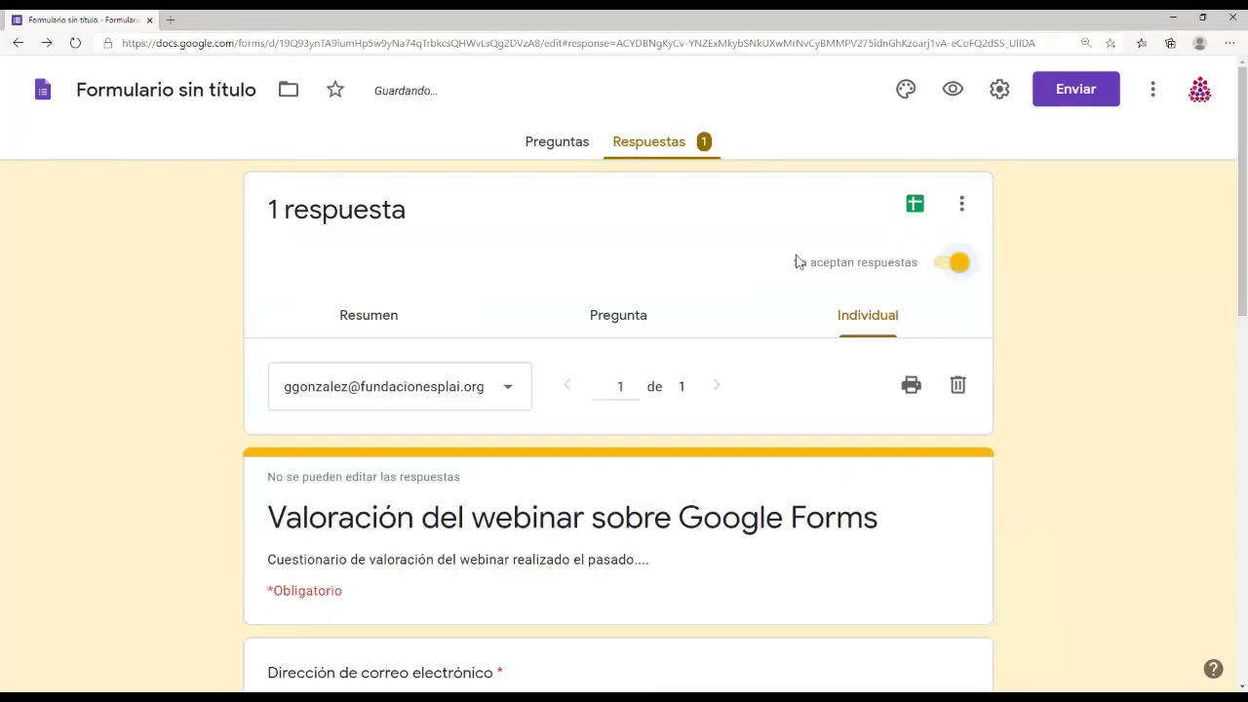
left_click(563, 154)
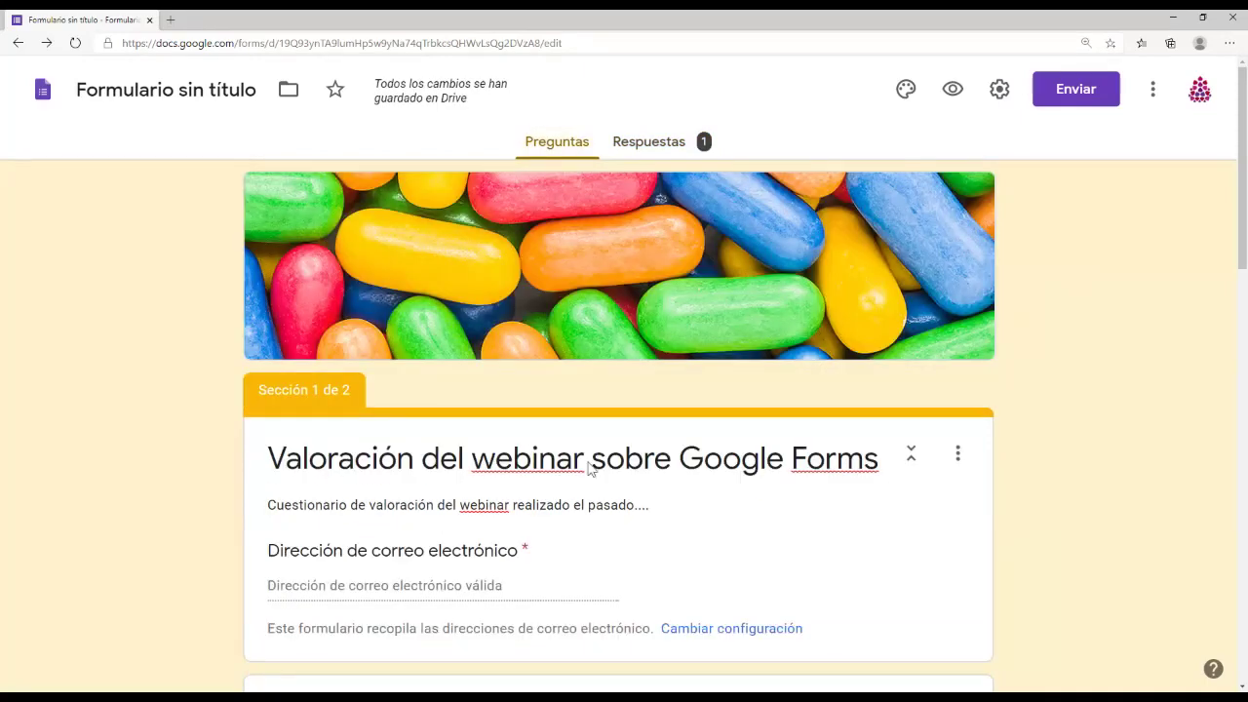
Step: Insert a blank multiple-choice question directly below the Correo electrónico question
scroll(589, 469, "down", 4)
scroll(590, 468, "down", 7)
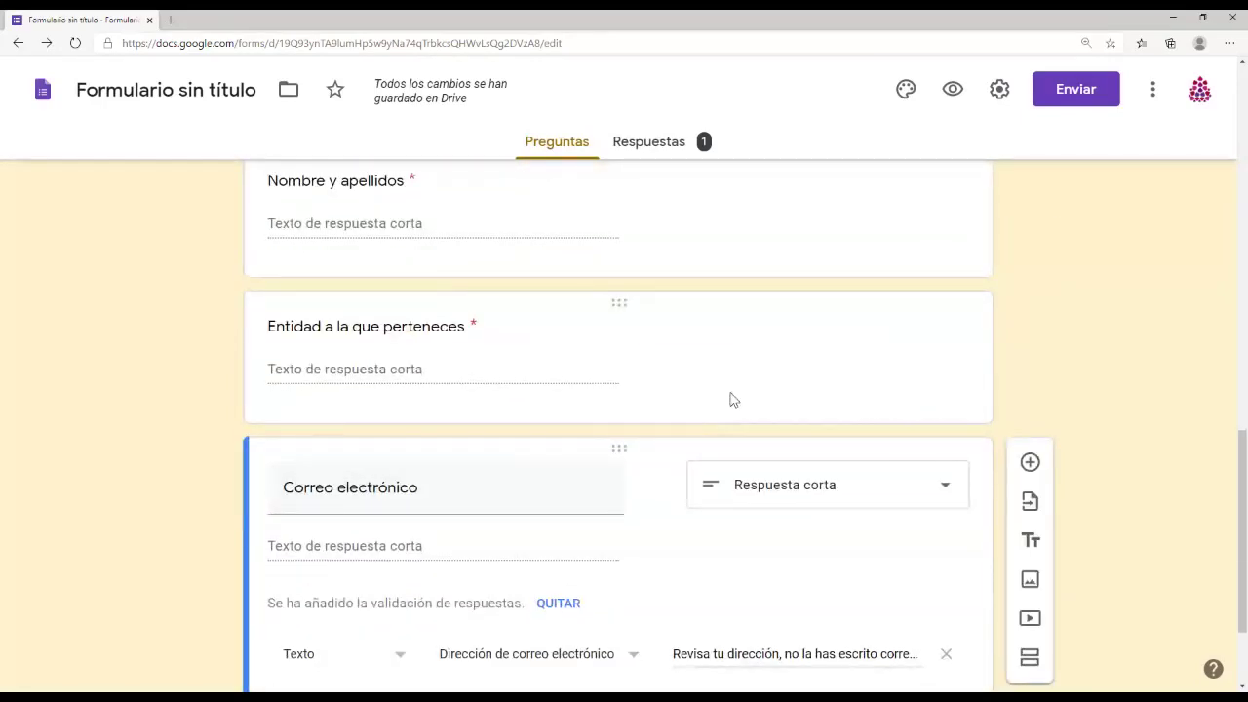
scroll(733, 399, "down", 1)
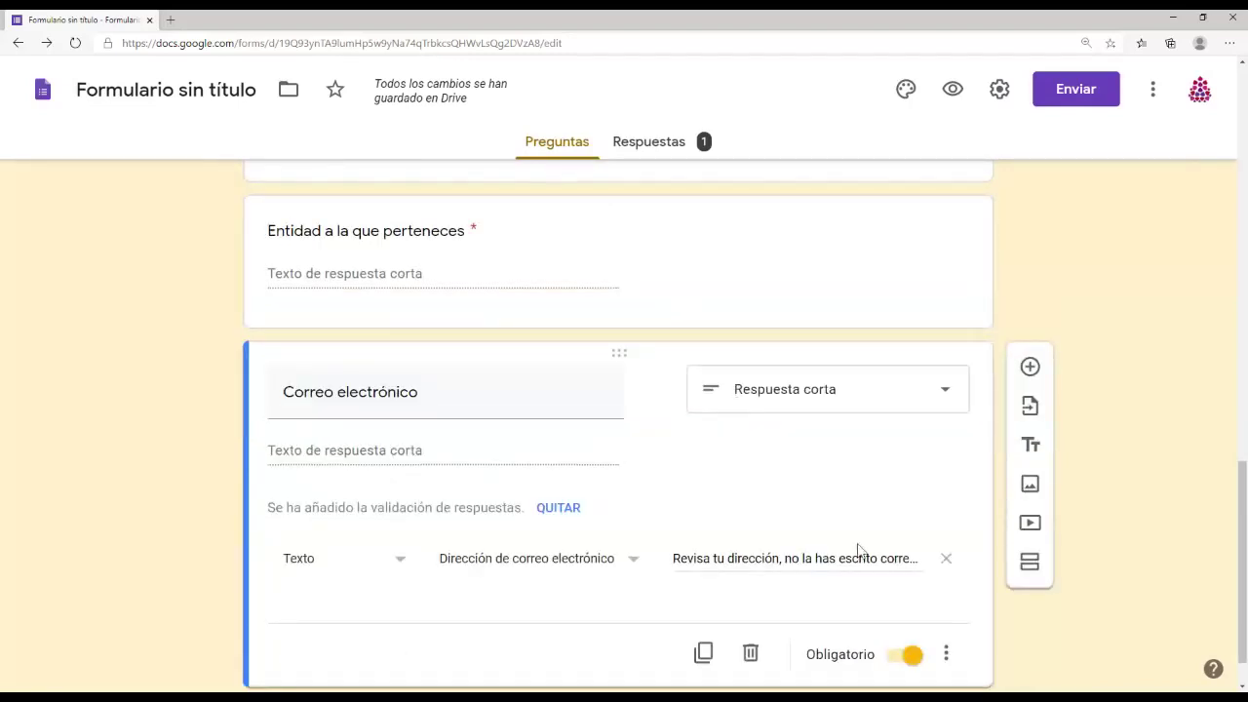
scroll(802, 511, "down", 1)
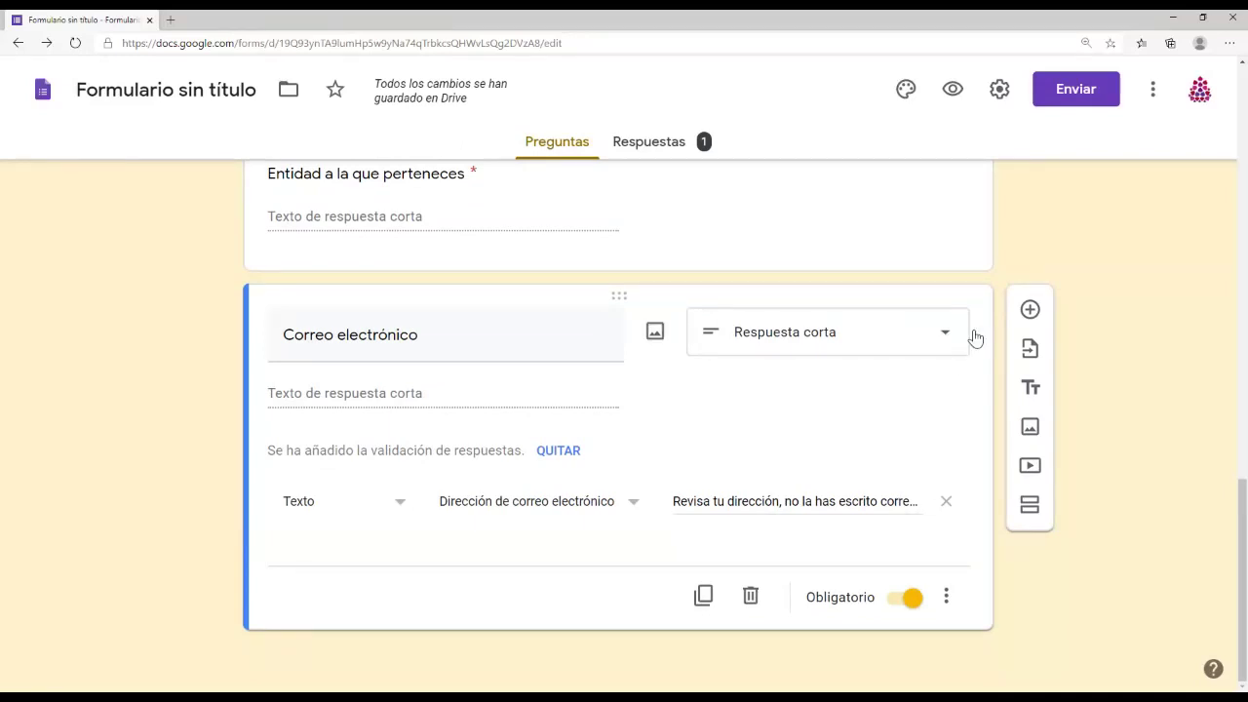
left_click(1029, 309)
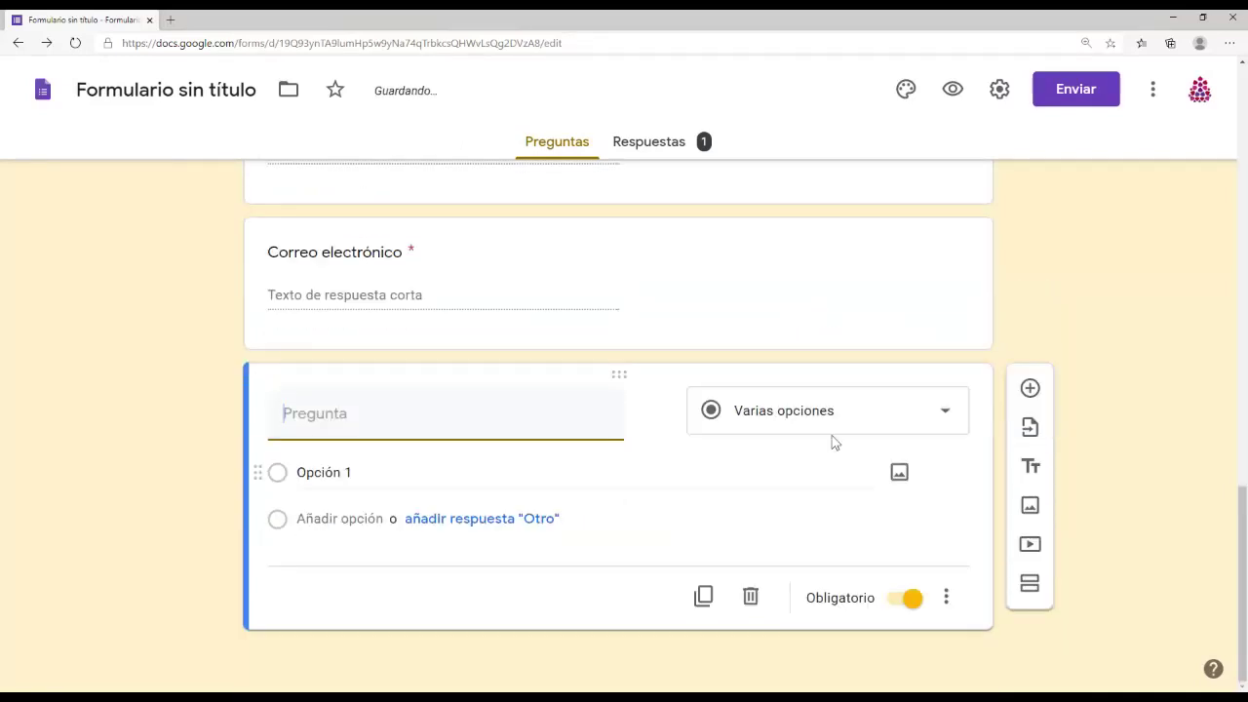
Step: Open the question-type list on the untitled question below Correo electrónico
left_click(833, 422)
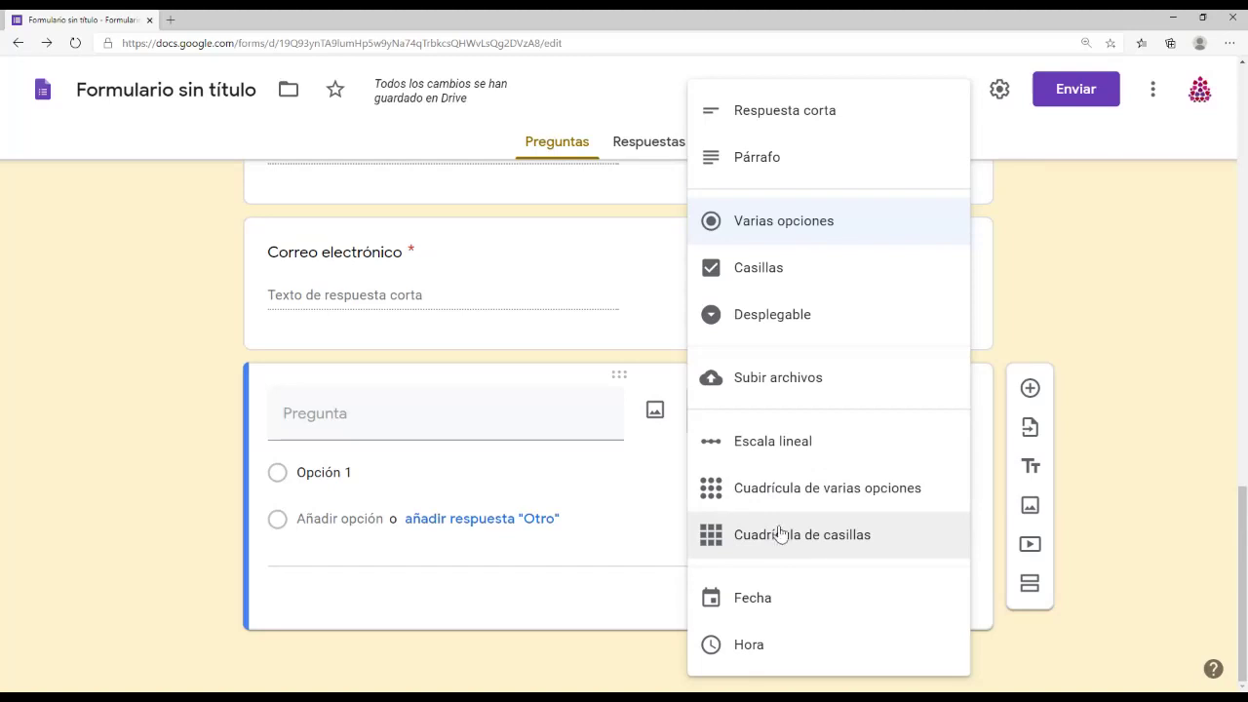
Step: Make the question a multiple-choice grid titled 'Puntúa tu interés en las siguientes herramientas'
left_click(784, 495)
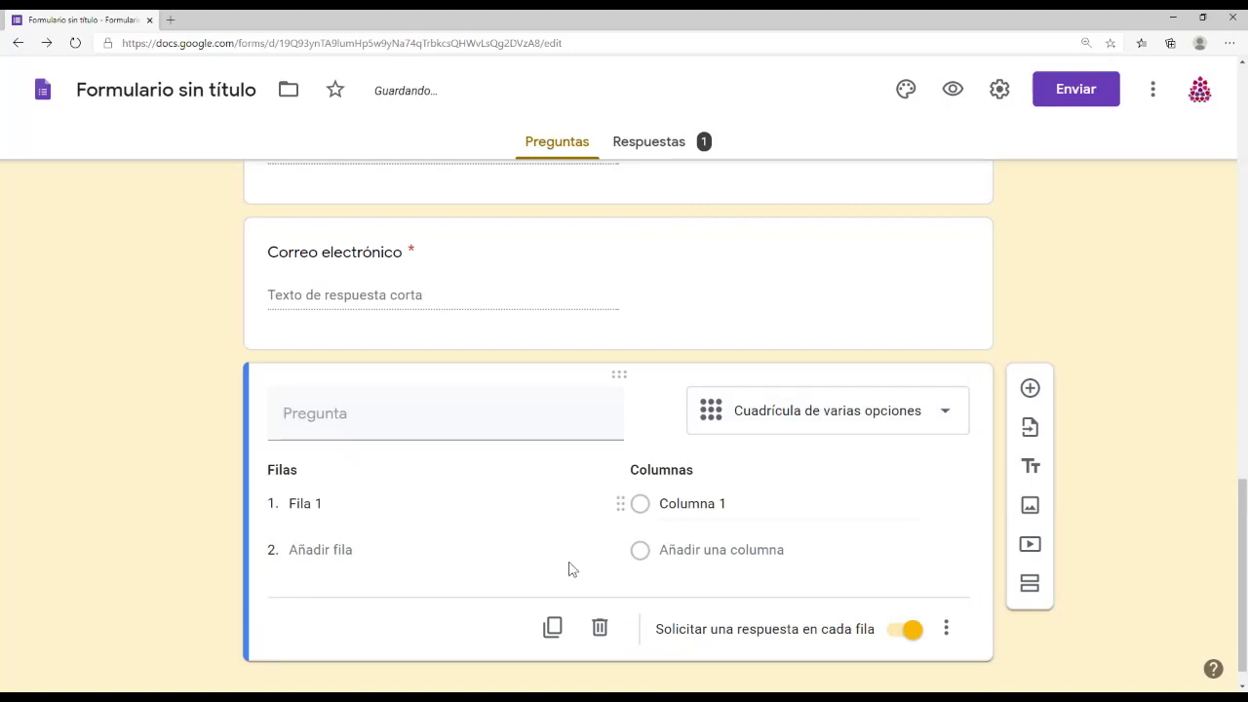
left_click(314, 504)
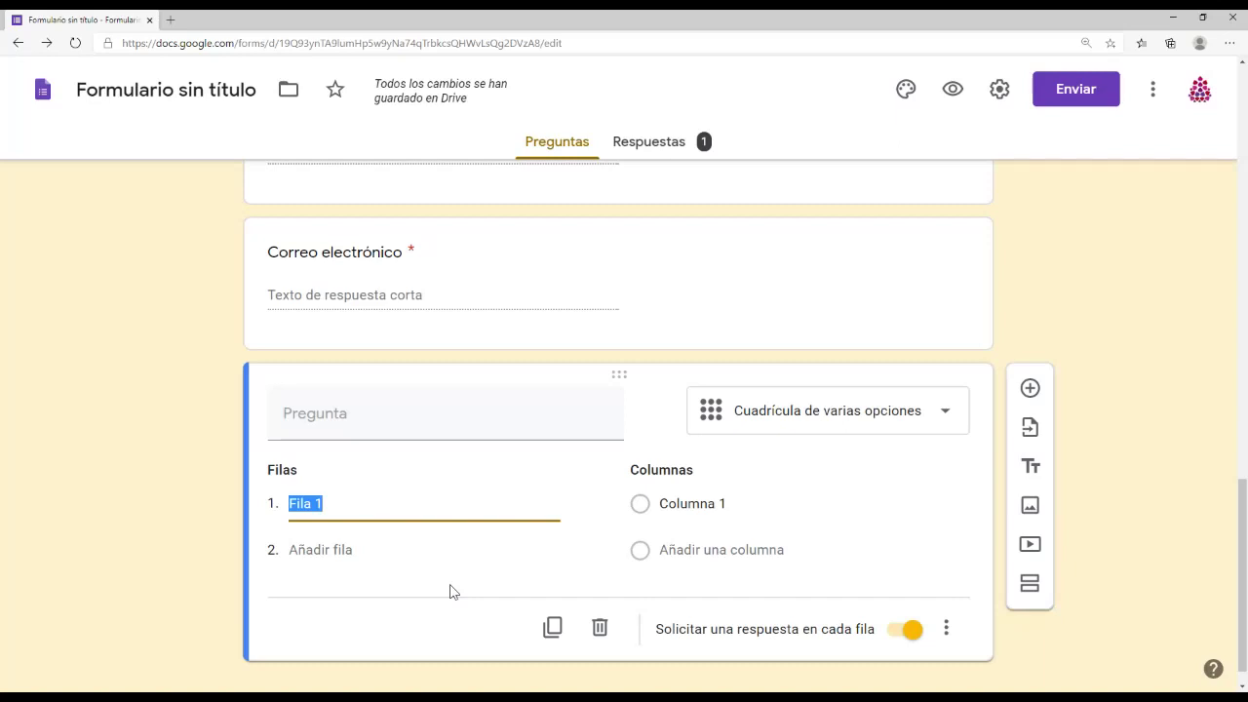
left_click(351, 413)
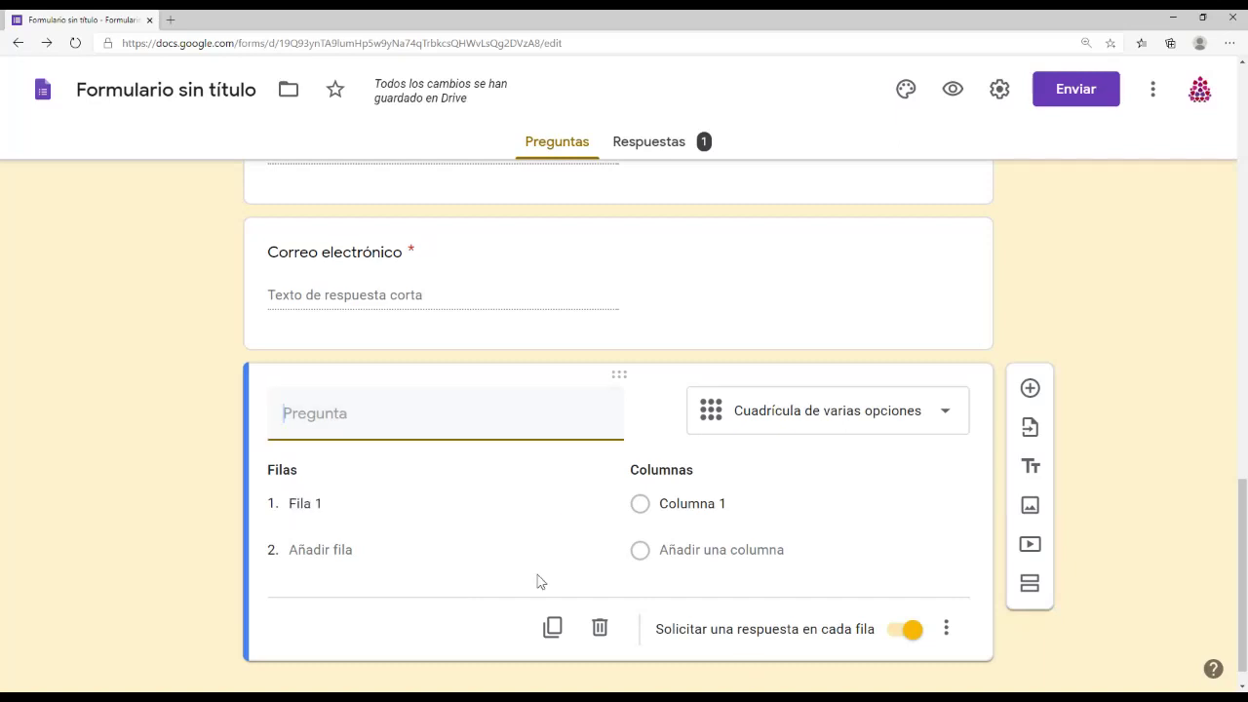
type("Puntúa tu interés")
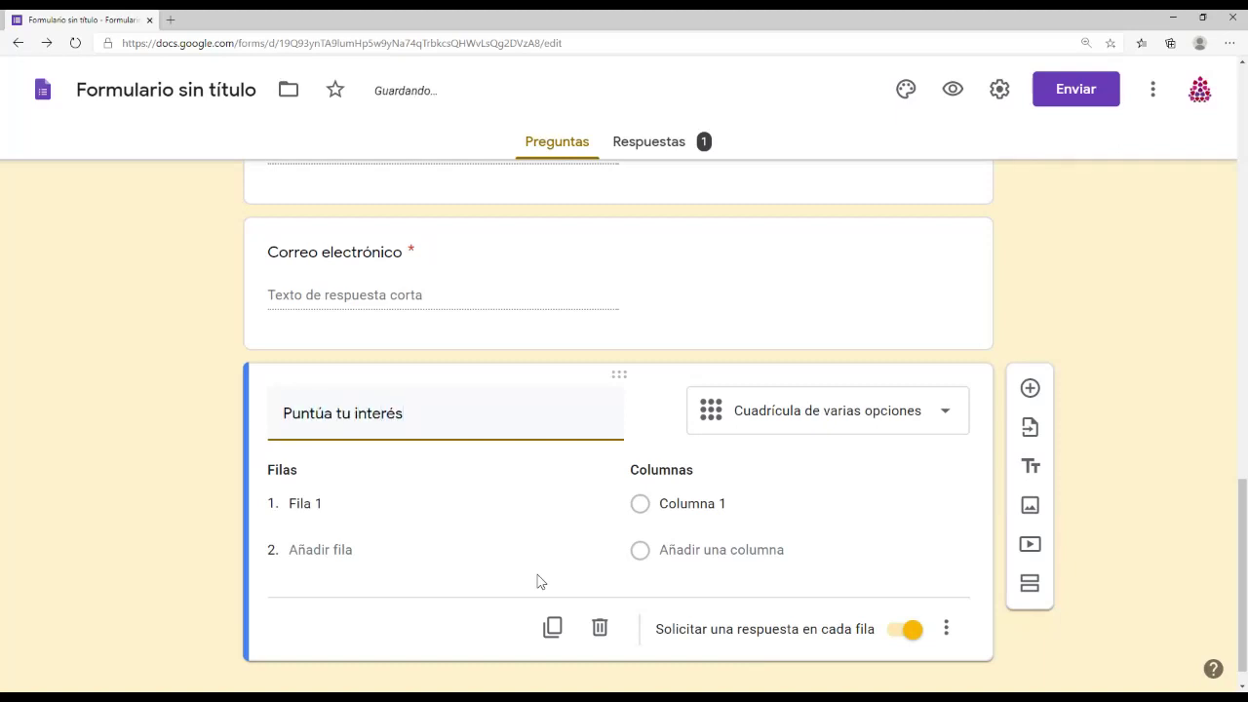
type(" en las siguientes her")
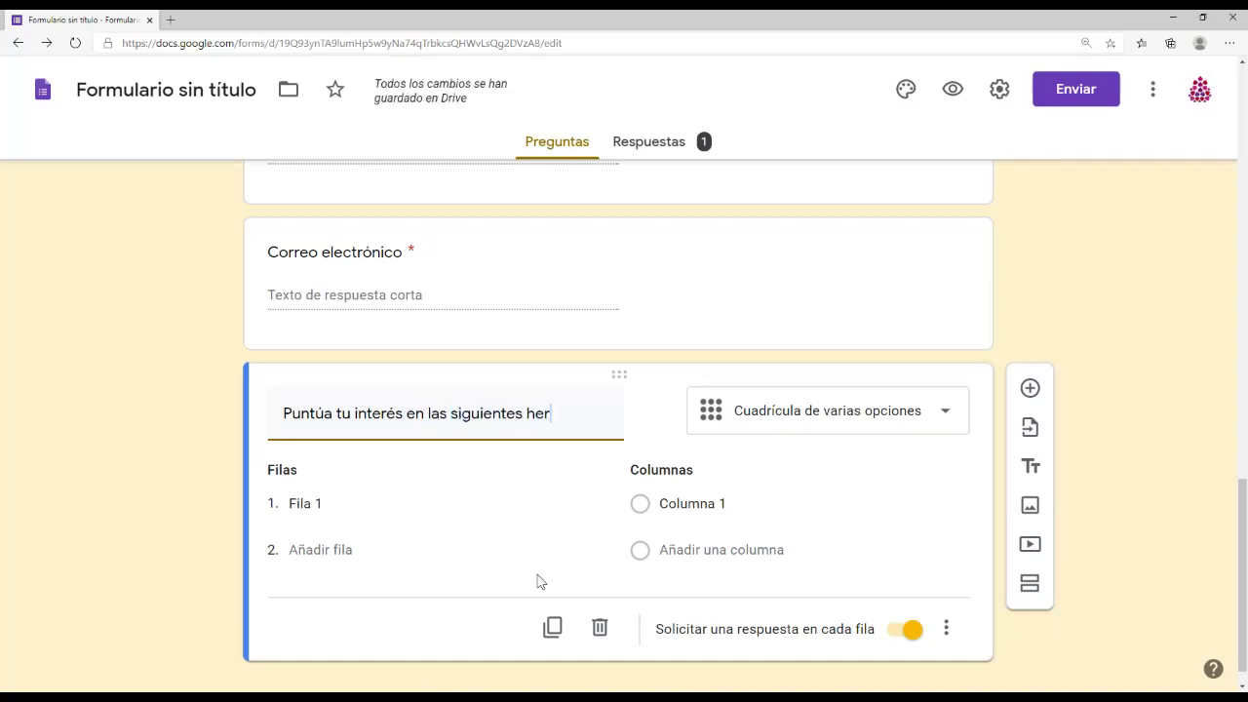
type("ramientas")
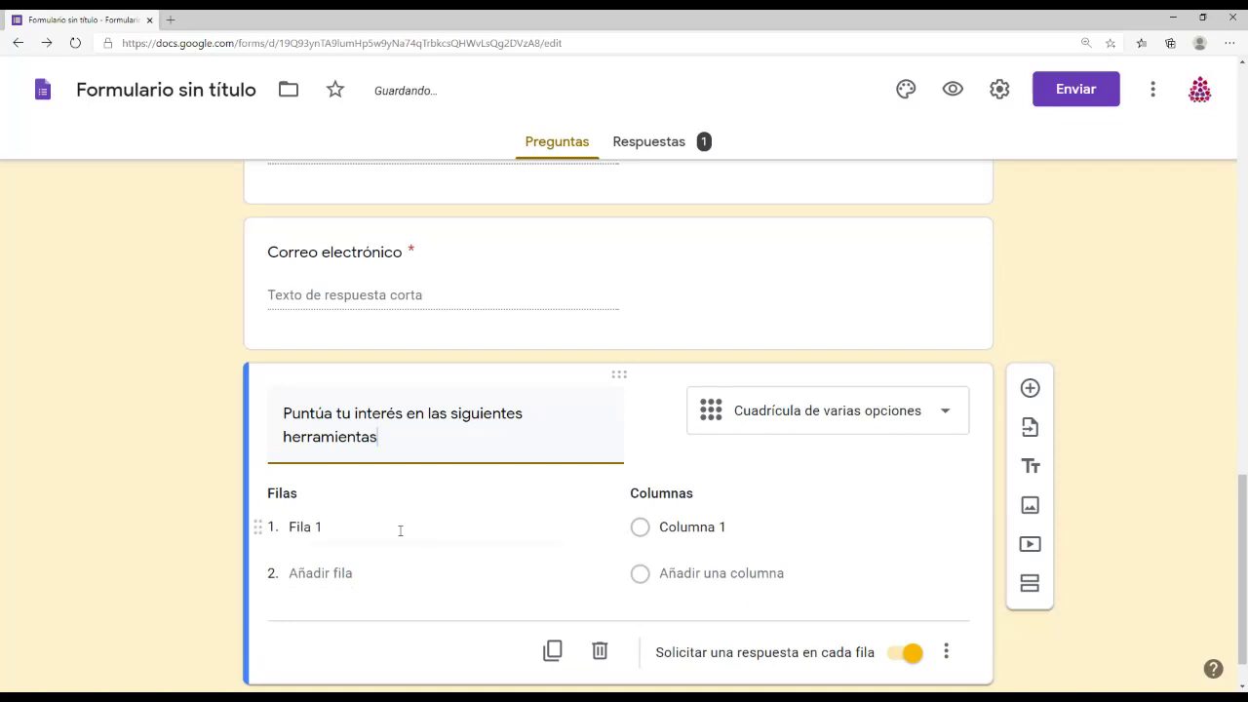
Step: Add grid rows Type form, Microsoft forms and LimeSurvey
left_click(399, 530)
type("Type form")
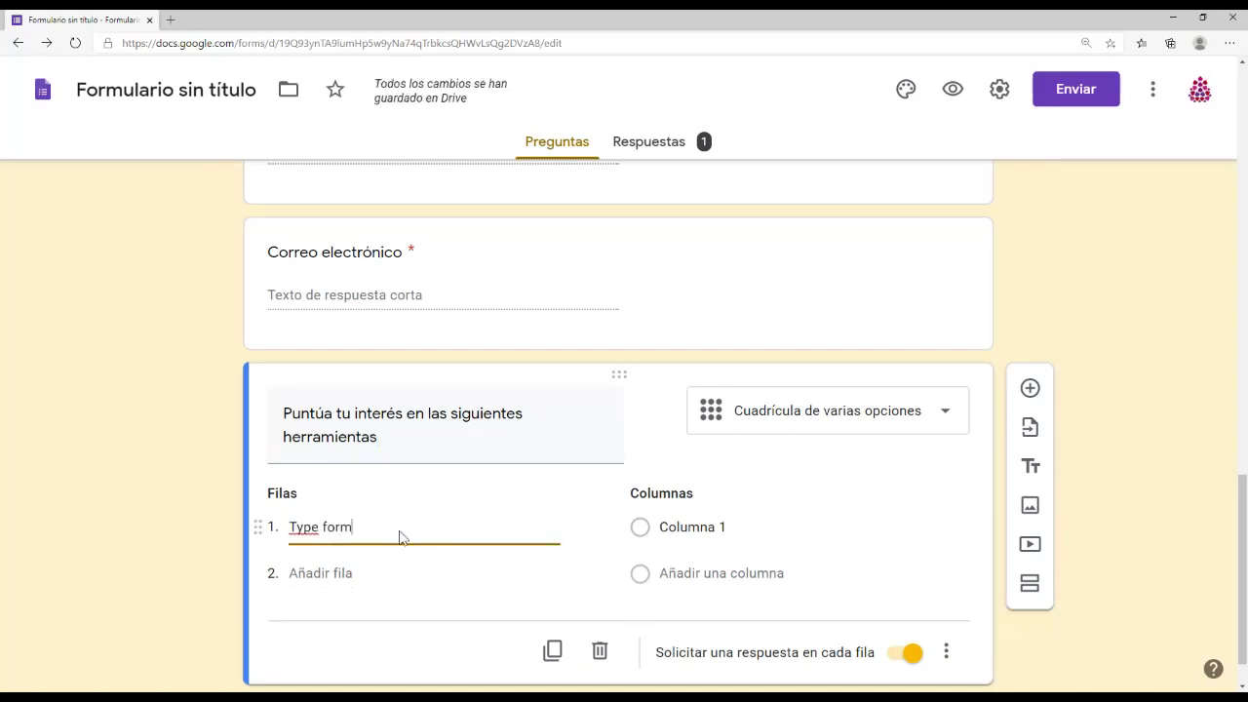
key("Return")
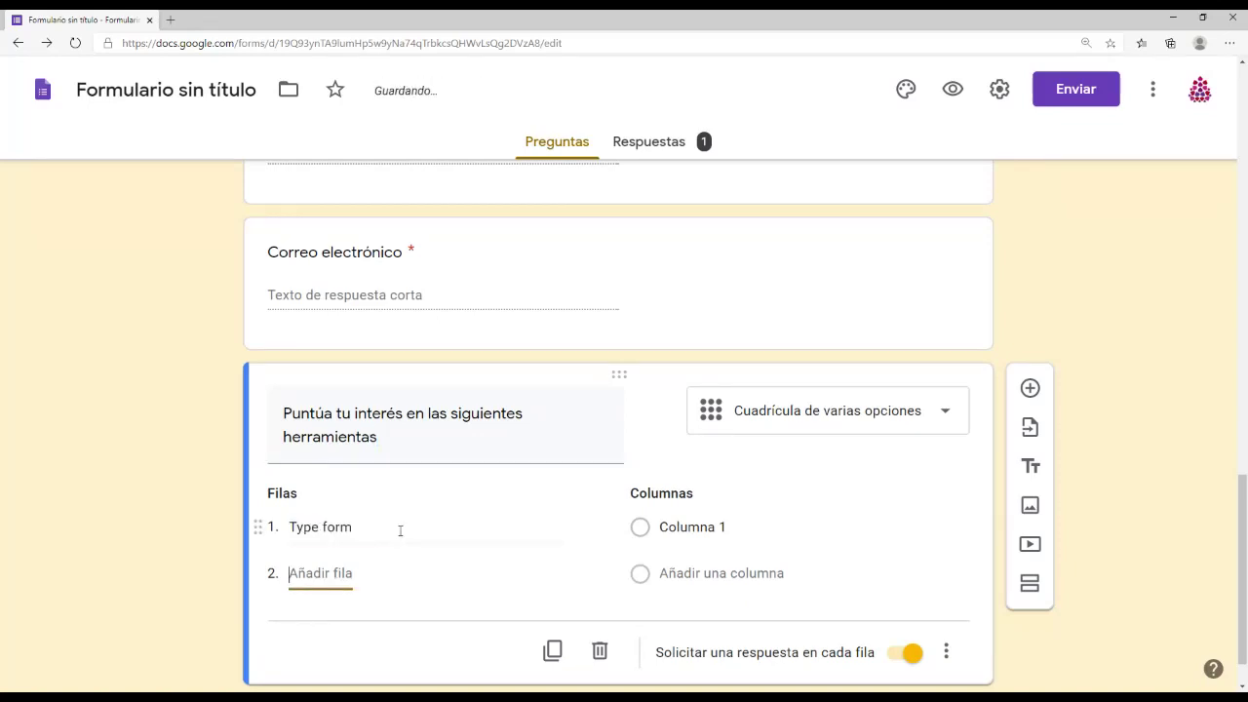
type("Microsoft forms")
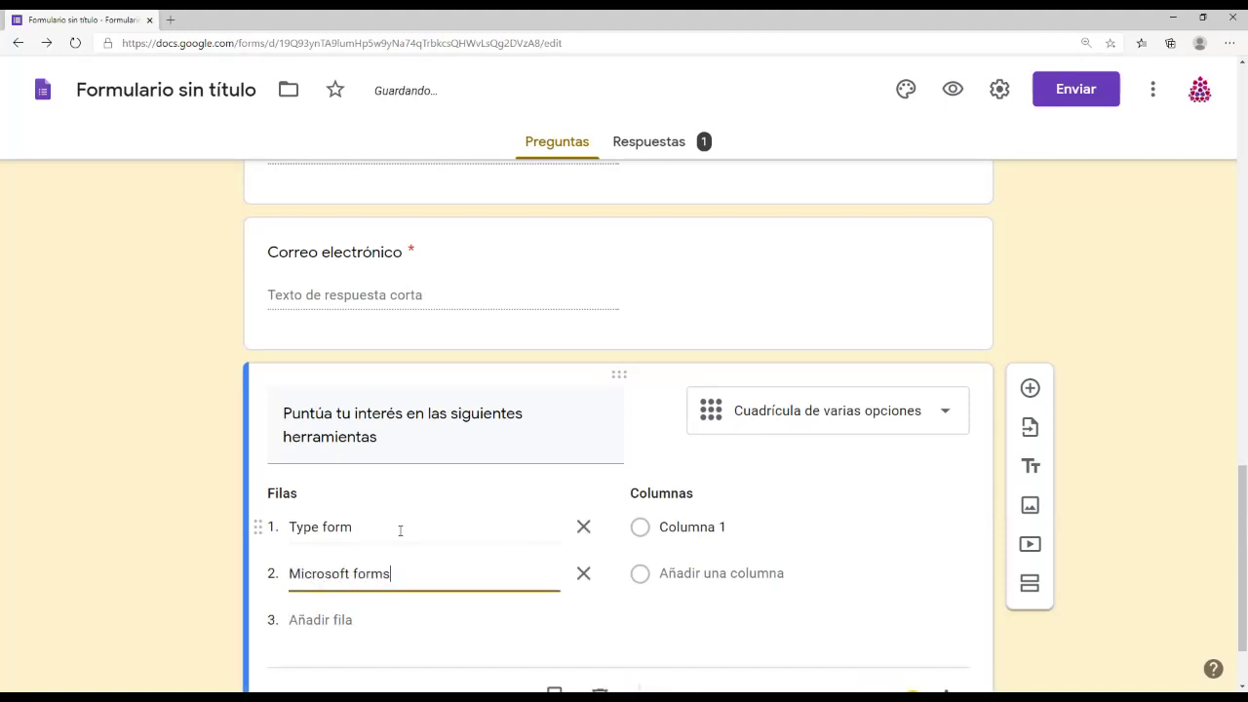
left_click(320, 623)
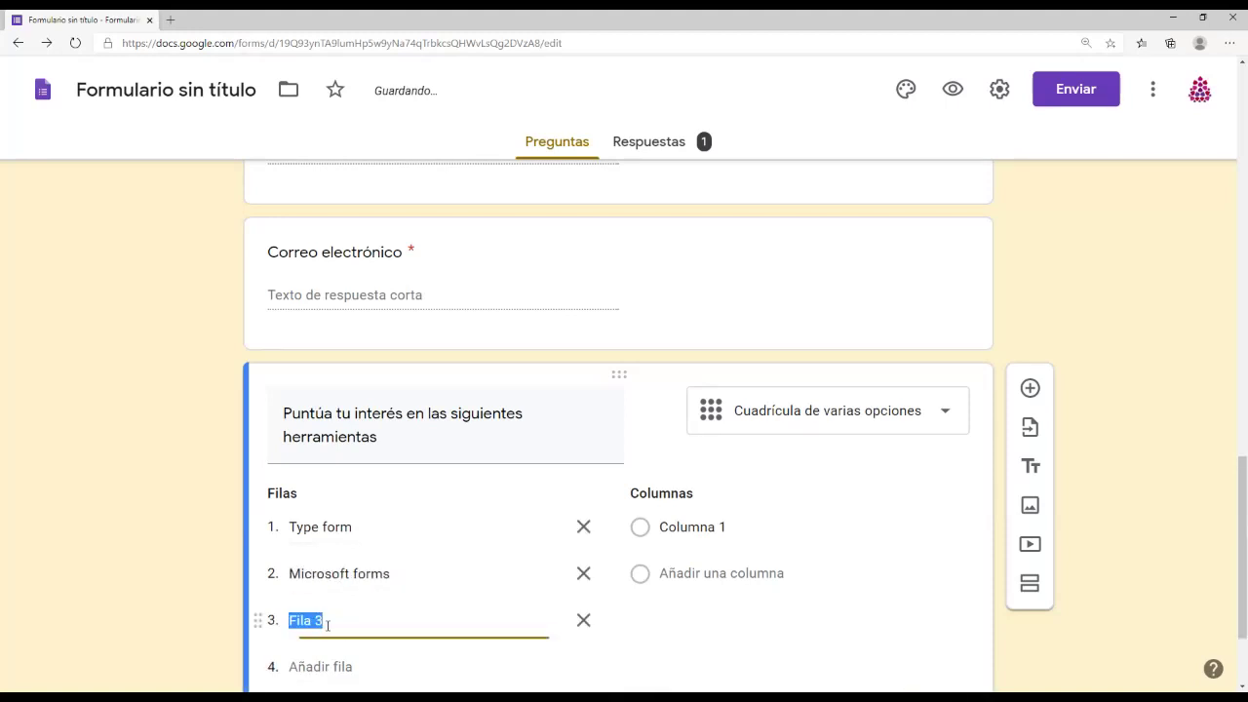
type("LimeSurveyt")
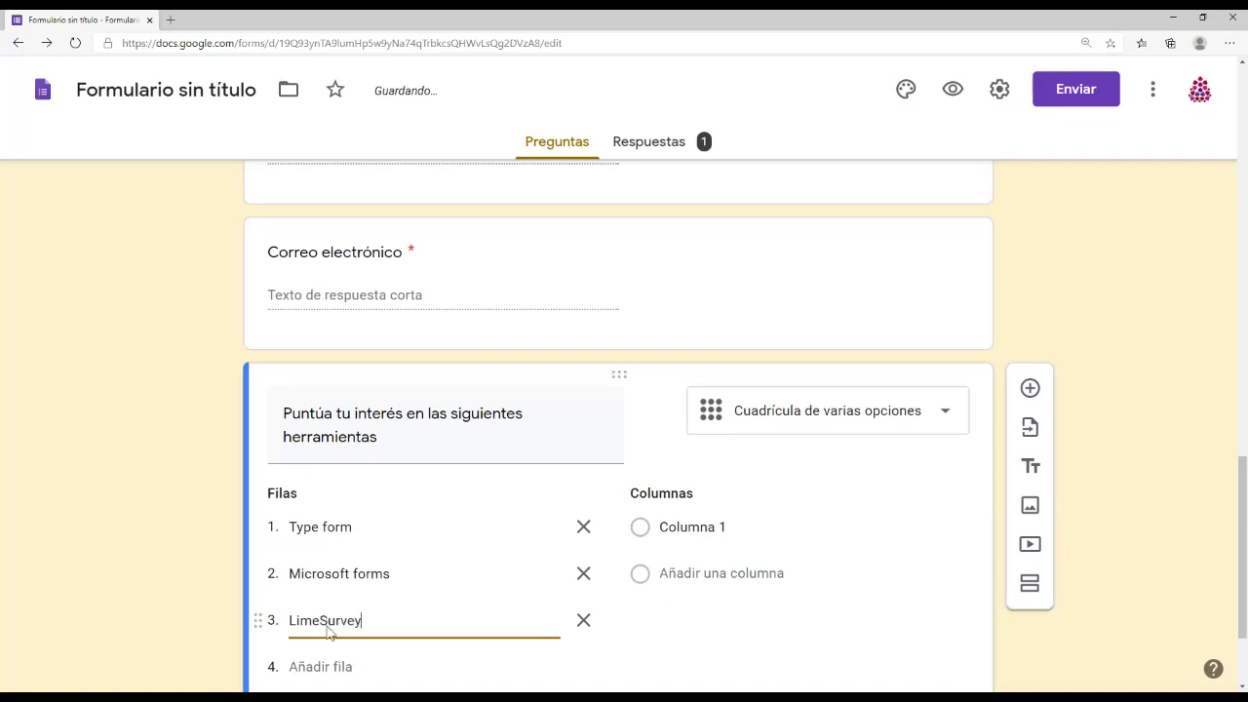
Step: Add grid columns Muy interesado/a, Poco interesado/a and Nada interesado/a
left_click(685, 522)
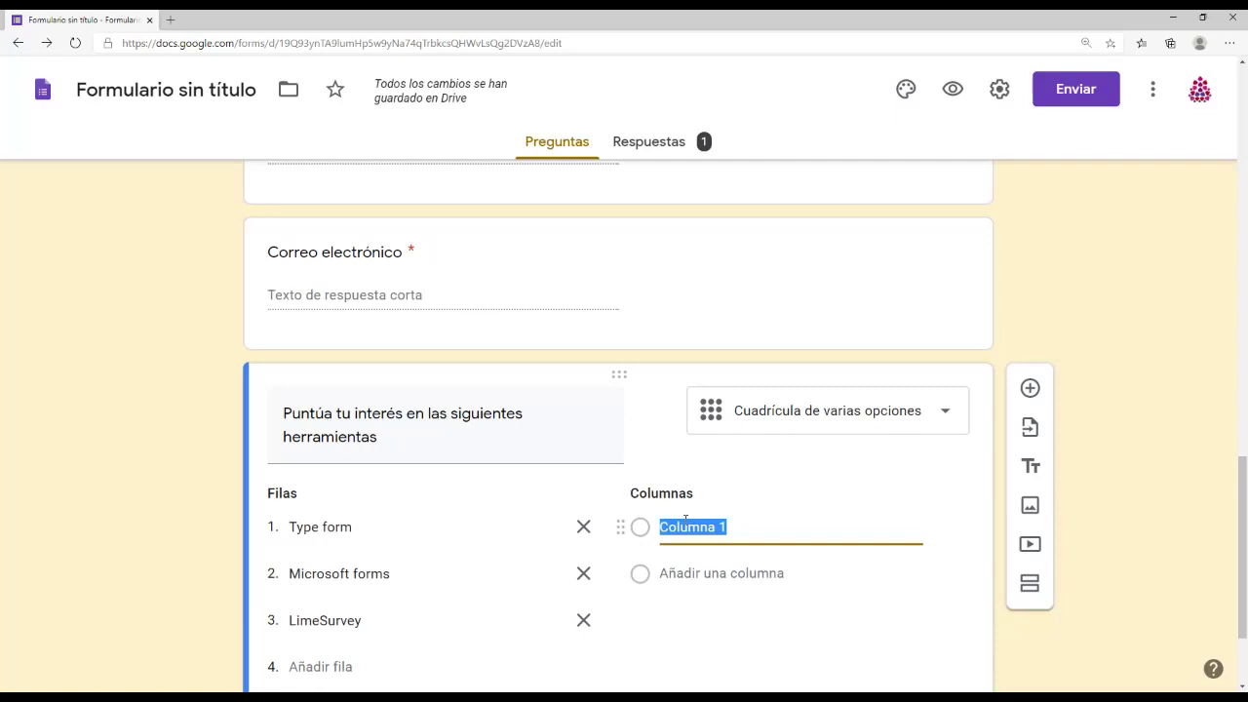
type("Muy i")
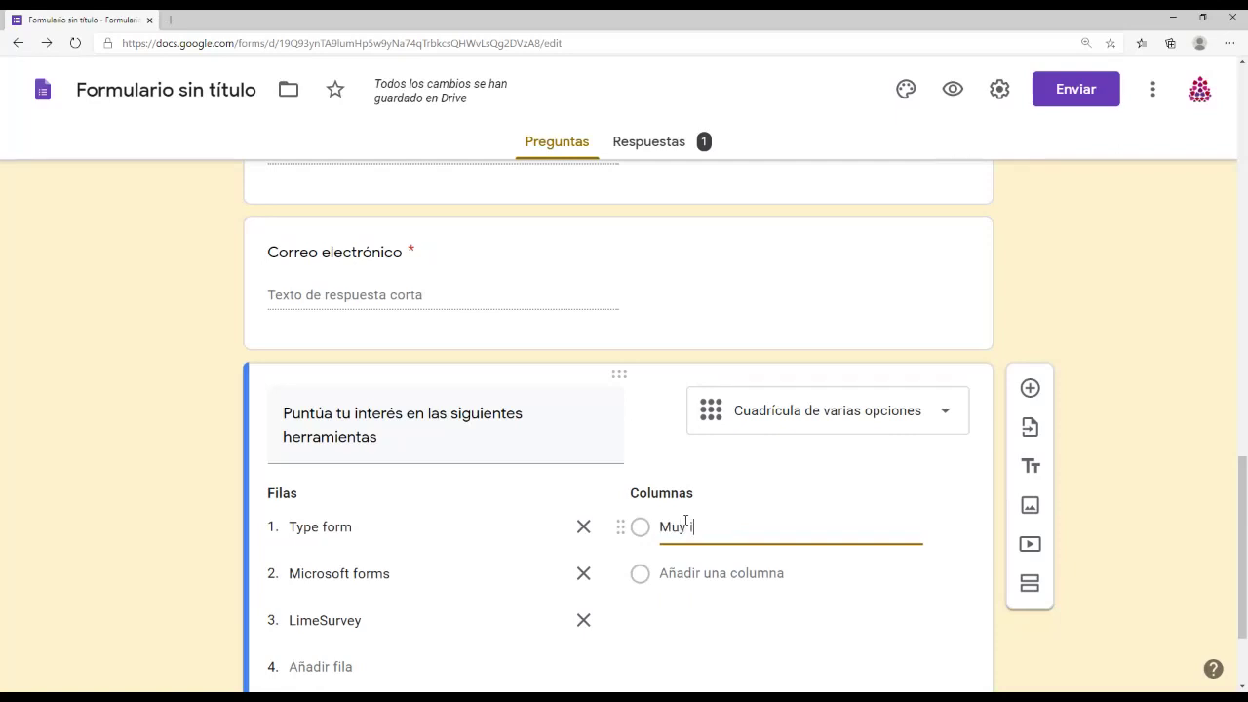
type("nteresado/a")
key("Tab")
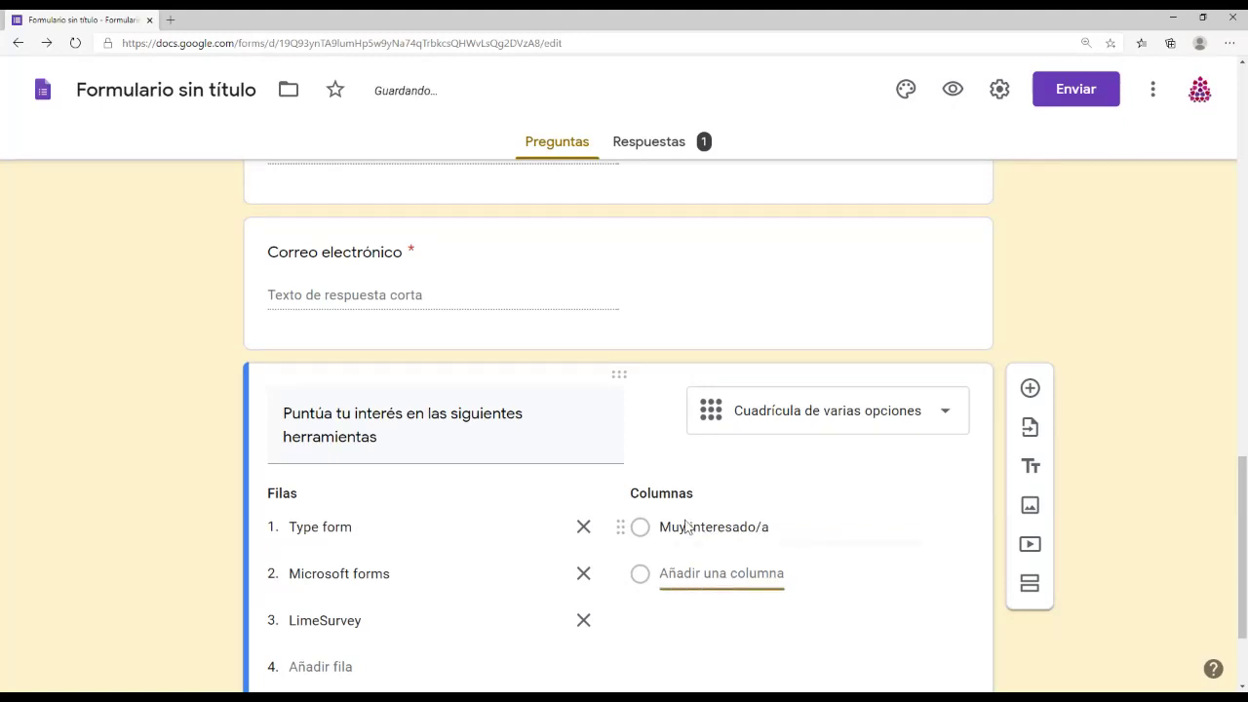
type("Poco i")
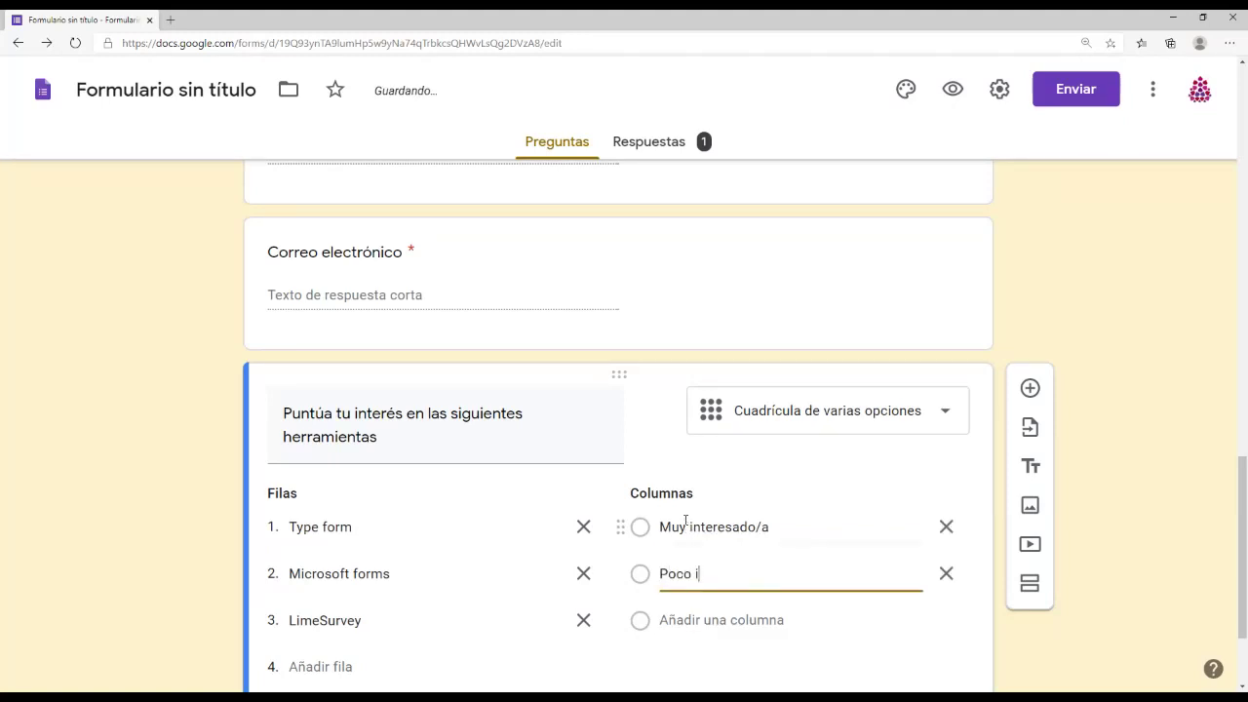
type("nteresado/a")
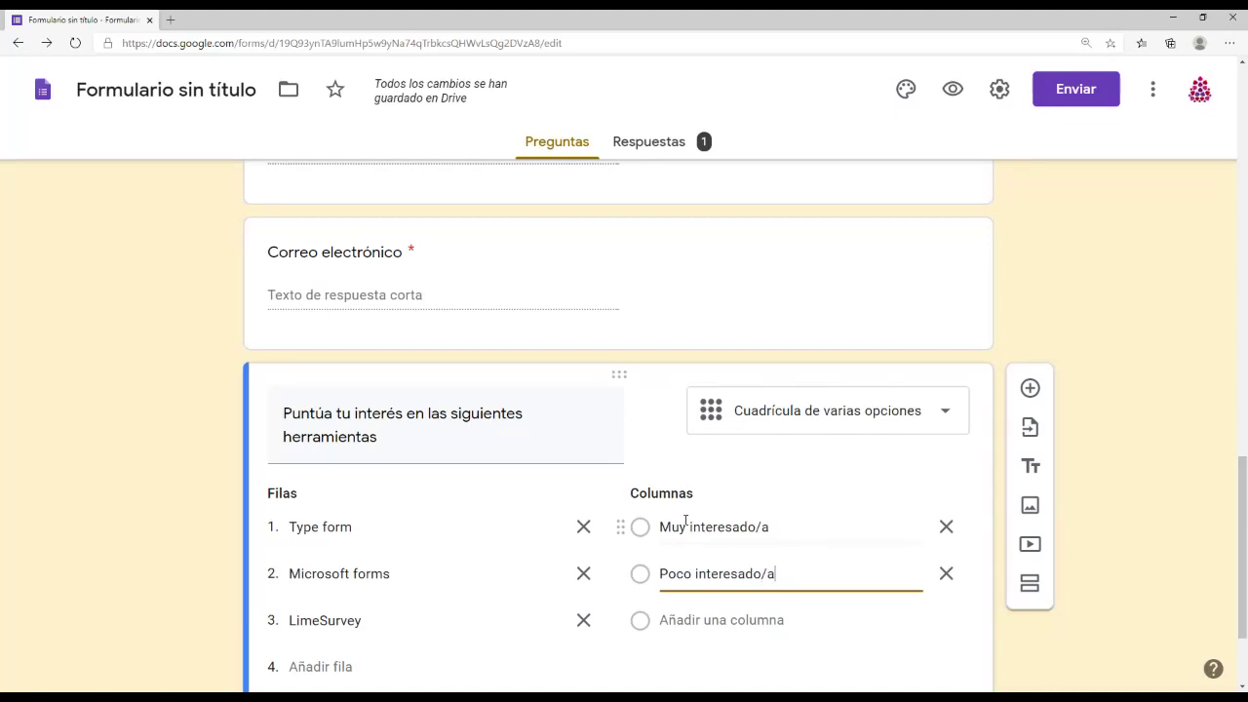
left_click(710, 620)
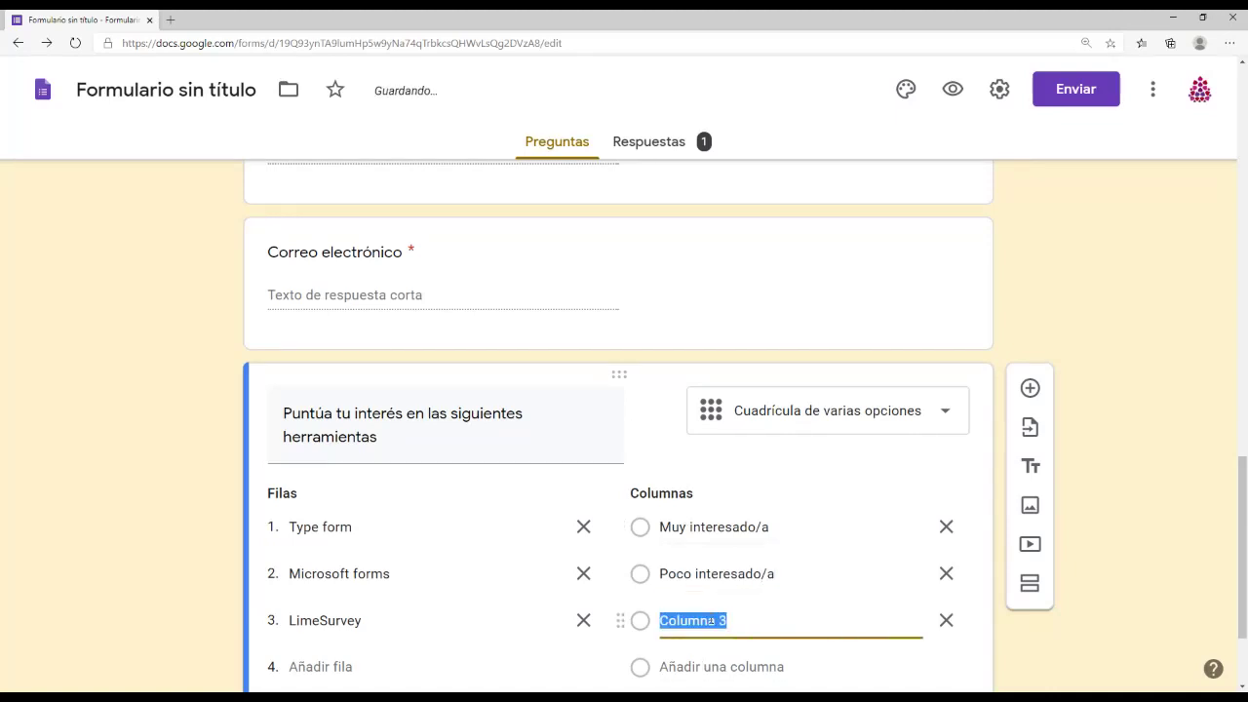
type("Na")
key("BackSpace")
type("ada interesado/a")
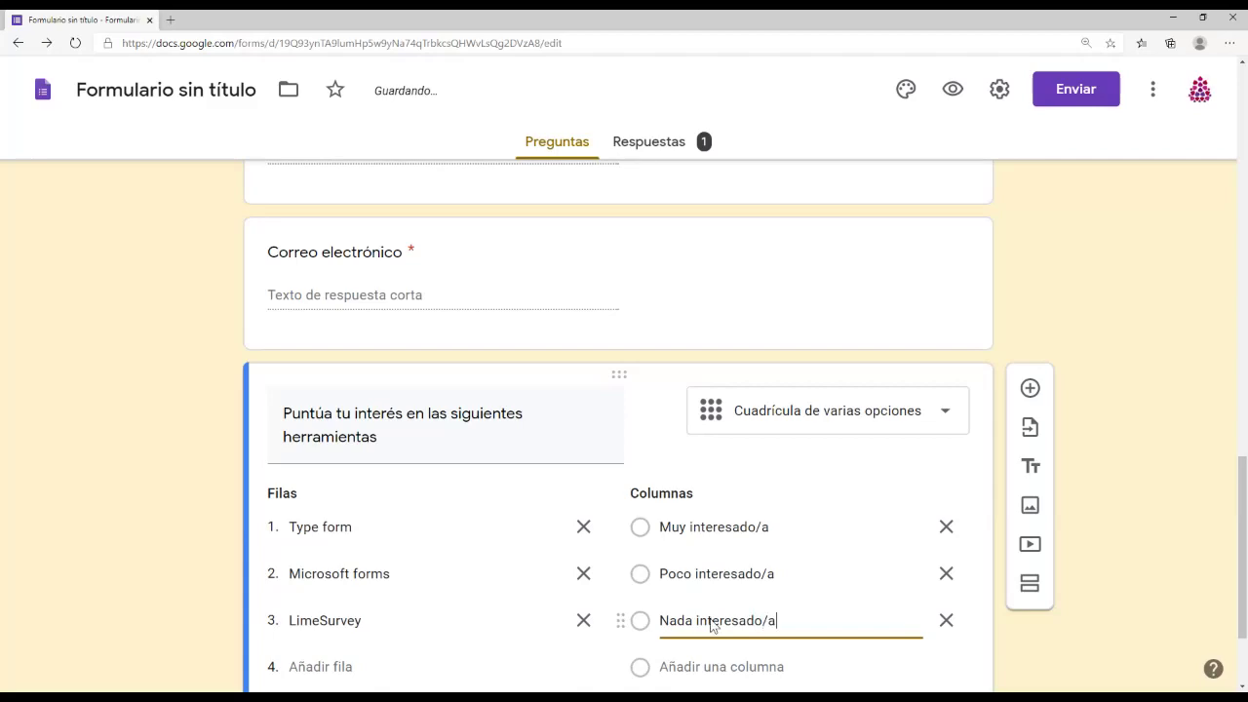
scroll(711, 624, "down", 2)
scroll(769, 517, "up", 4)
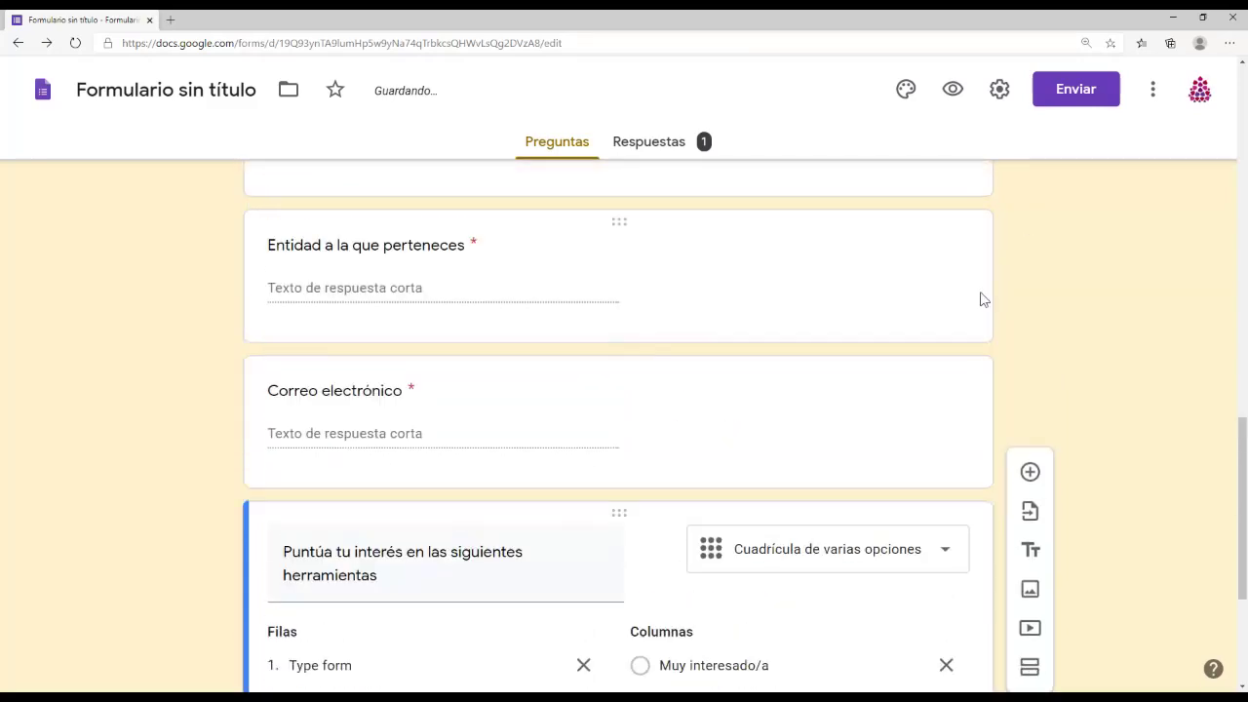
Step: Preview the form and confirm unanswered required questions block Siguiente on page 1
left_click(953, 88)
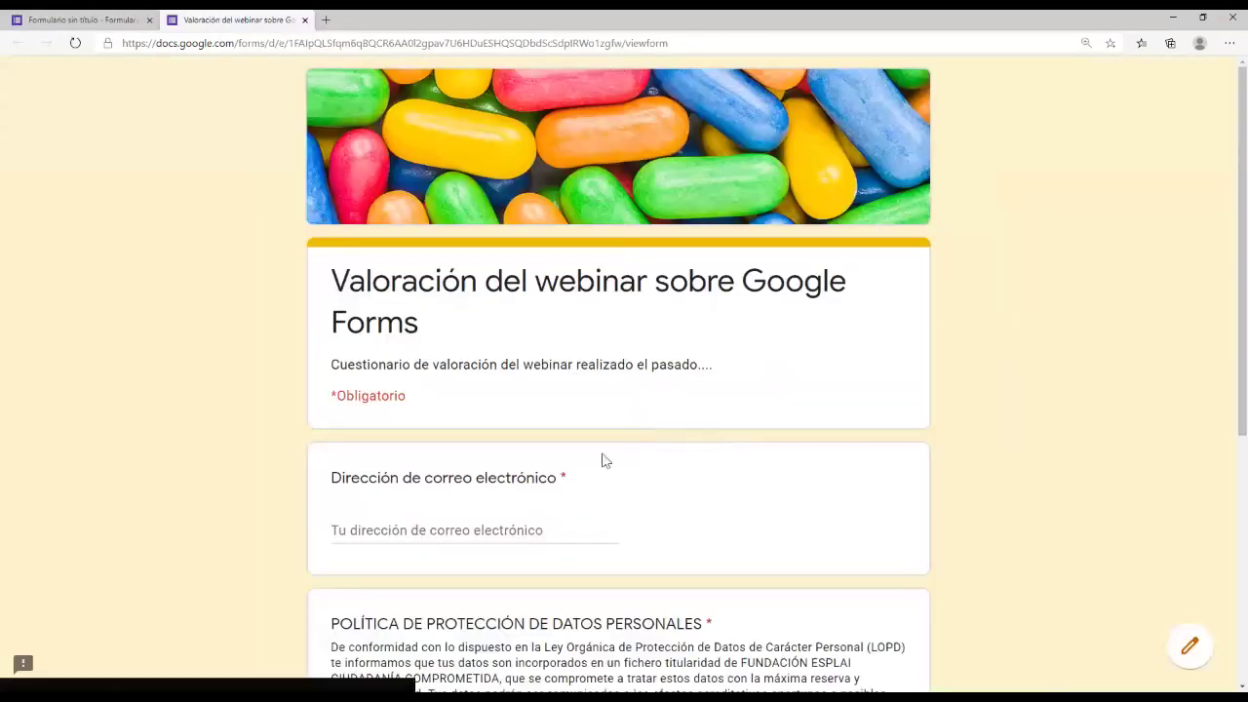
scroll(514, 435, "down", 1)
scroll(514, 435, "down", 3)
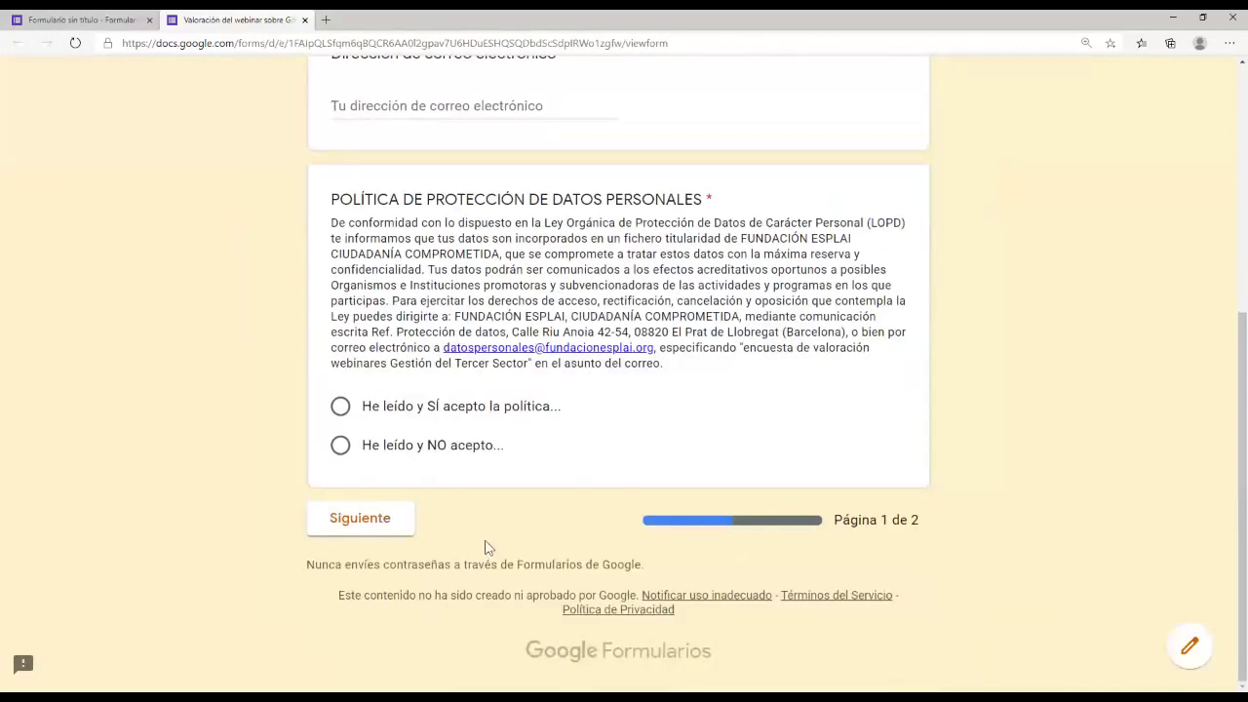
scroll(487, 549, "up", 4)
scroll(579, 506, "down", 1)
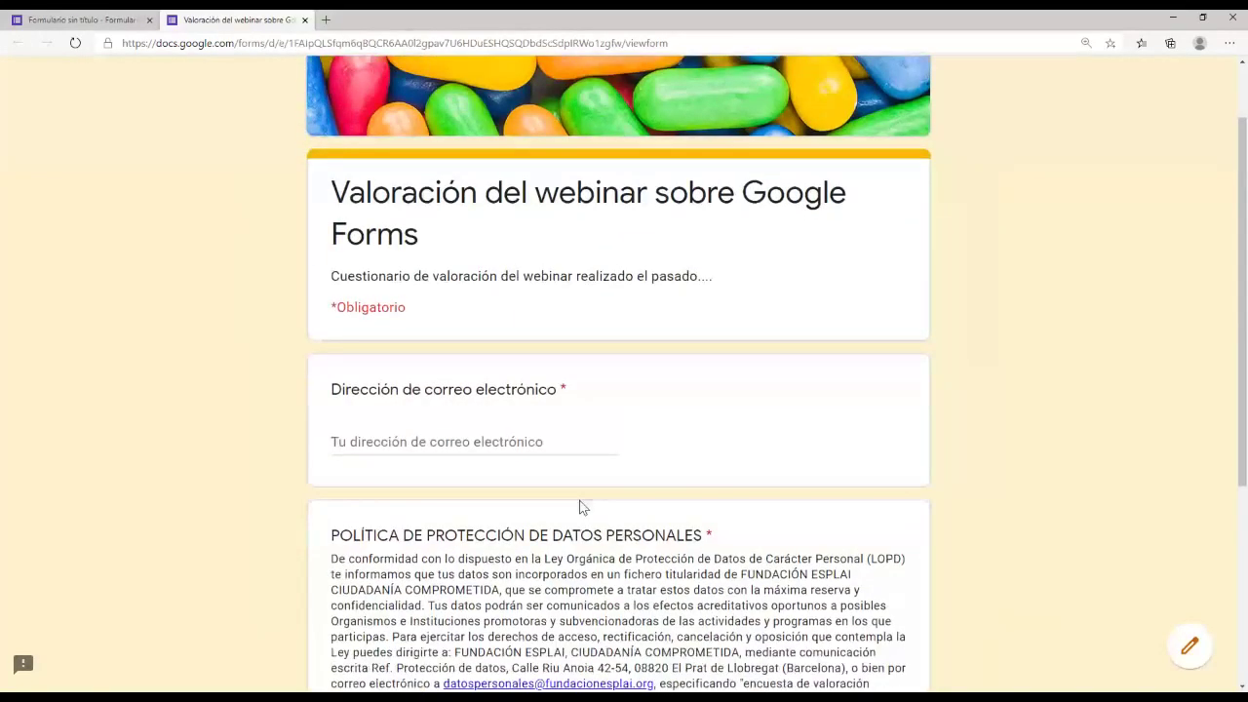
scroll(579, 506, "down", 4)
left_click(359, 530)
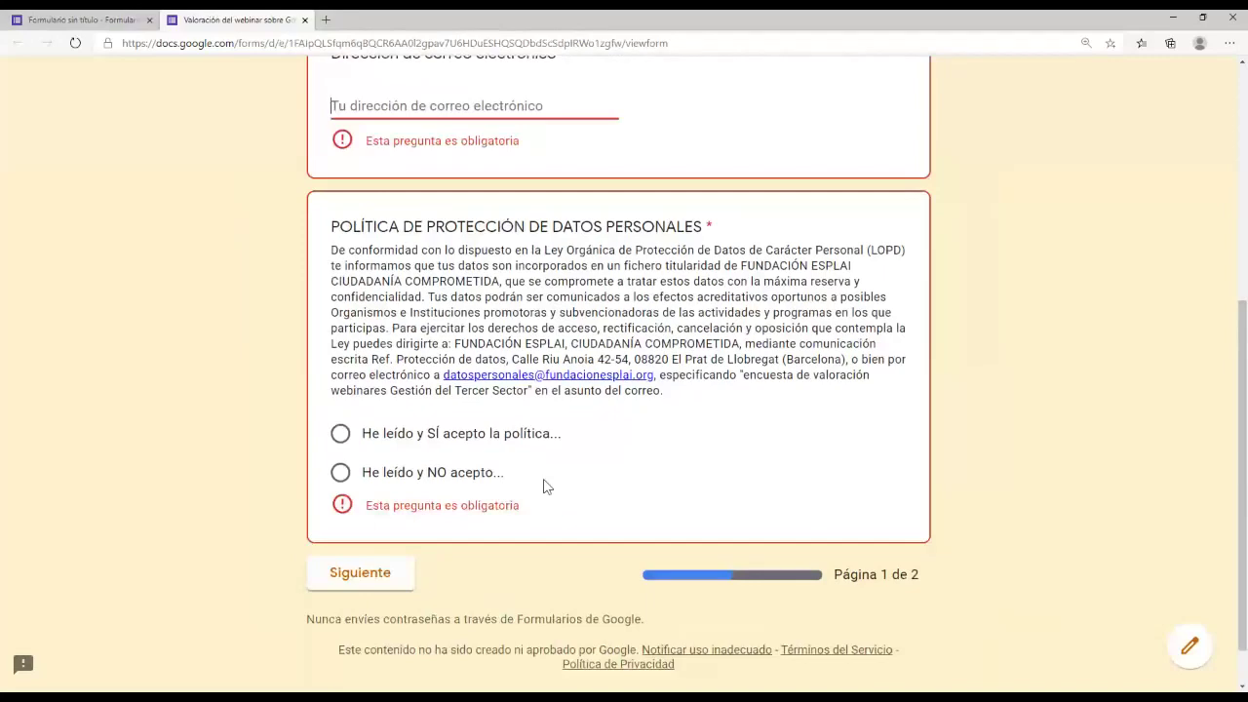
key("ctrl+Page_Up")
scroll(618, 443, "up", 4)
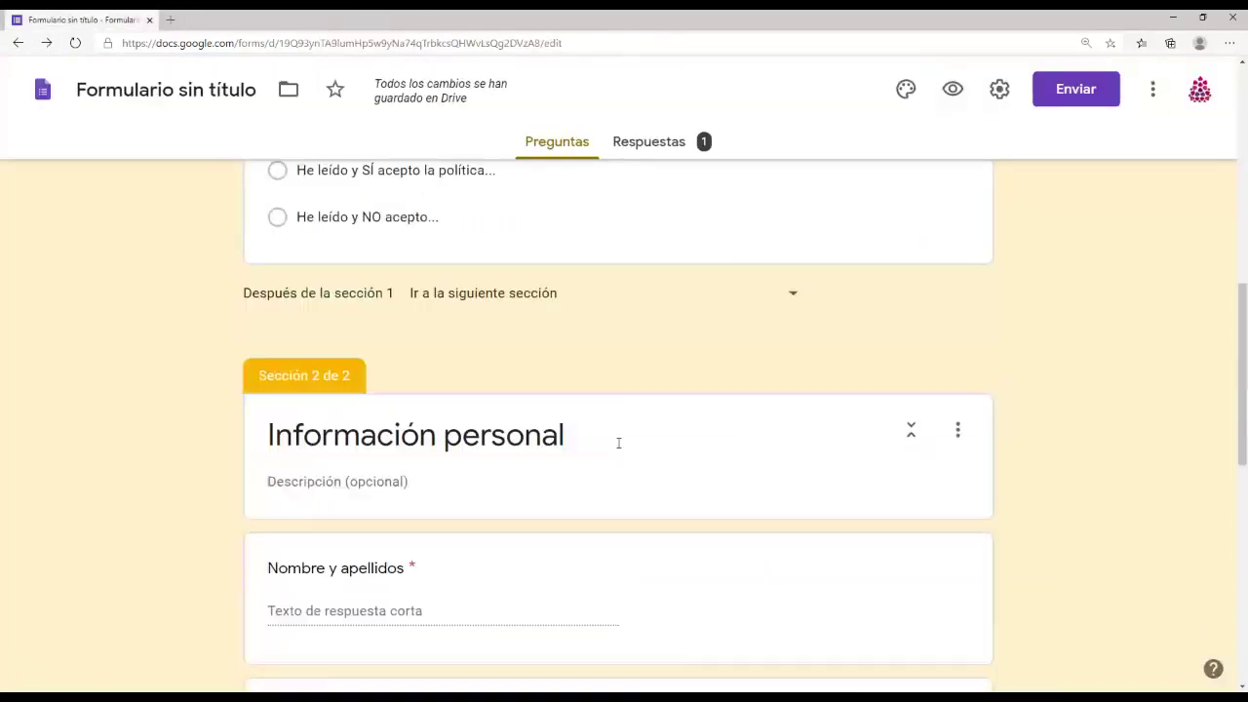
Step: Delete the first section of the form
scroll(618, 443, "up", 2)
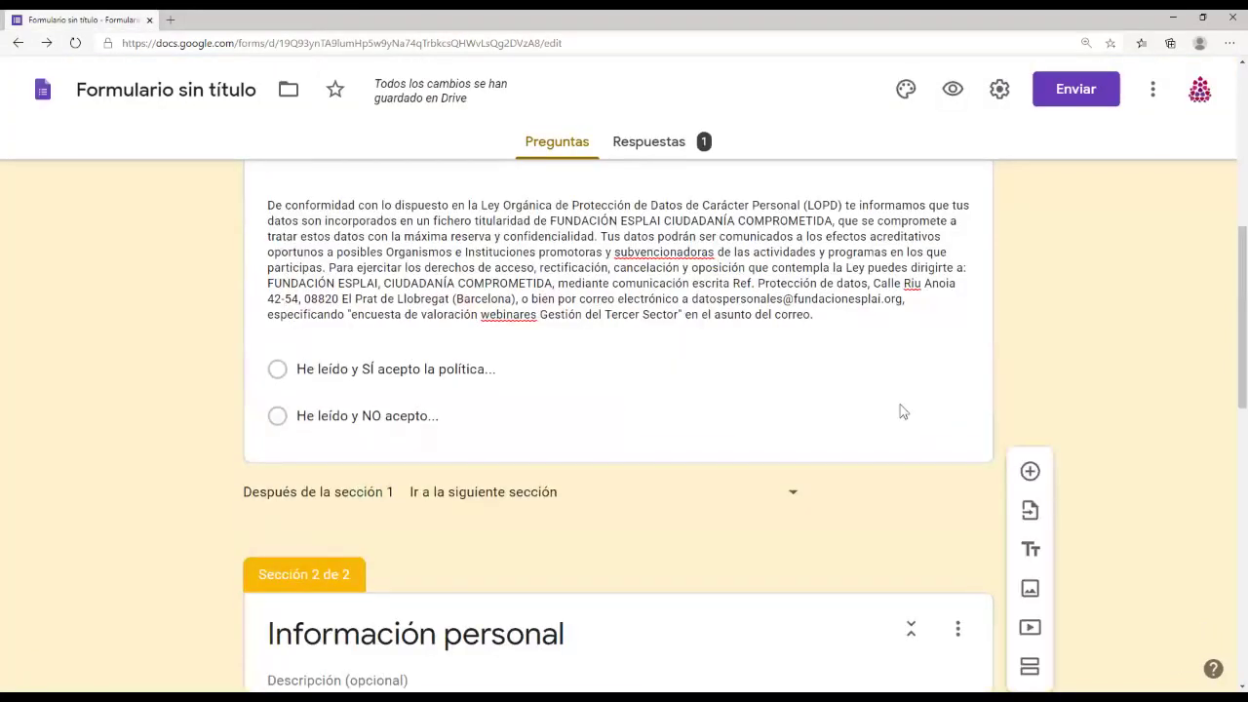
scroll(902, 411, "up", 5)
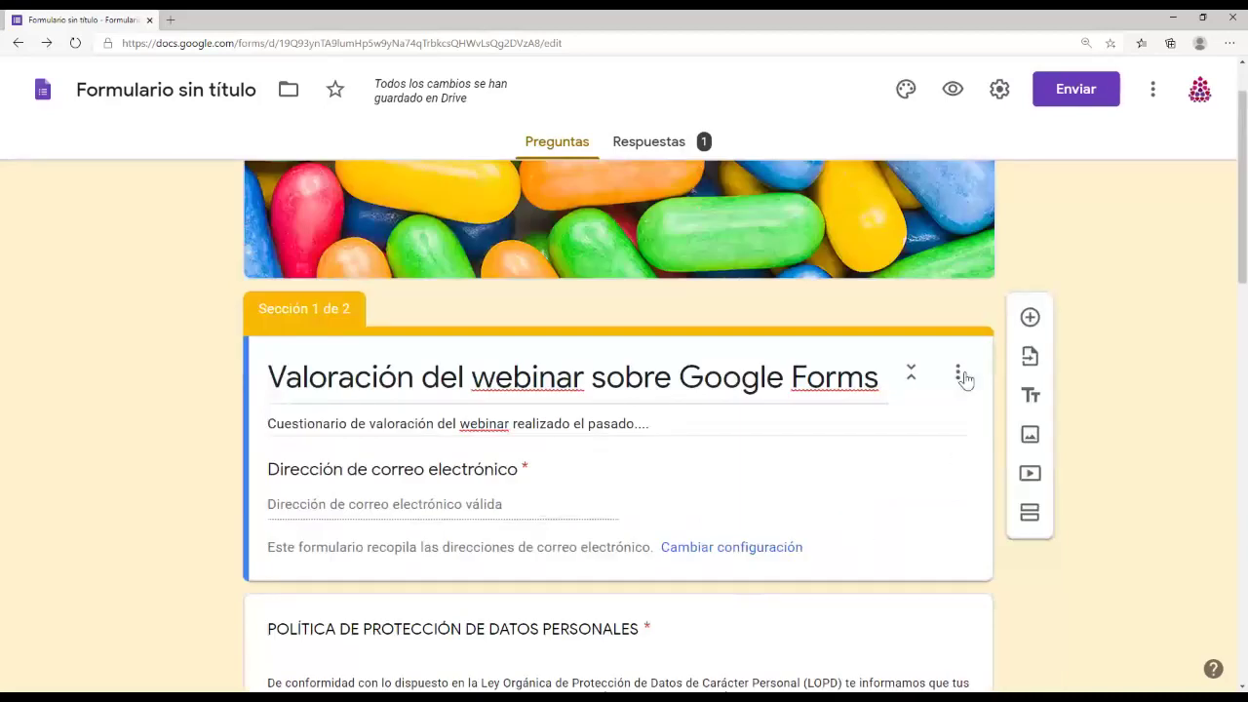
left_click(958, 374)
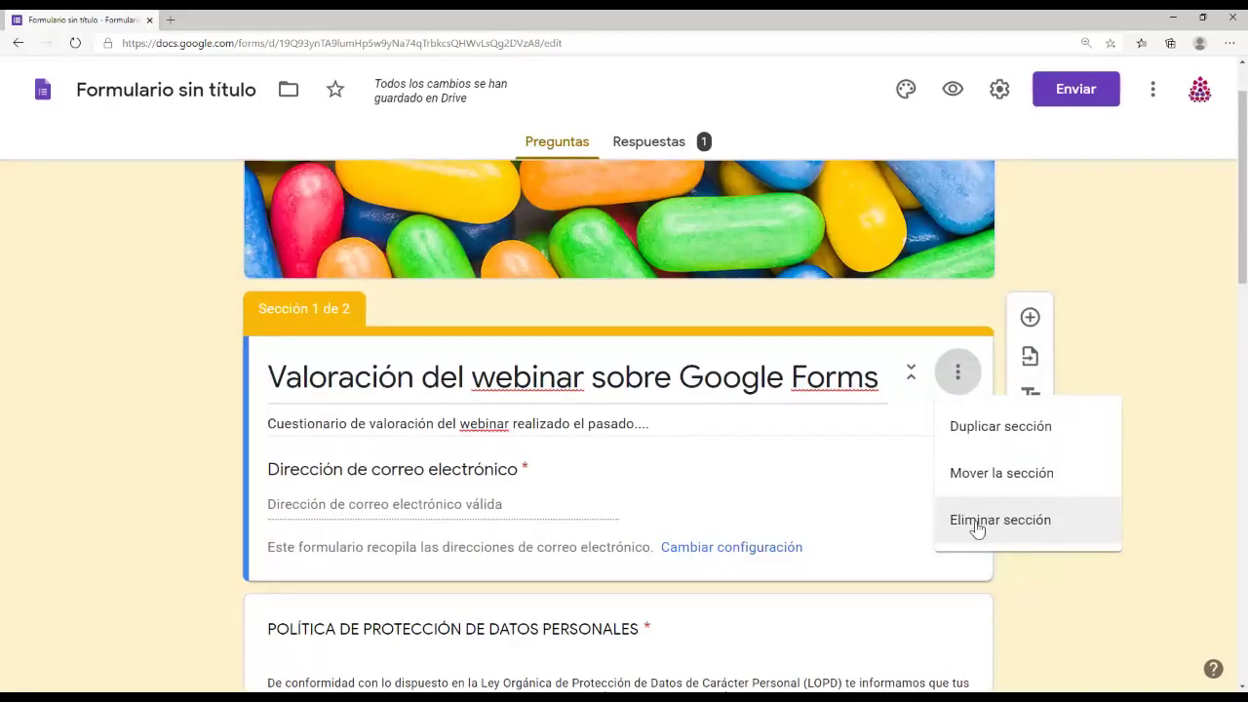
left_click(942, 526)
Step: Make the privacy policy, Nombre, Entidad and Correo electrónico questions optional
scroll(886, 524, "down", 2)
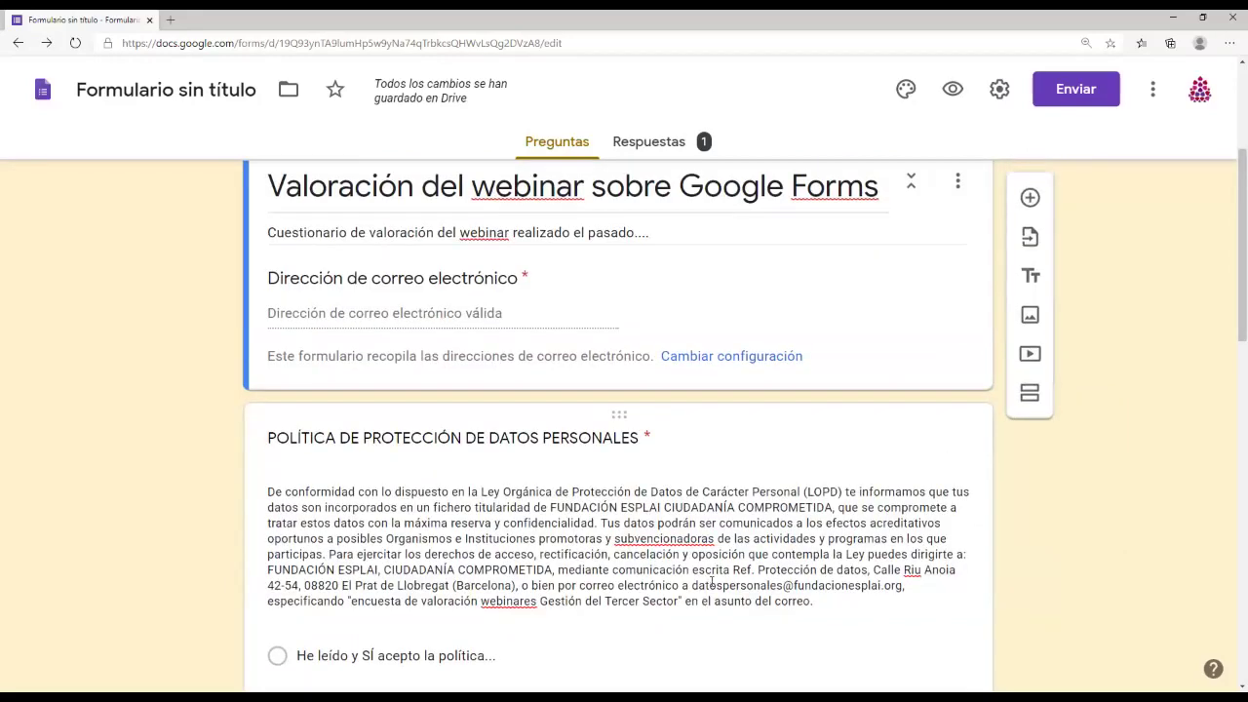
scroll(712, 581, "down", 3)
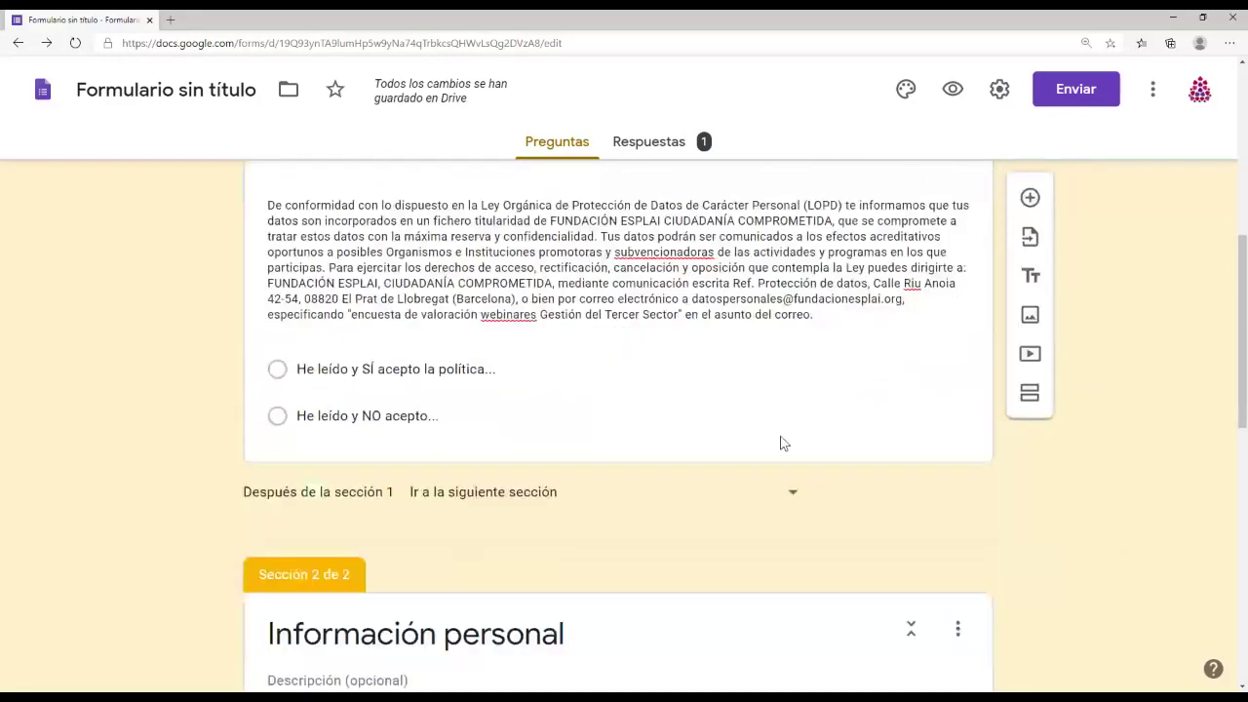
left_click(779, 443)
left_click(901, 579)
scroll(872, 506, "down", 4)
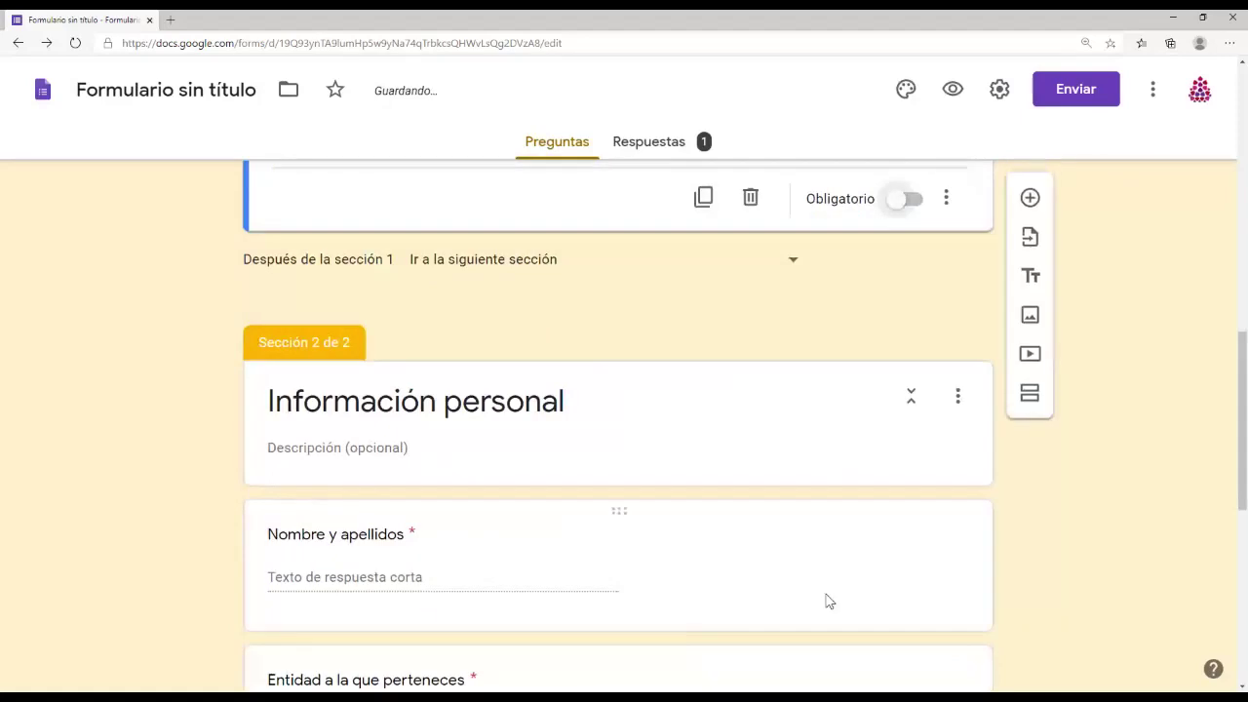
scroll(831, 526, "down", 2)
left_click(839, 434)
left_click(904, 361)
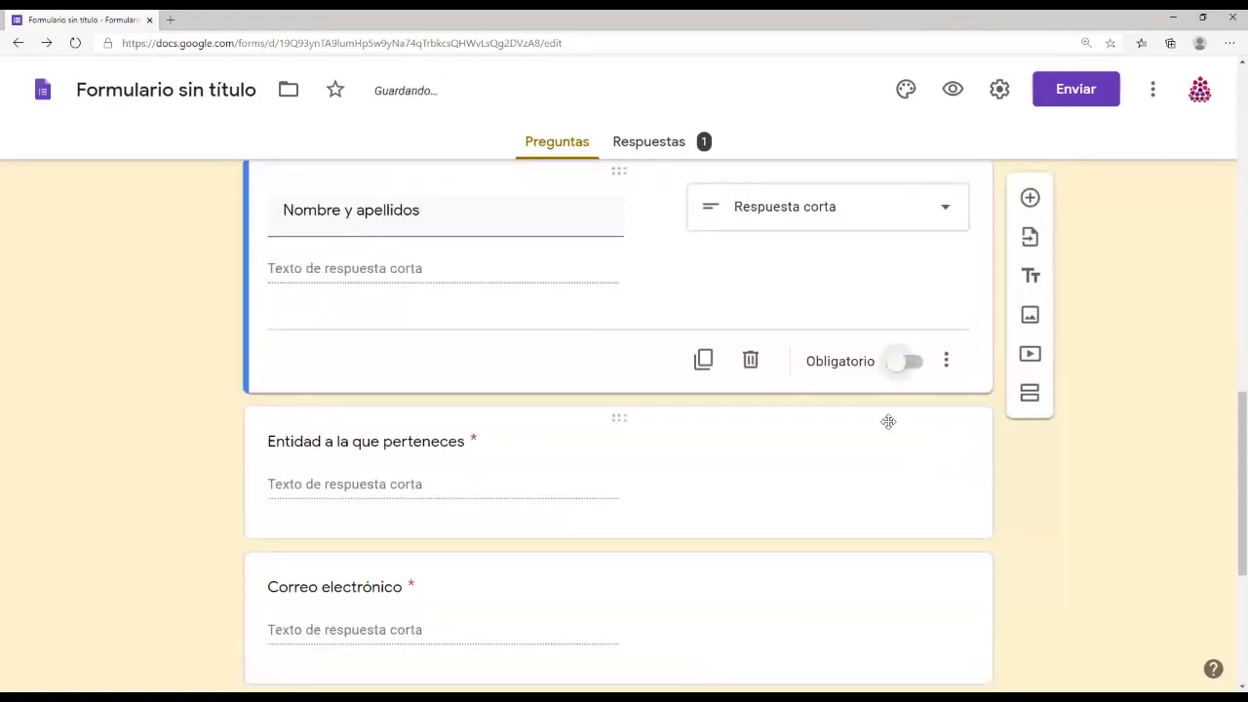
scroll(888, 421, "down", 3)
left_click(861, 227)
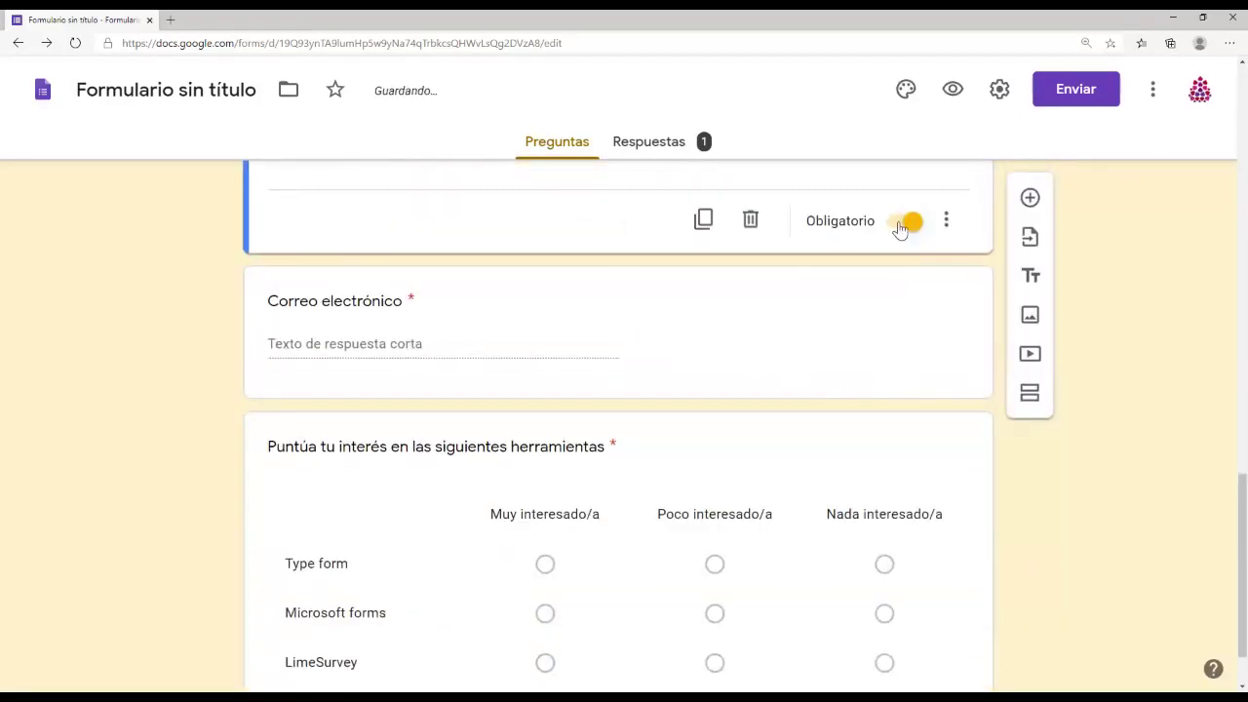
left_click(905, 224)
left_click(888, 362)
left_click(895, 478)
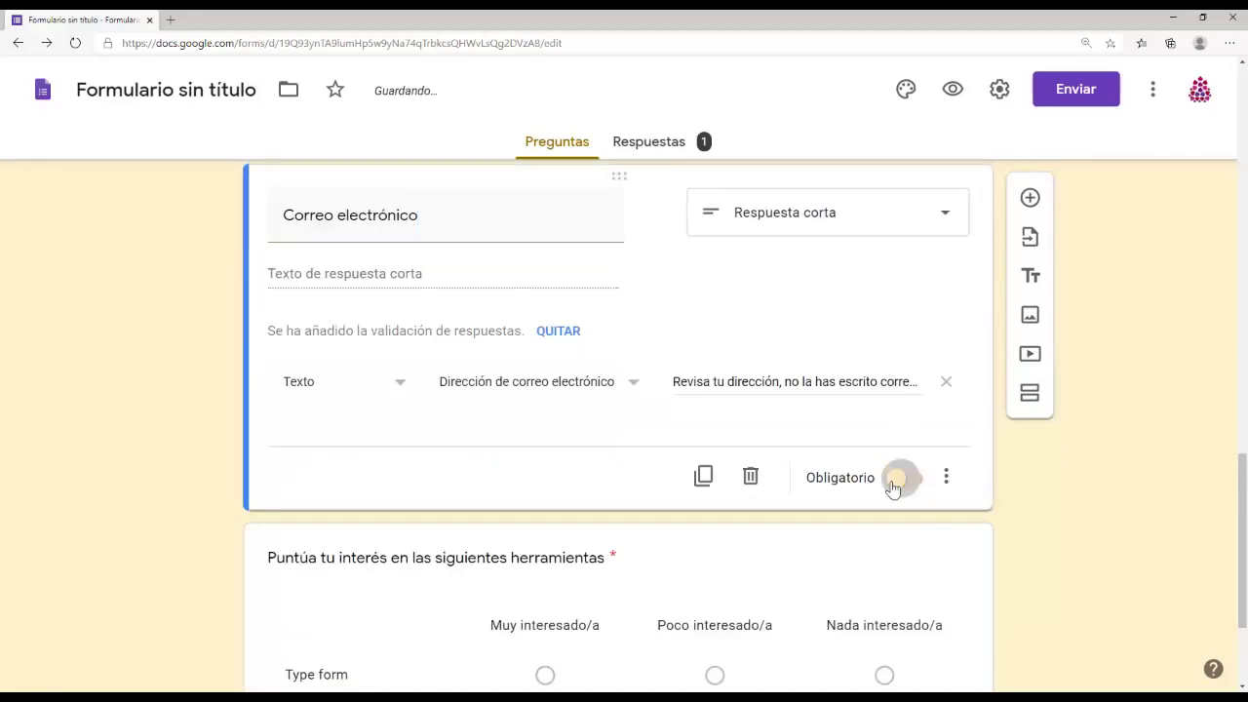
scroll(891, 498, "down", 2)
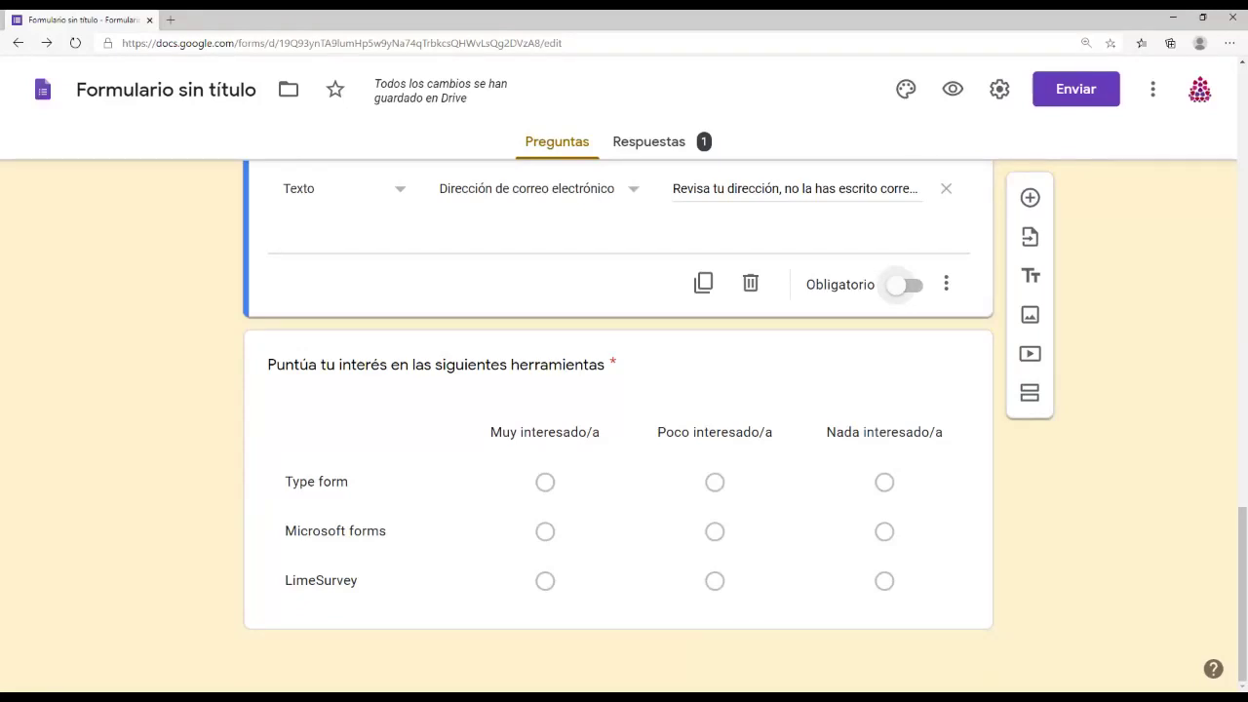
left_click(538, 487)
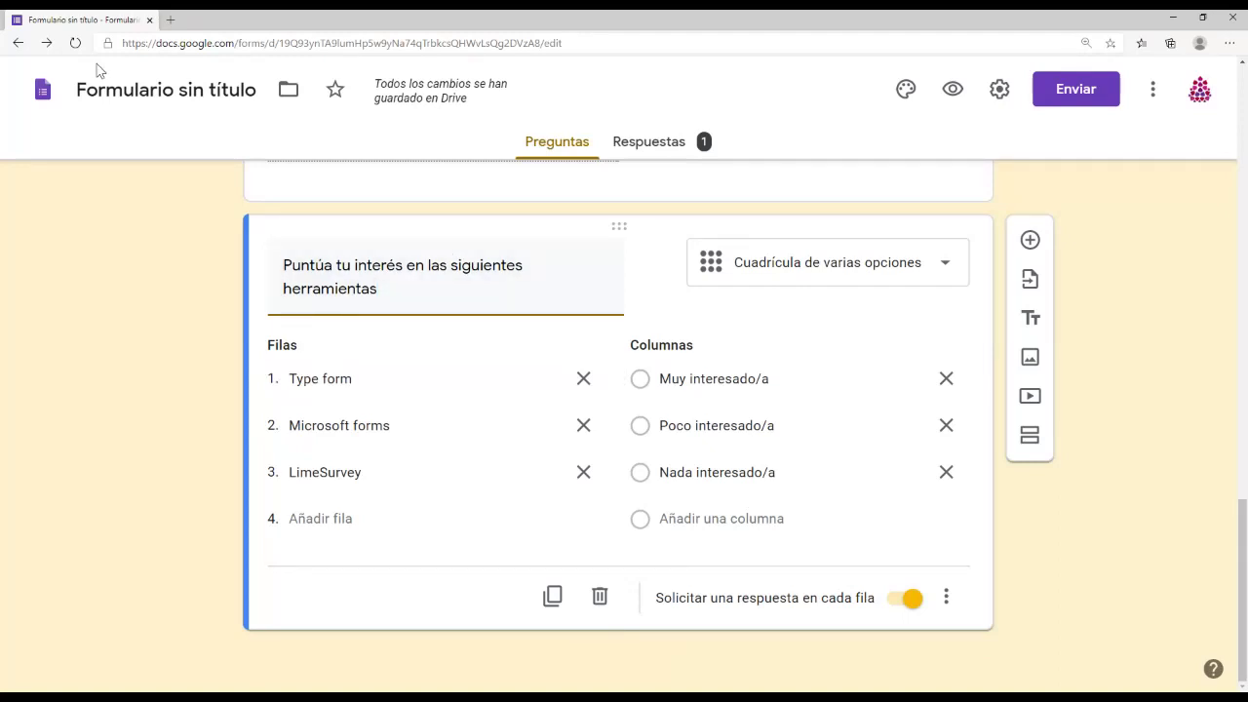
left_click(17, 43)
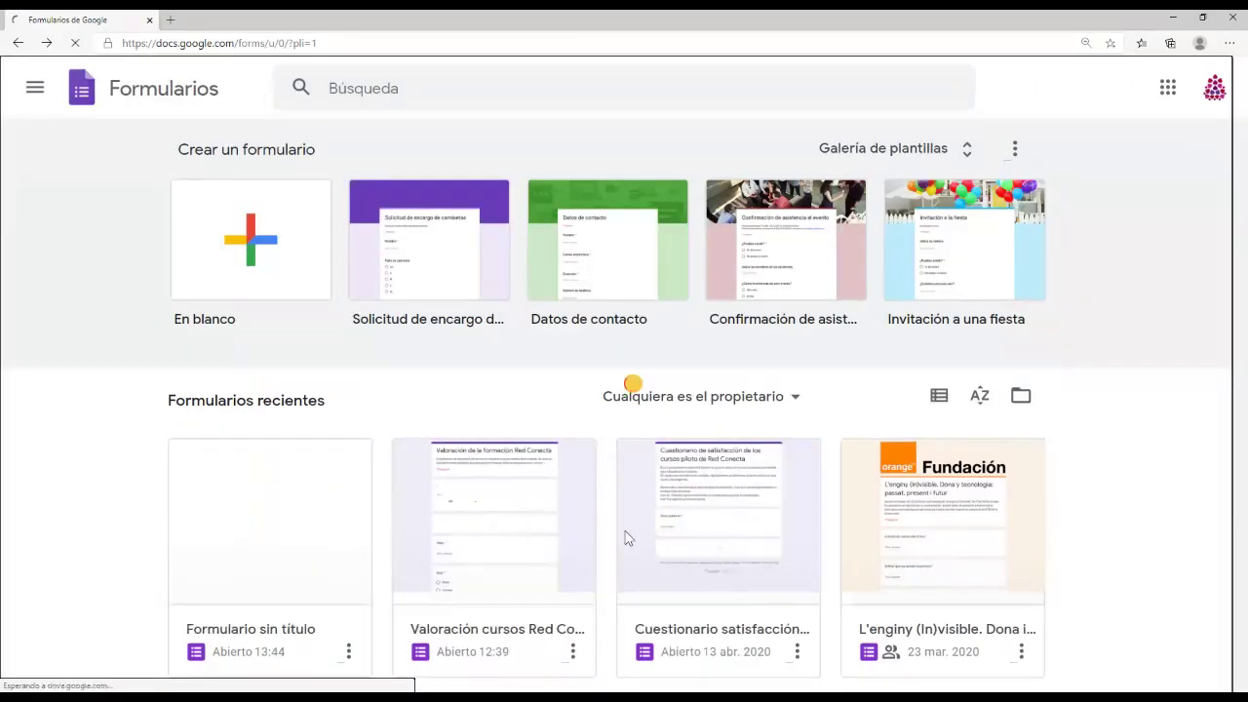
key("alt+Right")
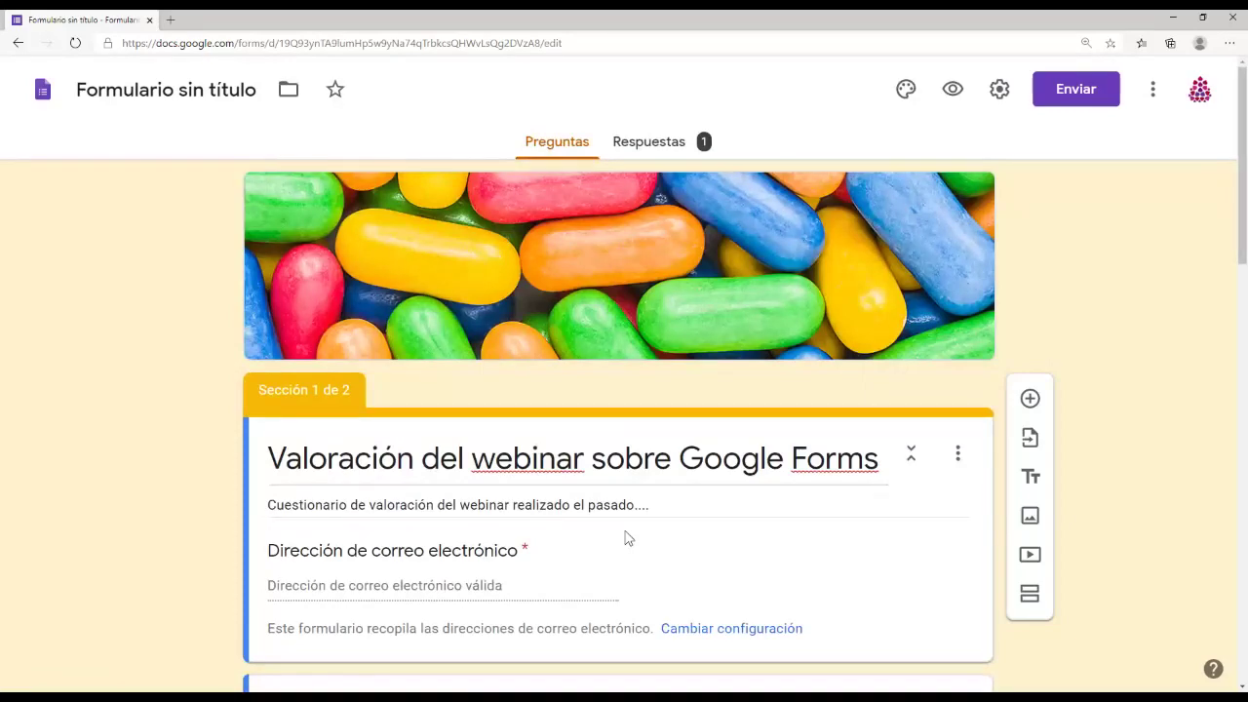
scroll(628, 538, "down", 15)
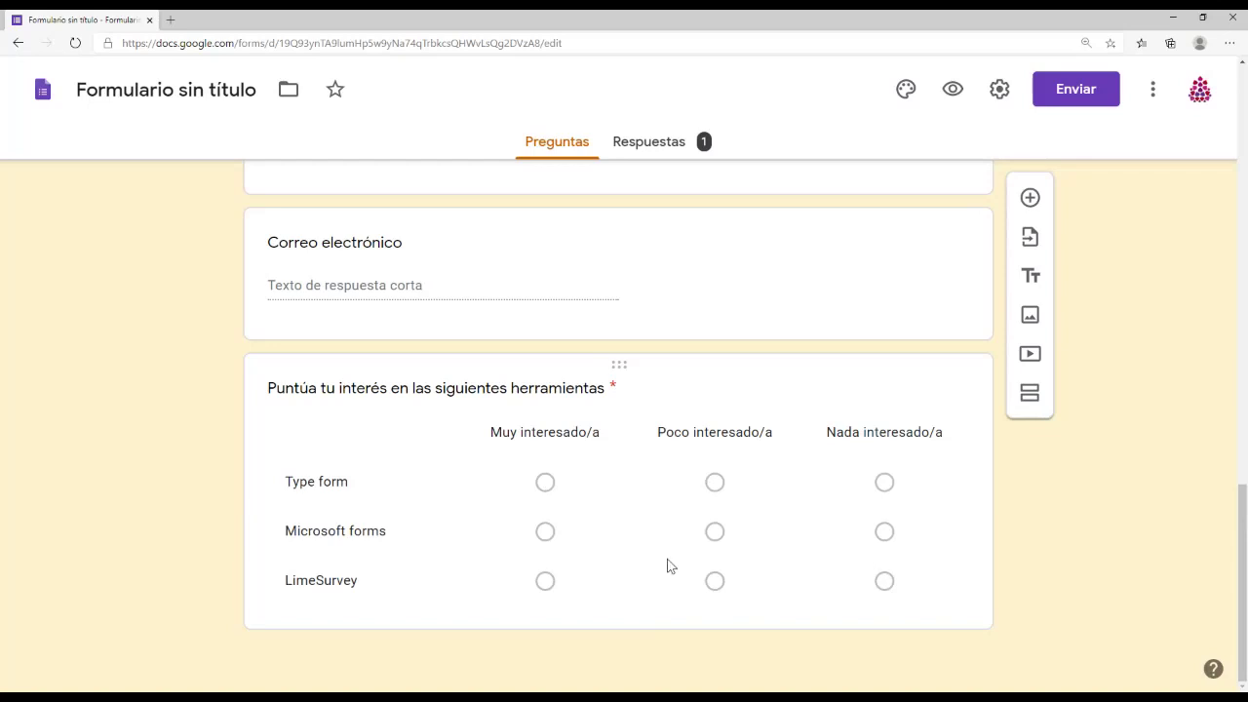
Step: Change the 'Puntúa tu interés…' question to a Hora (time) question, after trying checkbox grid and date
scroll(769, 390, "up", 1)
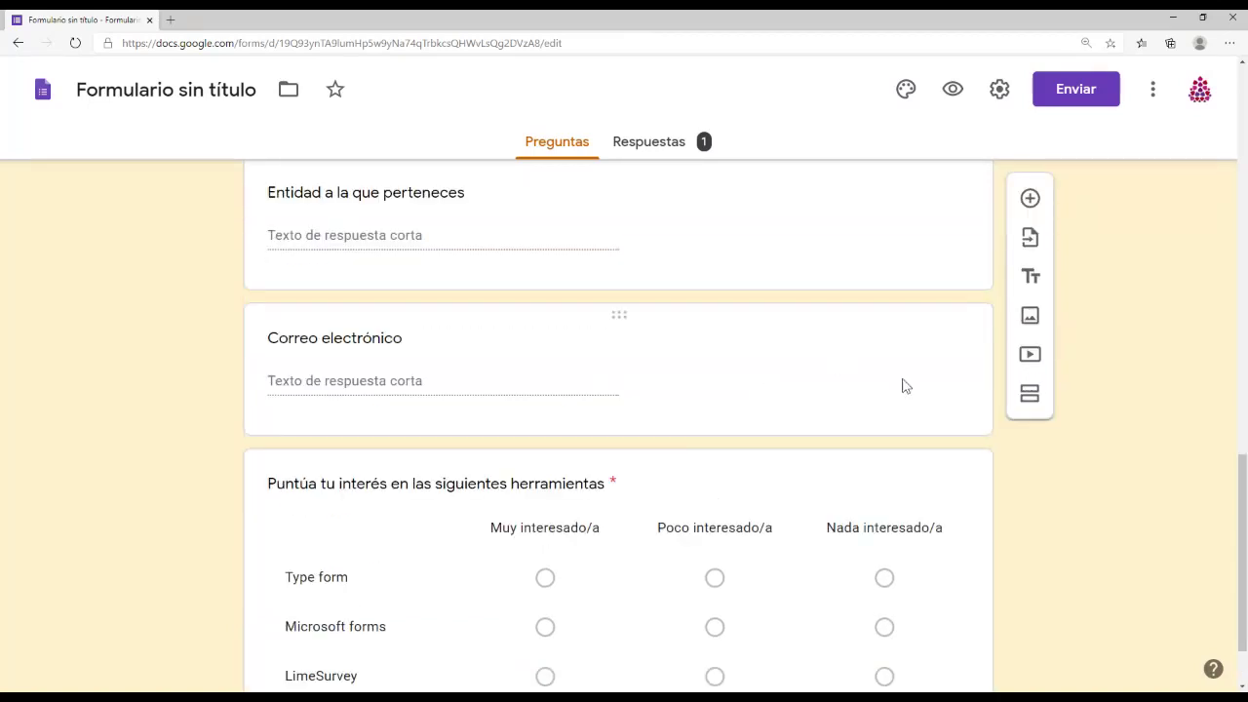
left_click(890, 473)
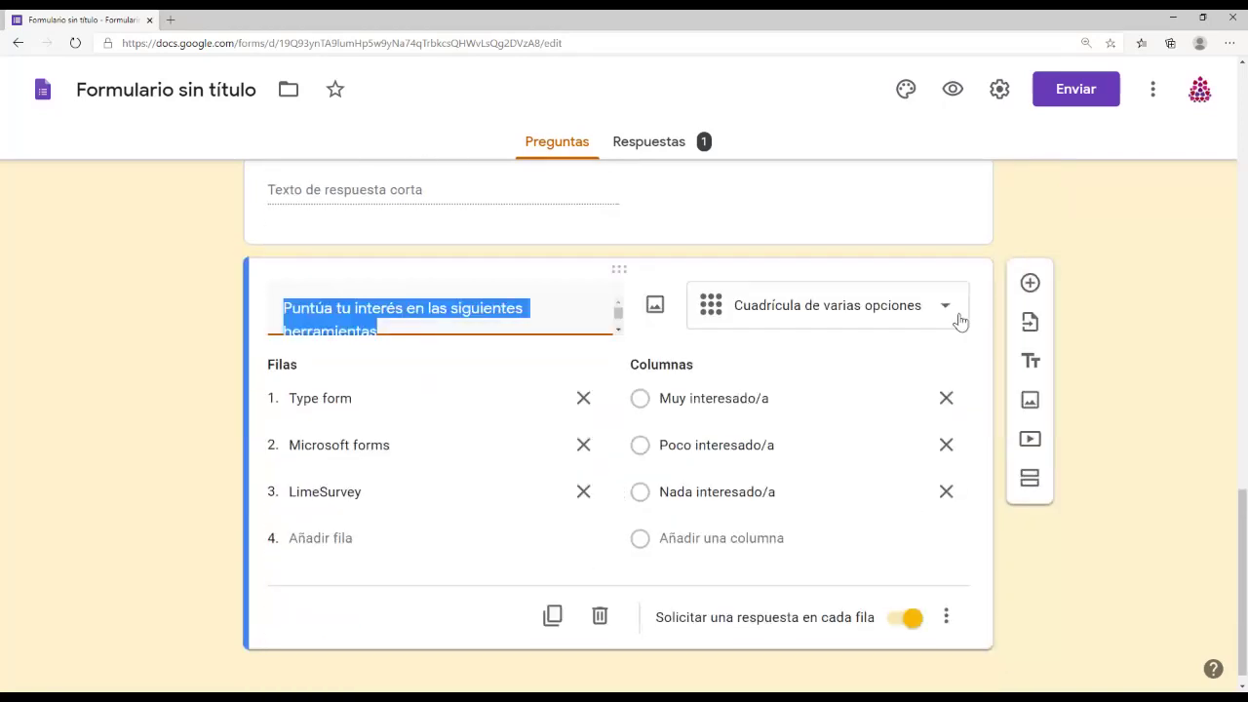
left_click(960, 321)
left_click(970, 554)
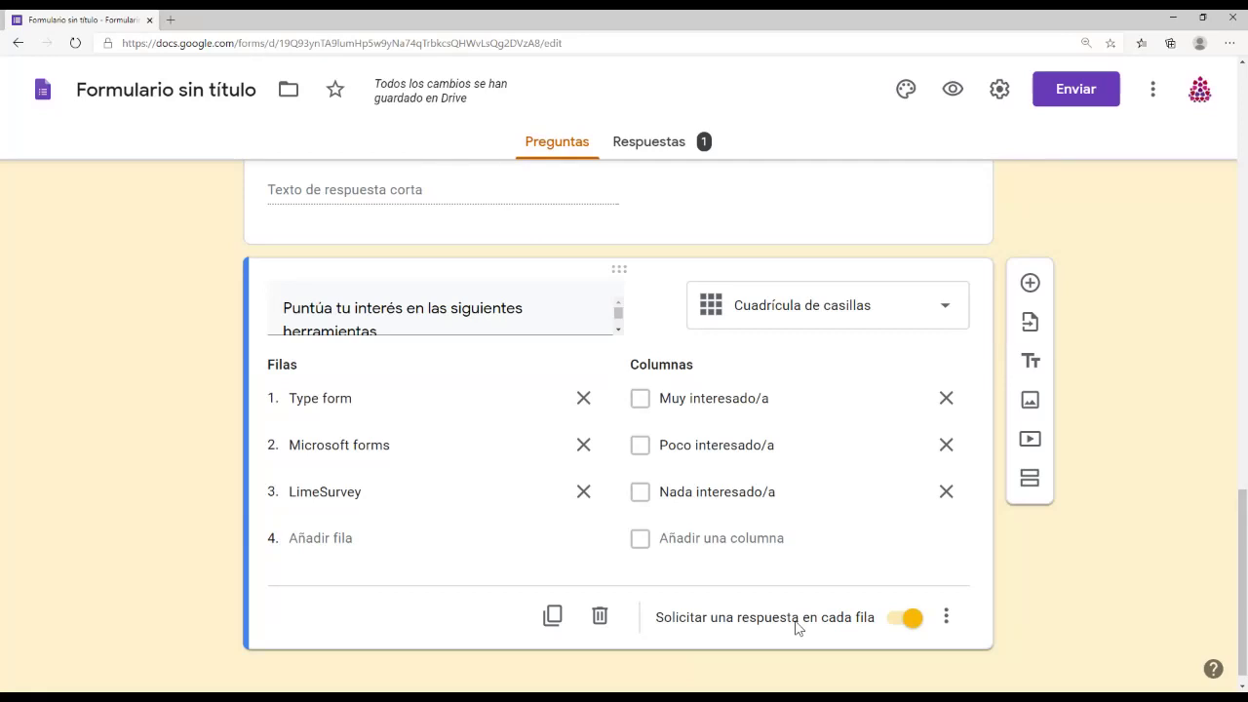
scroll(813, 563, "up", 2)
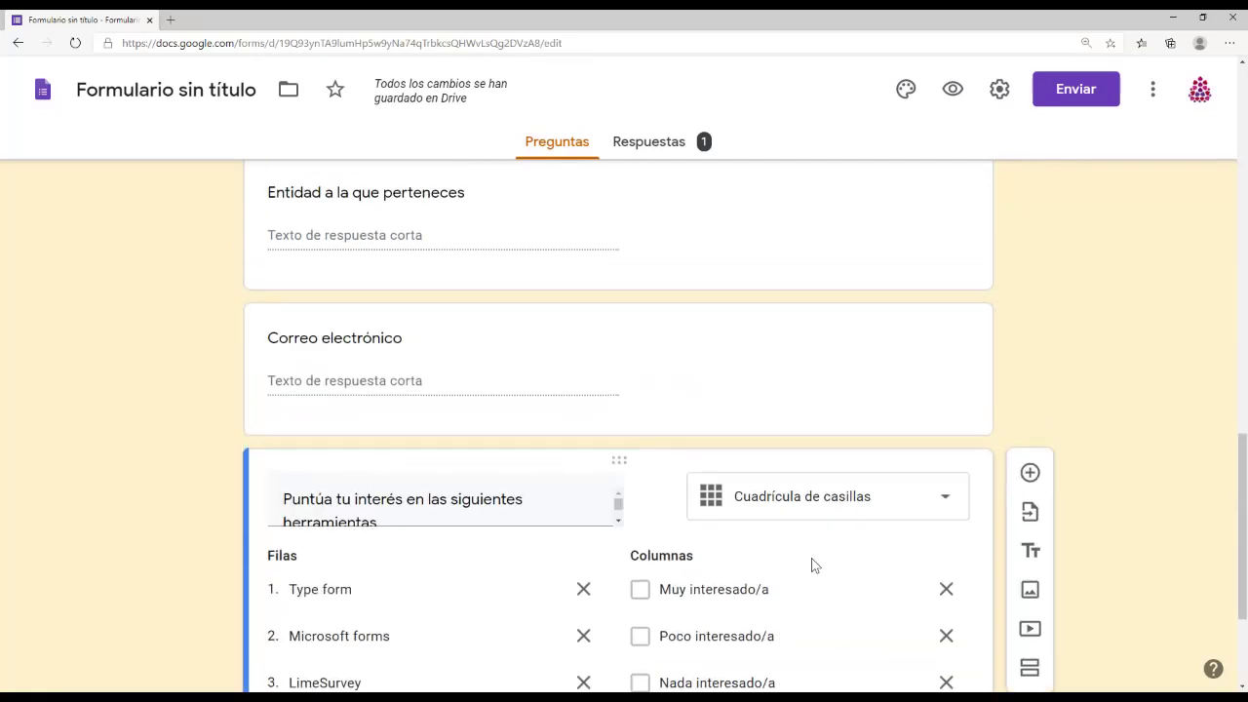
scroll(811, 564, "down", 2)
left_click(954, 297)
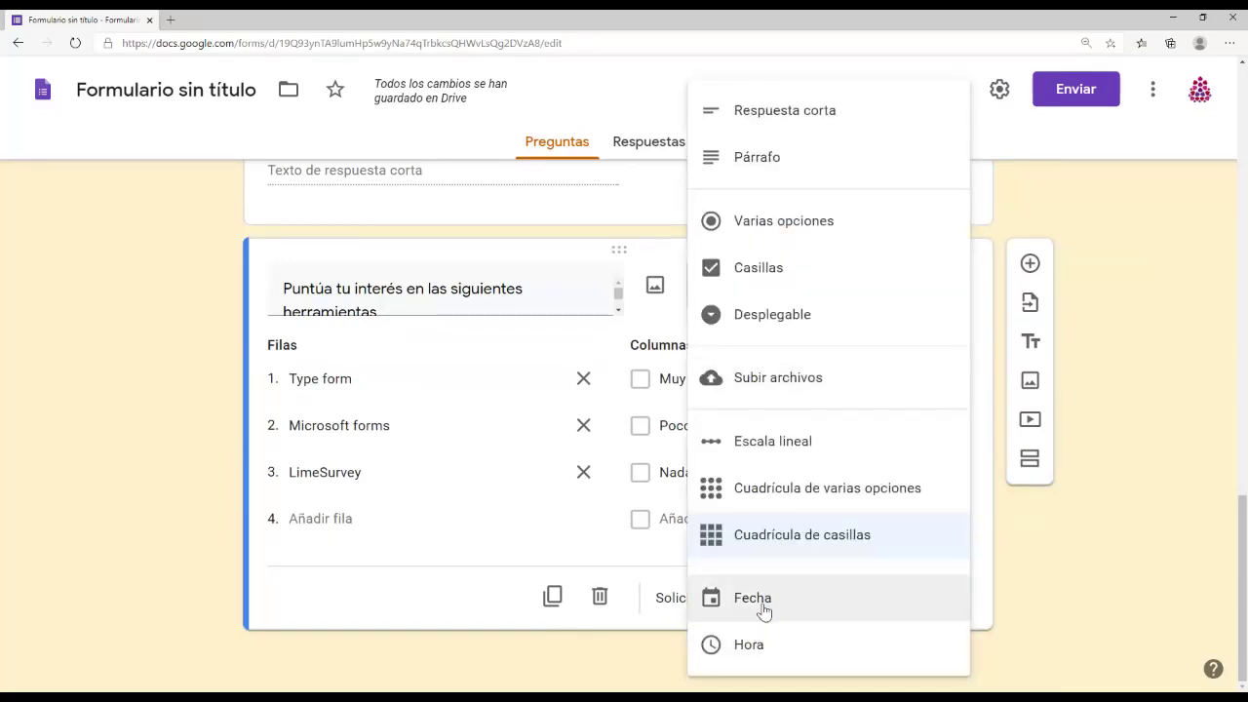
left_click(763, 602)
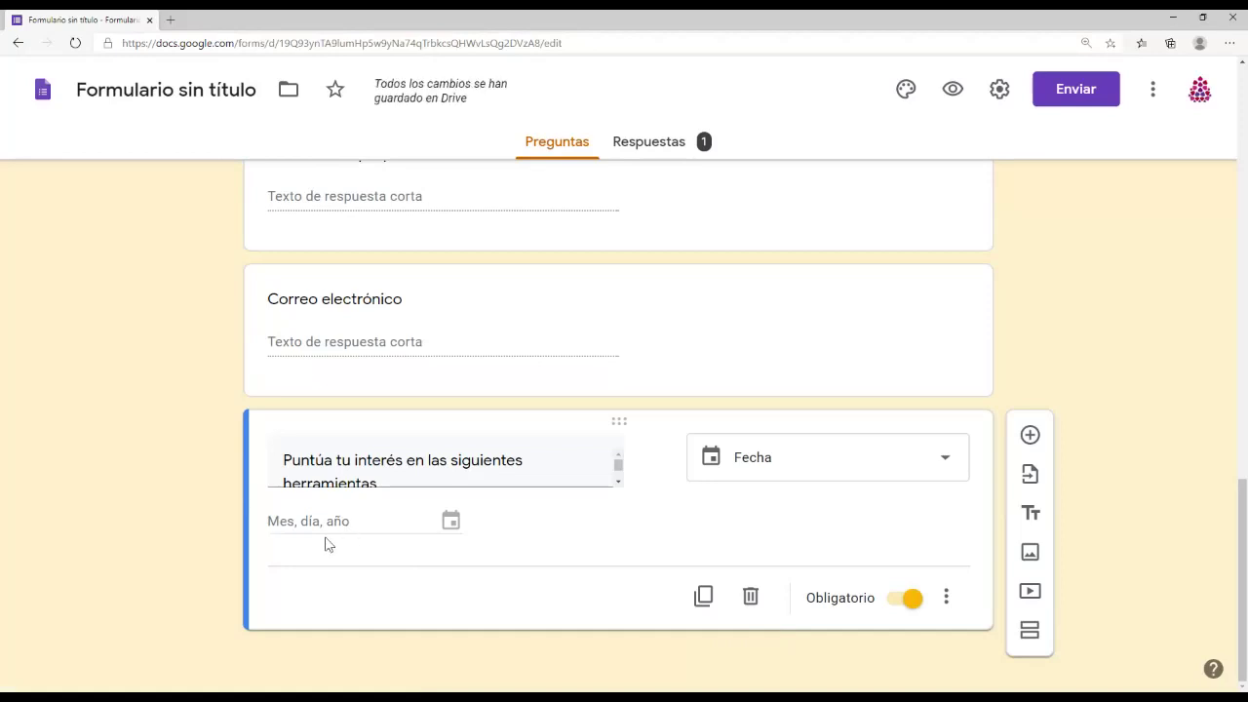
left_click(941, 458)
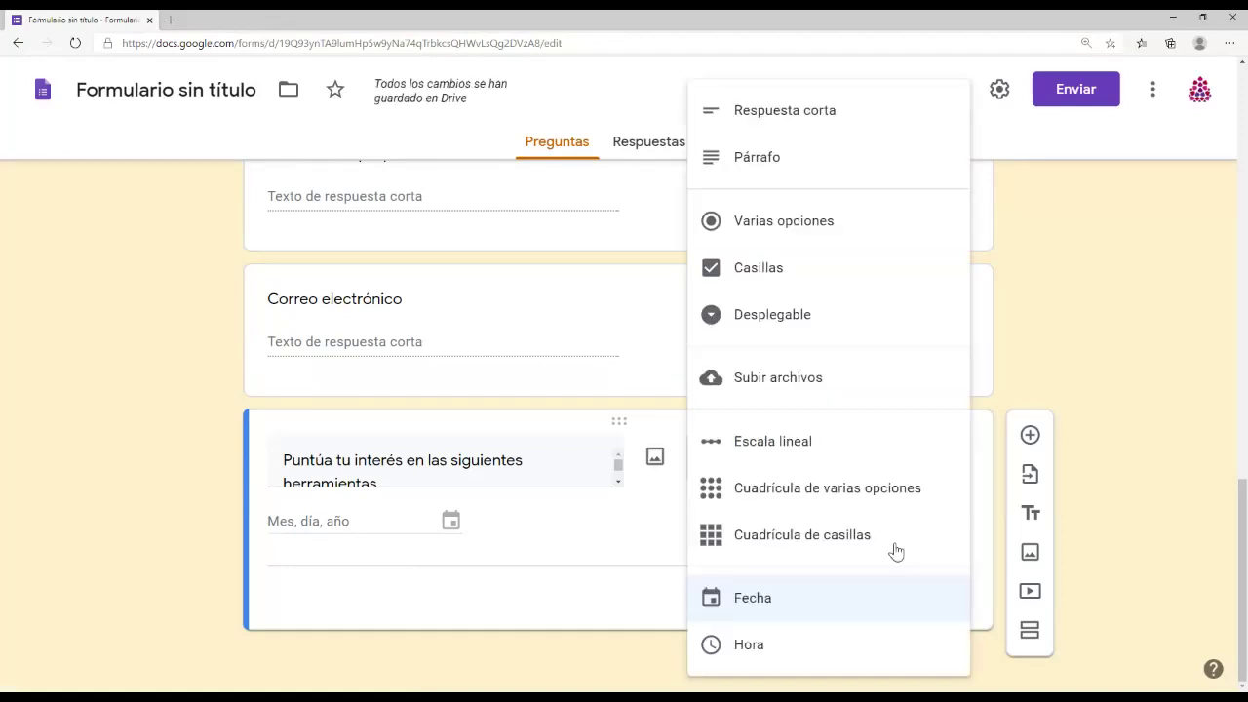
left_click(747, 645)
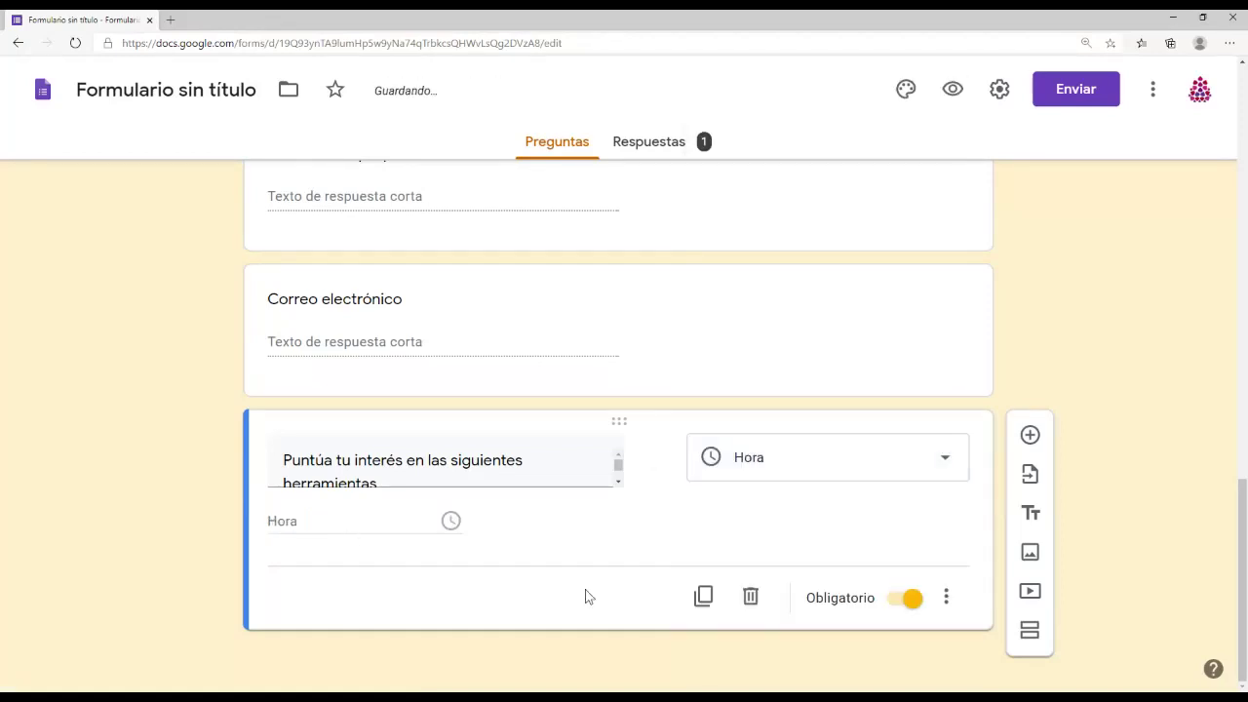
Step: Check the answer type options confirm Hora, then return to the top of the form
left_click(948, 598)
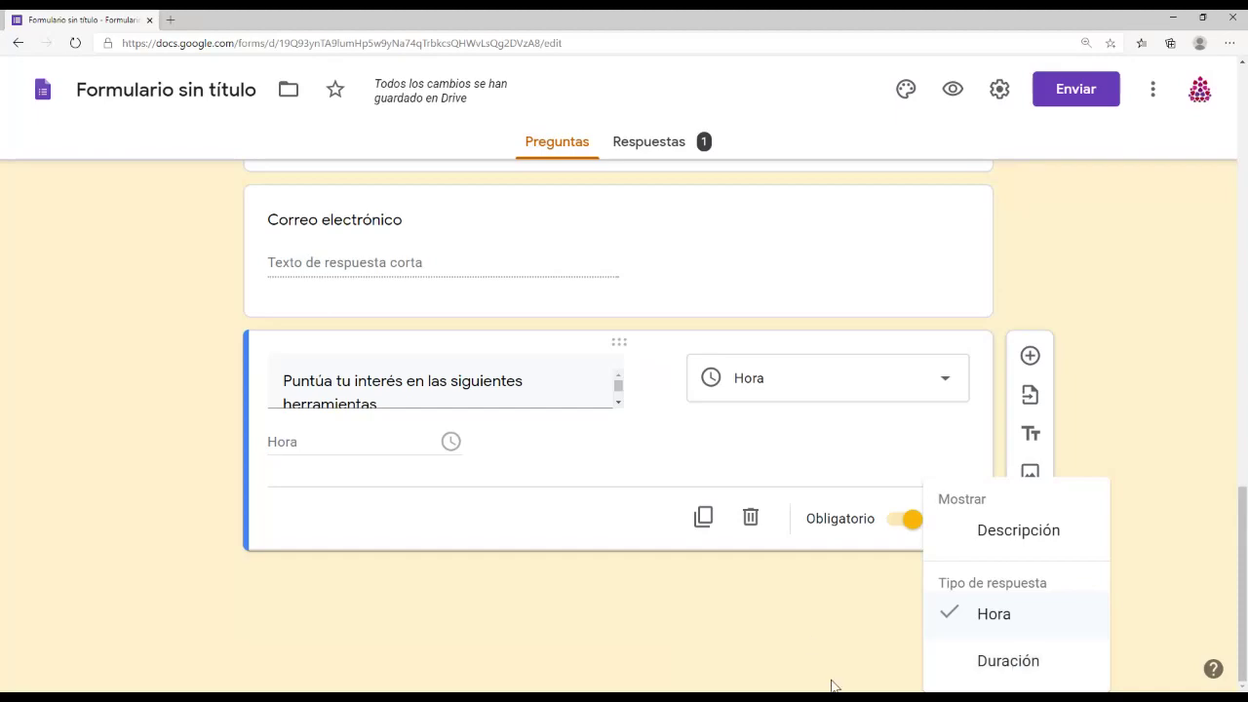
left_click(802, 612)
scroll(808, 627, "up", 2)
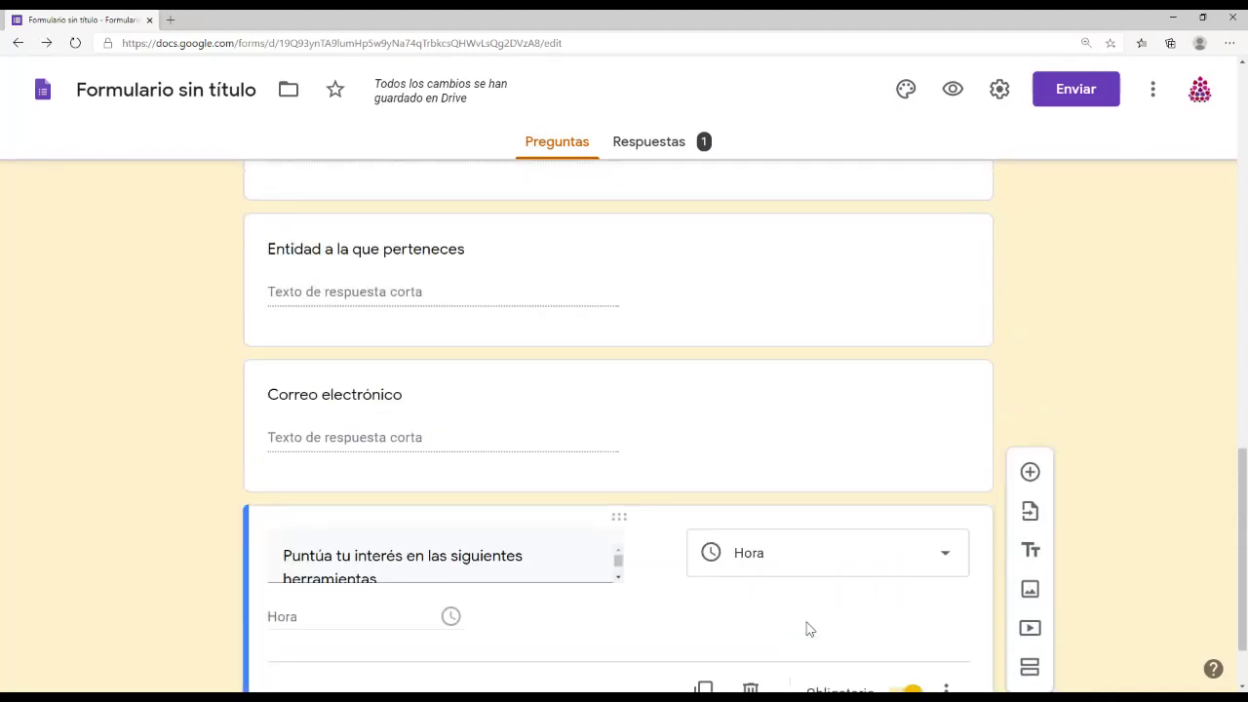
scroll(806, 626, "up", 10)
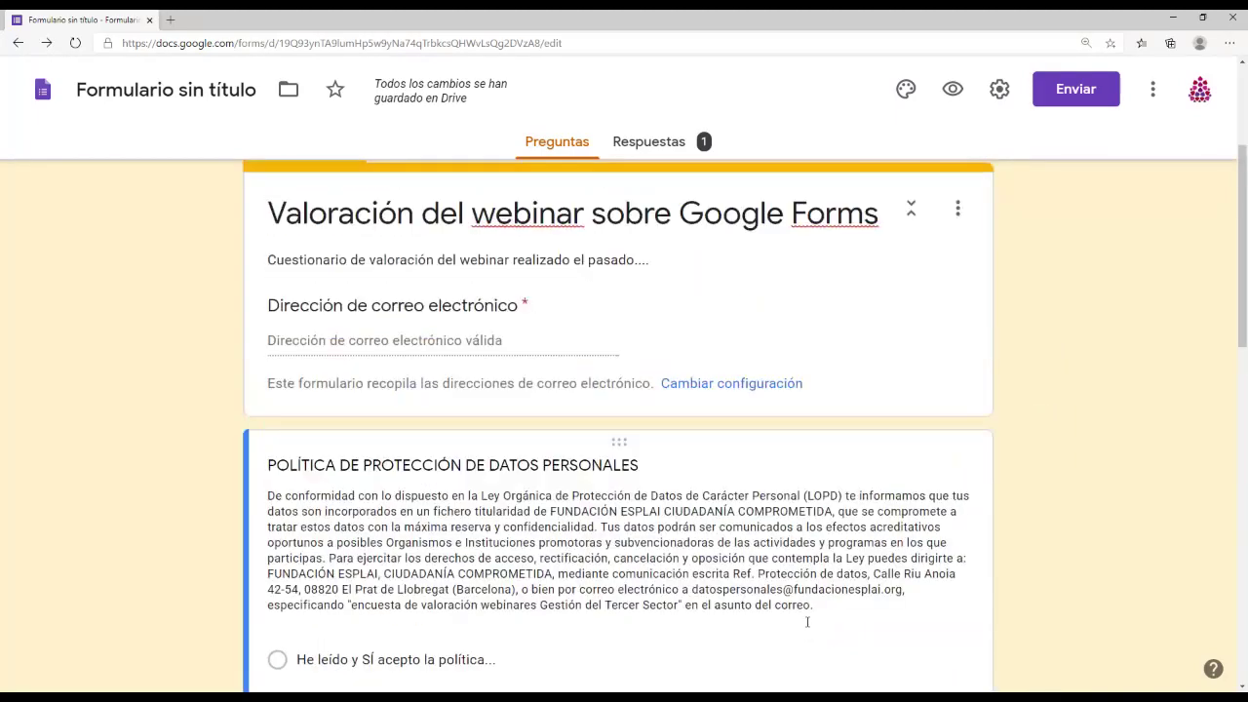
scroll(807, 622, "up", 3)
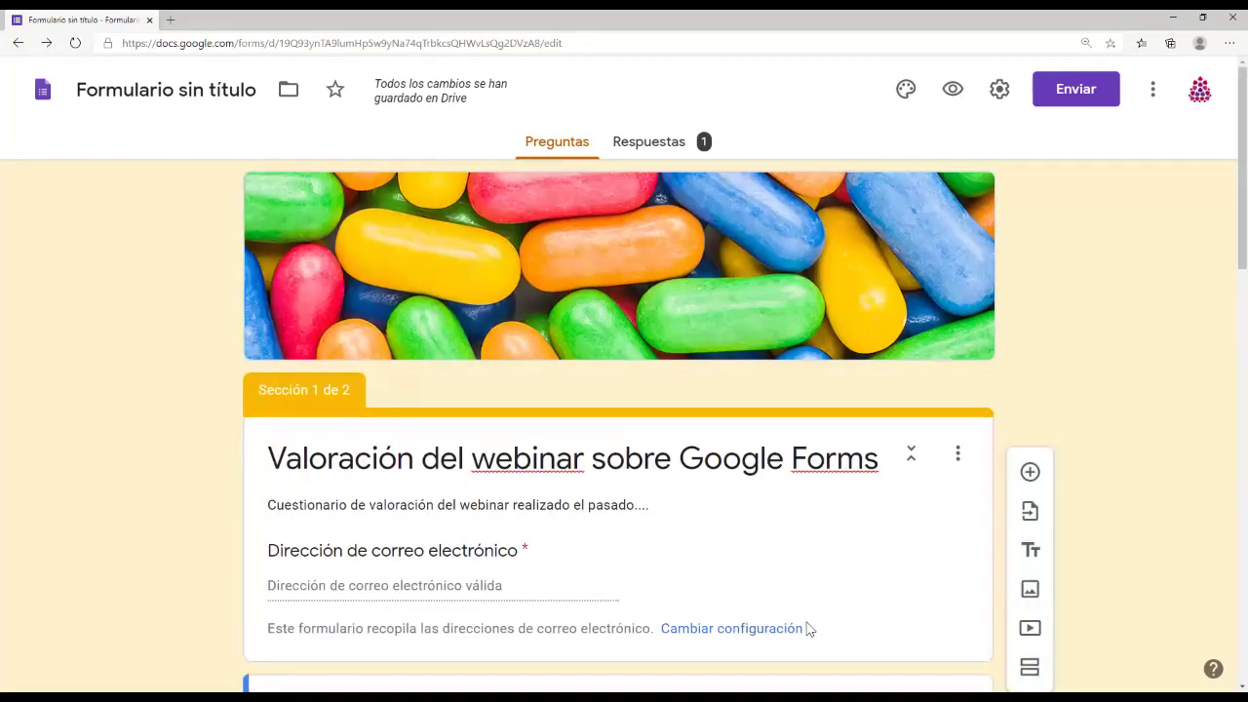
scroll(838, 610, "down", 2)
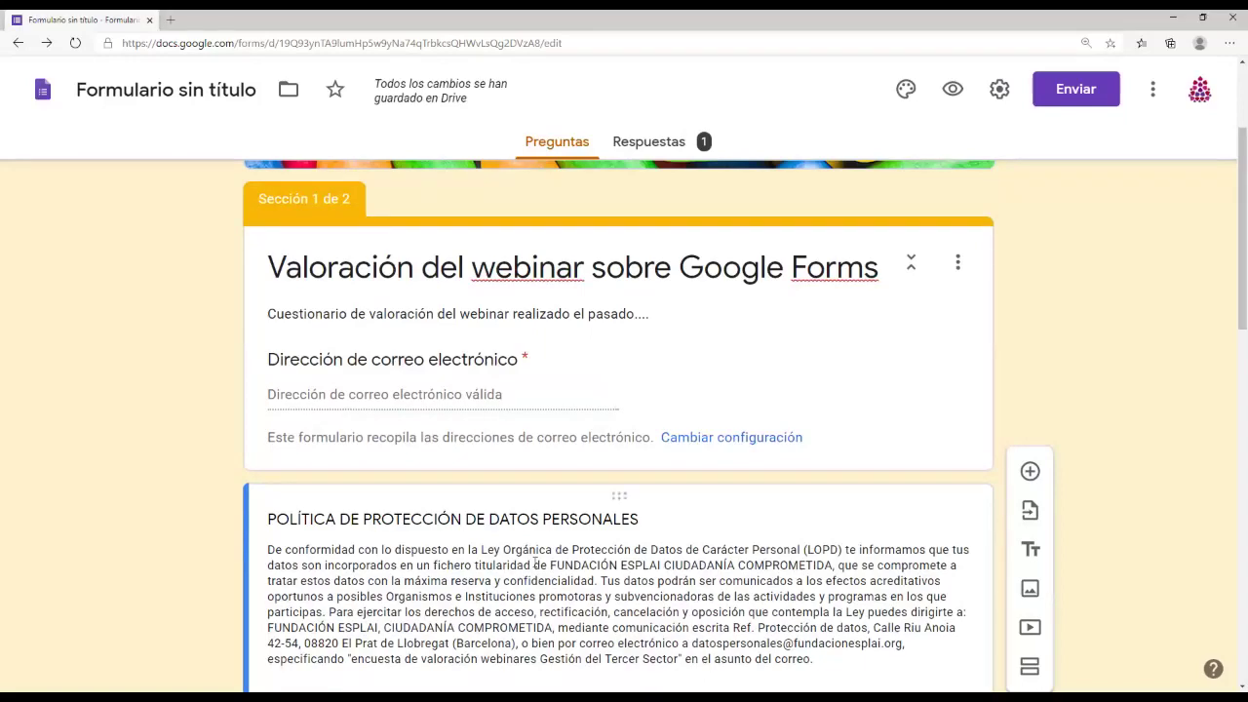
scroll(796, 563, "down", 3)
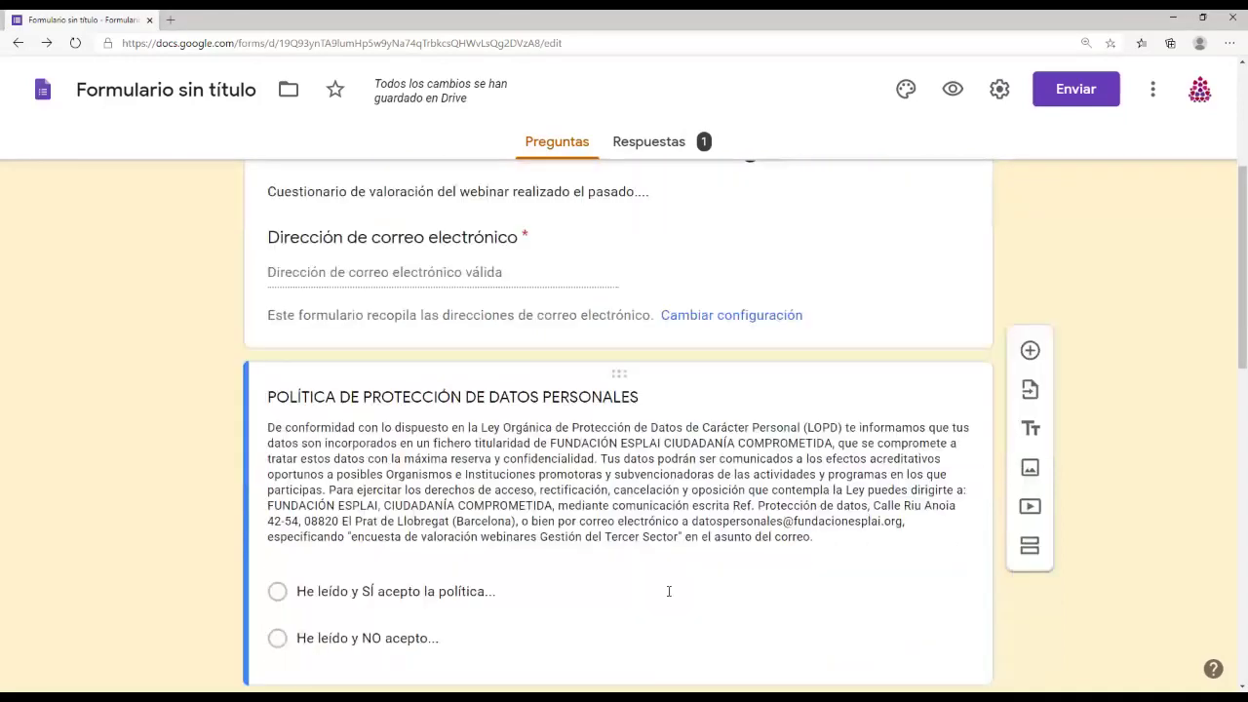
scroll(628, 523, "up", 5)
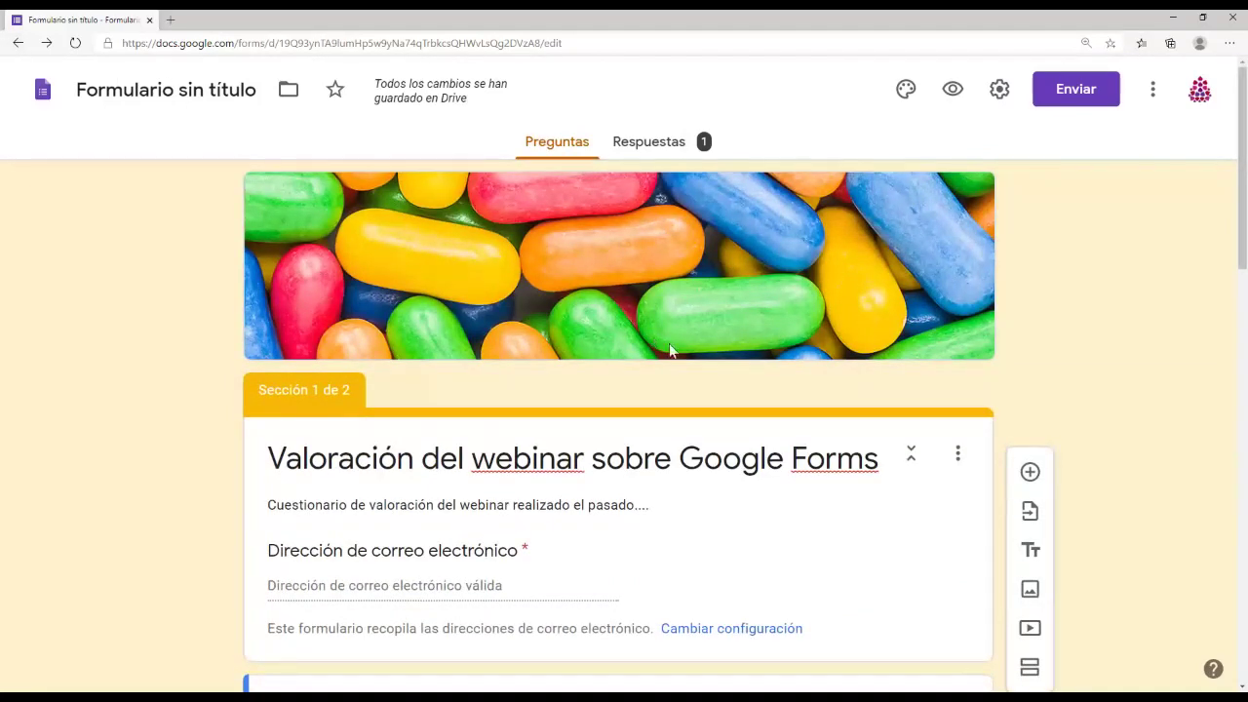
Step: Choose 'Cuestionario satisfacción piloto Moodle 2018-2019' as the form to import questions from
left_click(957, 453)
left_click(1135, 458)
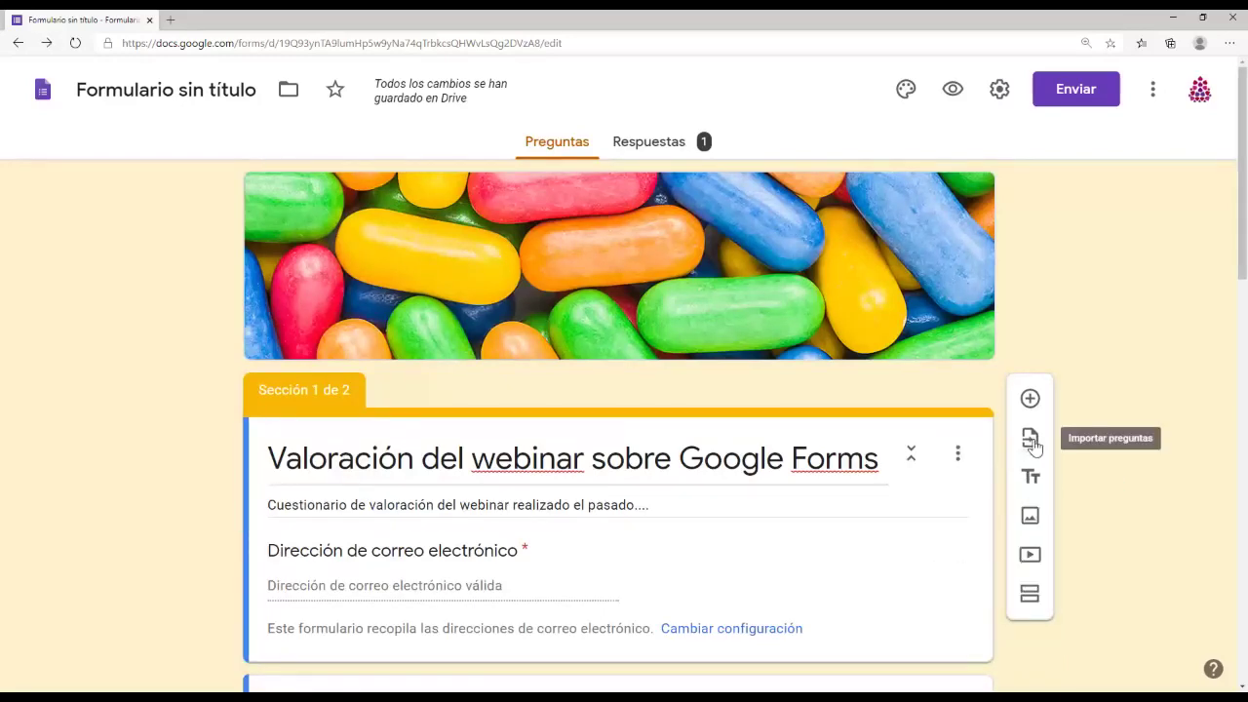
scroll(854, 459, "down", 2)
scroll(854, 459, "up", 2)
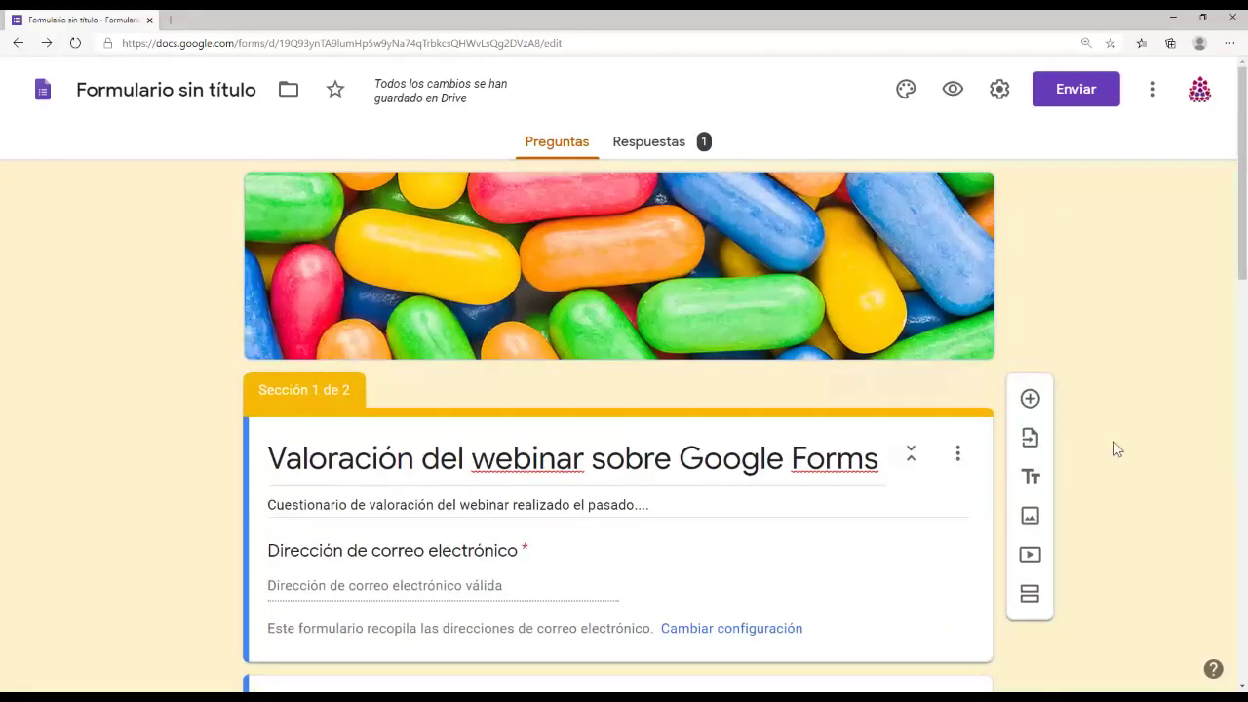
left_click(1032, 442)
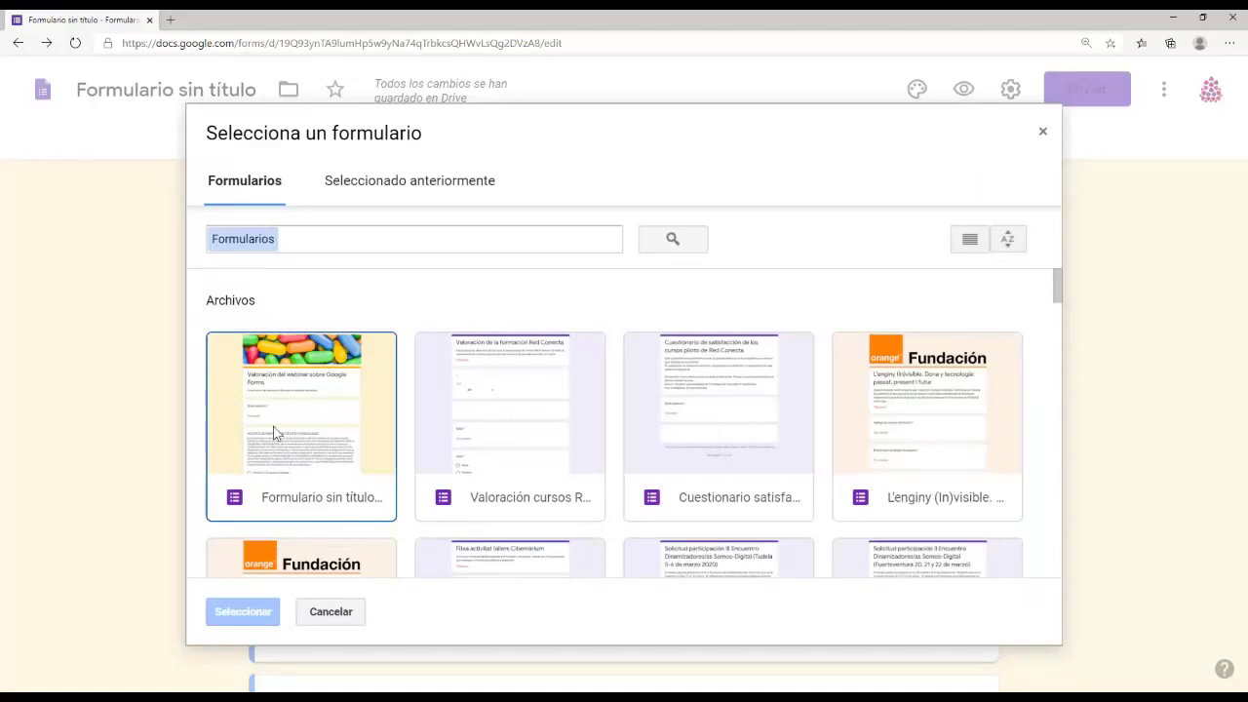
left_click(489, 435)
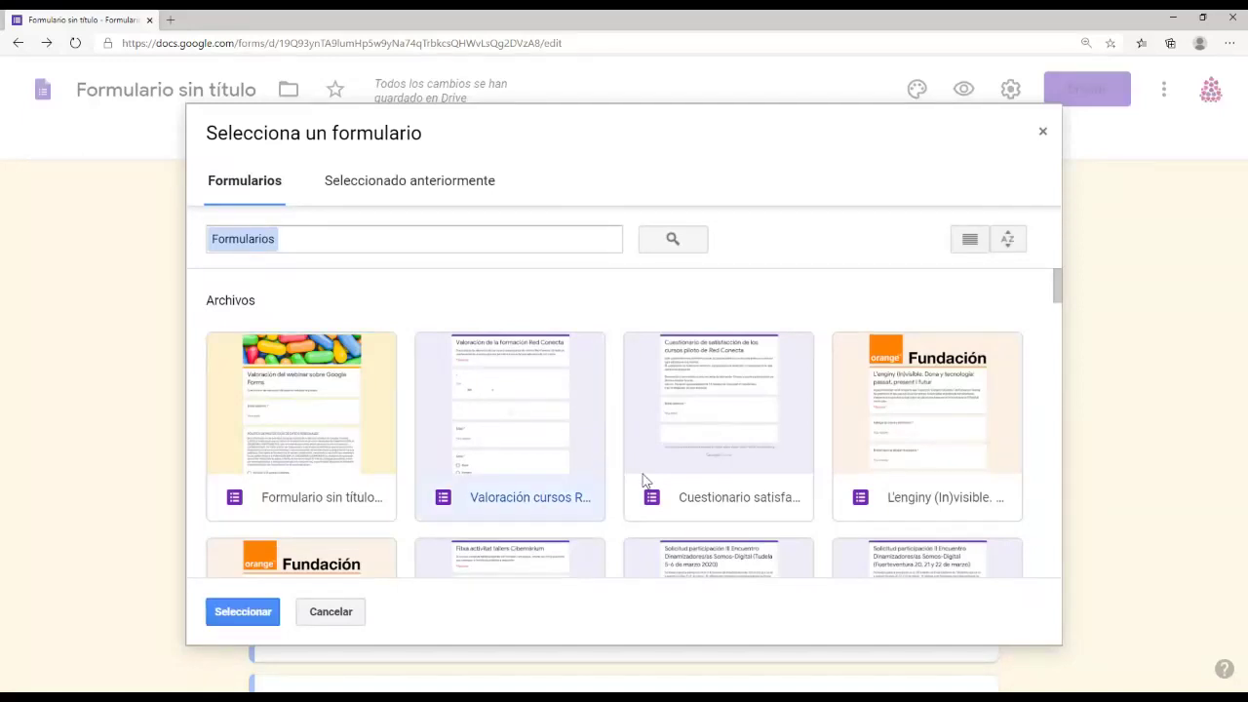
key("Right")
key("Right")
key("Down")
key("Down")
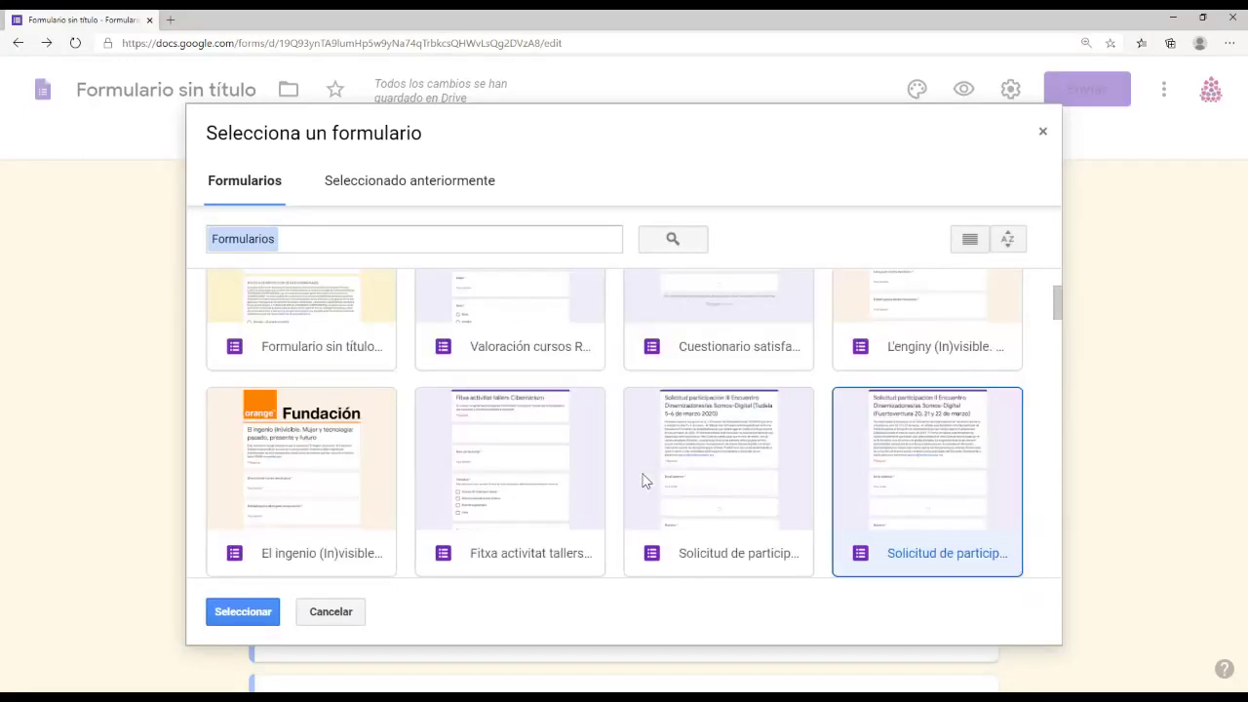
key("Up")
key("Up")
key("Left")
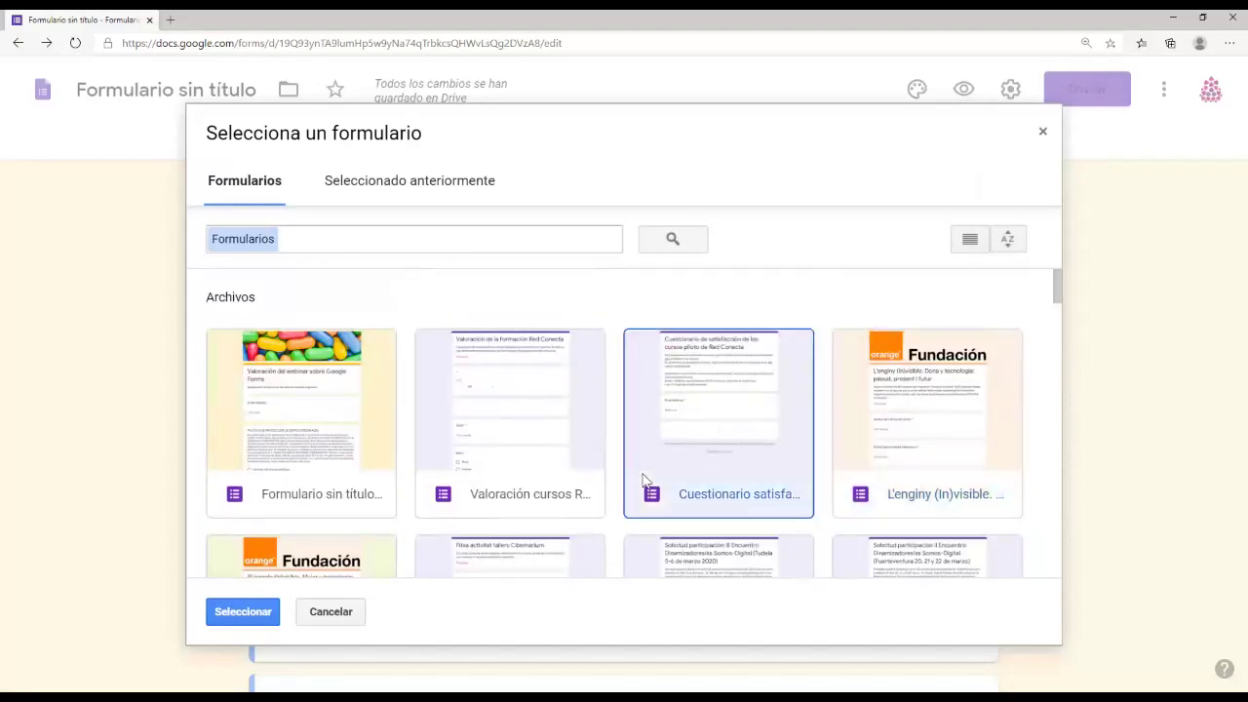
key("Left")
key("Left")
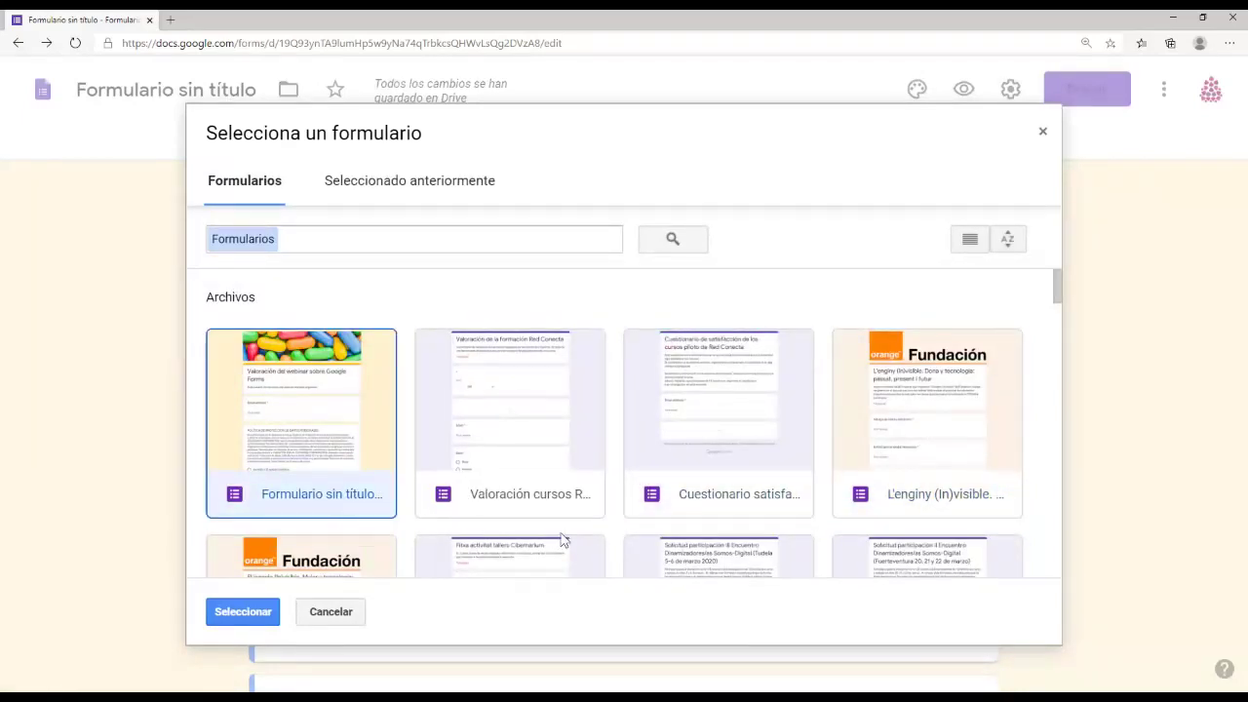
left_click(701, 422)
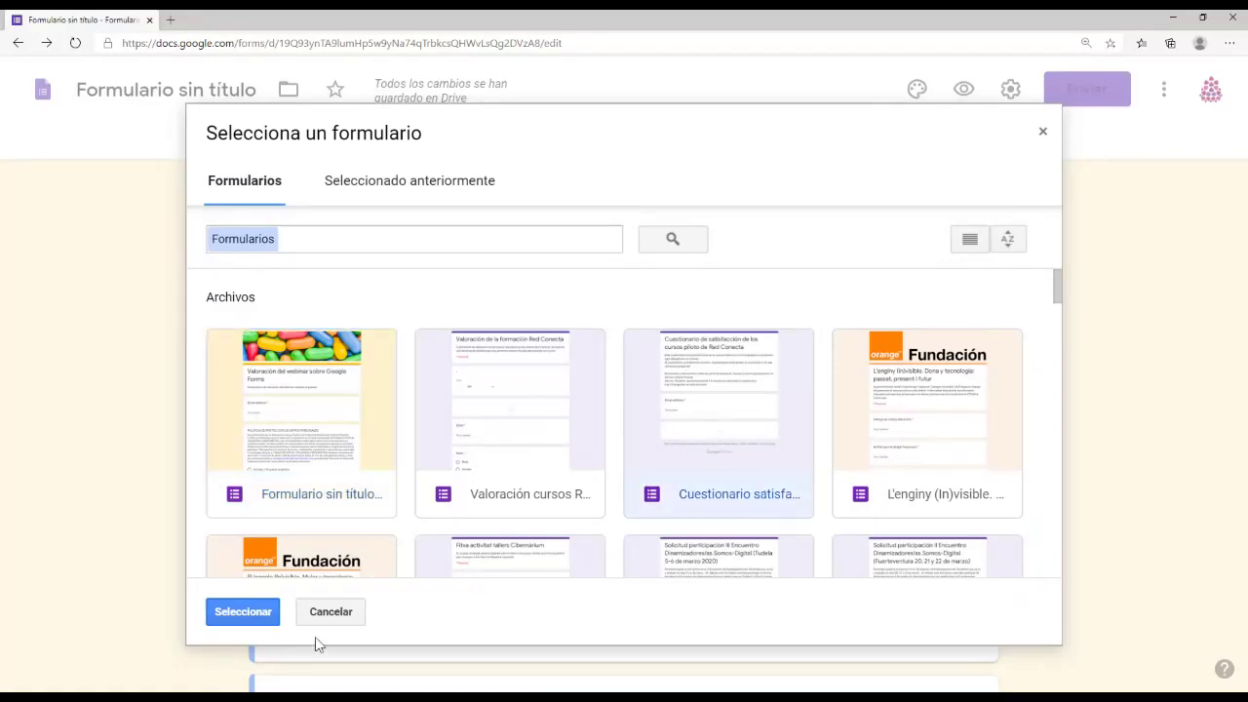
left_click(275, 616)
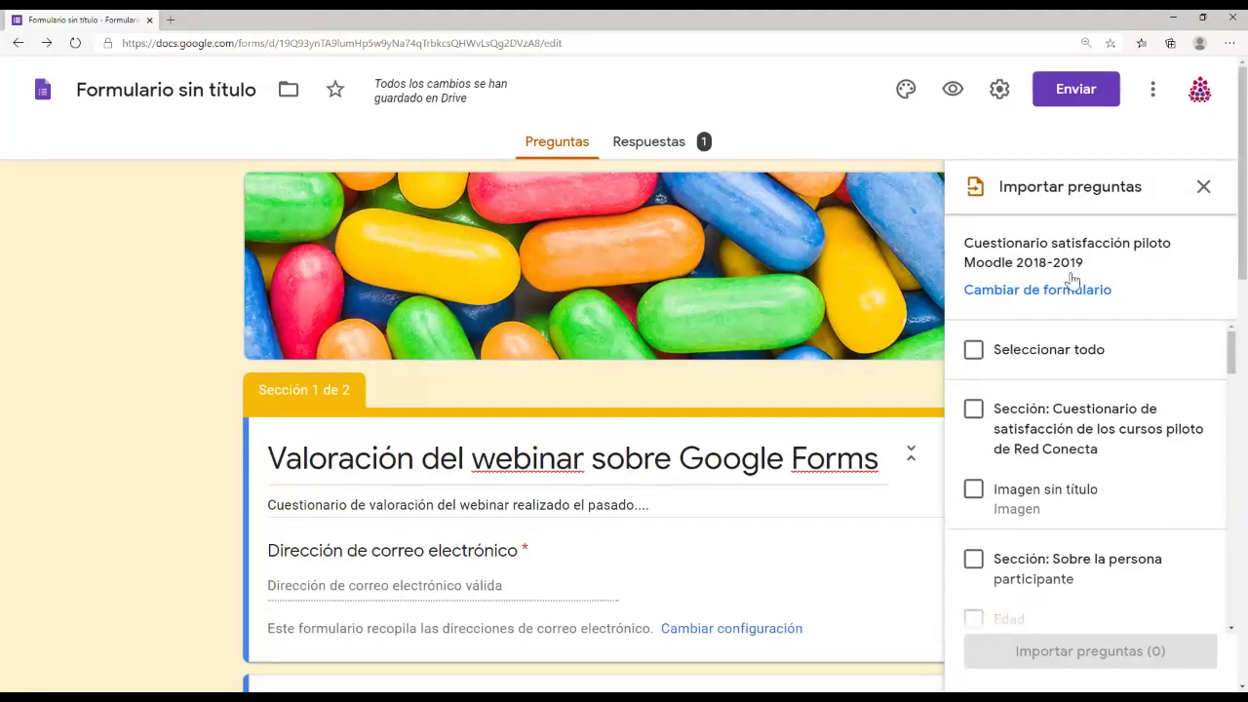
Step: Import Edad, Entidad, Aspectos positivos and the Modalidad section, six questions in total
scroll(1119, 555, "down", 3)
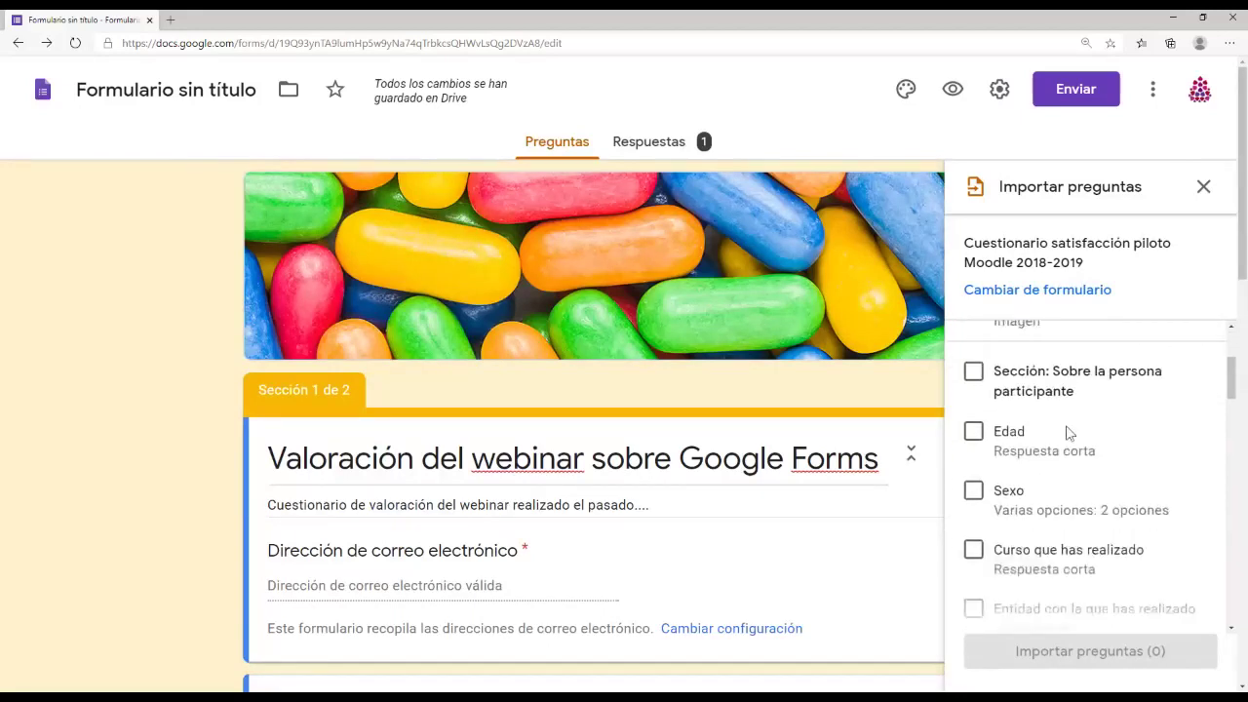
scroll(1079, 552, "up", 3)
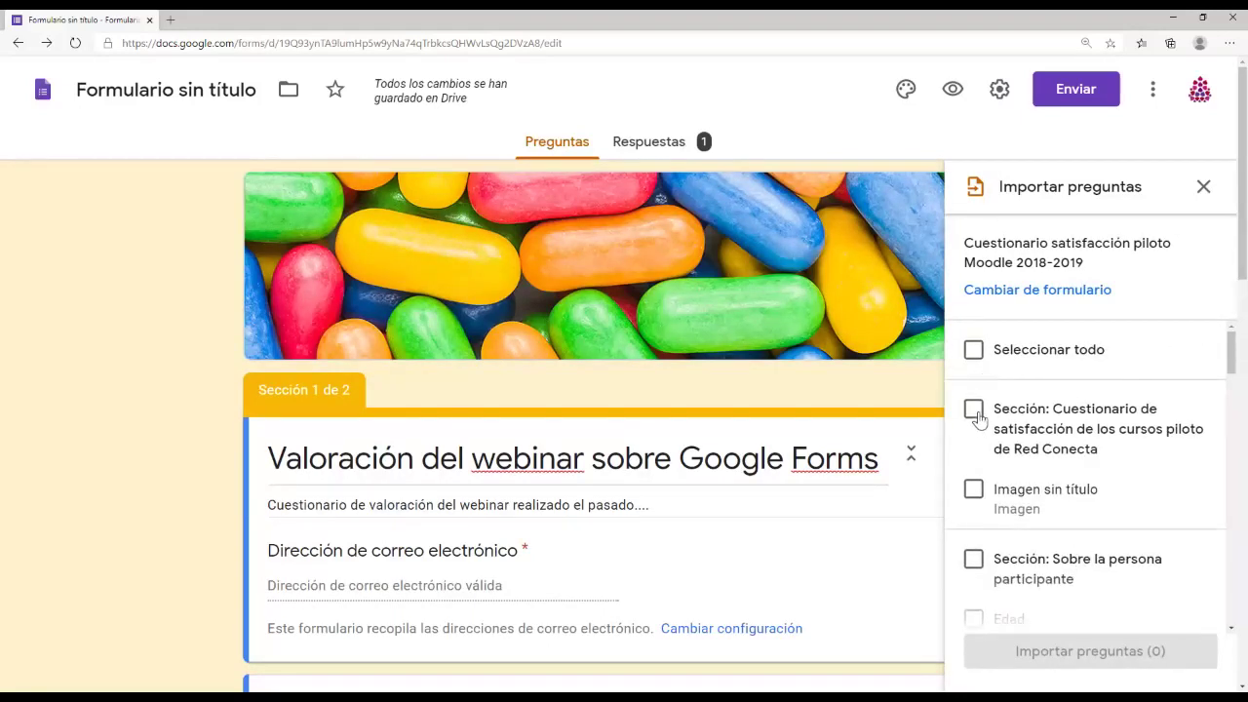
left_click(972, 351)
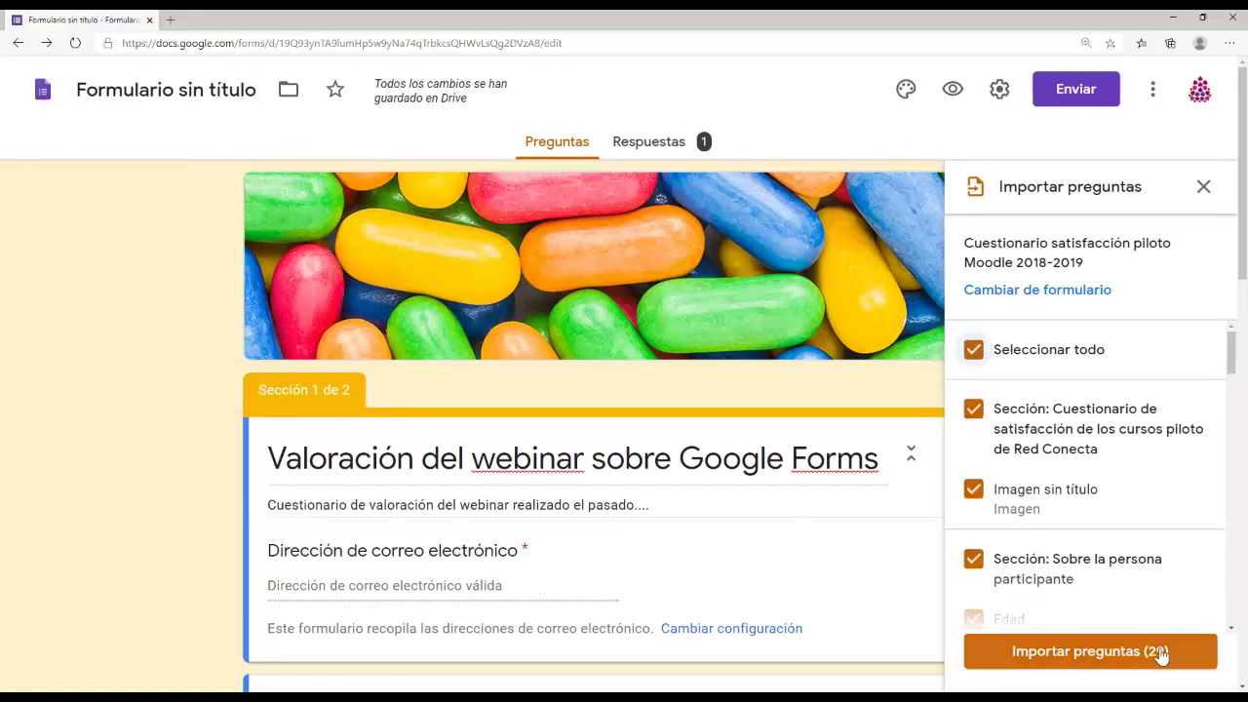
left_click(986, 356)
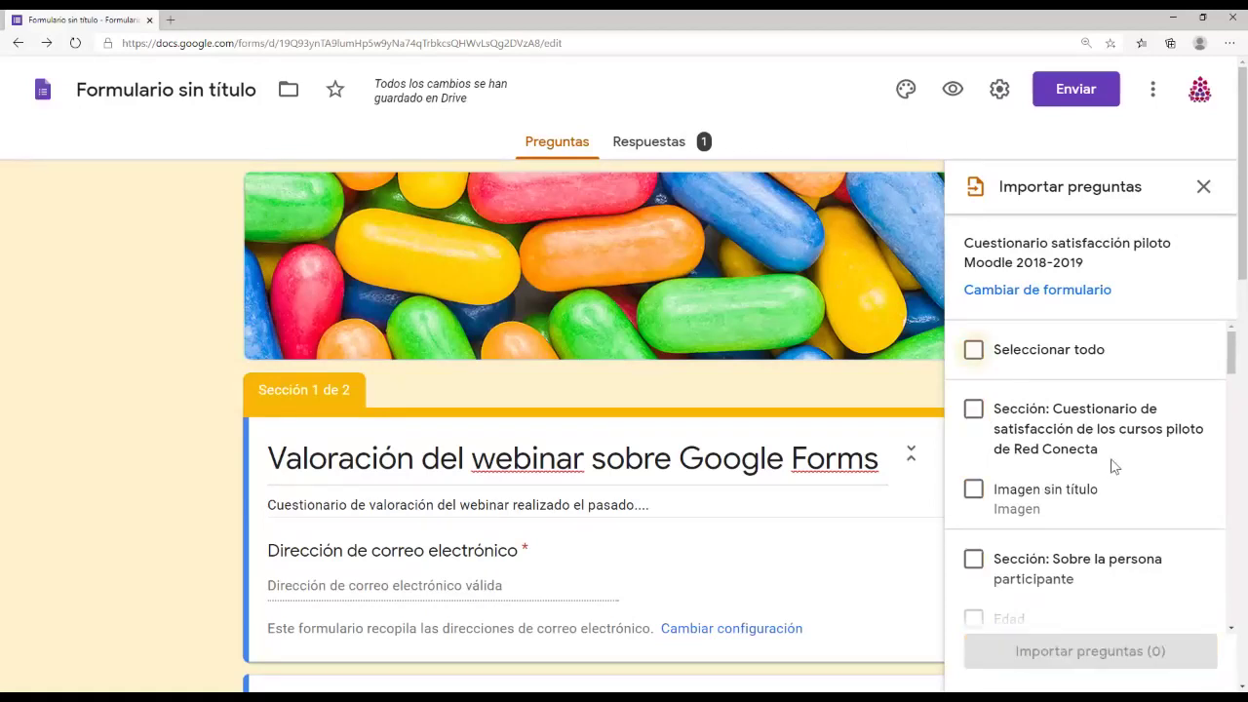
scroll(1114, 486, "down", 1)
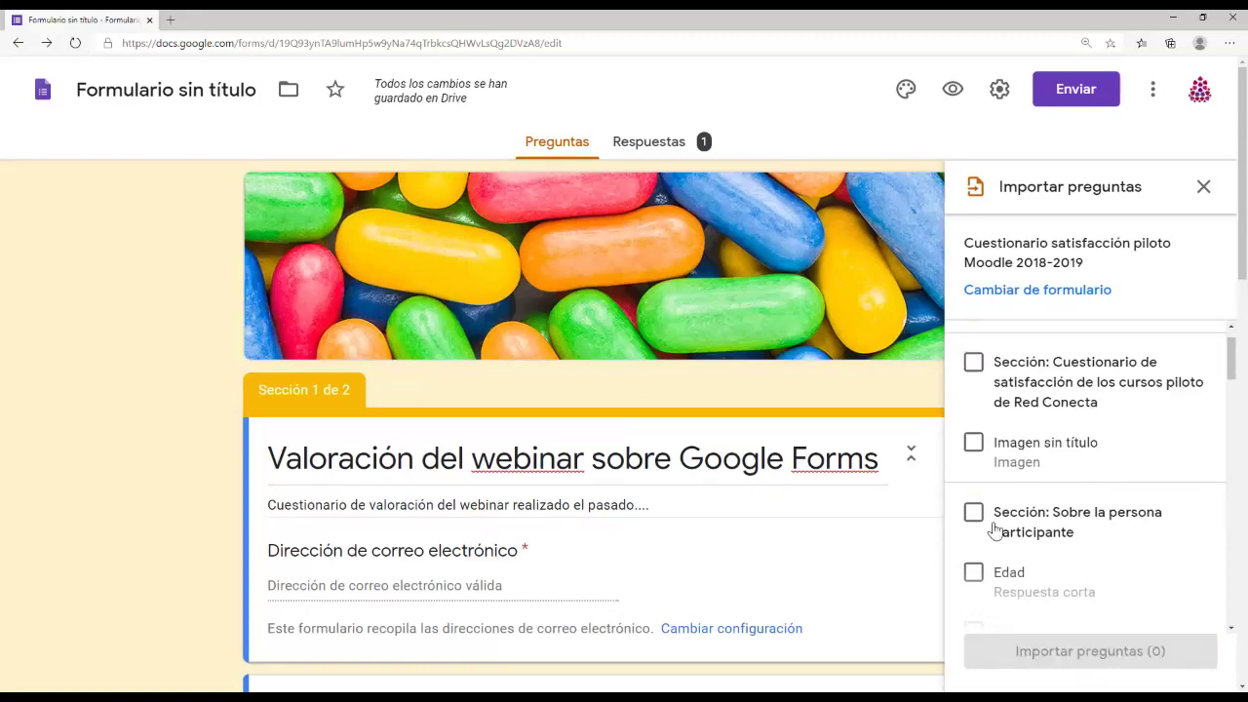
left_click(973, 572)
scroll(993, 601, "down", 3)
scroll(989, 585, "down", 2)
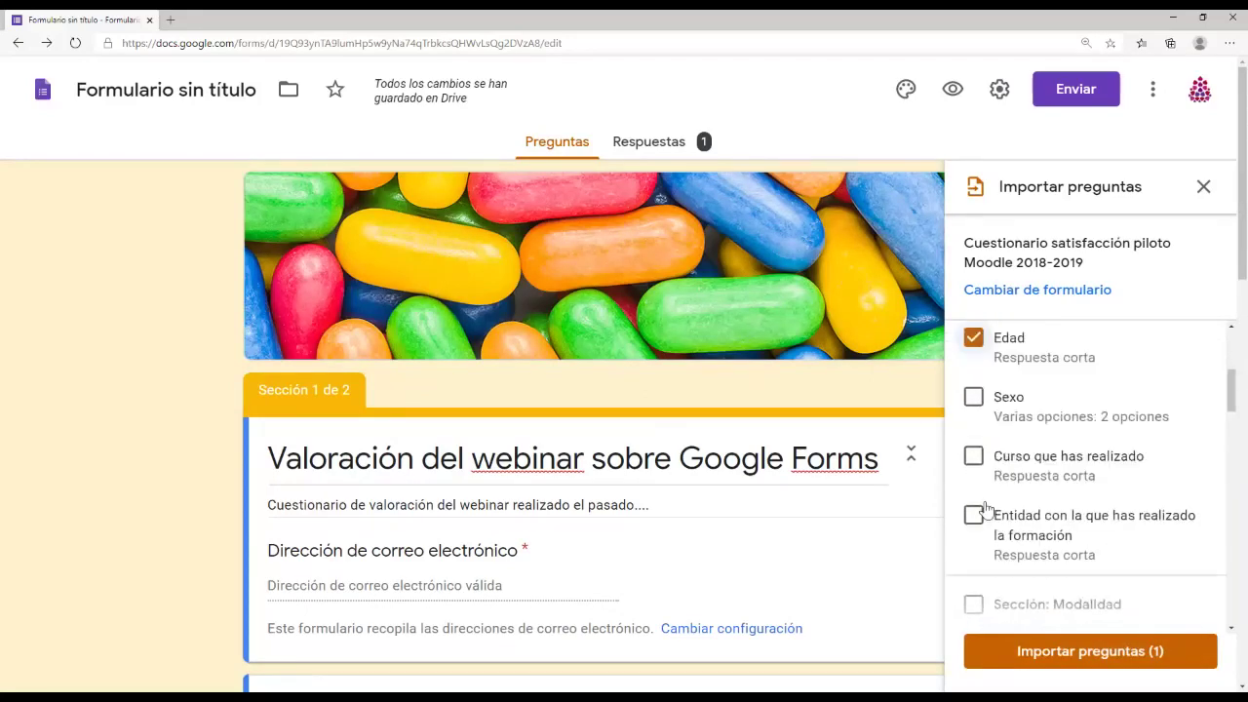
left_click(975, 517)
scroll(986, 512, "down", 4)
left_click(975, 515)
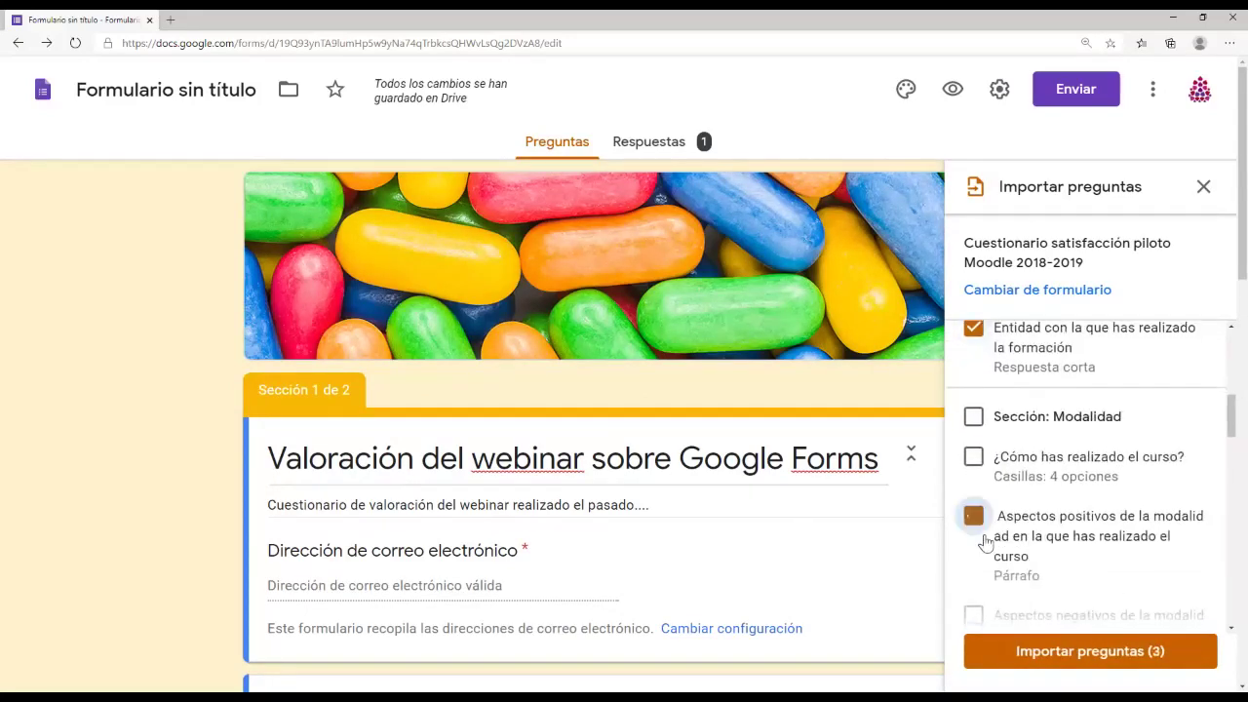
left_click(973, 416)
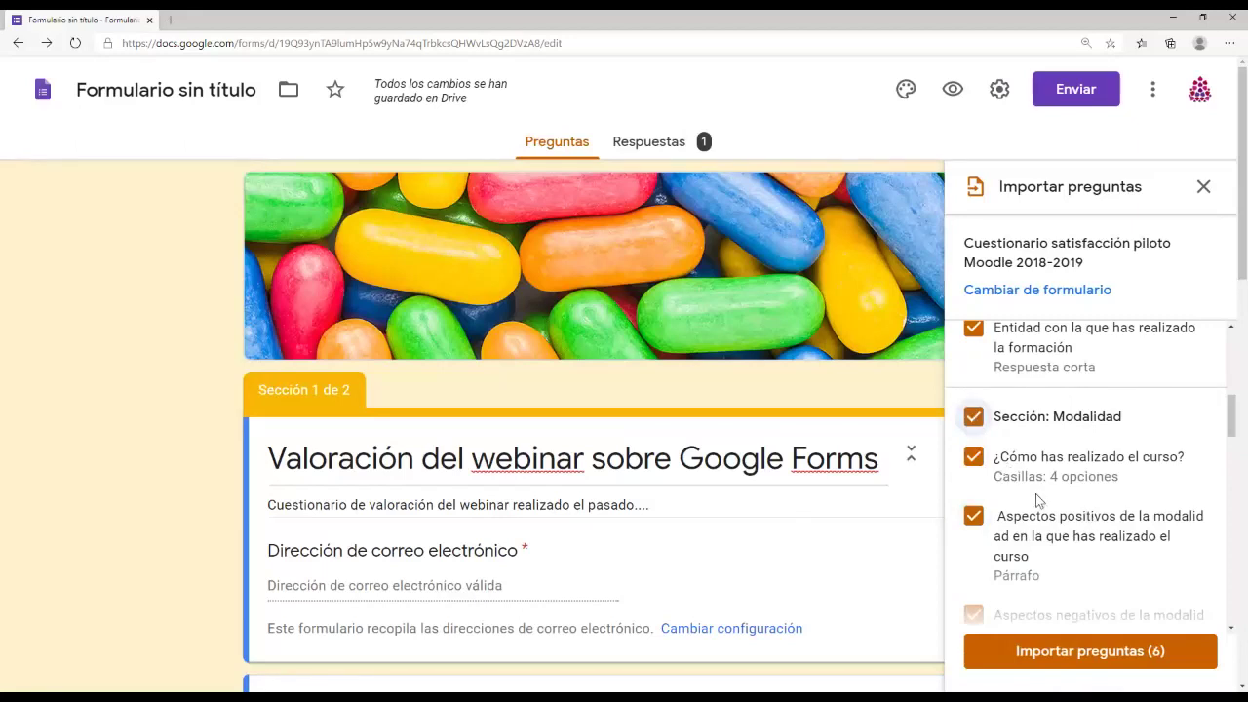
left_click(1105, 663)
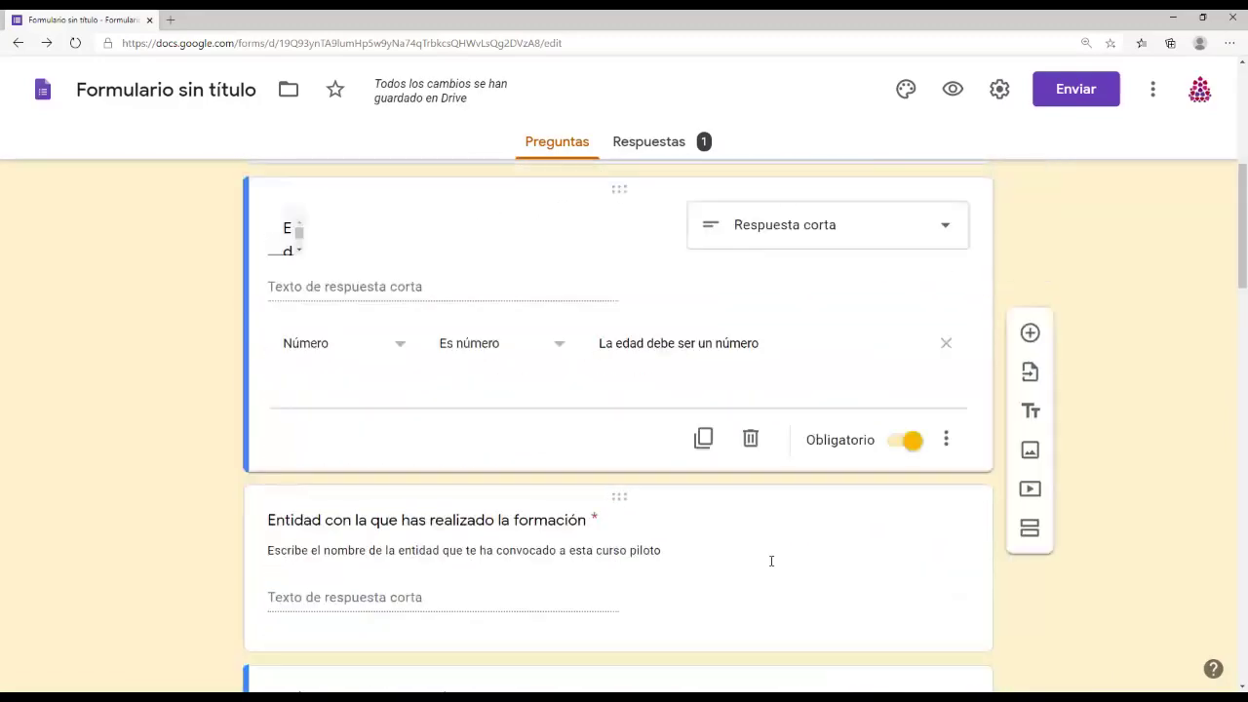
scroll(775, 562, "down", 10)
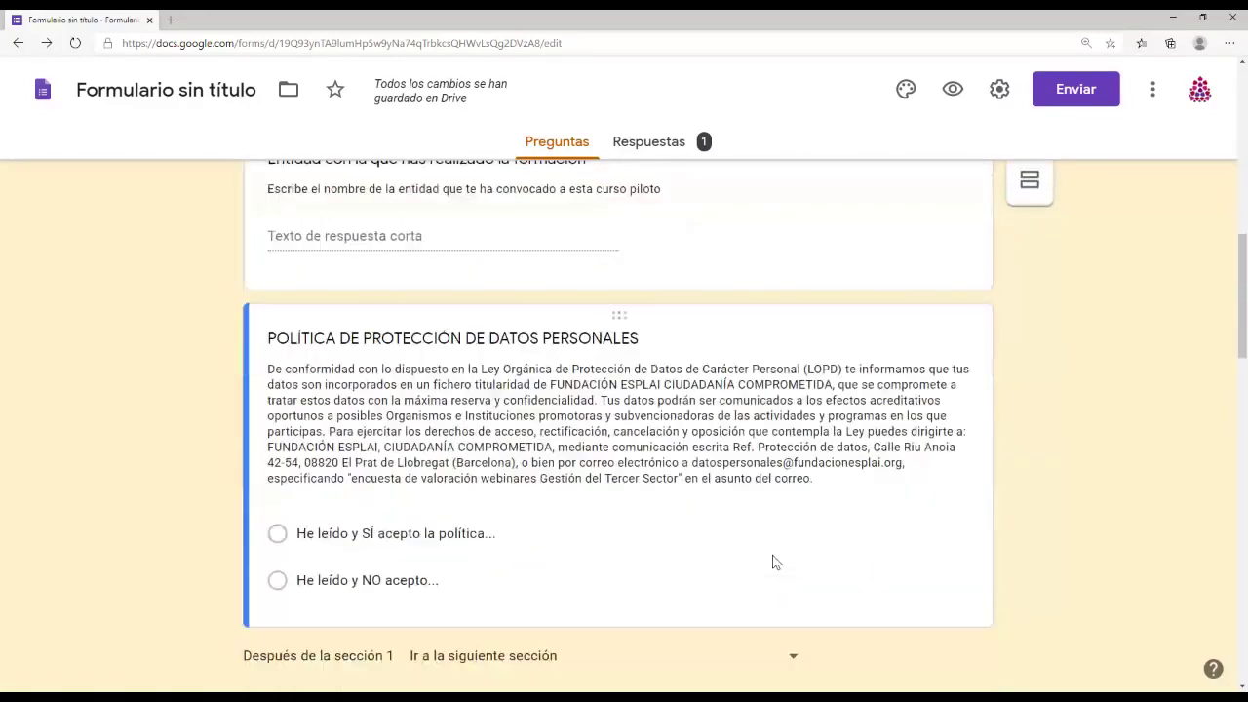
scroll(775, 562, "down", 2)
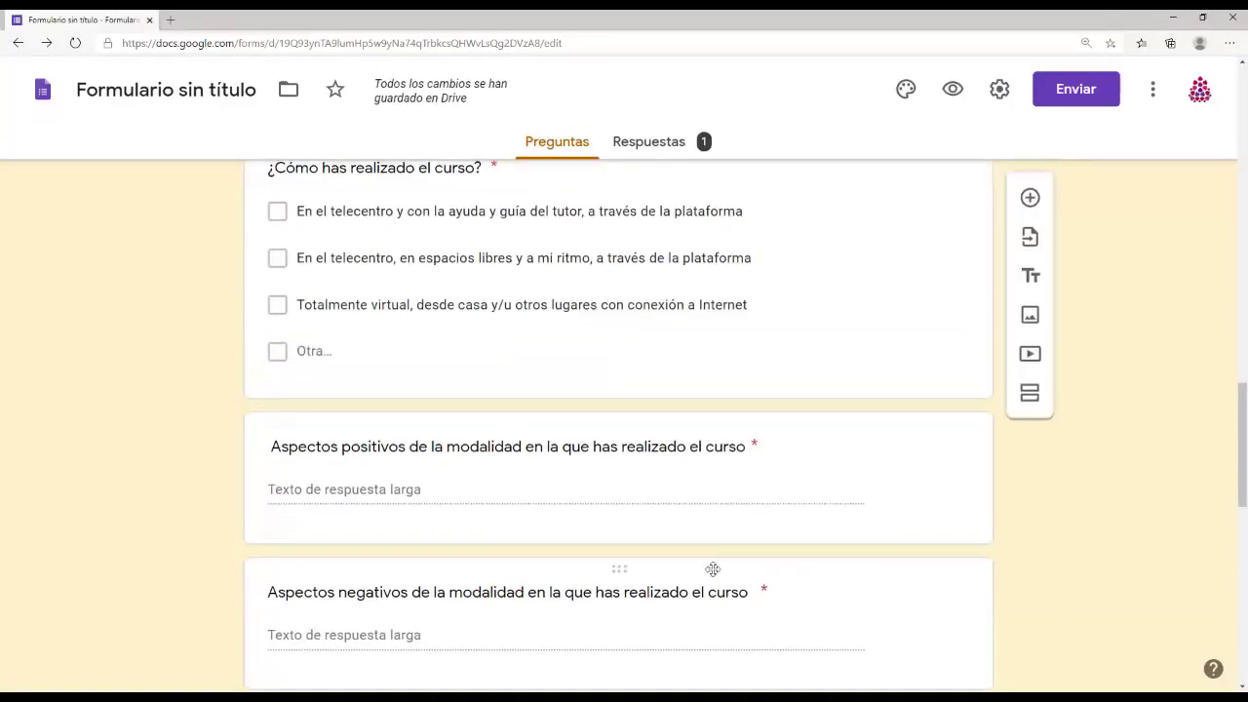
scroll(712, 571, "up", 3)
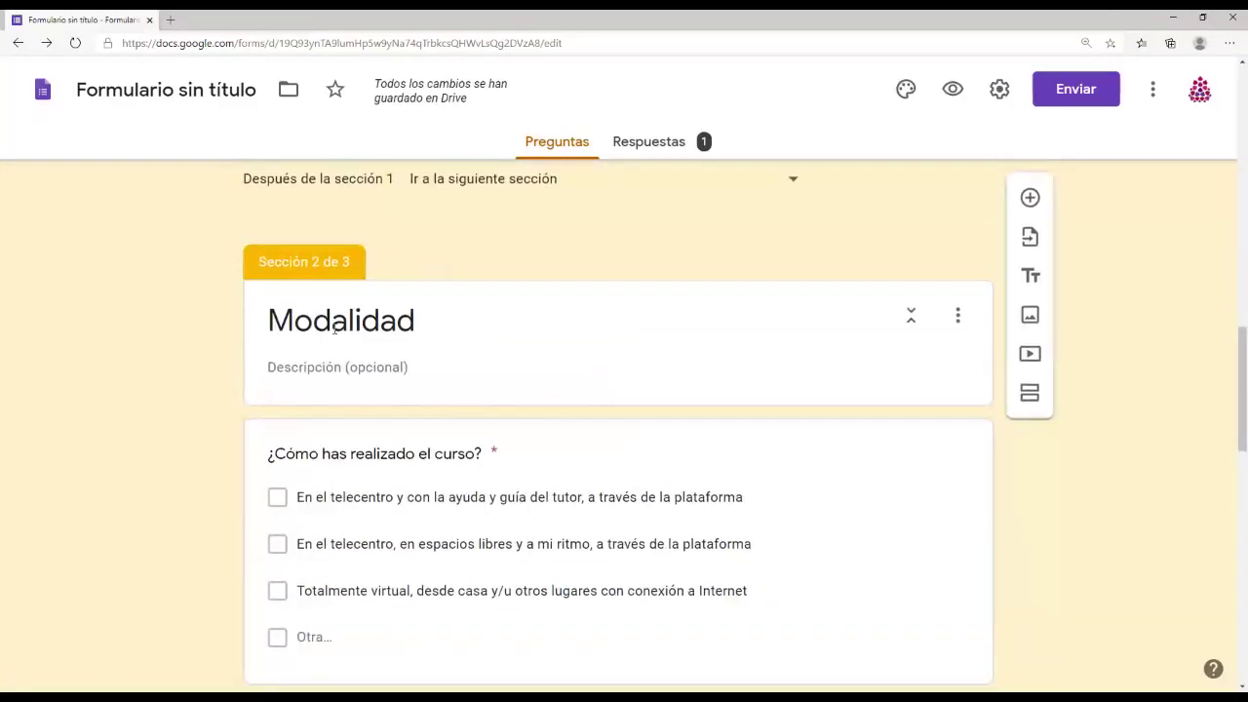
scroll(440, 390, "down", 2)
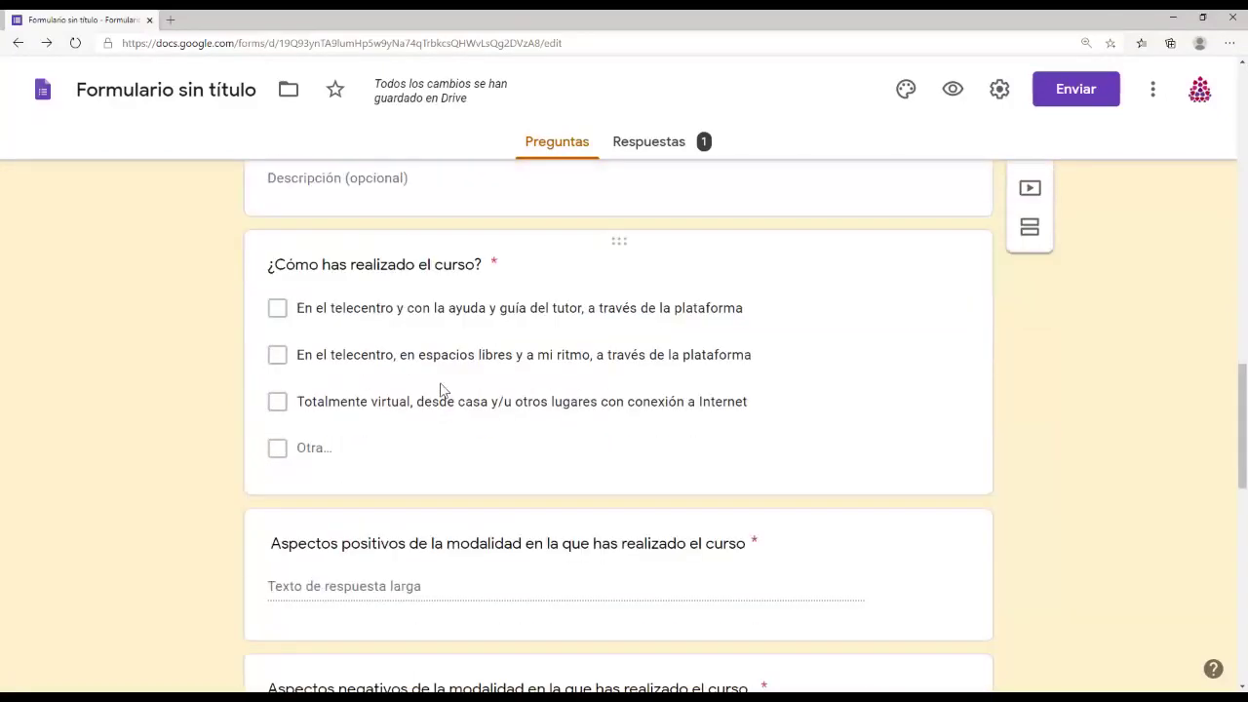
scroll(448, 465, "down", 1)
scroll(545, 635, "down", 4)
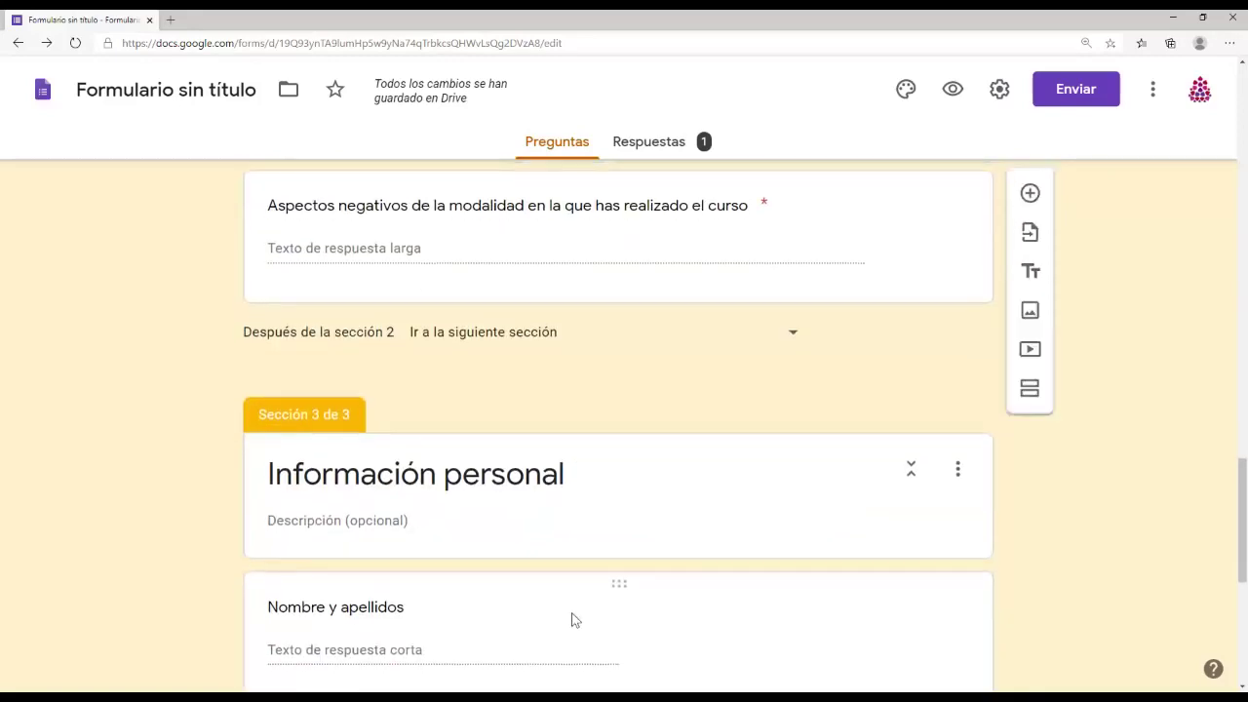
scroll(624, 507, "down", 3)
scroll(682, 407, "down", 3)
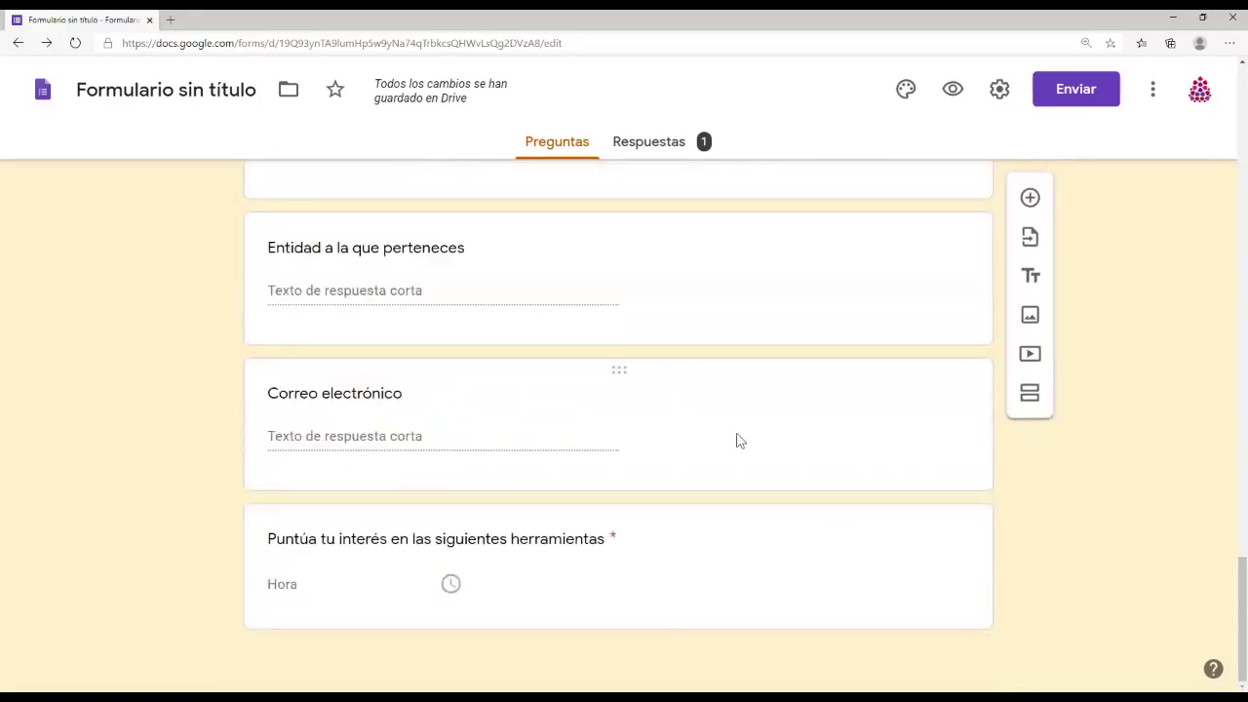
scroll(584, 510, "up", 20)
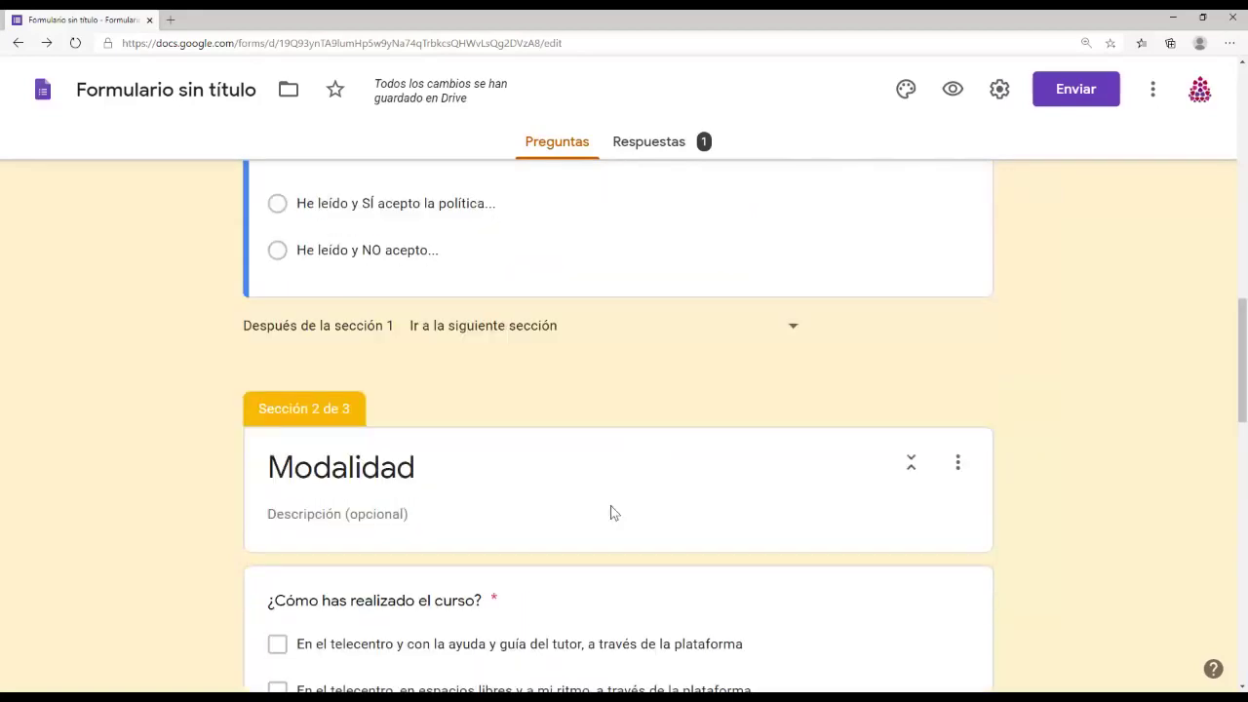
scroll(610, 505, "up", 1)
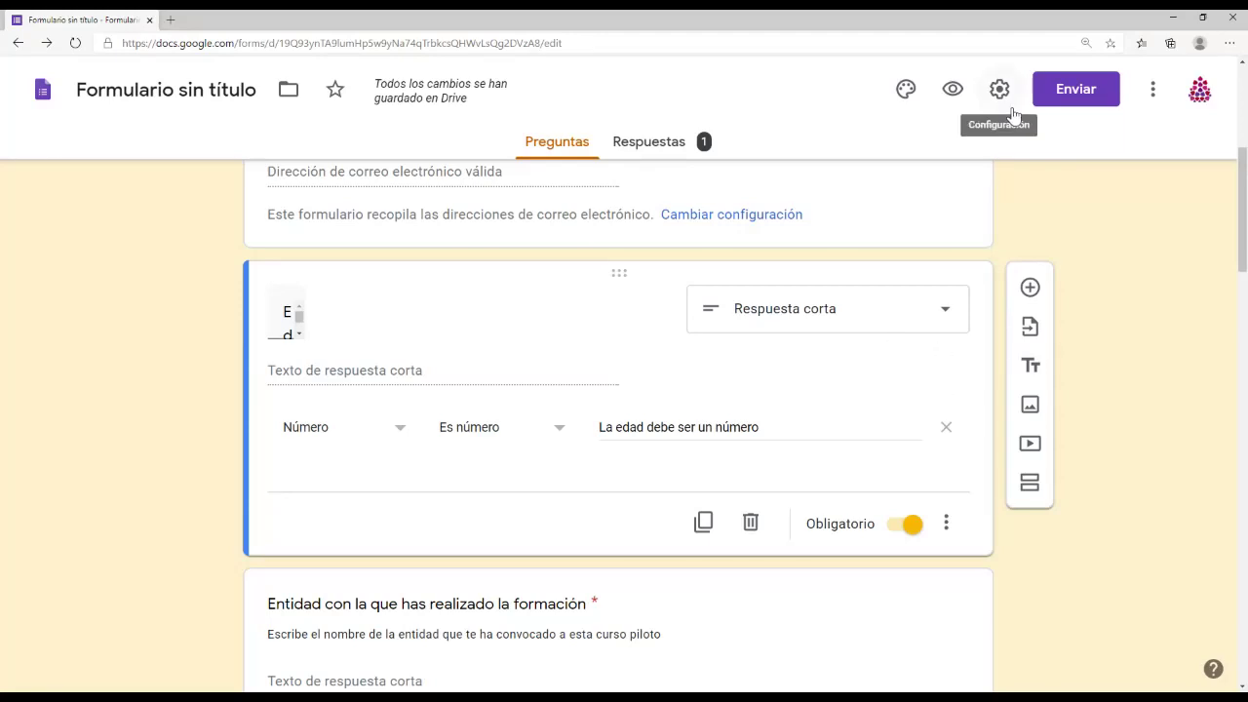
scroll(853, 257, "up", 3)
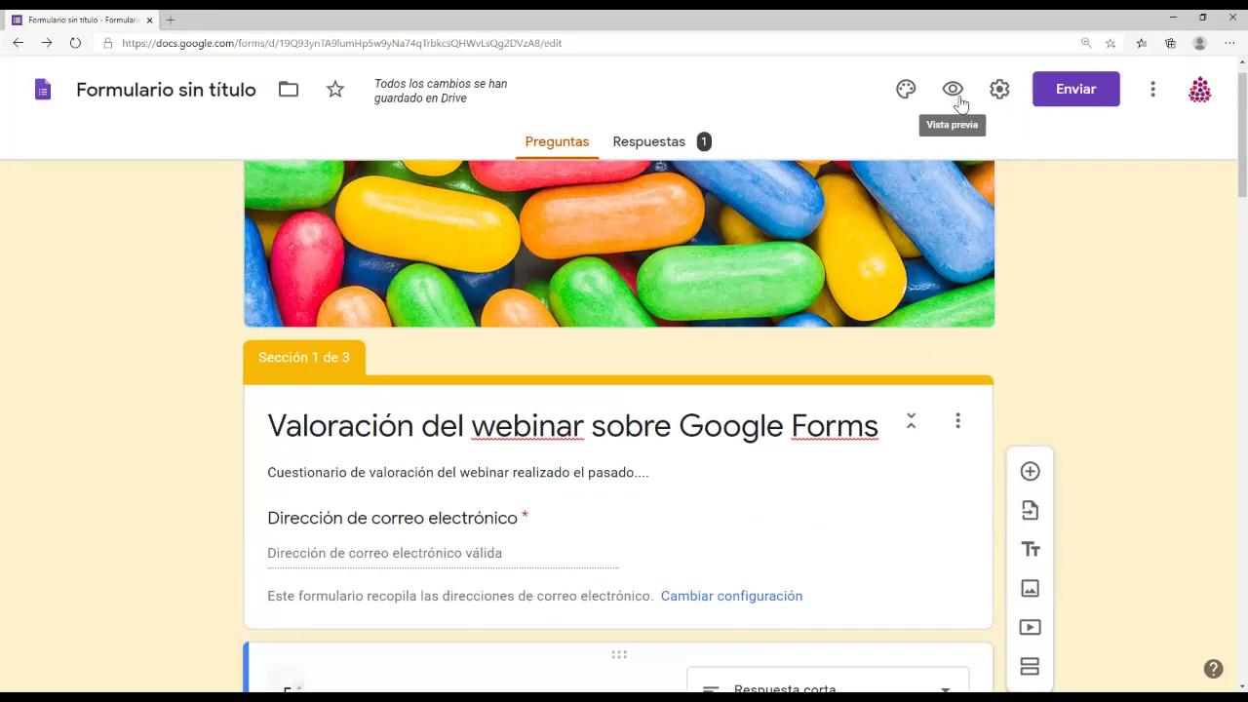
Step: Email the form, embedded in the message, to one colleague's work address
left_click(1076, 90)
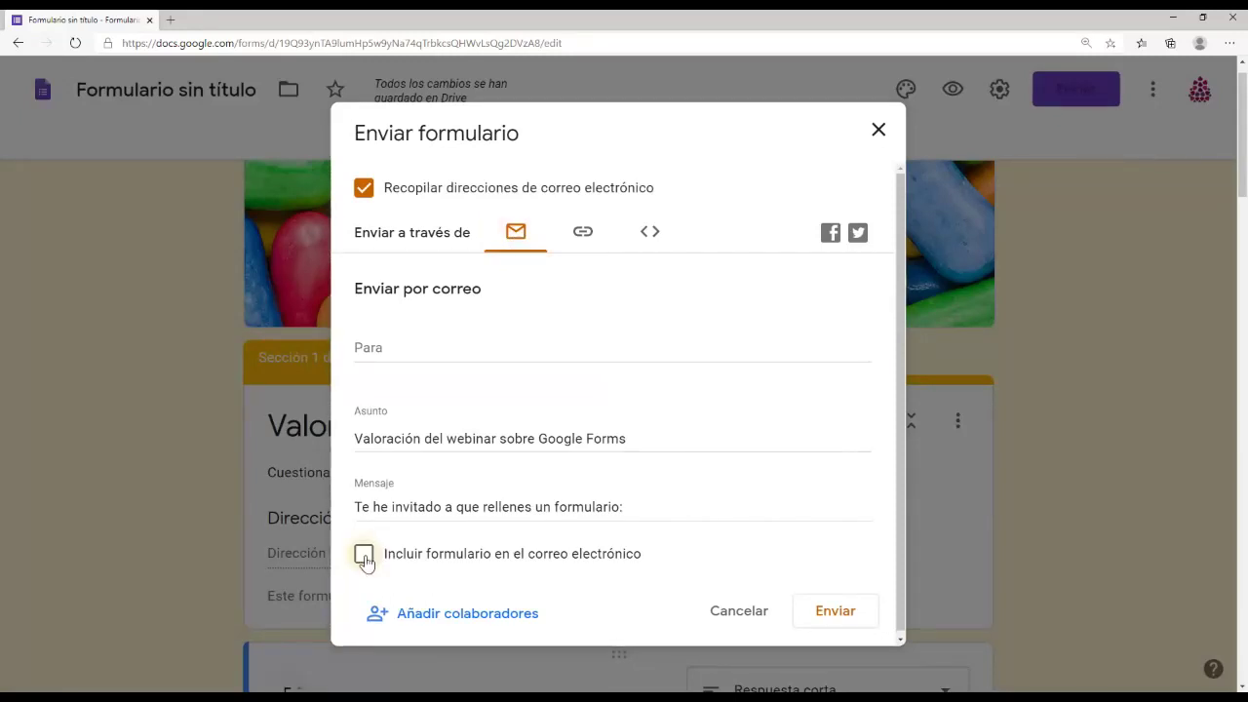
left_click(364, 555)
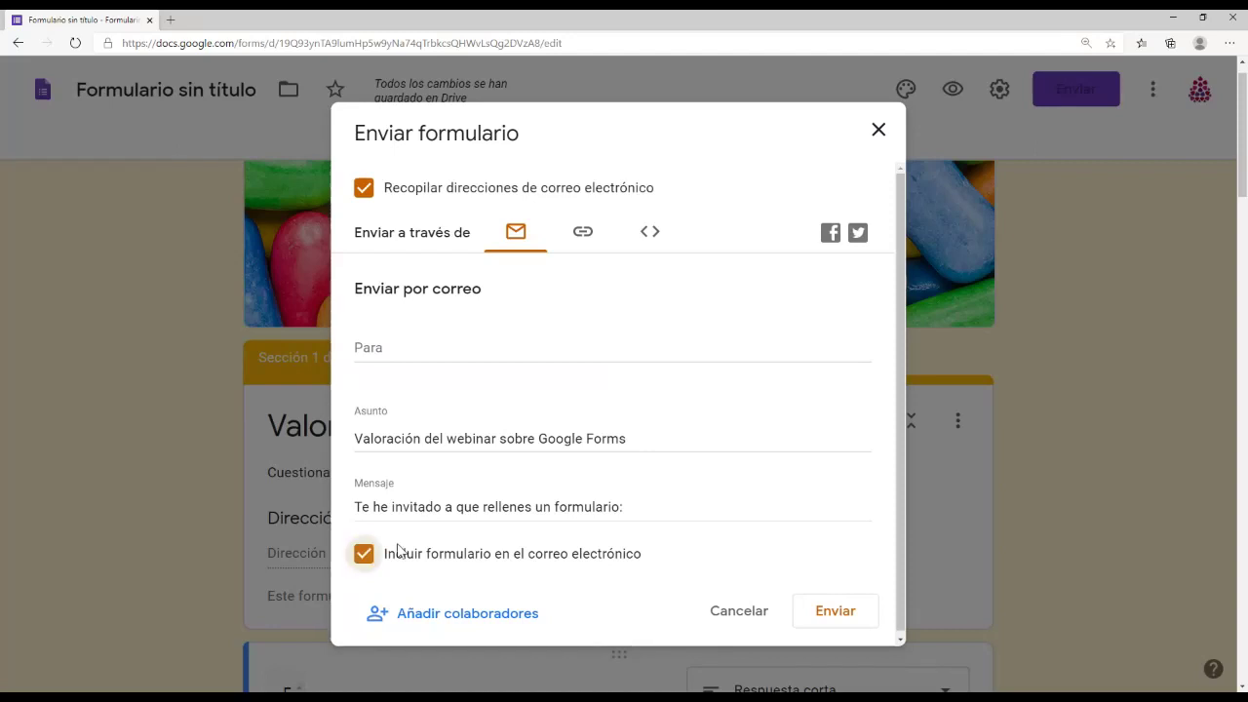
left_click(368, 343)
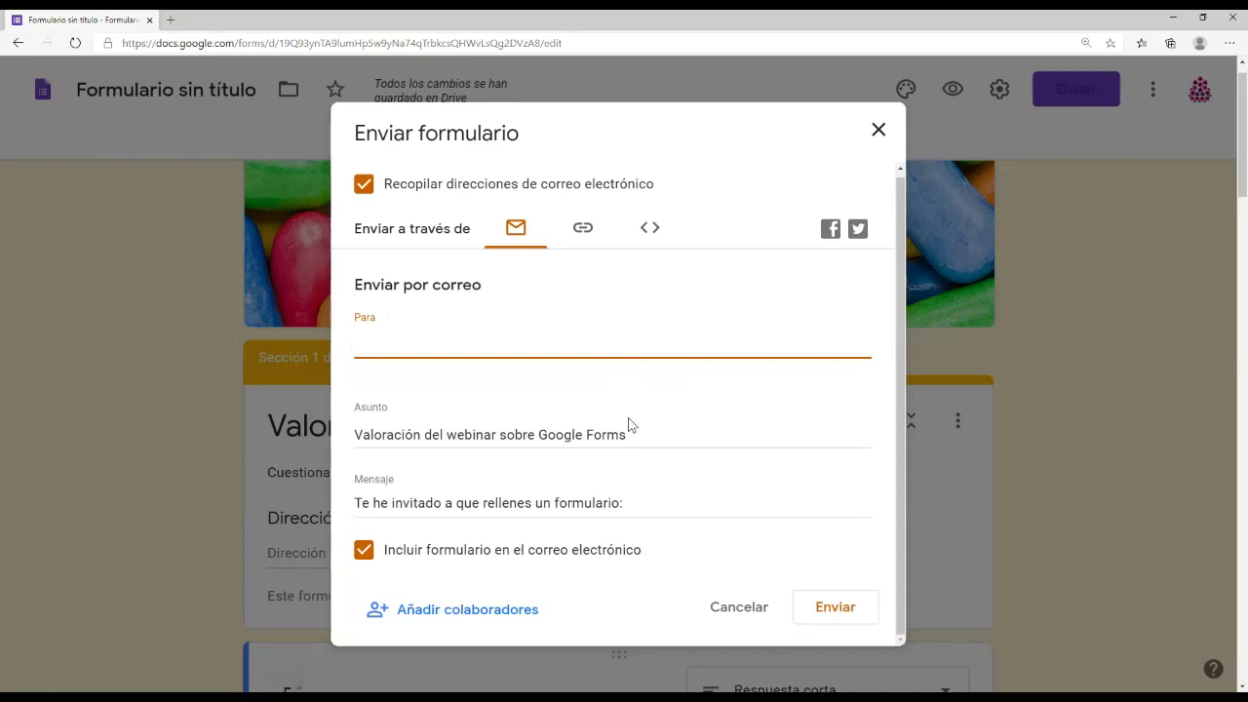
key("Return")
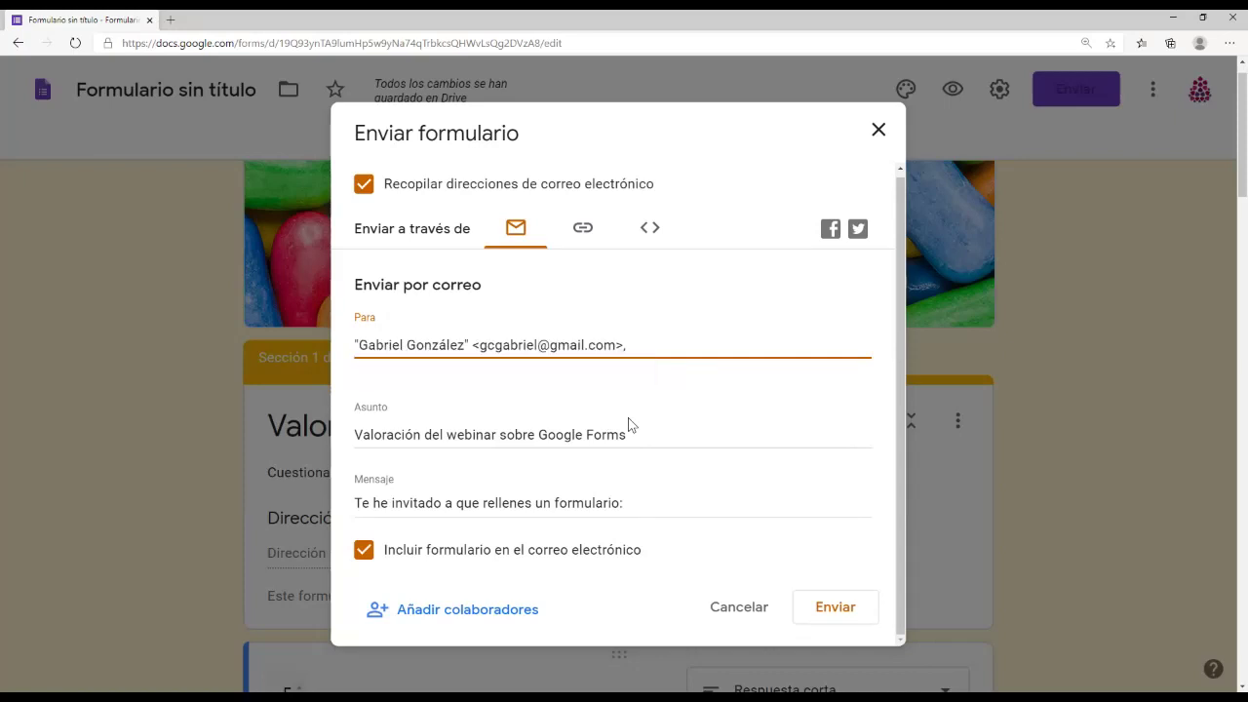
key("ctrl+a")
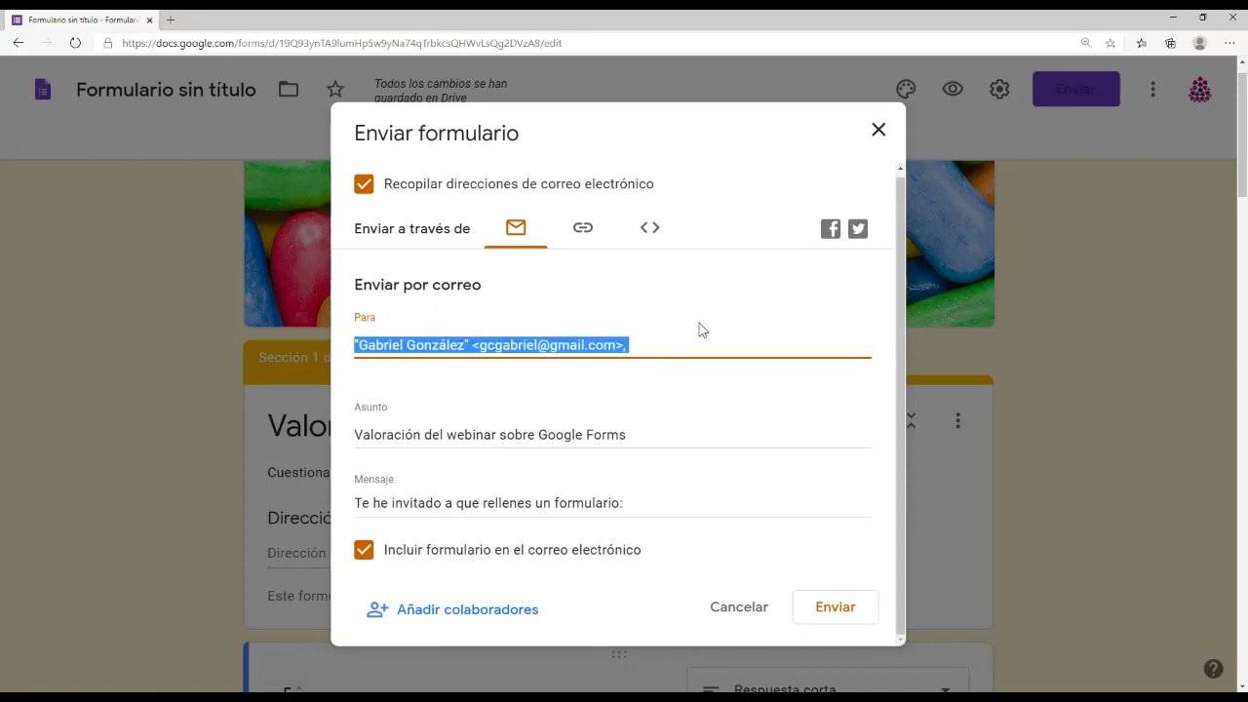
key("Return")
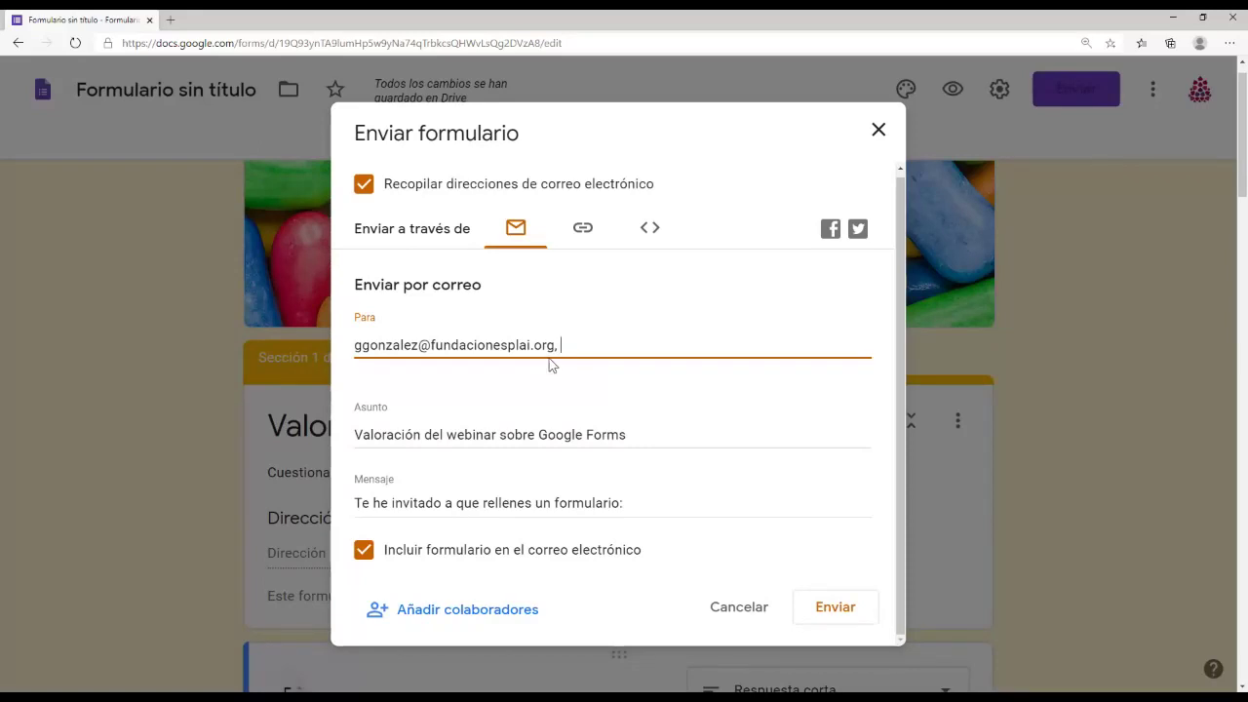
left_click(853, 609)
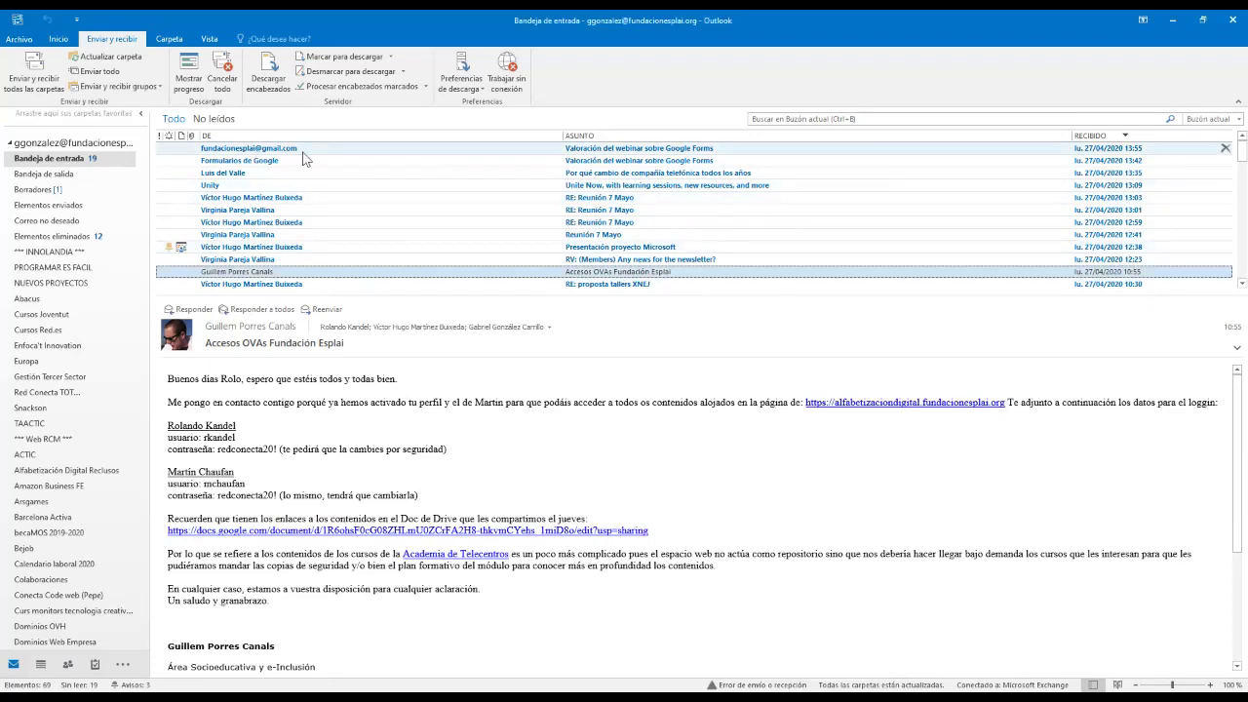
Step: Open the 'Valoración del webinar sobre Google Forms' email in Outlook and scroll through the embedded form
left_click(303, 151)
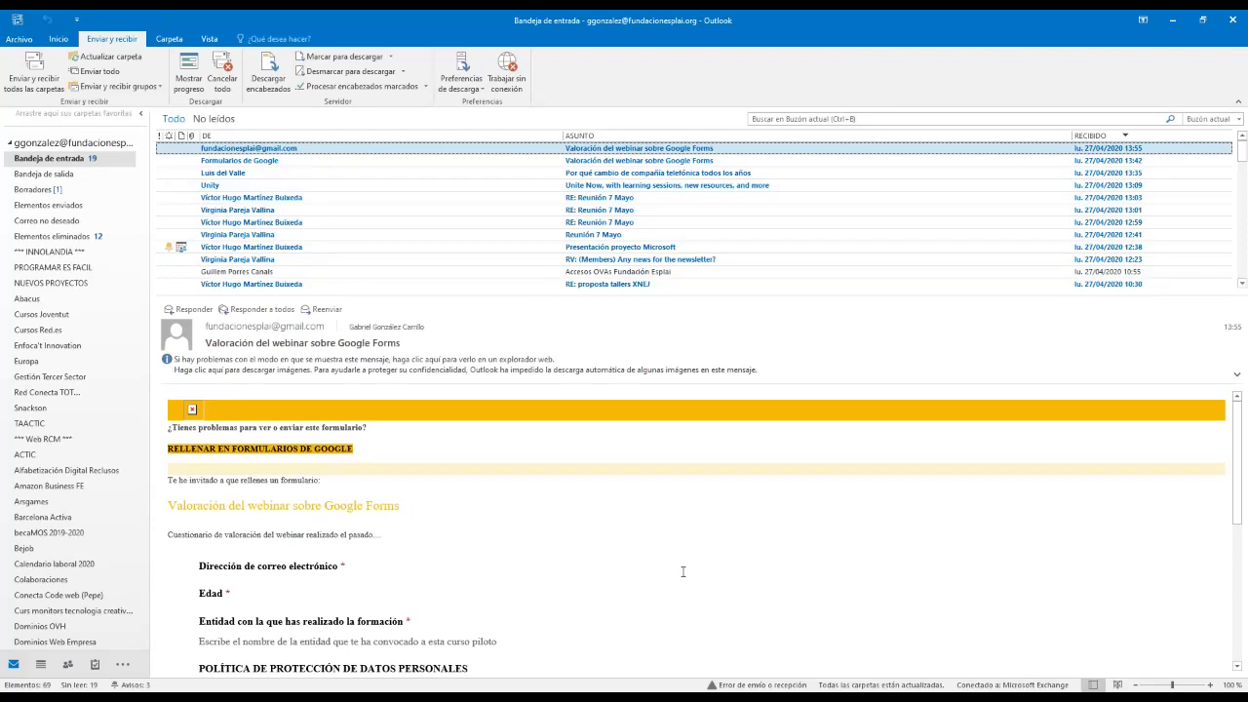
scroll(393, 616, "down", 1)
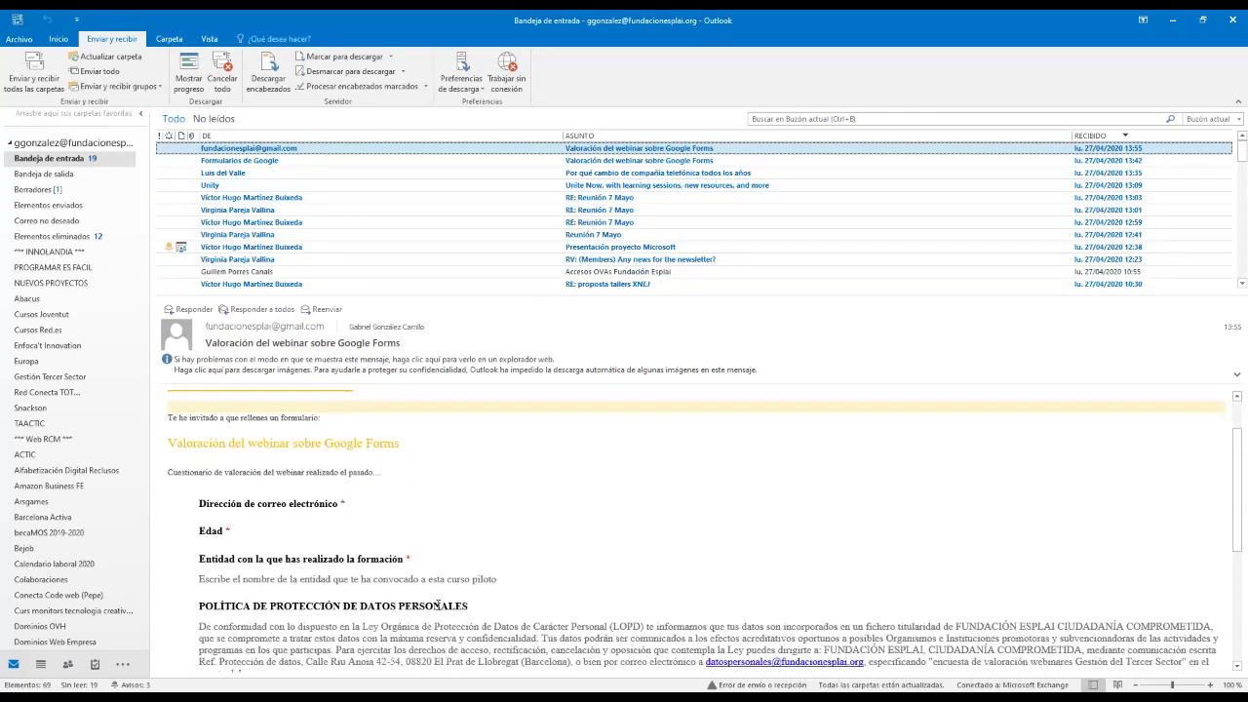
scroll(442, 523, "down", 1)
scroll(279, 503, "up", 3)
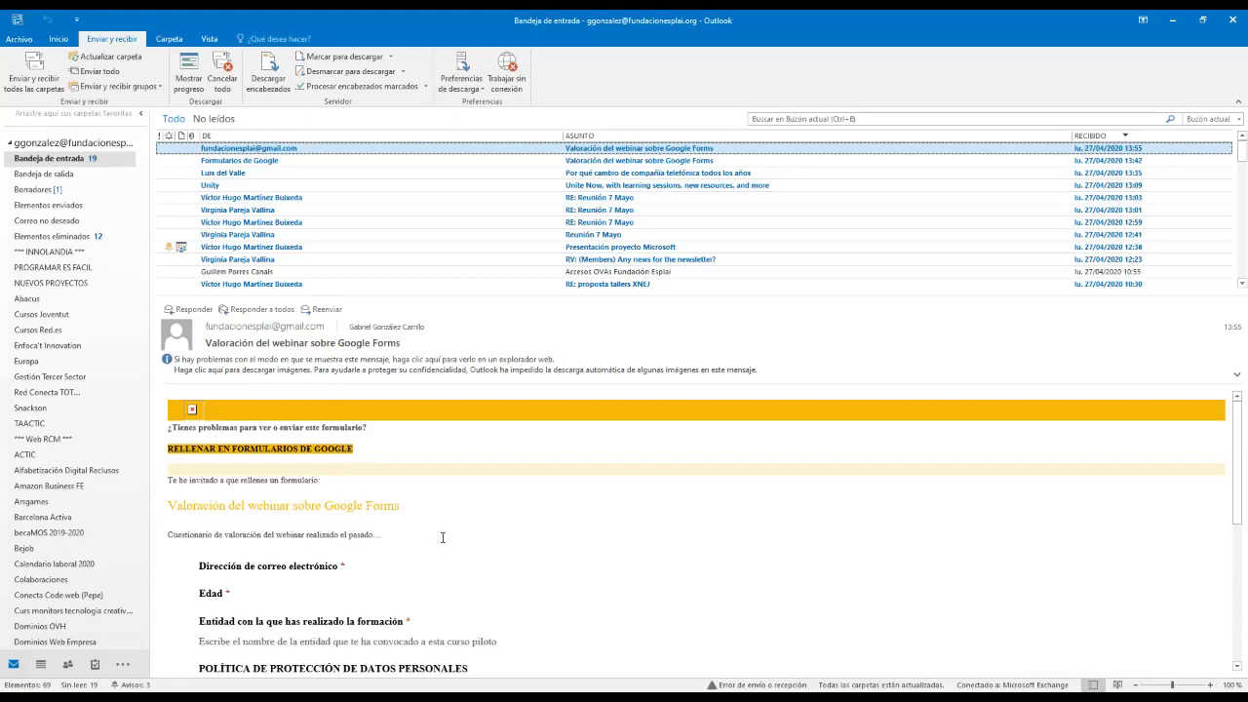
scroll(442, 537, "down", 7)
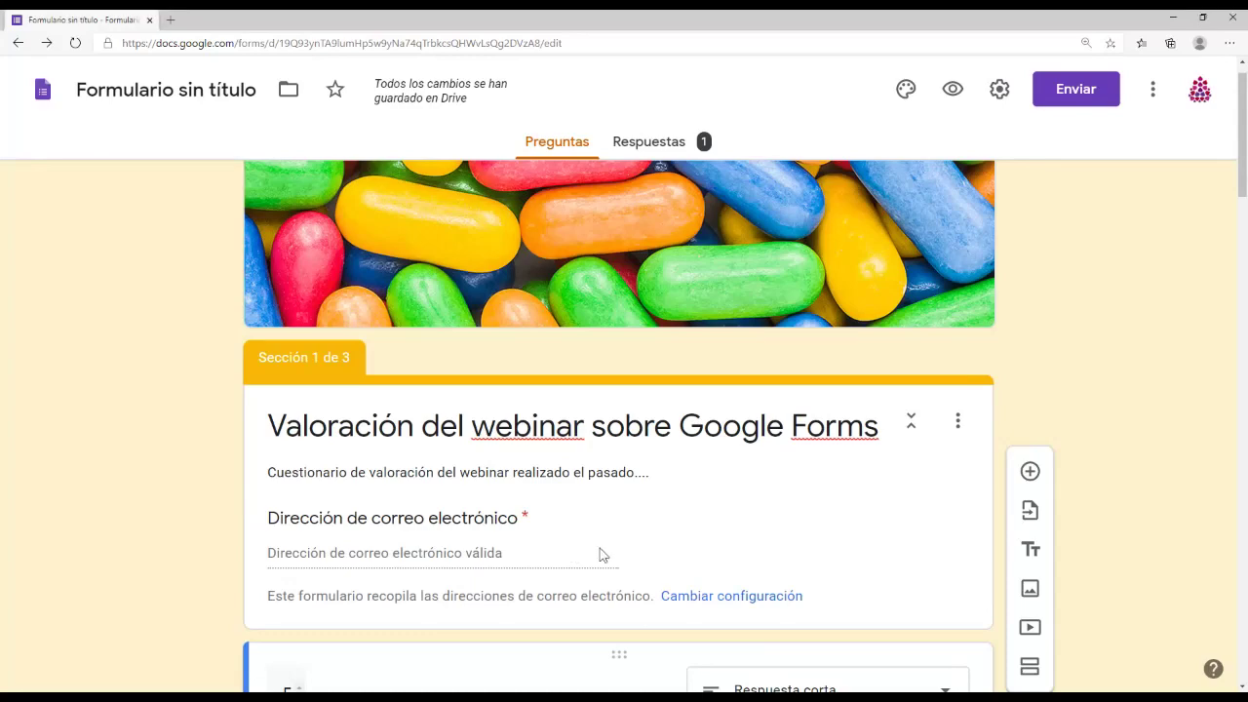
Step: Address a new email invitation for the form to the suggested work address
scroll(780, 322, "up", 1)
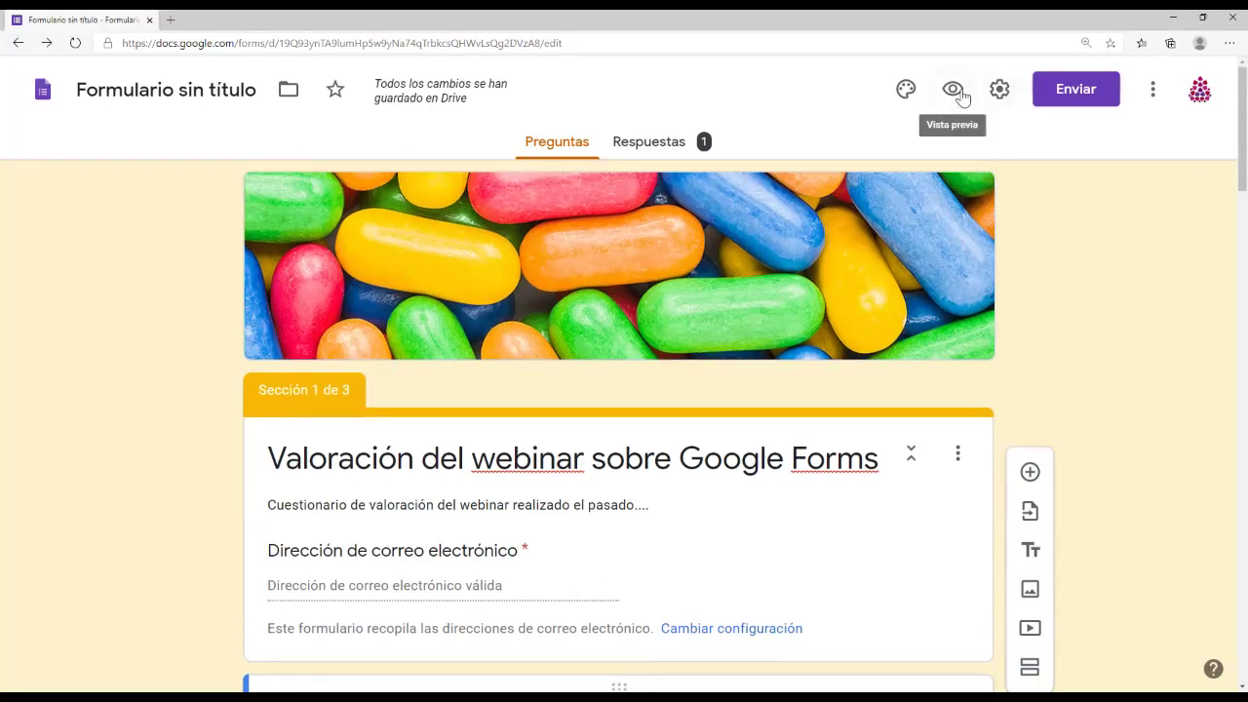
left_click(1072, 90)
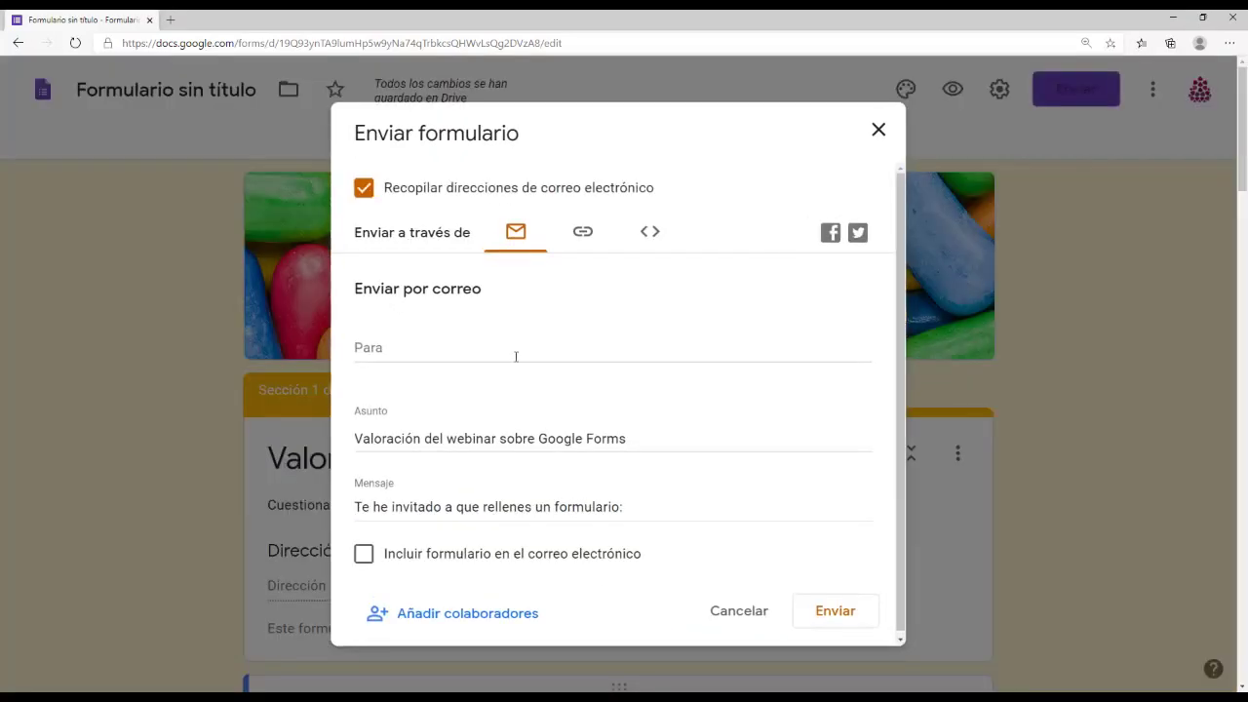
left_click(474, 342)
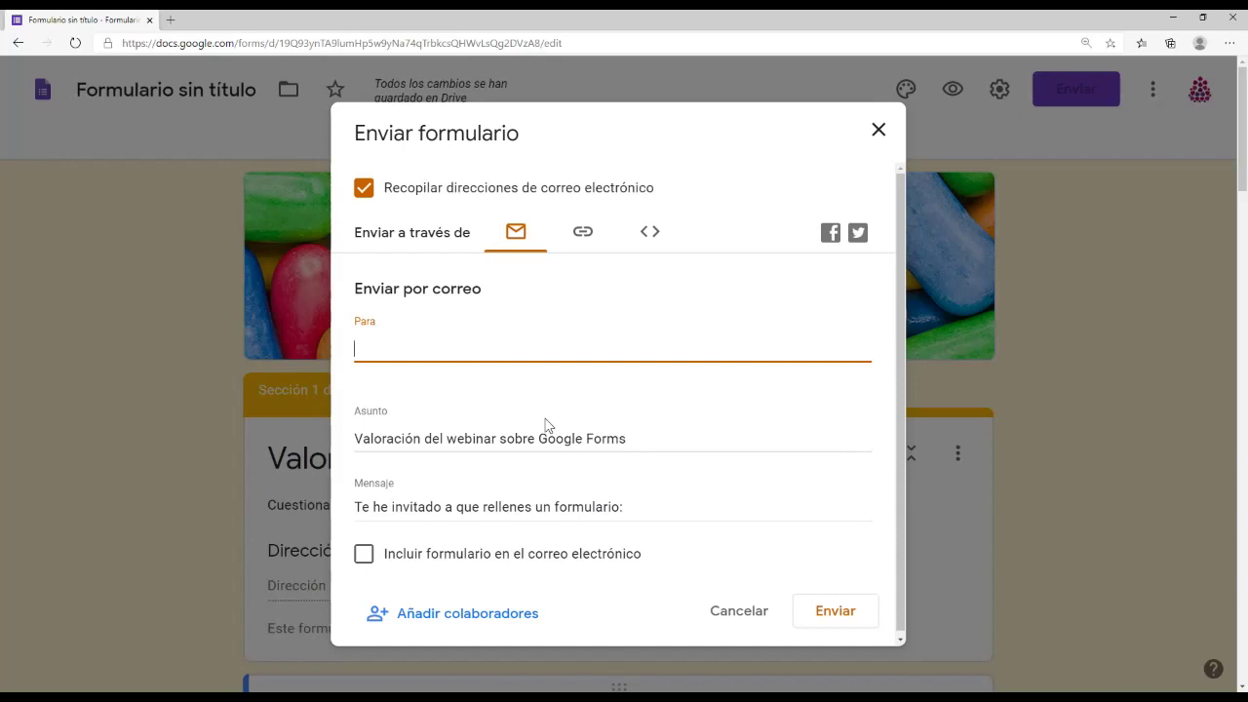
key("Return")
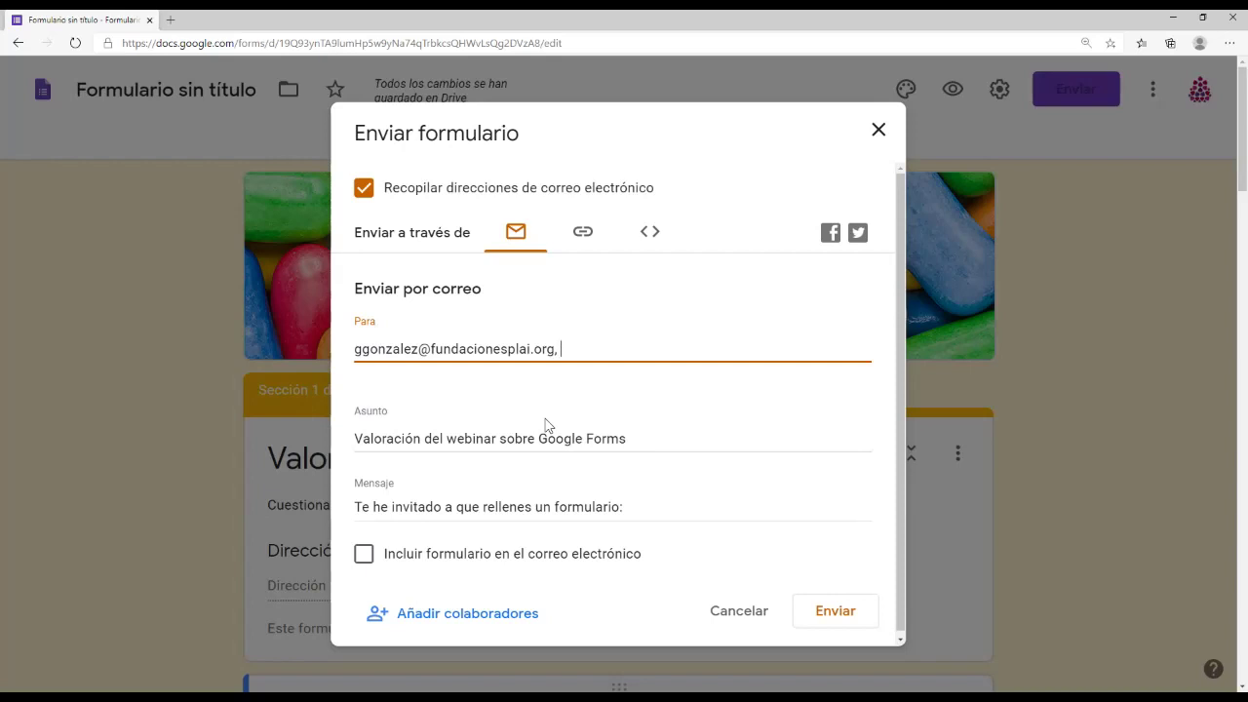
Step: Shorten the form's share link to a forms.gle URL, then cancel the send dialog without emailing
left_click(580, 236)
left_click(366, 357)
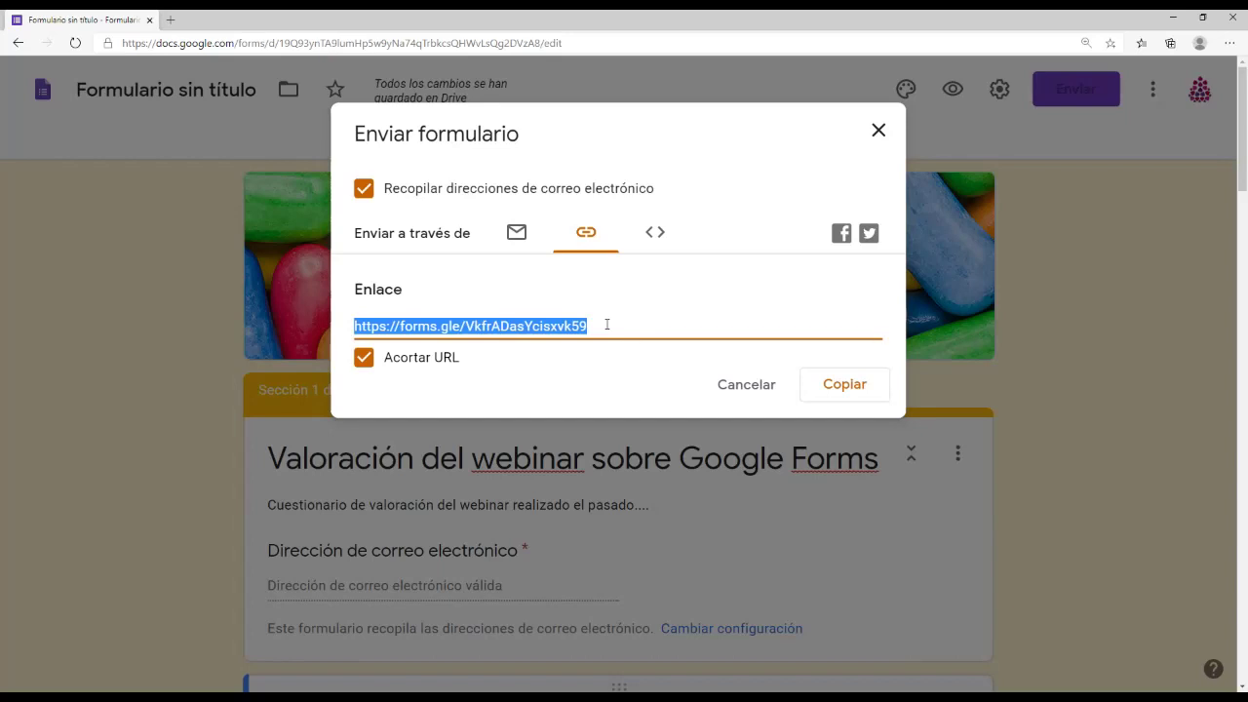
left_click(758, 382)
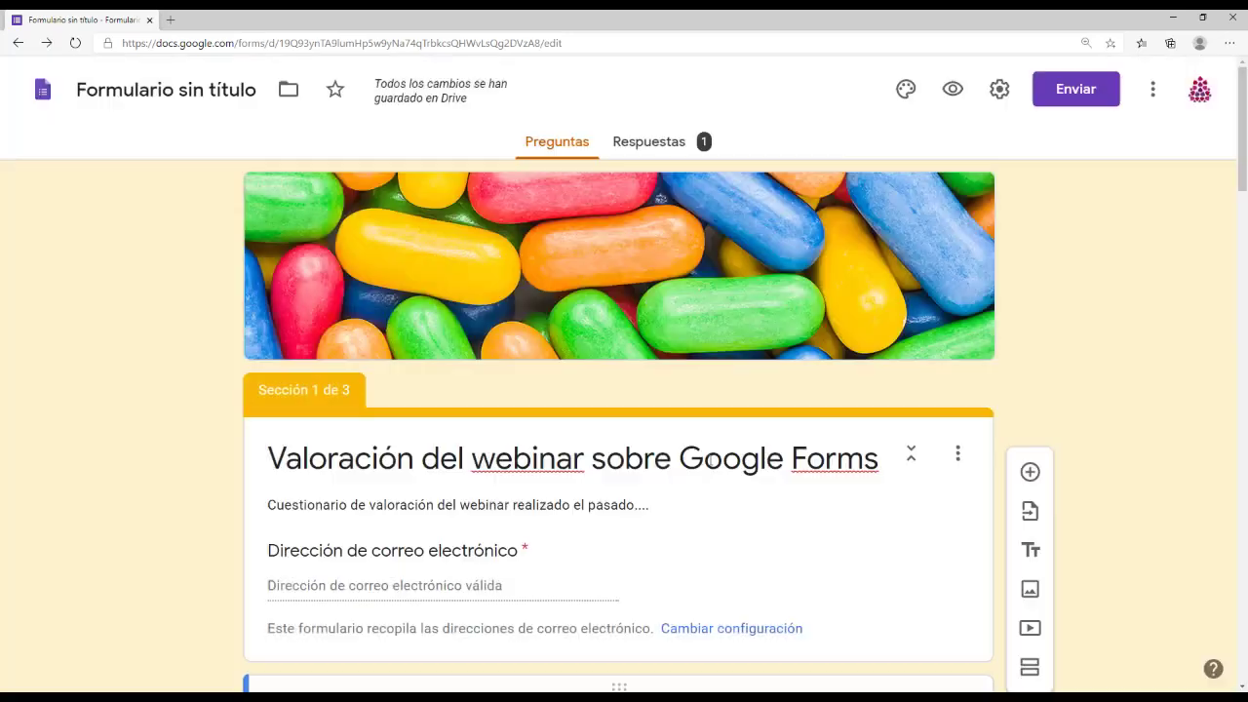